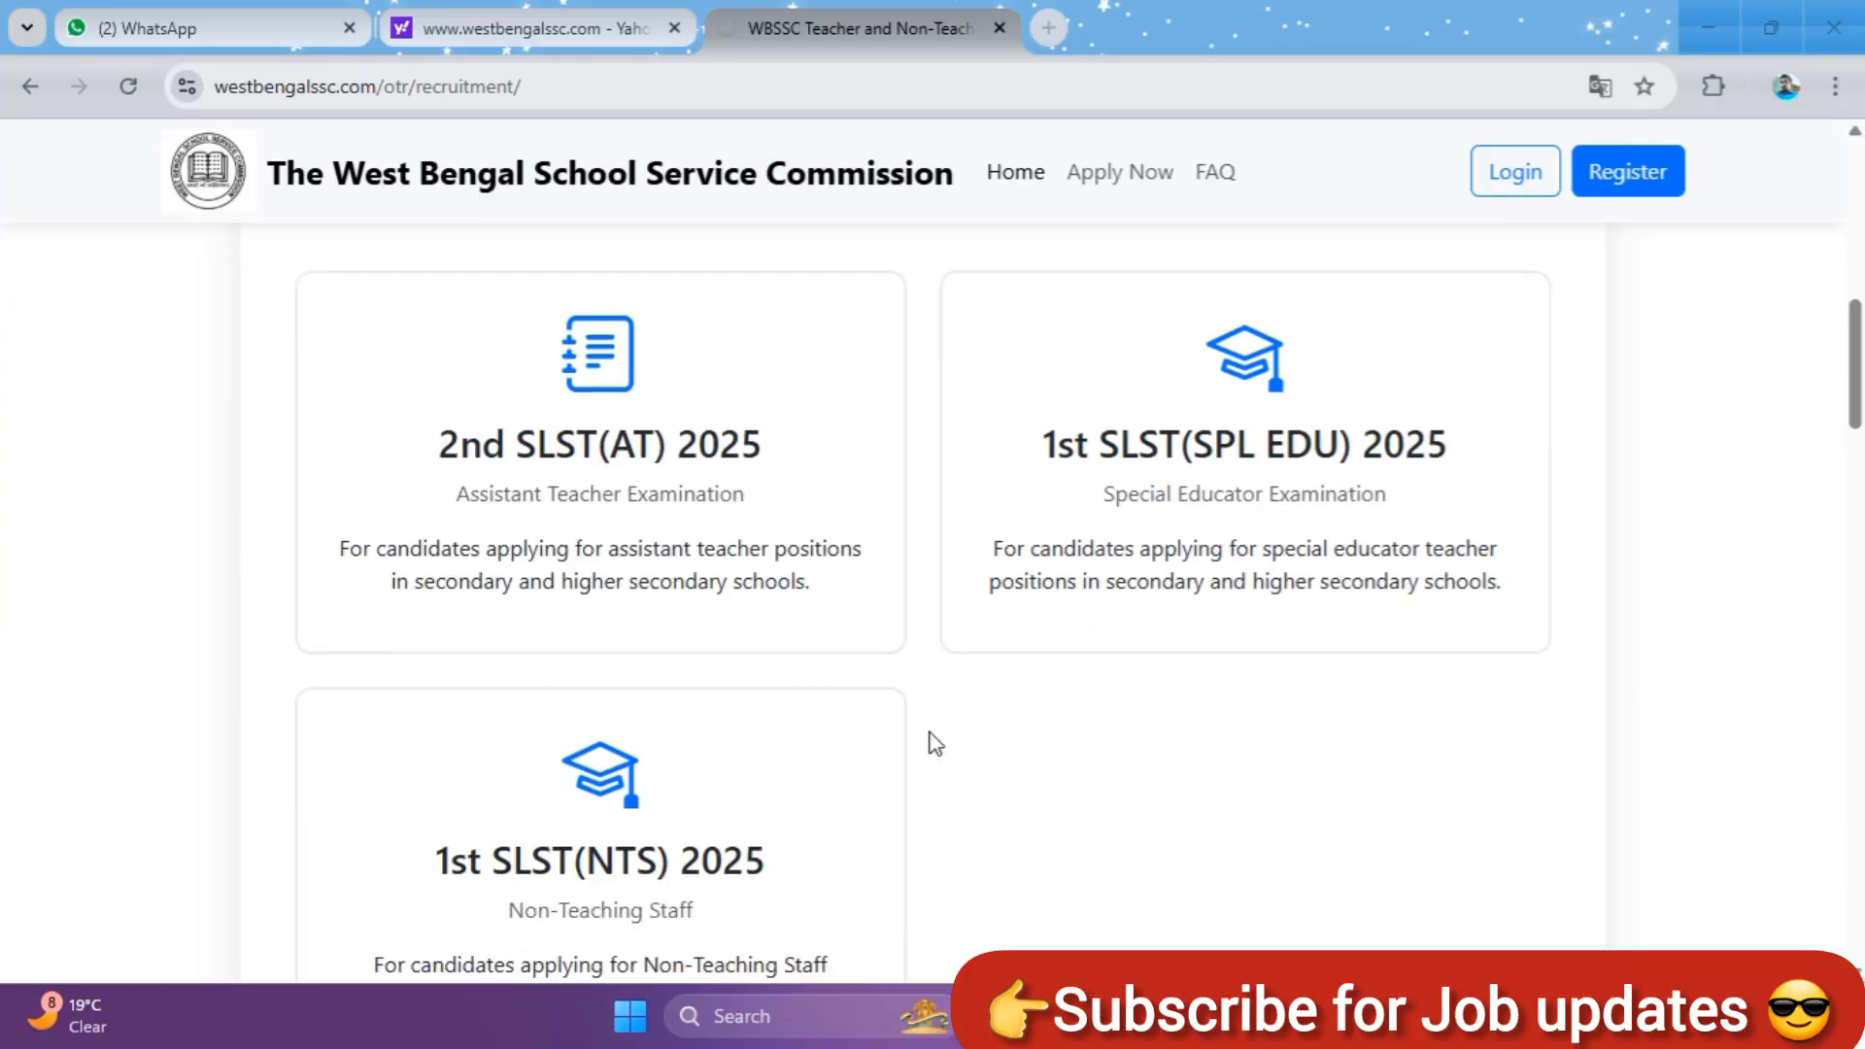
Look over the examination cards, vacancy links and FAQ section on the recruitment home page
scroll(935, 739, "down", 2)
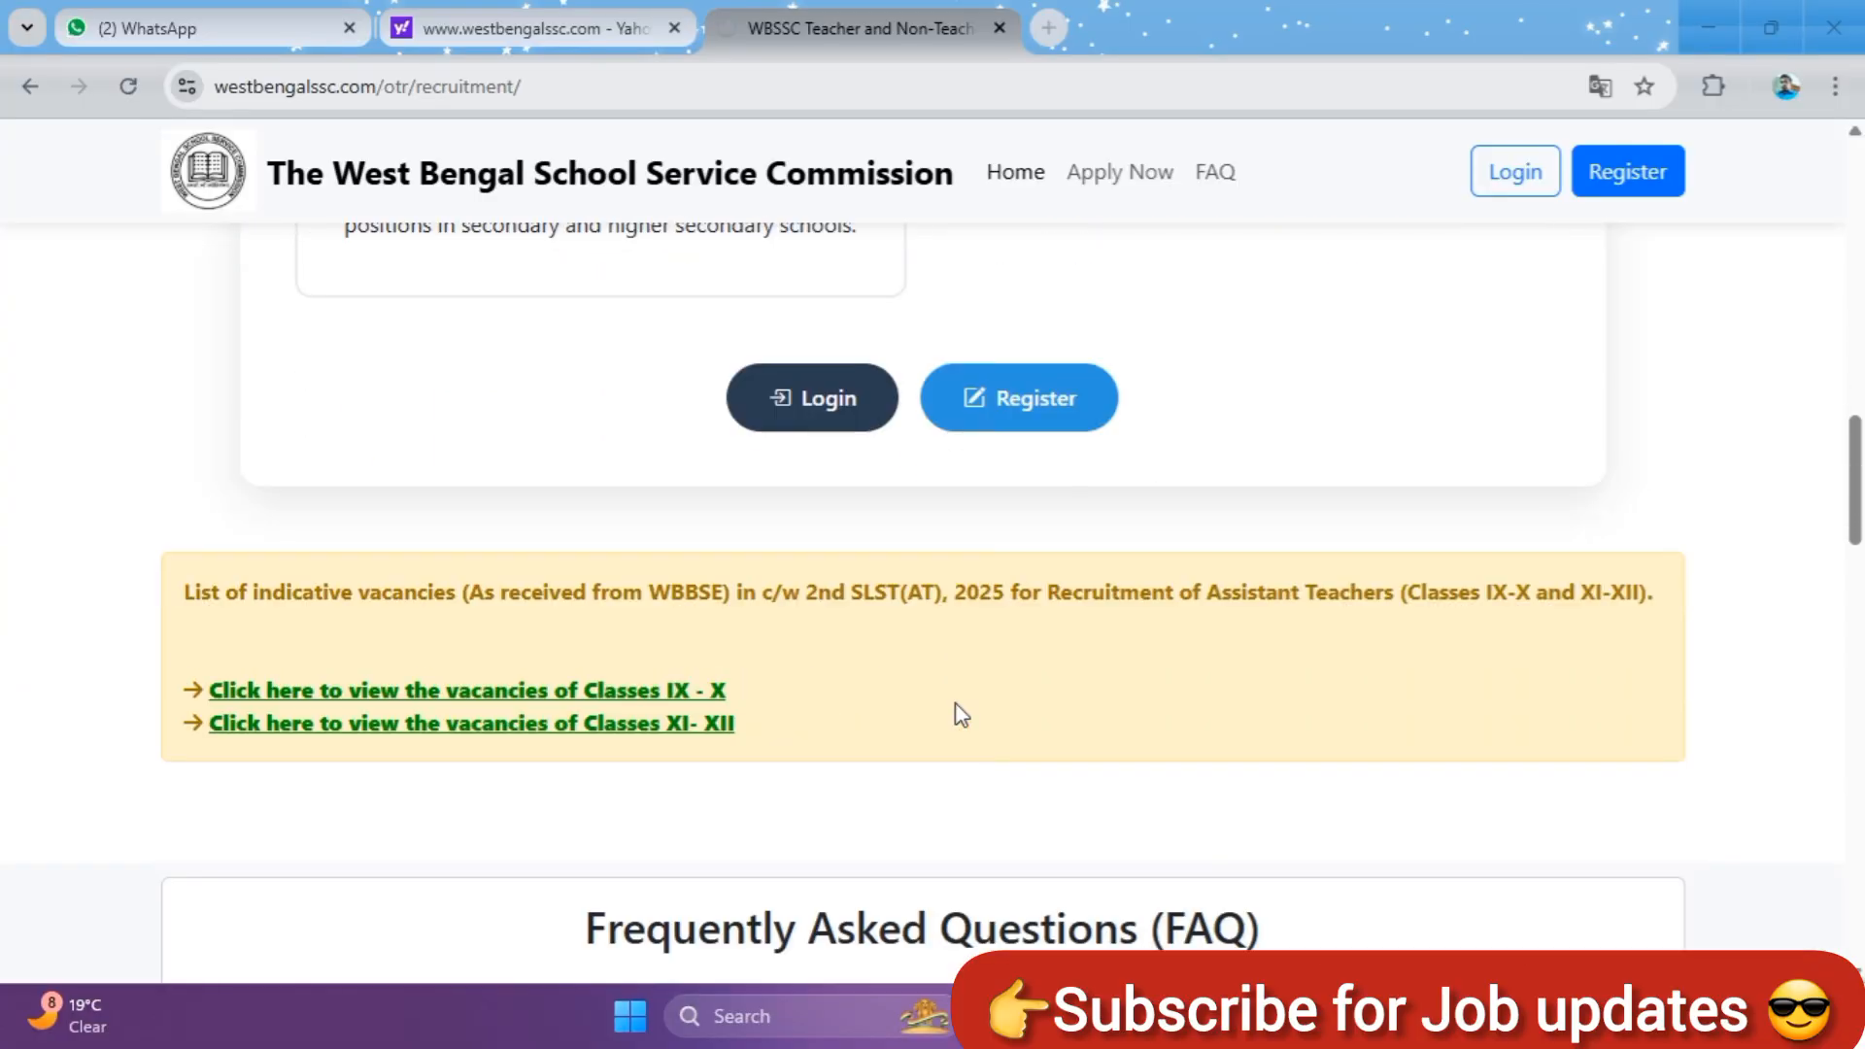
scroll(957, 738, "down", 6)
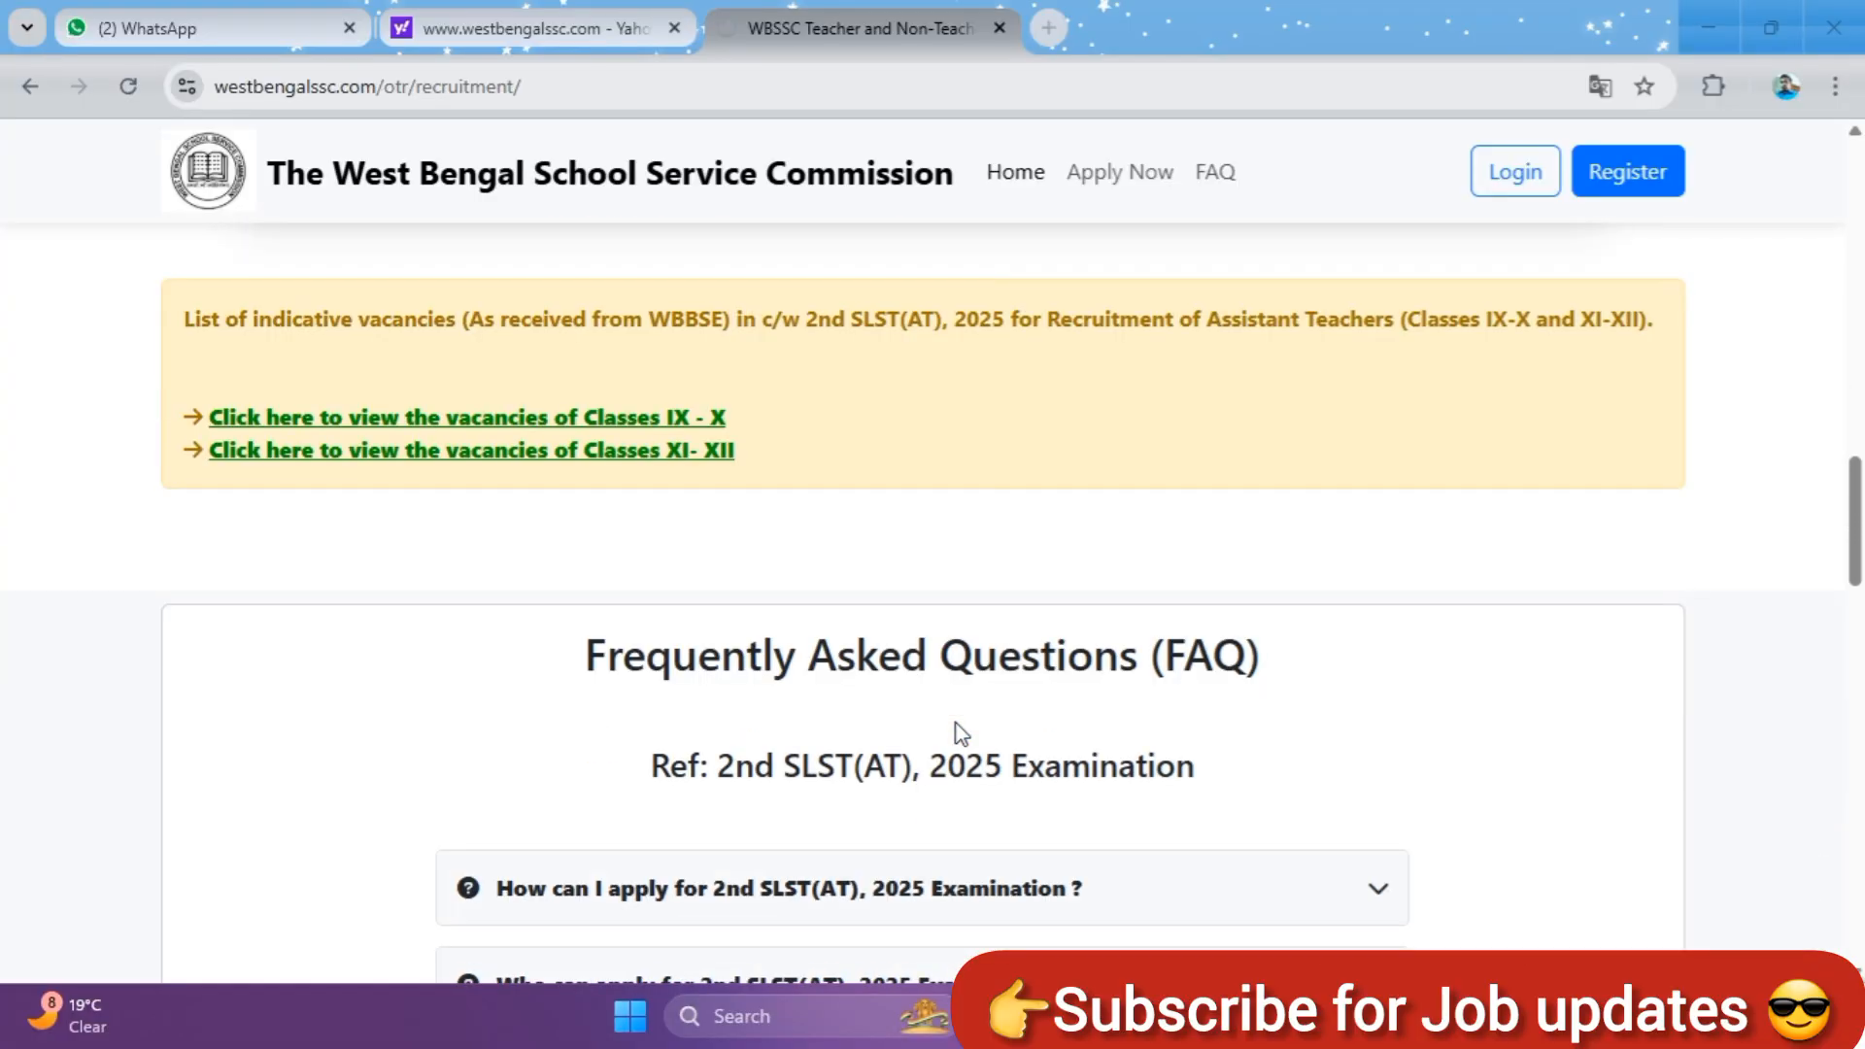
scroll(1034, 651, "up", 6)
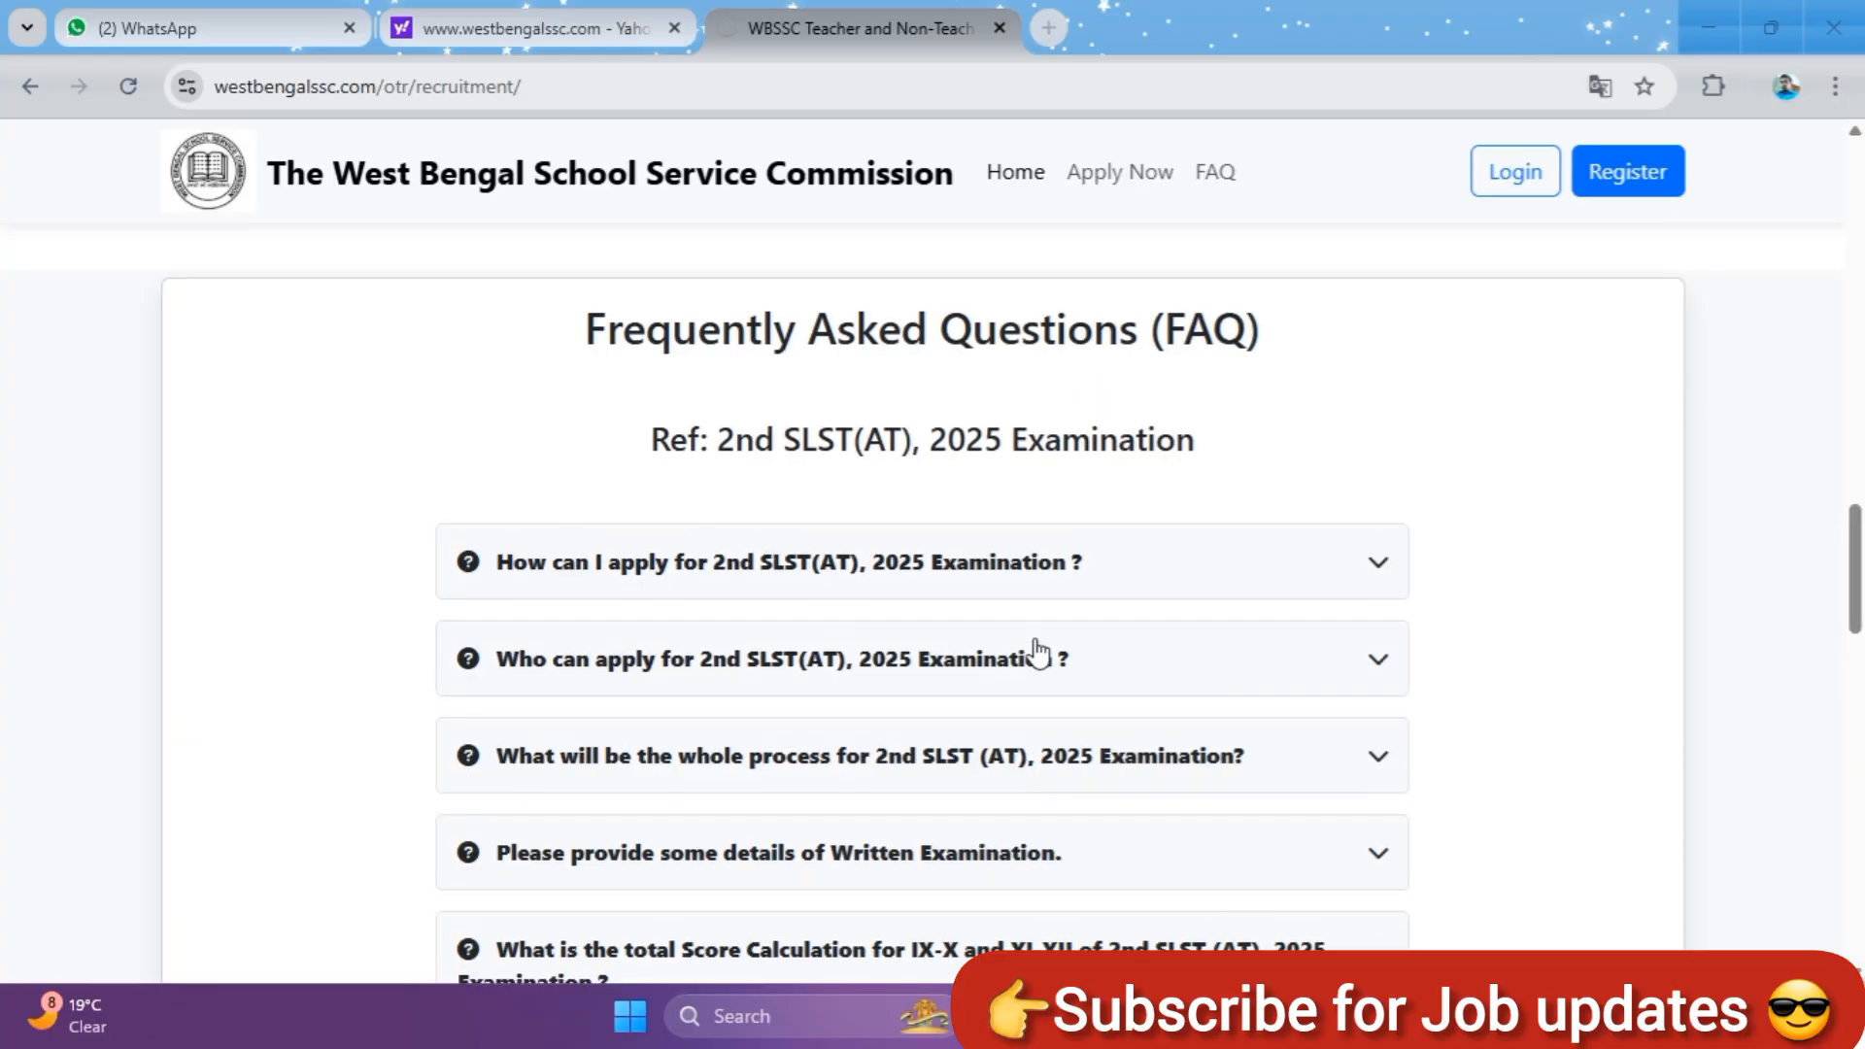
scroll(1032, 646, "up", 10)
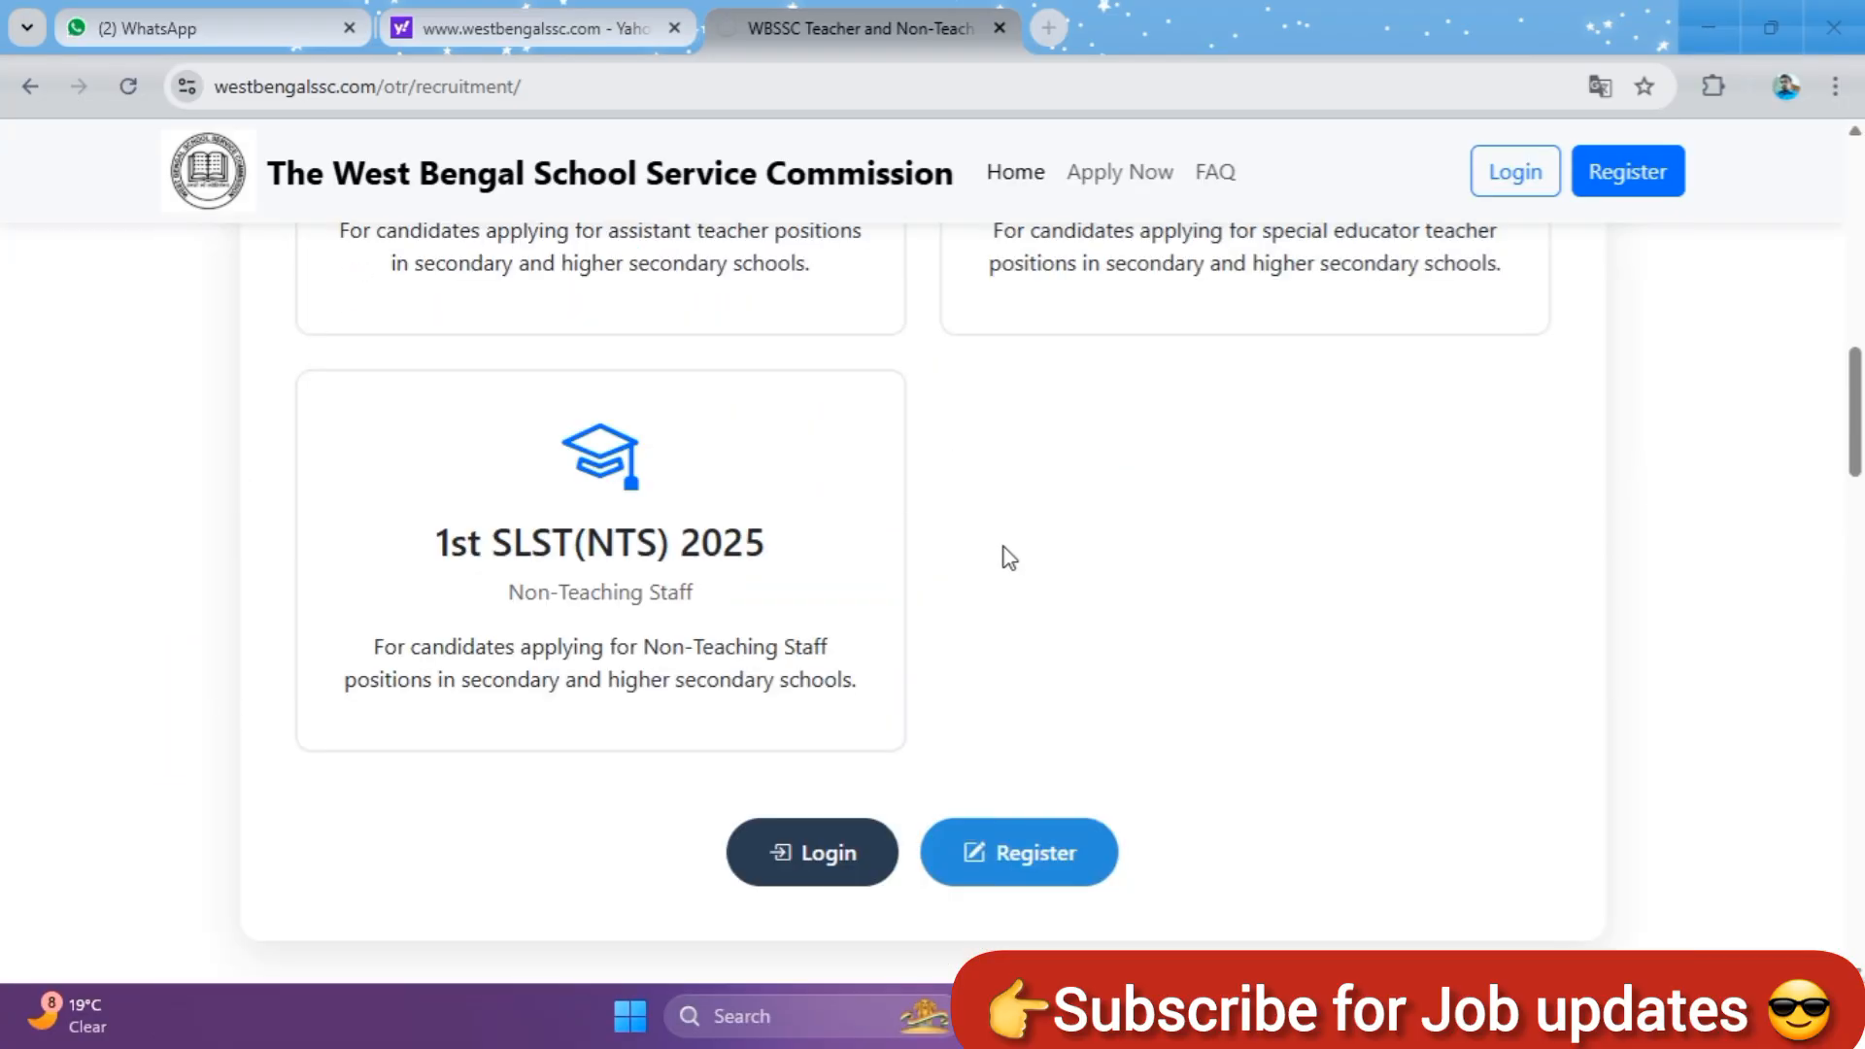
scroll(957, 520, "up", 7)
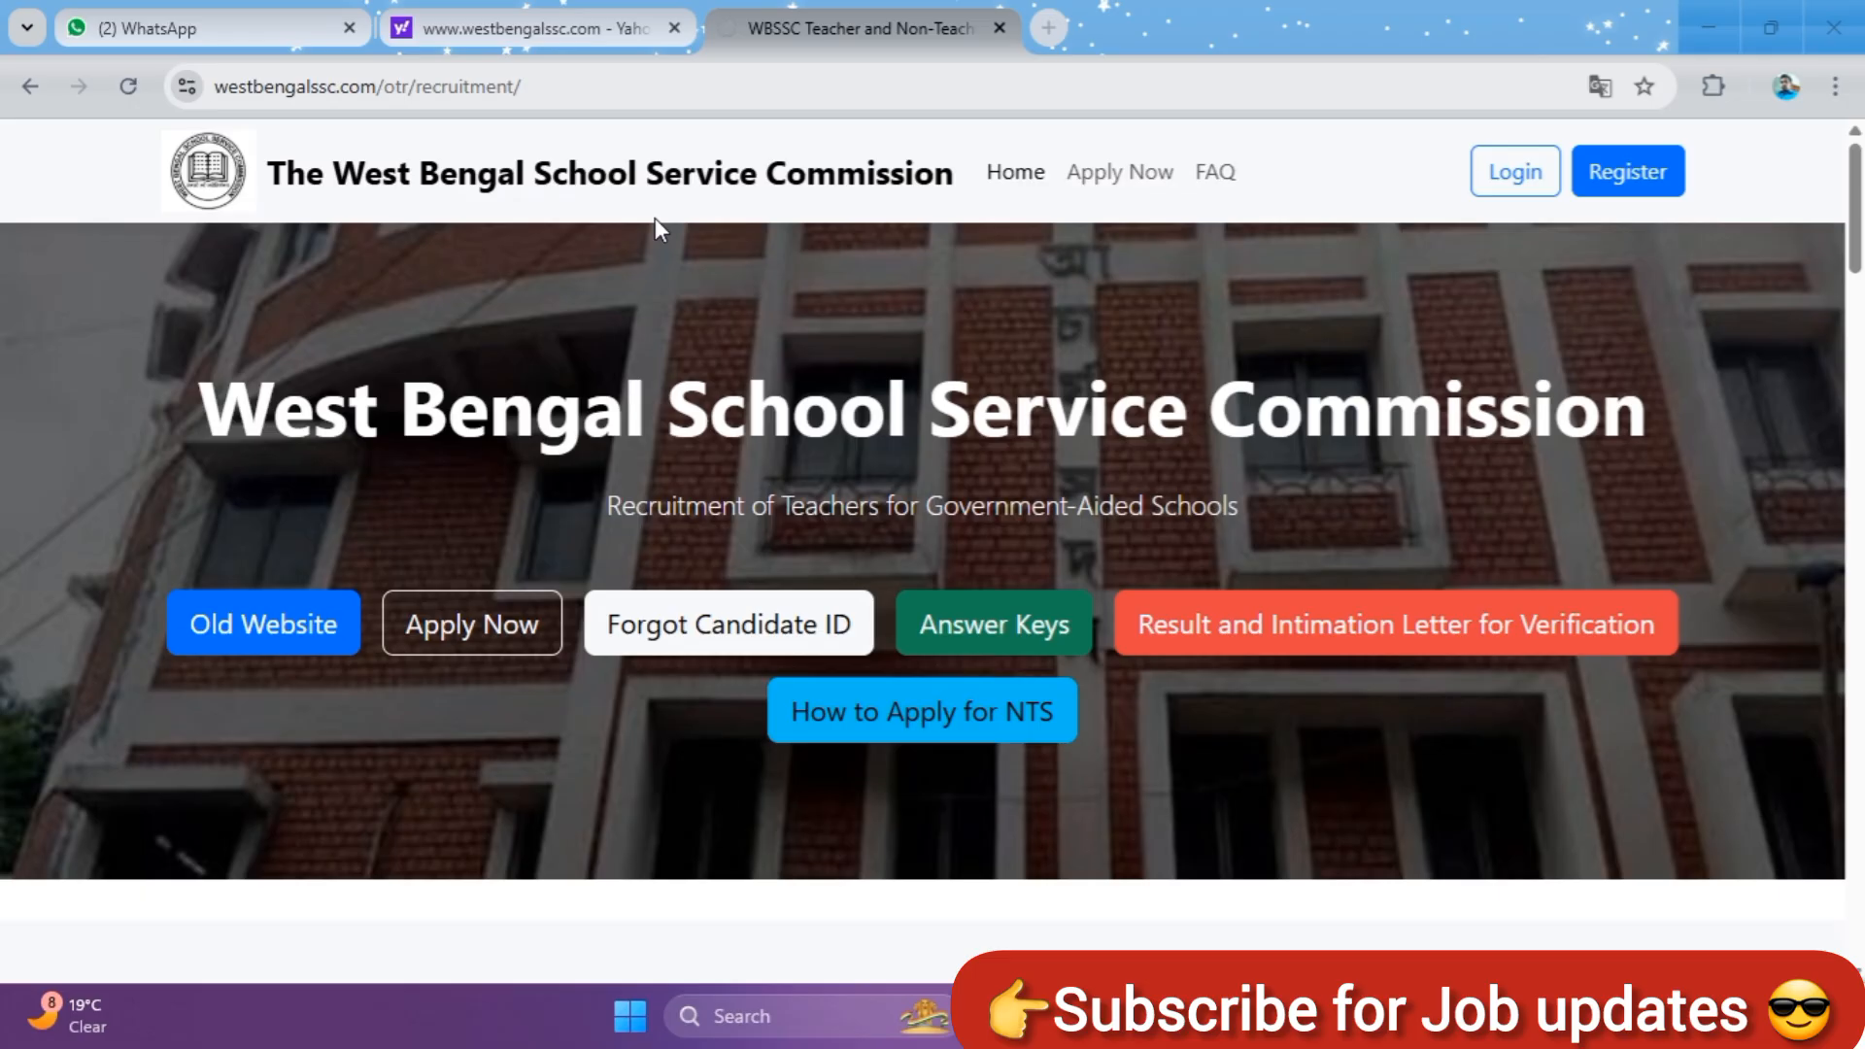
Open the one-time candidate registration form for the 1st SLST(NTS) 2025 Non-Teaching Staff examination
scroll(716, 376, "down", 8)
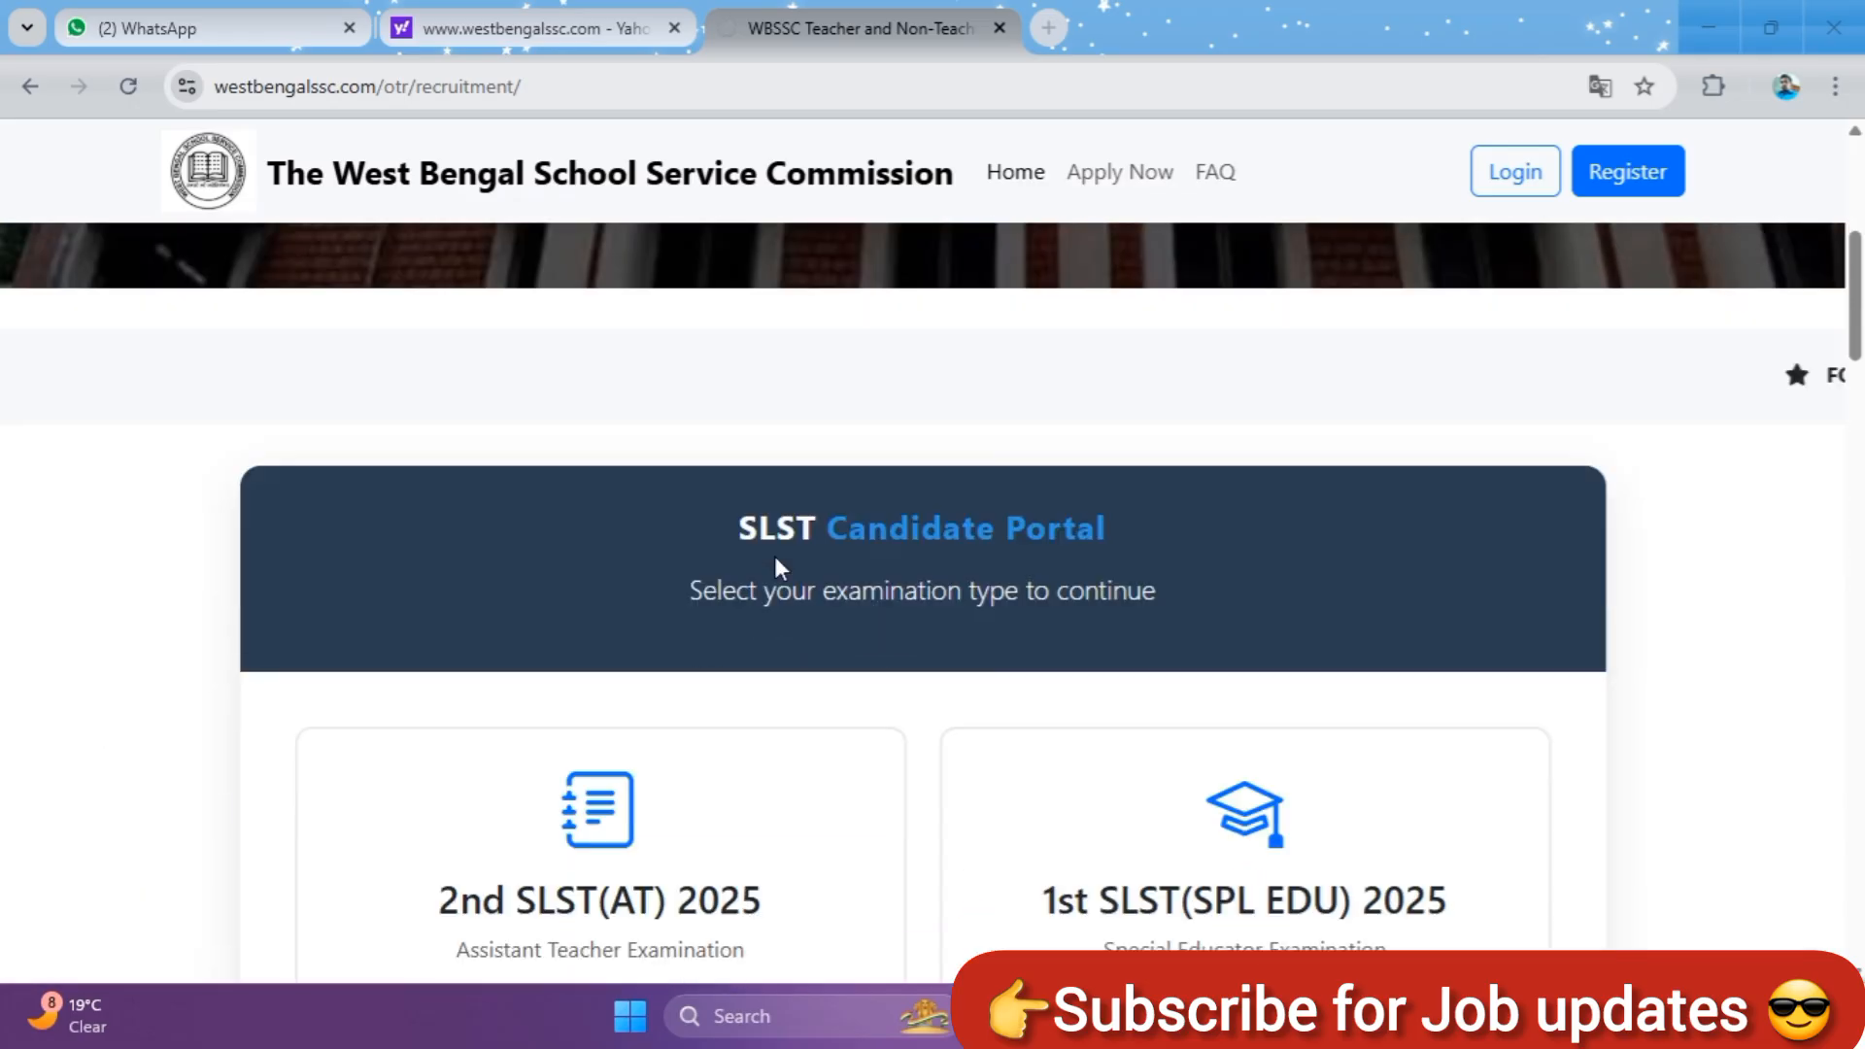
scroll(851, 573, "down", 7)
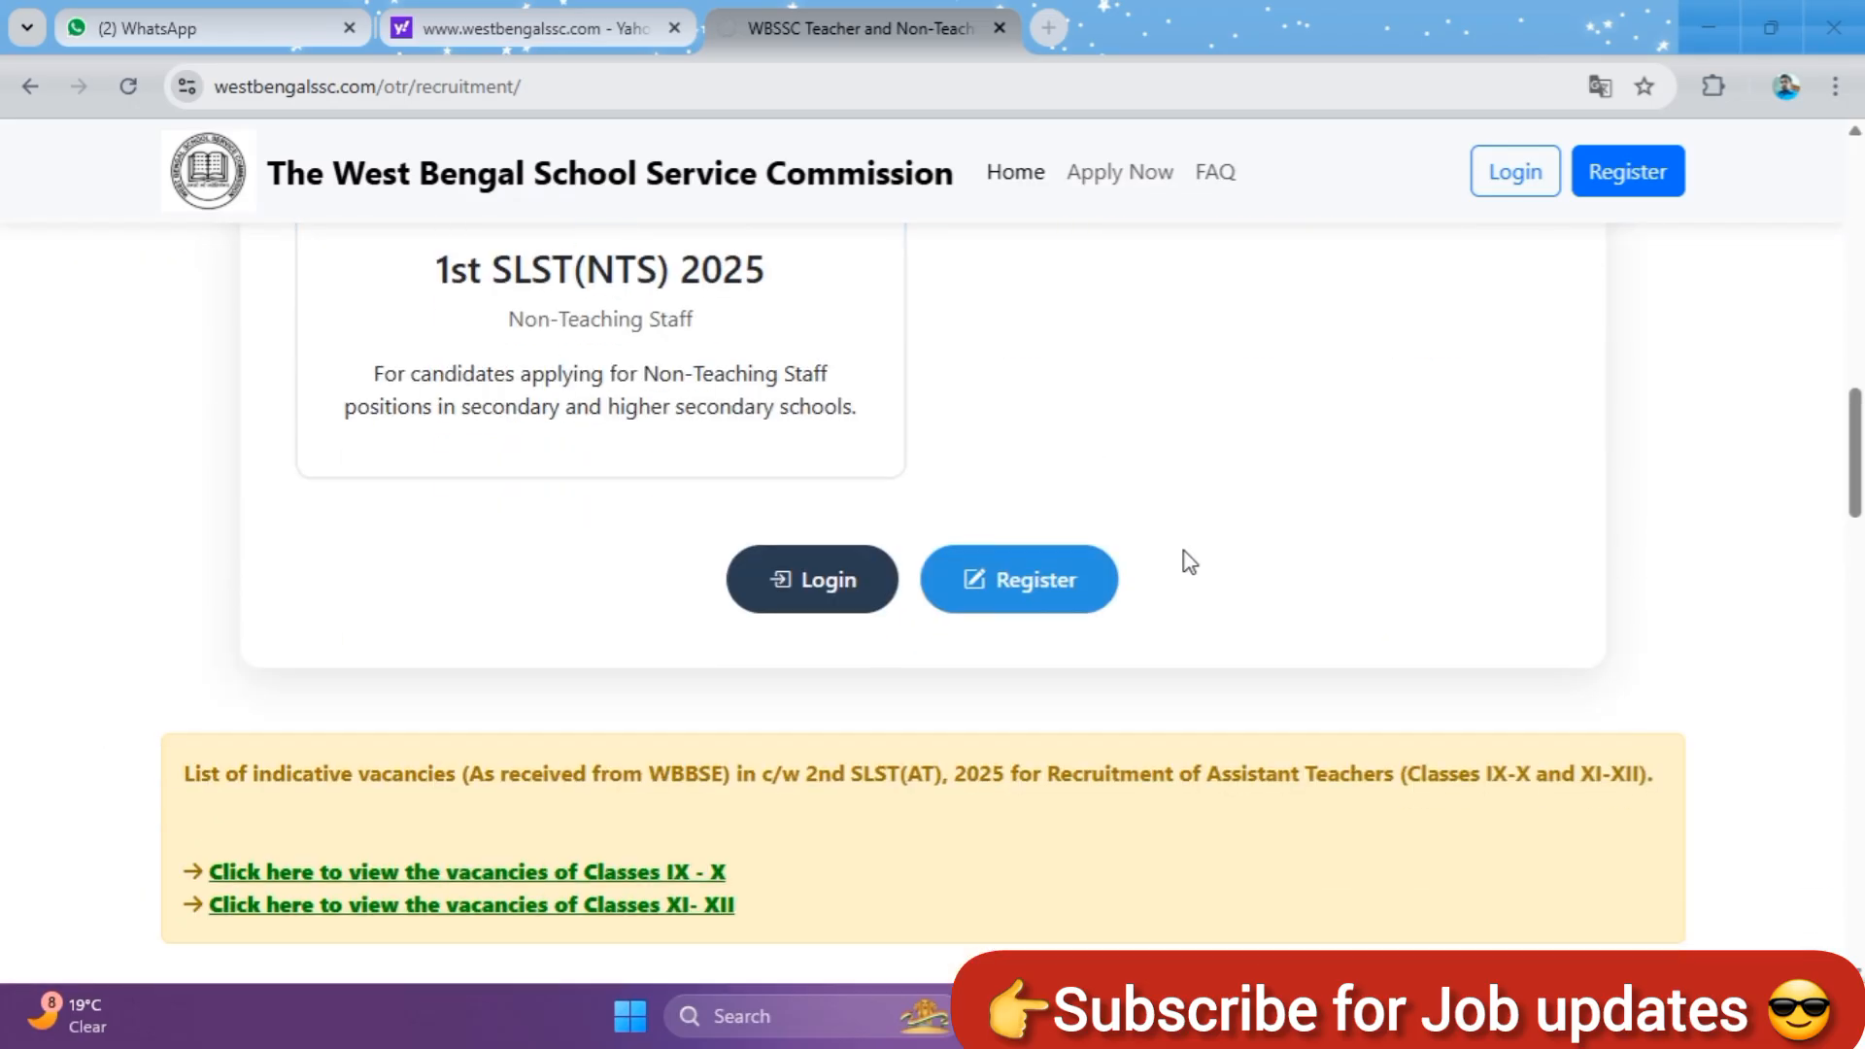
scroll(1069, 680, "down", 2)
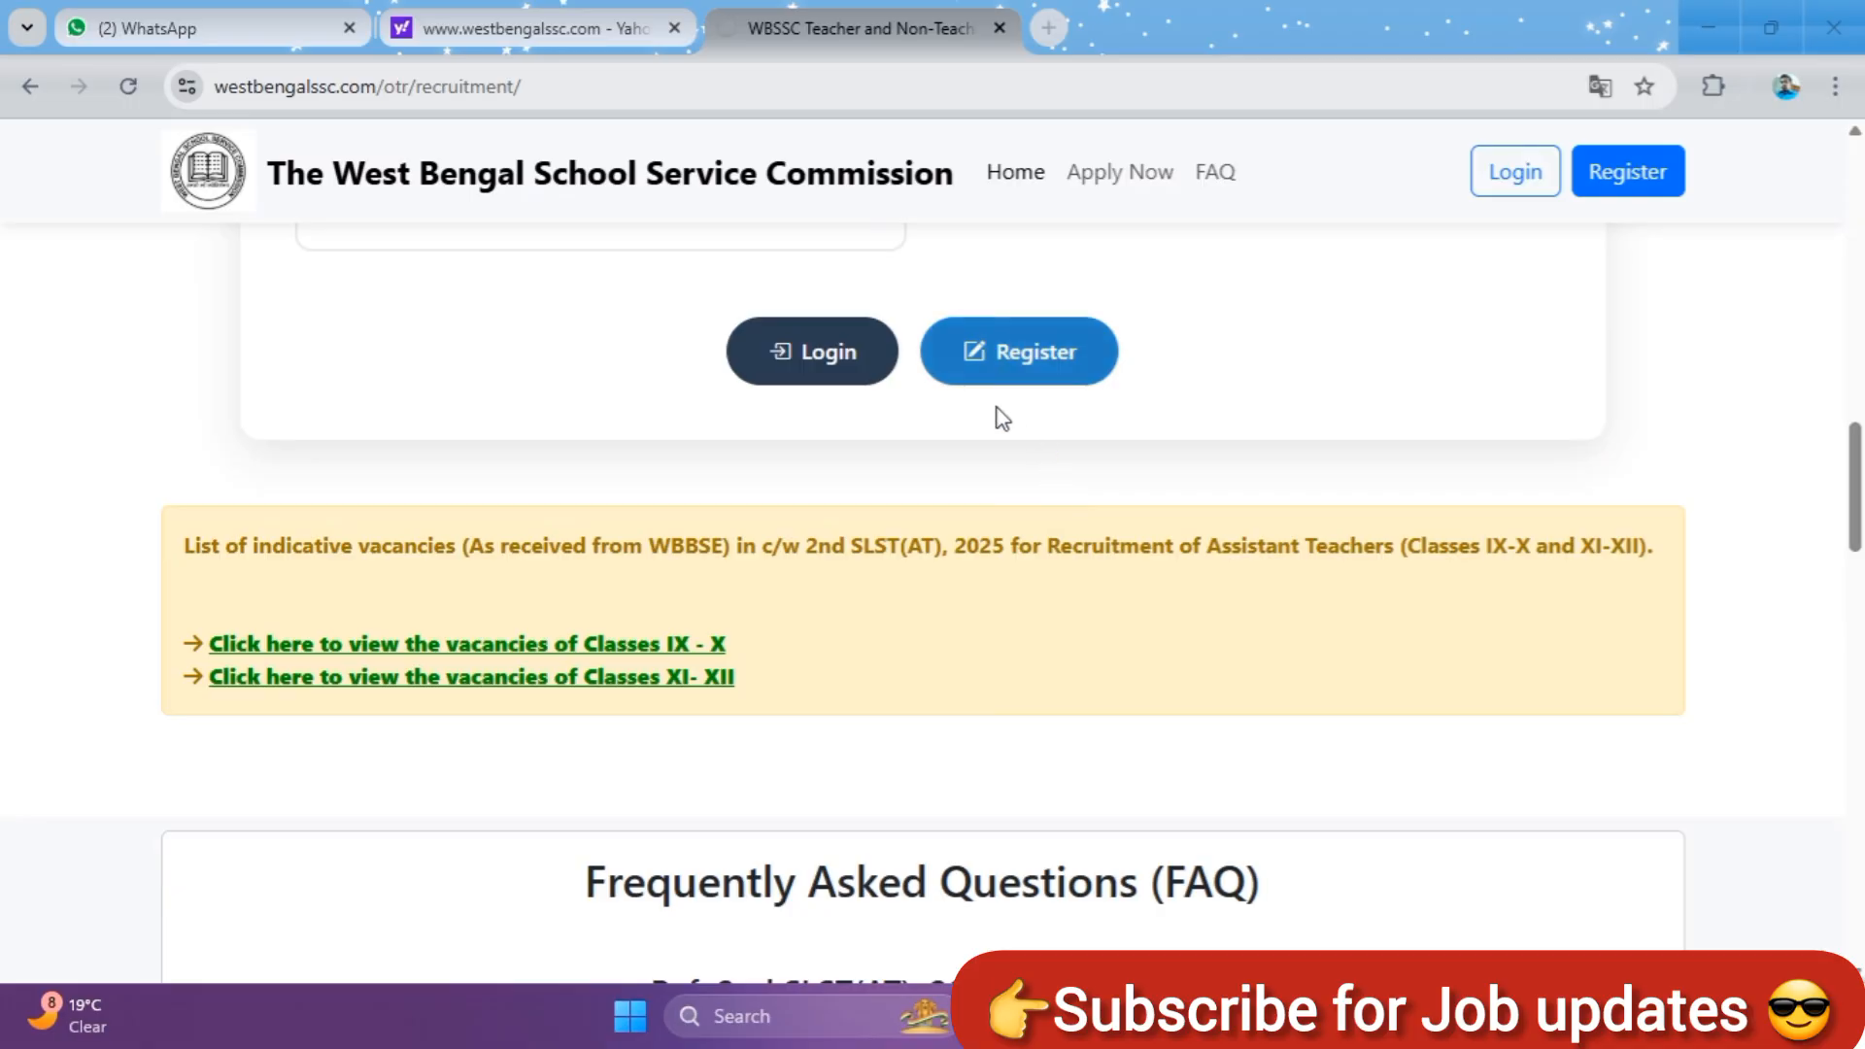
left_click(1030, 374)
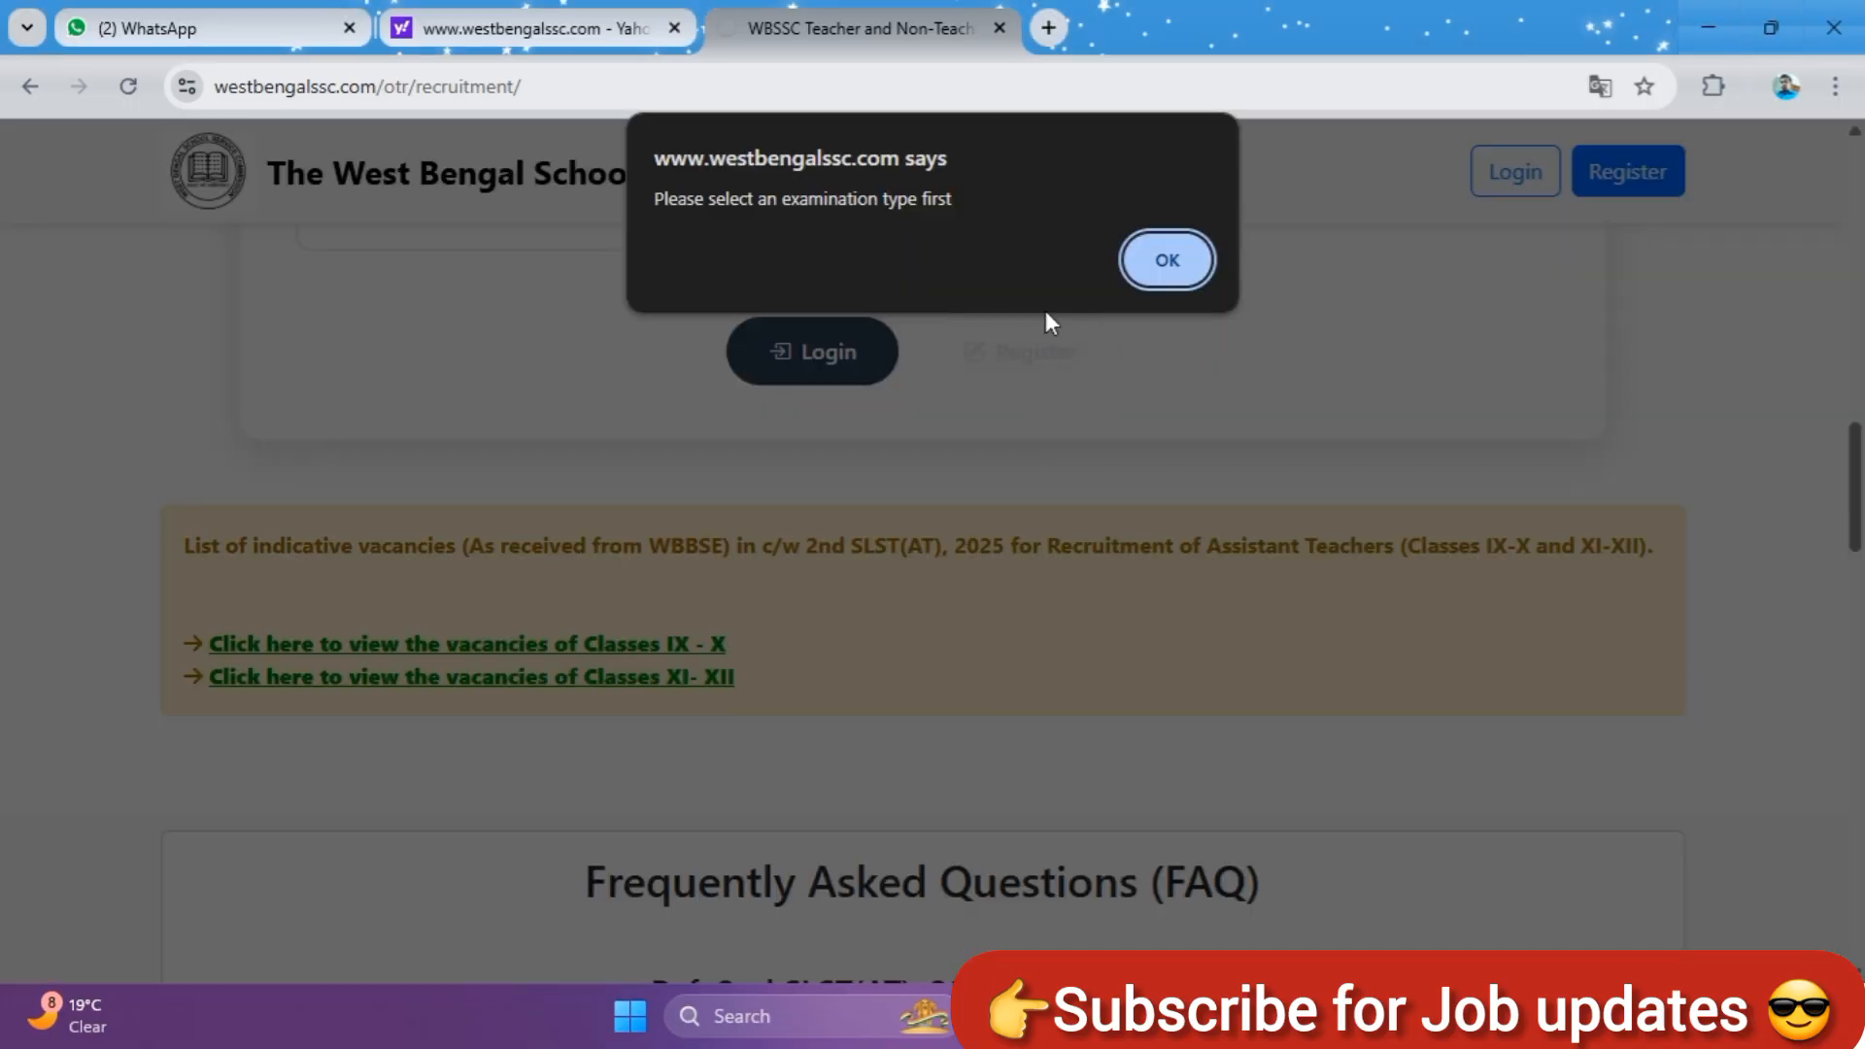
left_click(1163, 260)
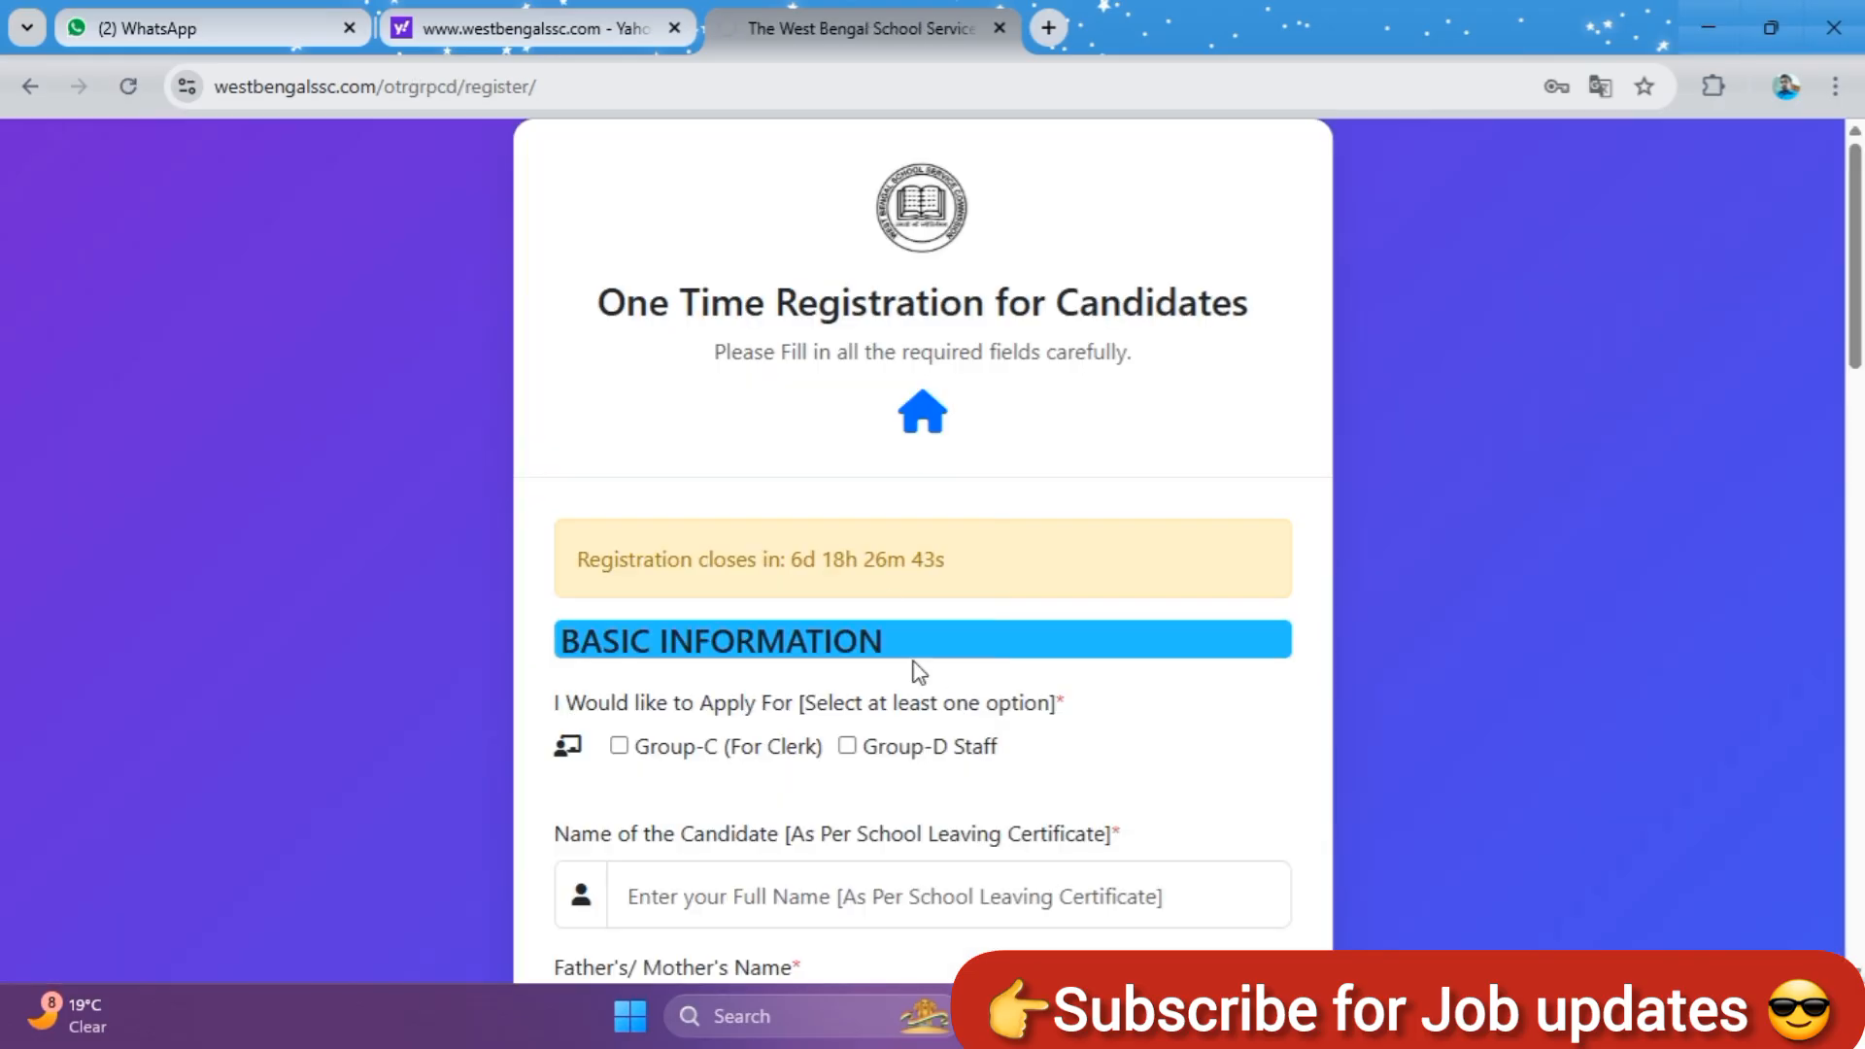
Review the registration form's basic information, communication details and login information sections
scroll(879, 570, "down", 1)
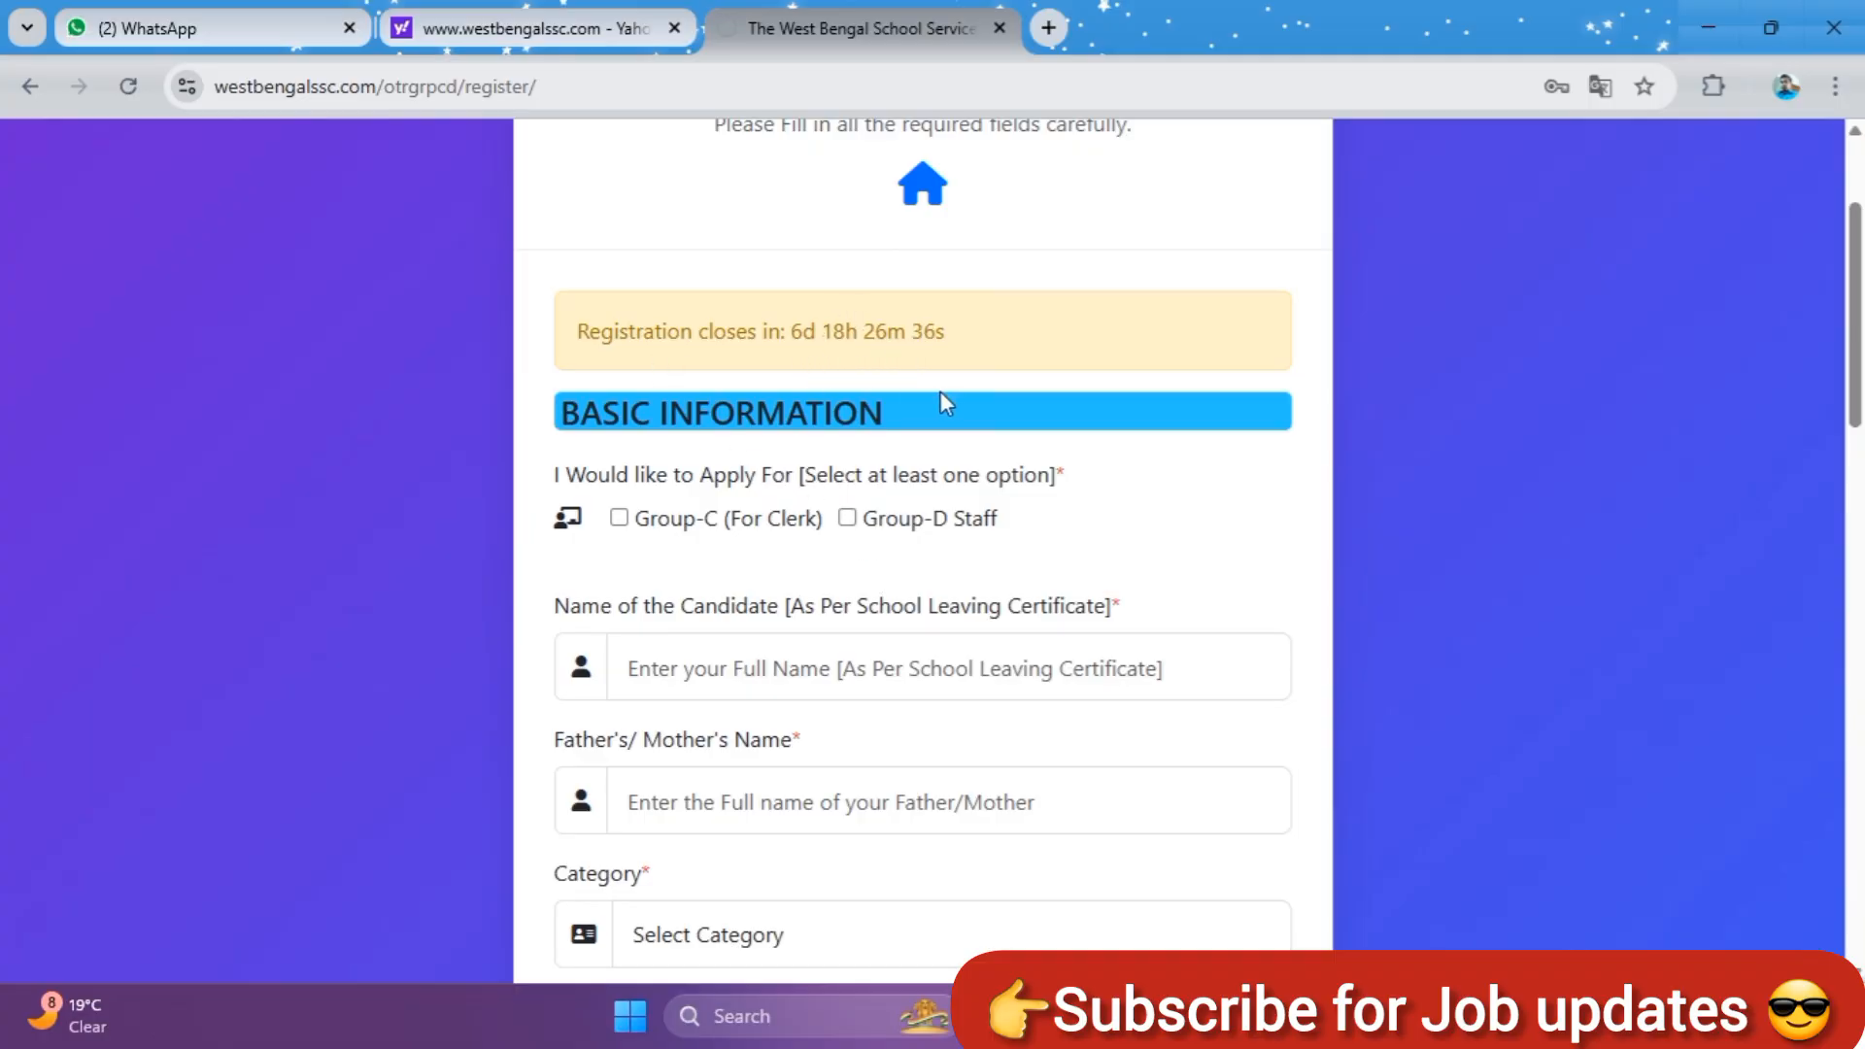
scroll(983, 537, "down", 1)
scroll(983, 537, "down", 15)
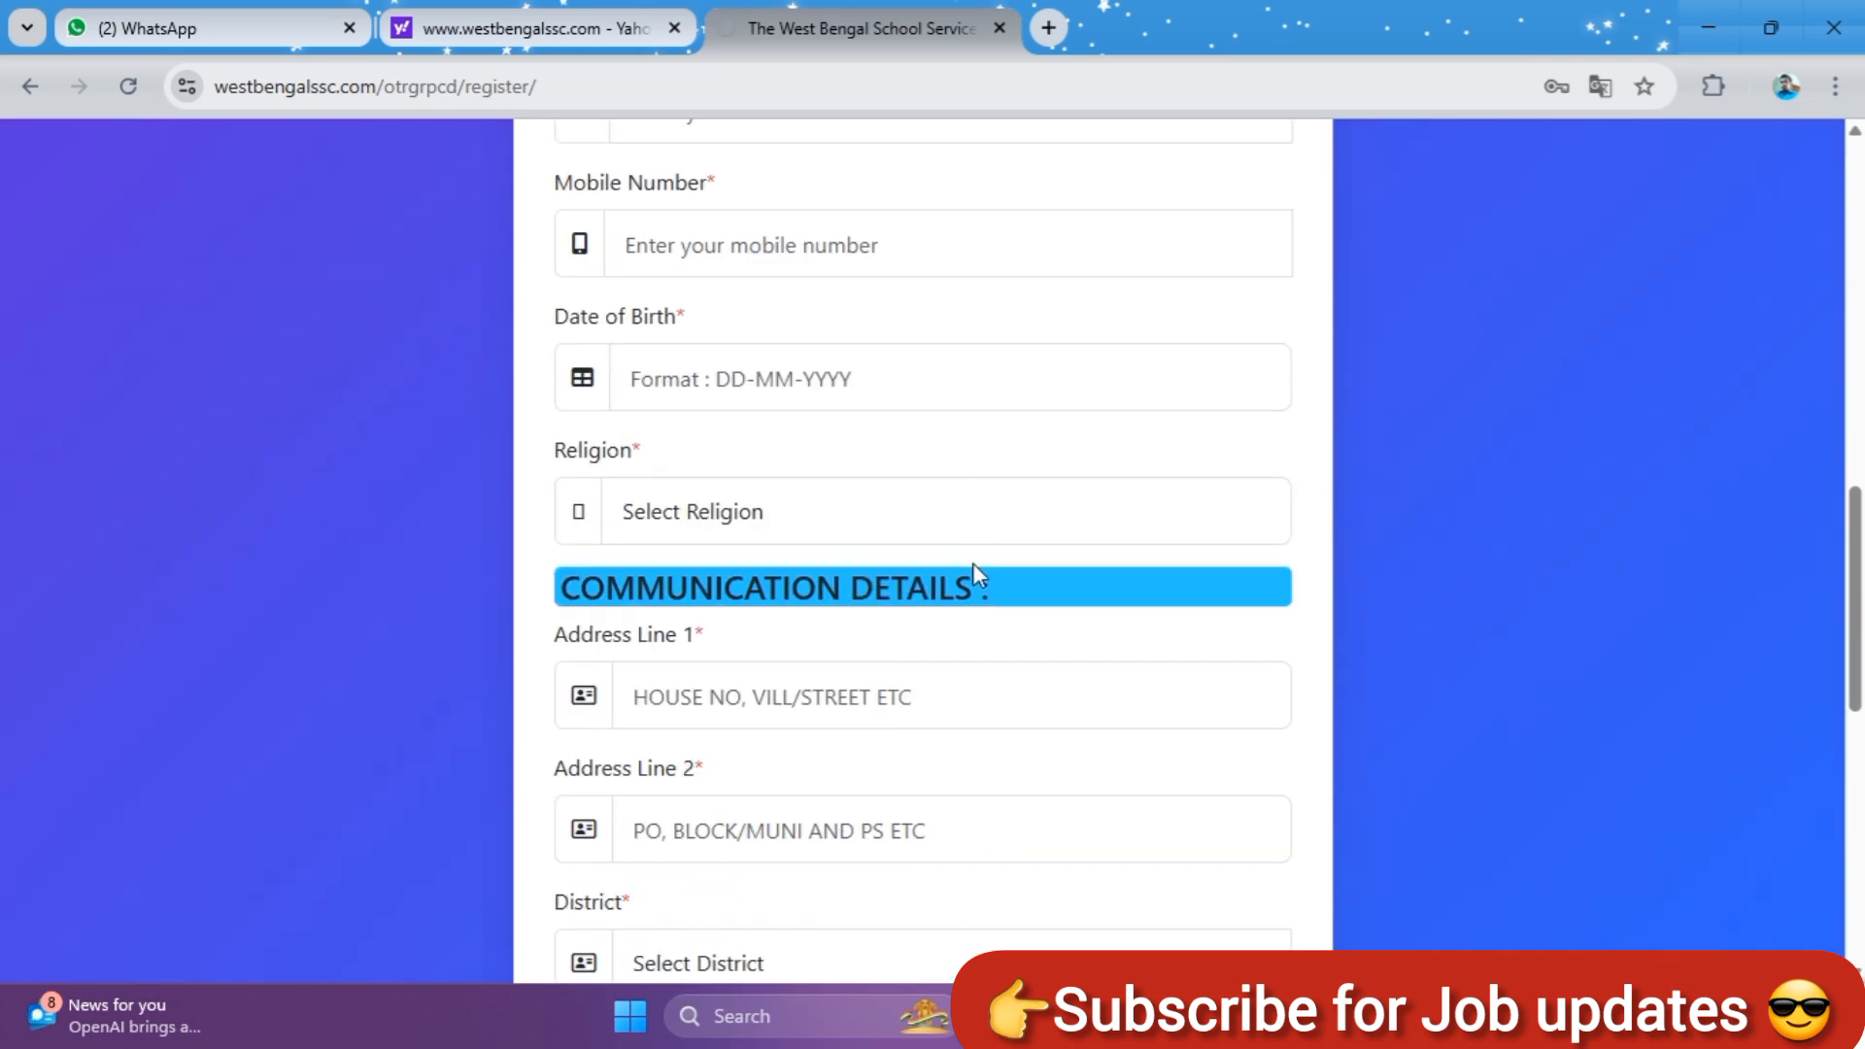
scroll(979, 587, "down", 5)
scroll(972, 588, "up", 2)
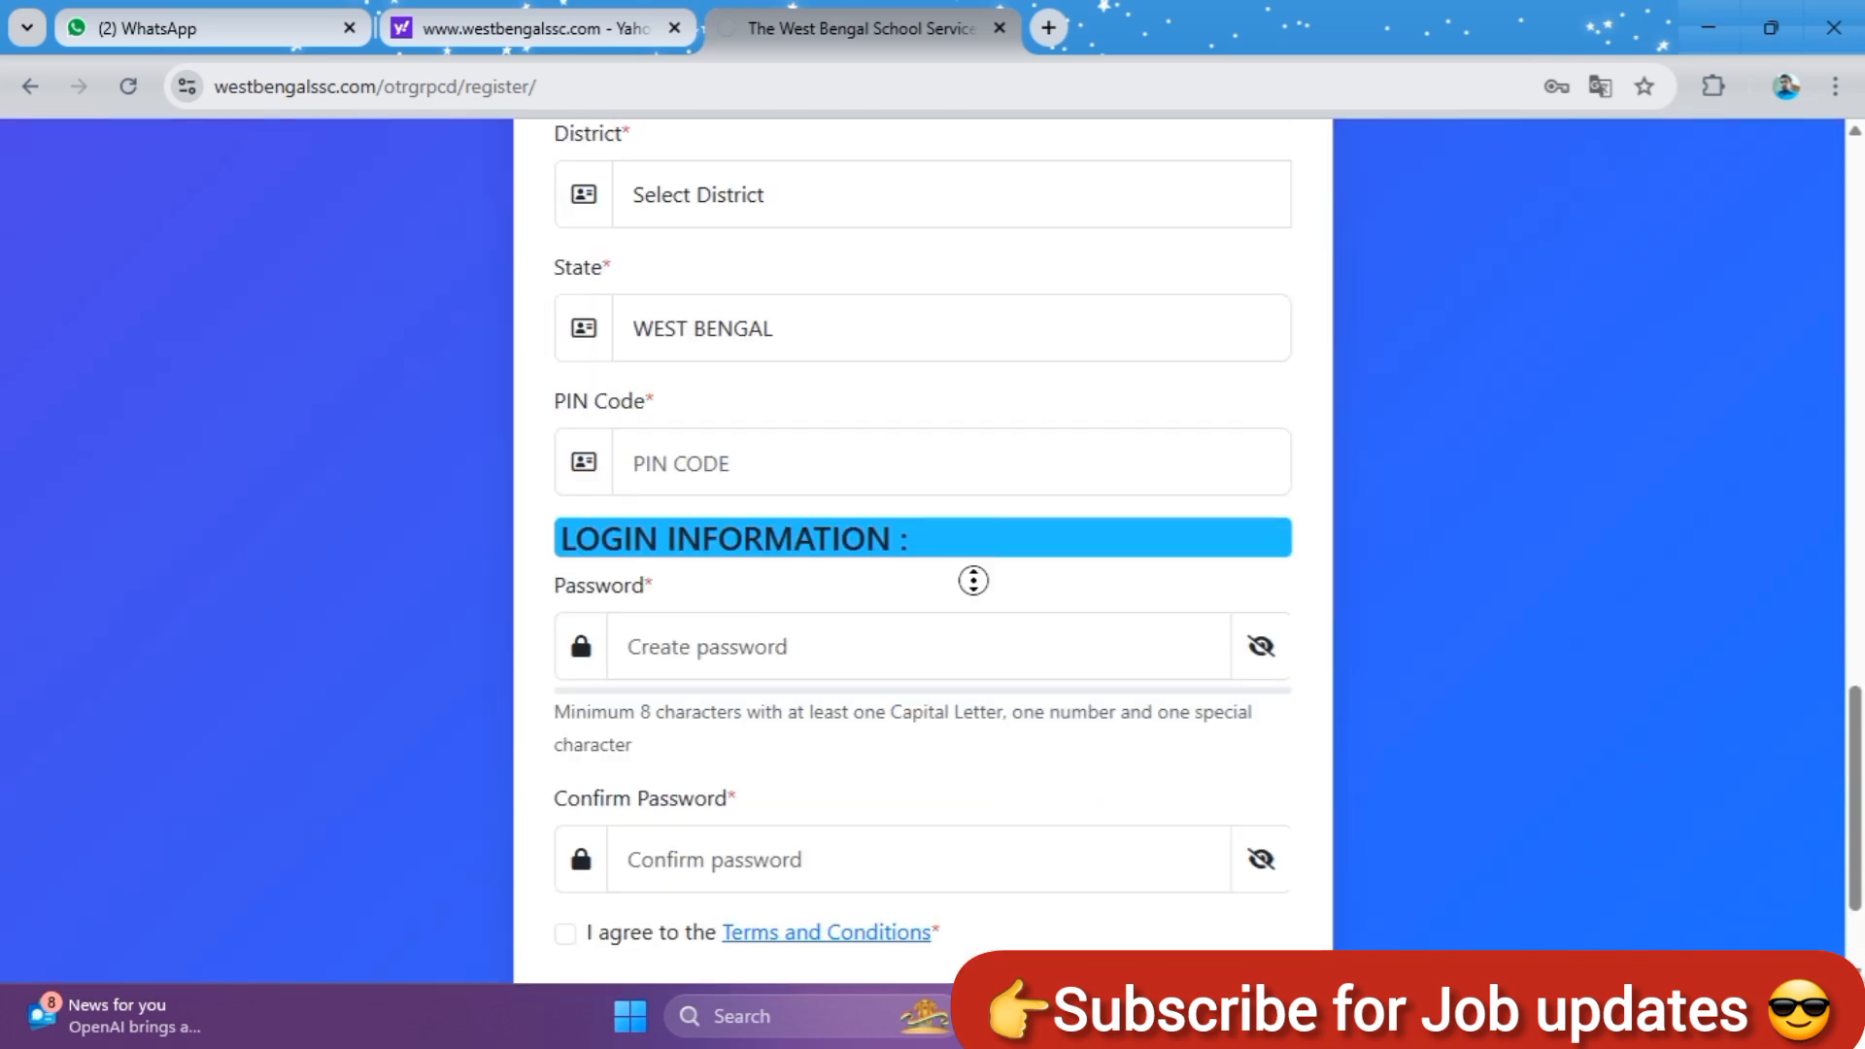
scroll(986, 477, "up", 20)
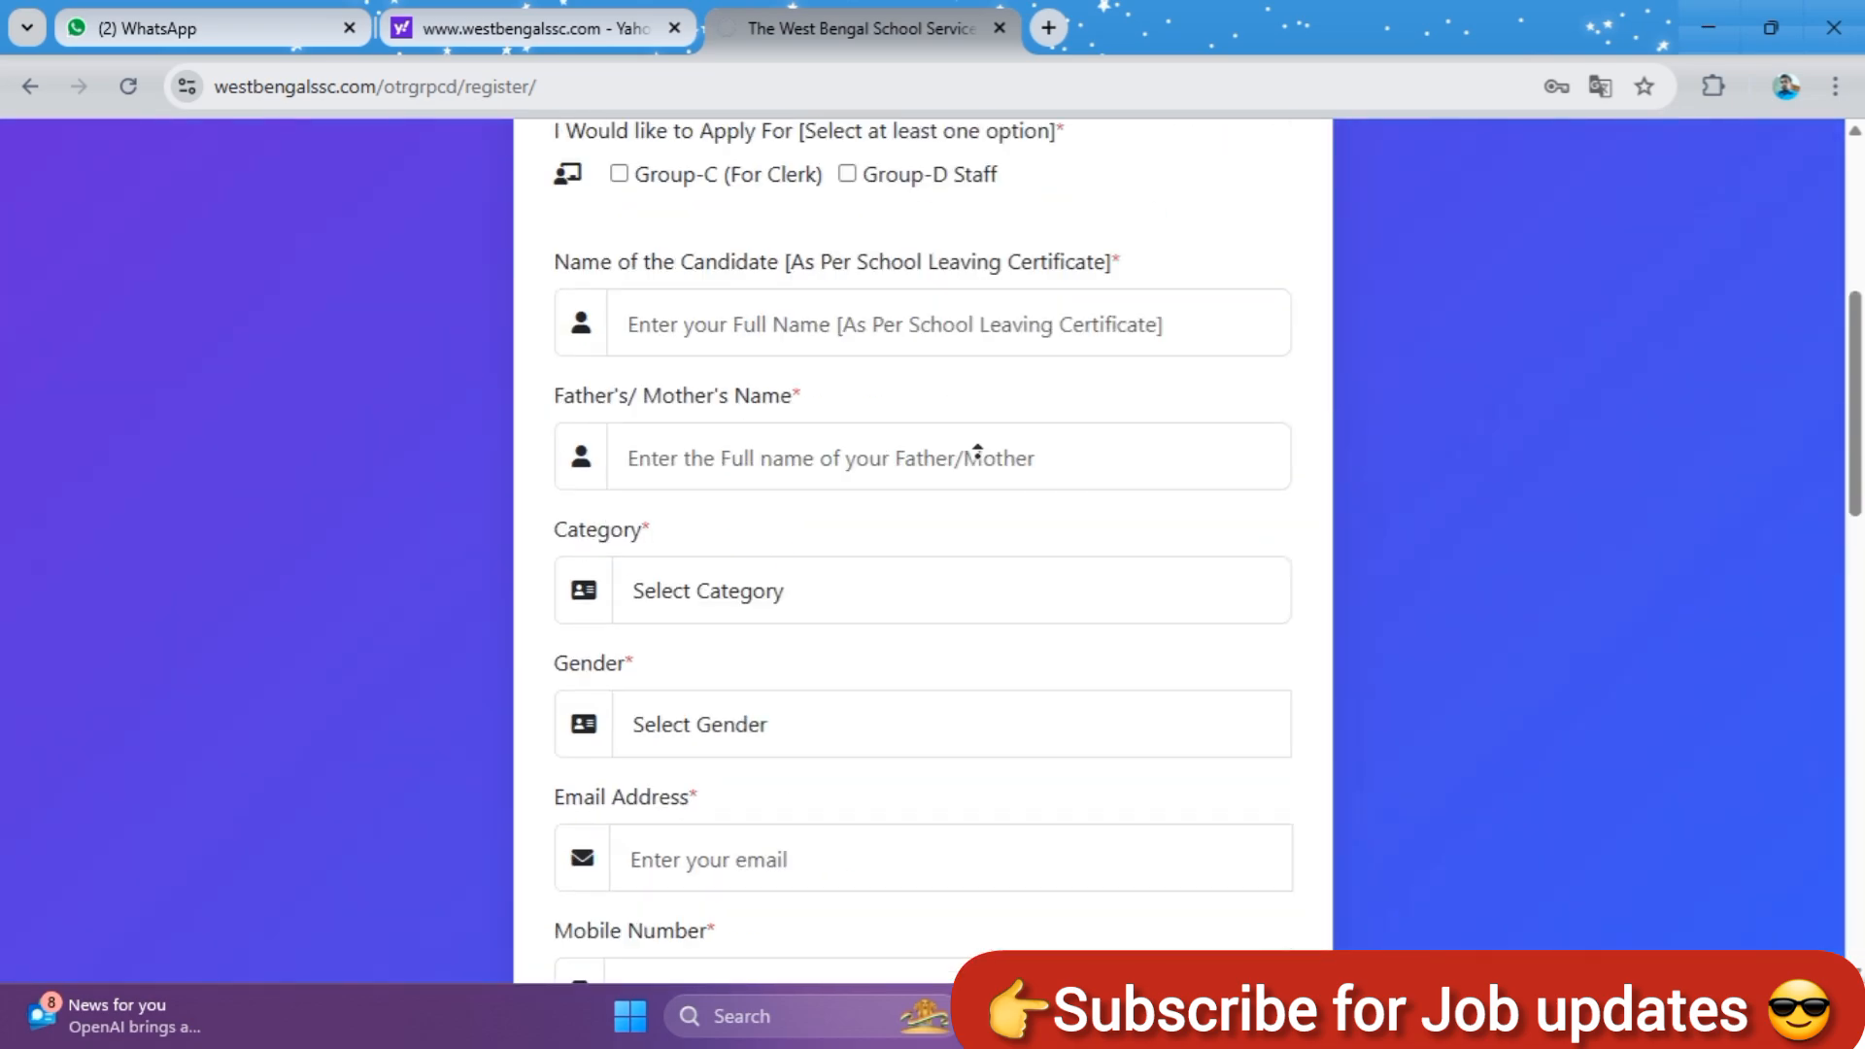
scroll(976, 481, "down", 4)
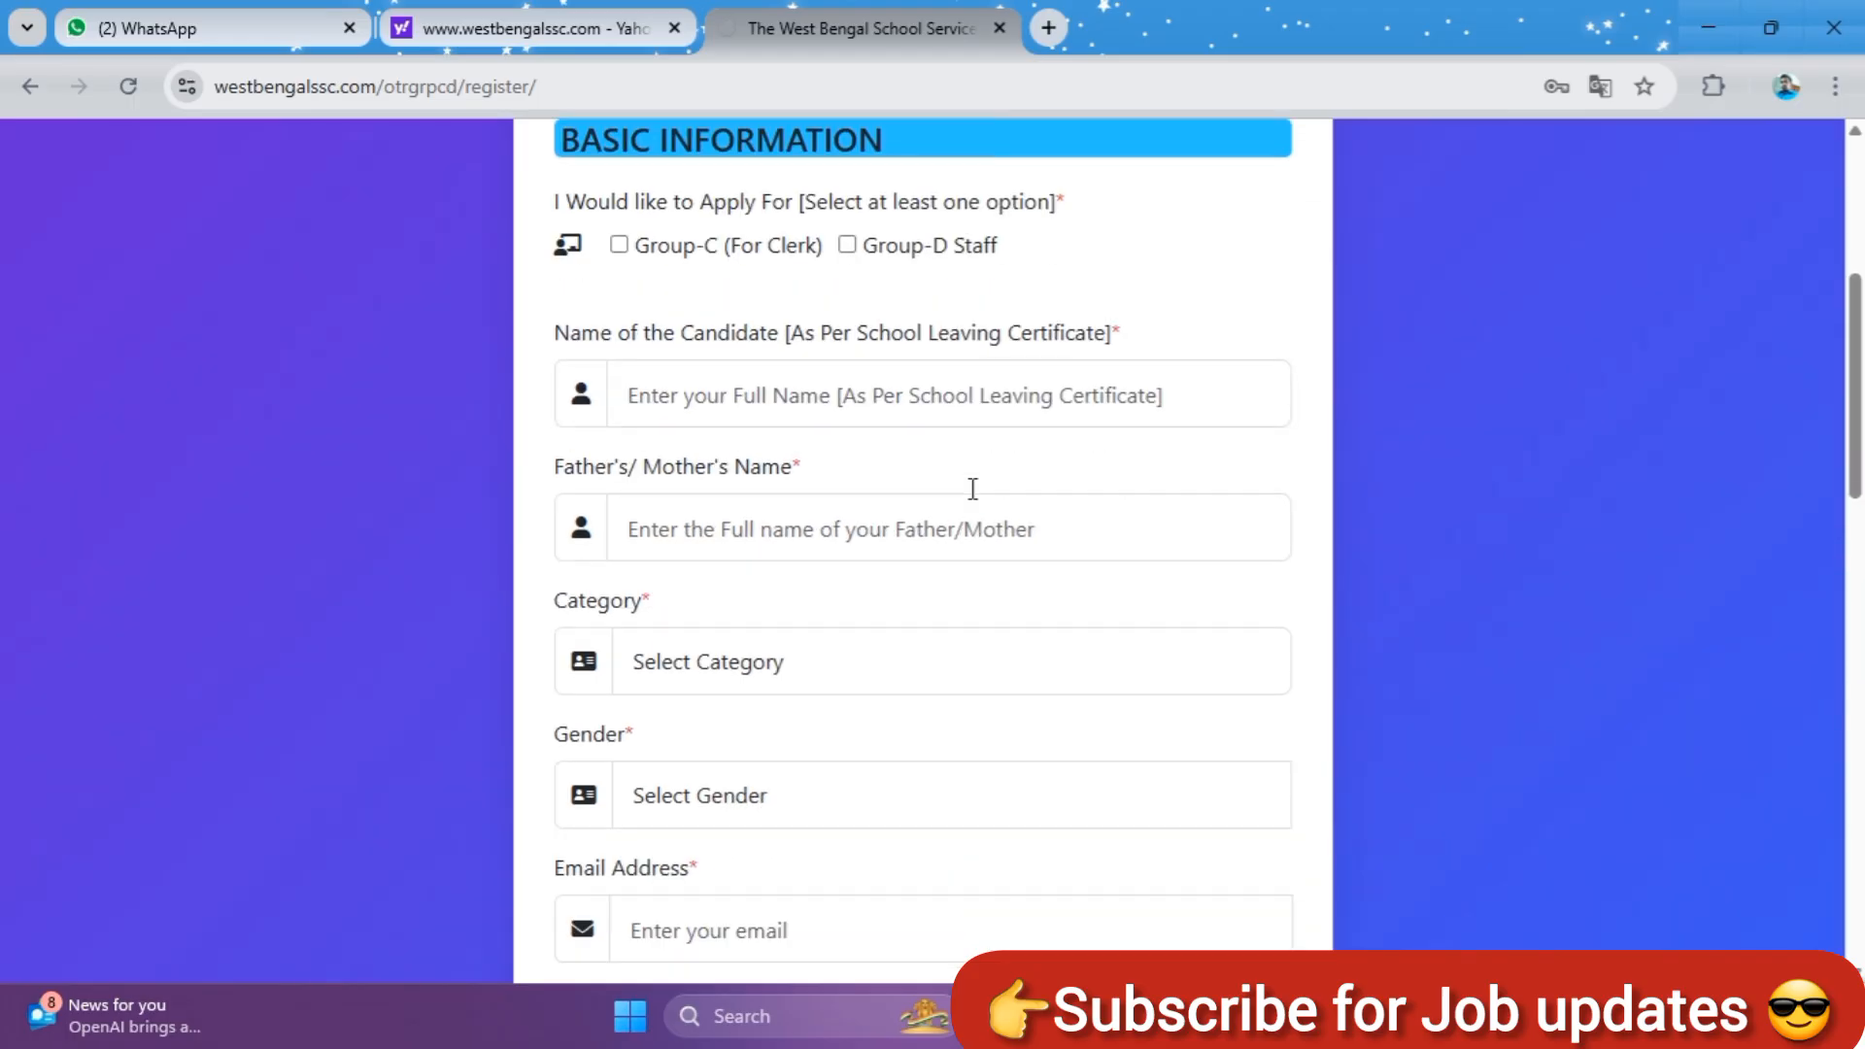
Select both Group-C (For Clerk) and Group-D Staff as the posts to apply for
scroll(729, 313, "up", 2)
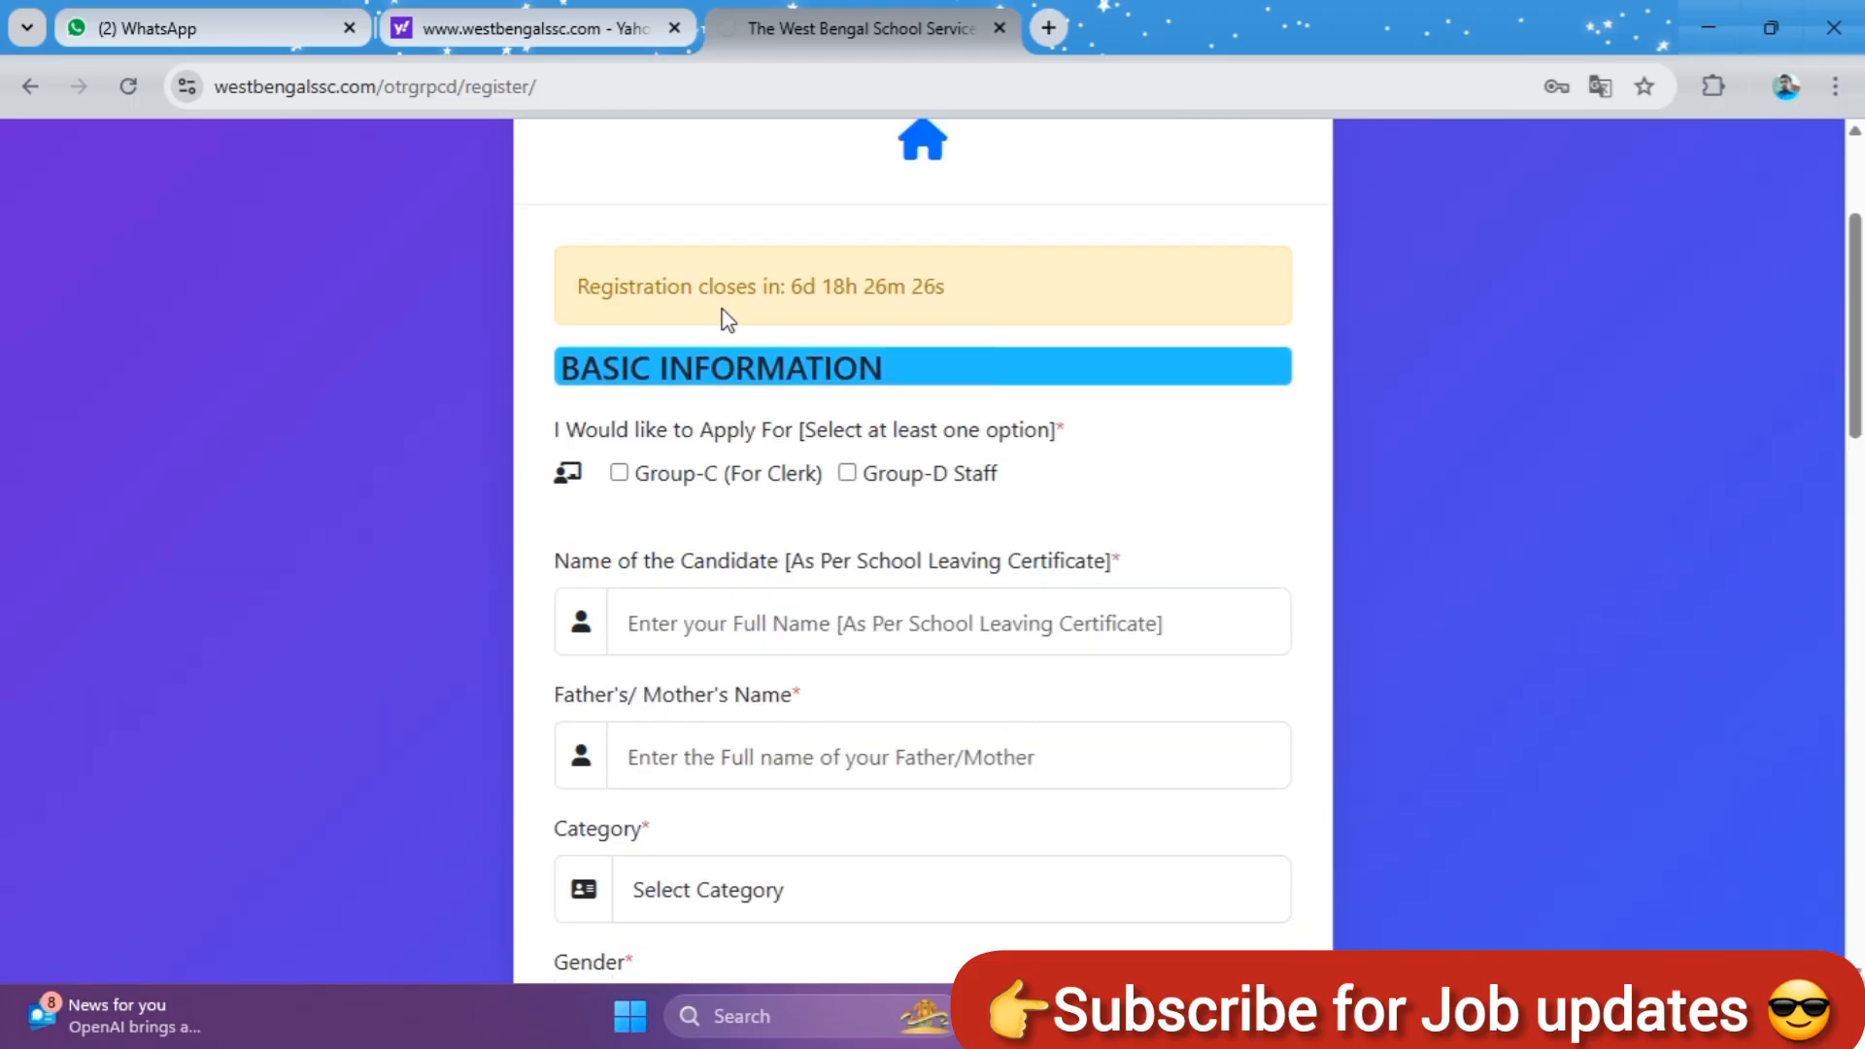
left_click(618, 475)
left_click(847, 475)
Set the candidate's category to SC in the basic information section, leaving the candidate and parent name fields empty
scroll(836, 515, "down", 2)
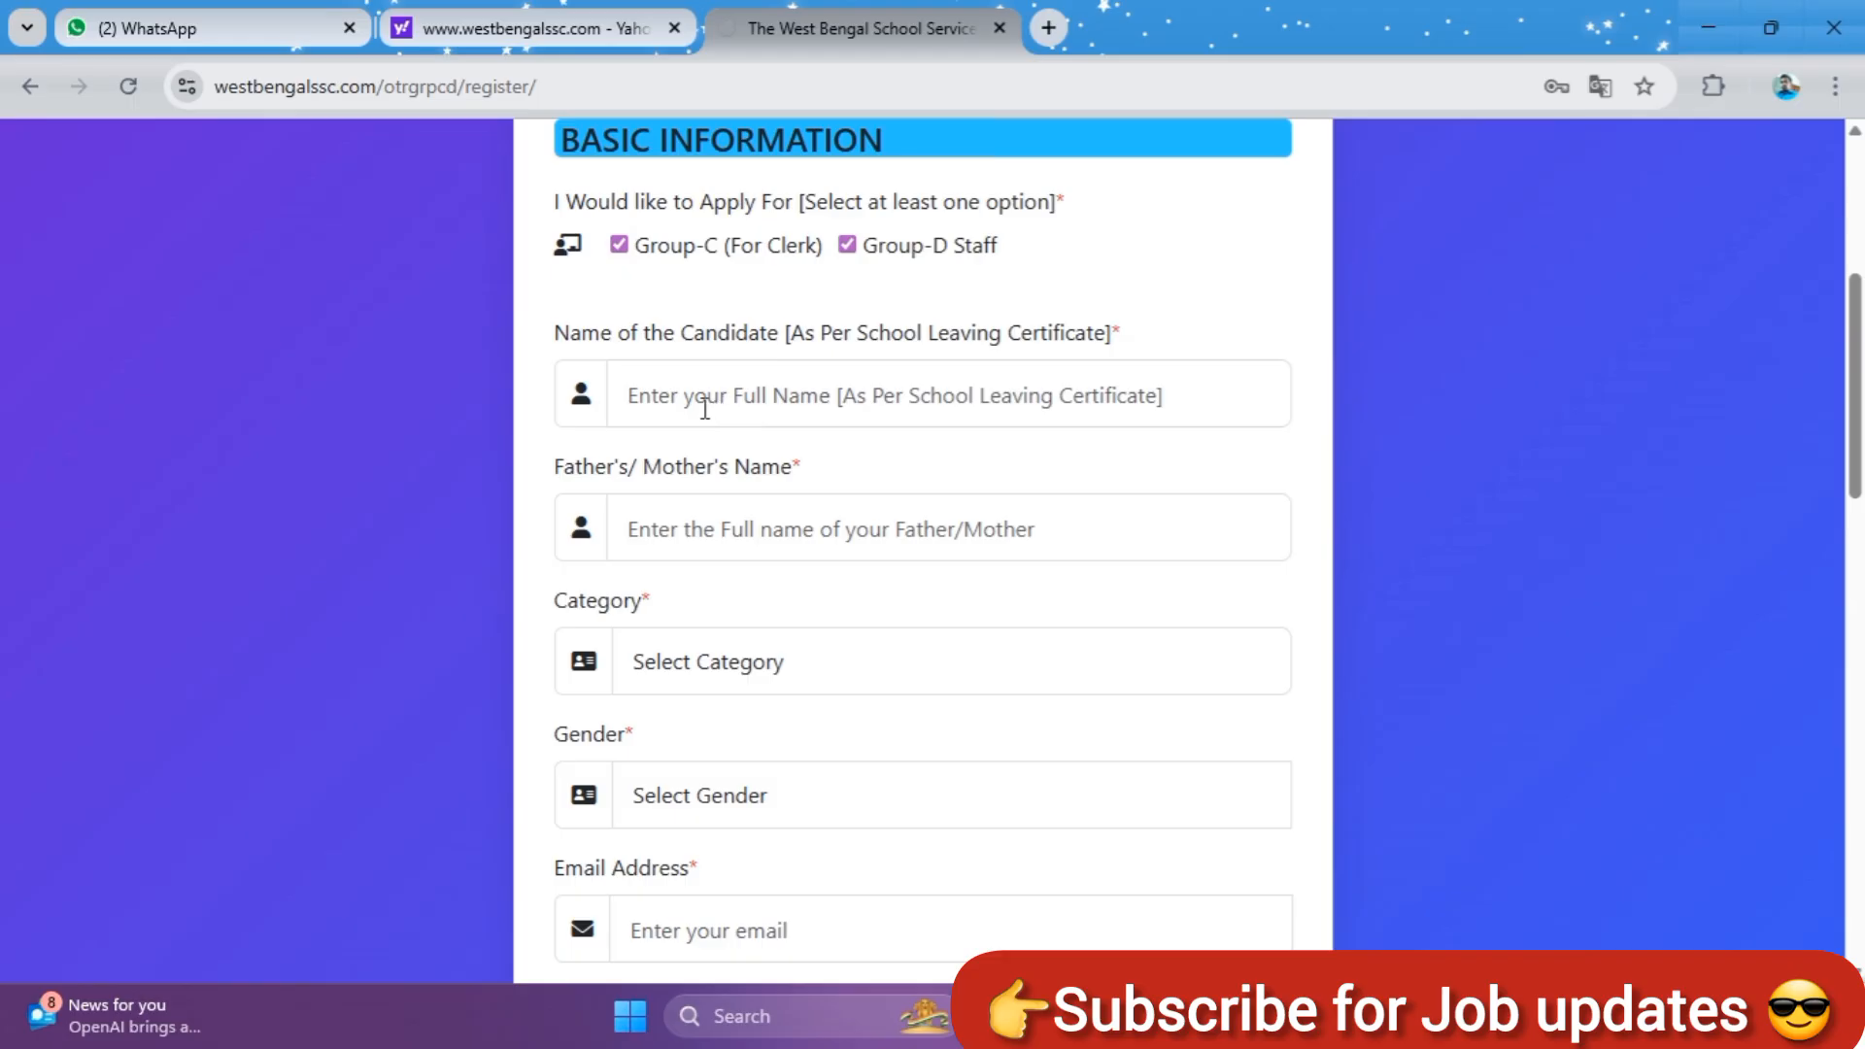
left_click(706, 409)
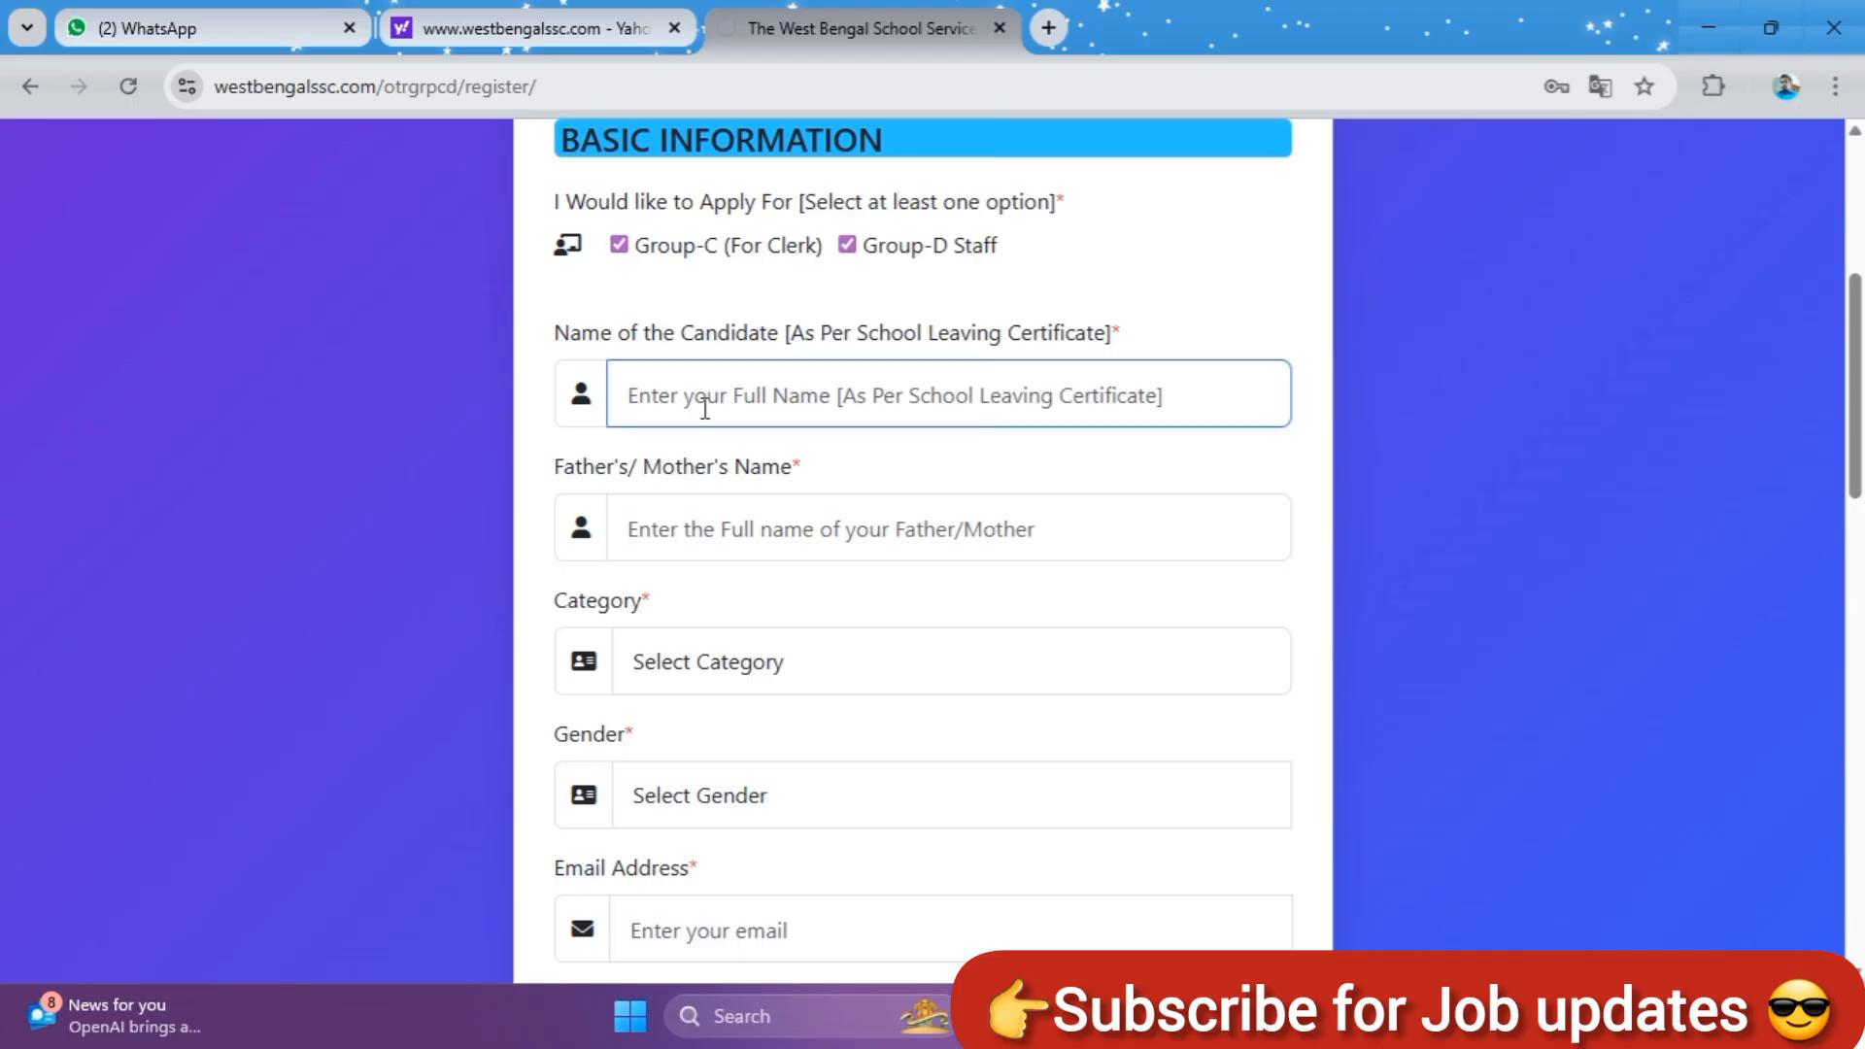
left_click(701, 527)
scroll(732, 651, "down", 1)
left_click(755, 553)
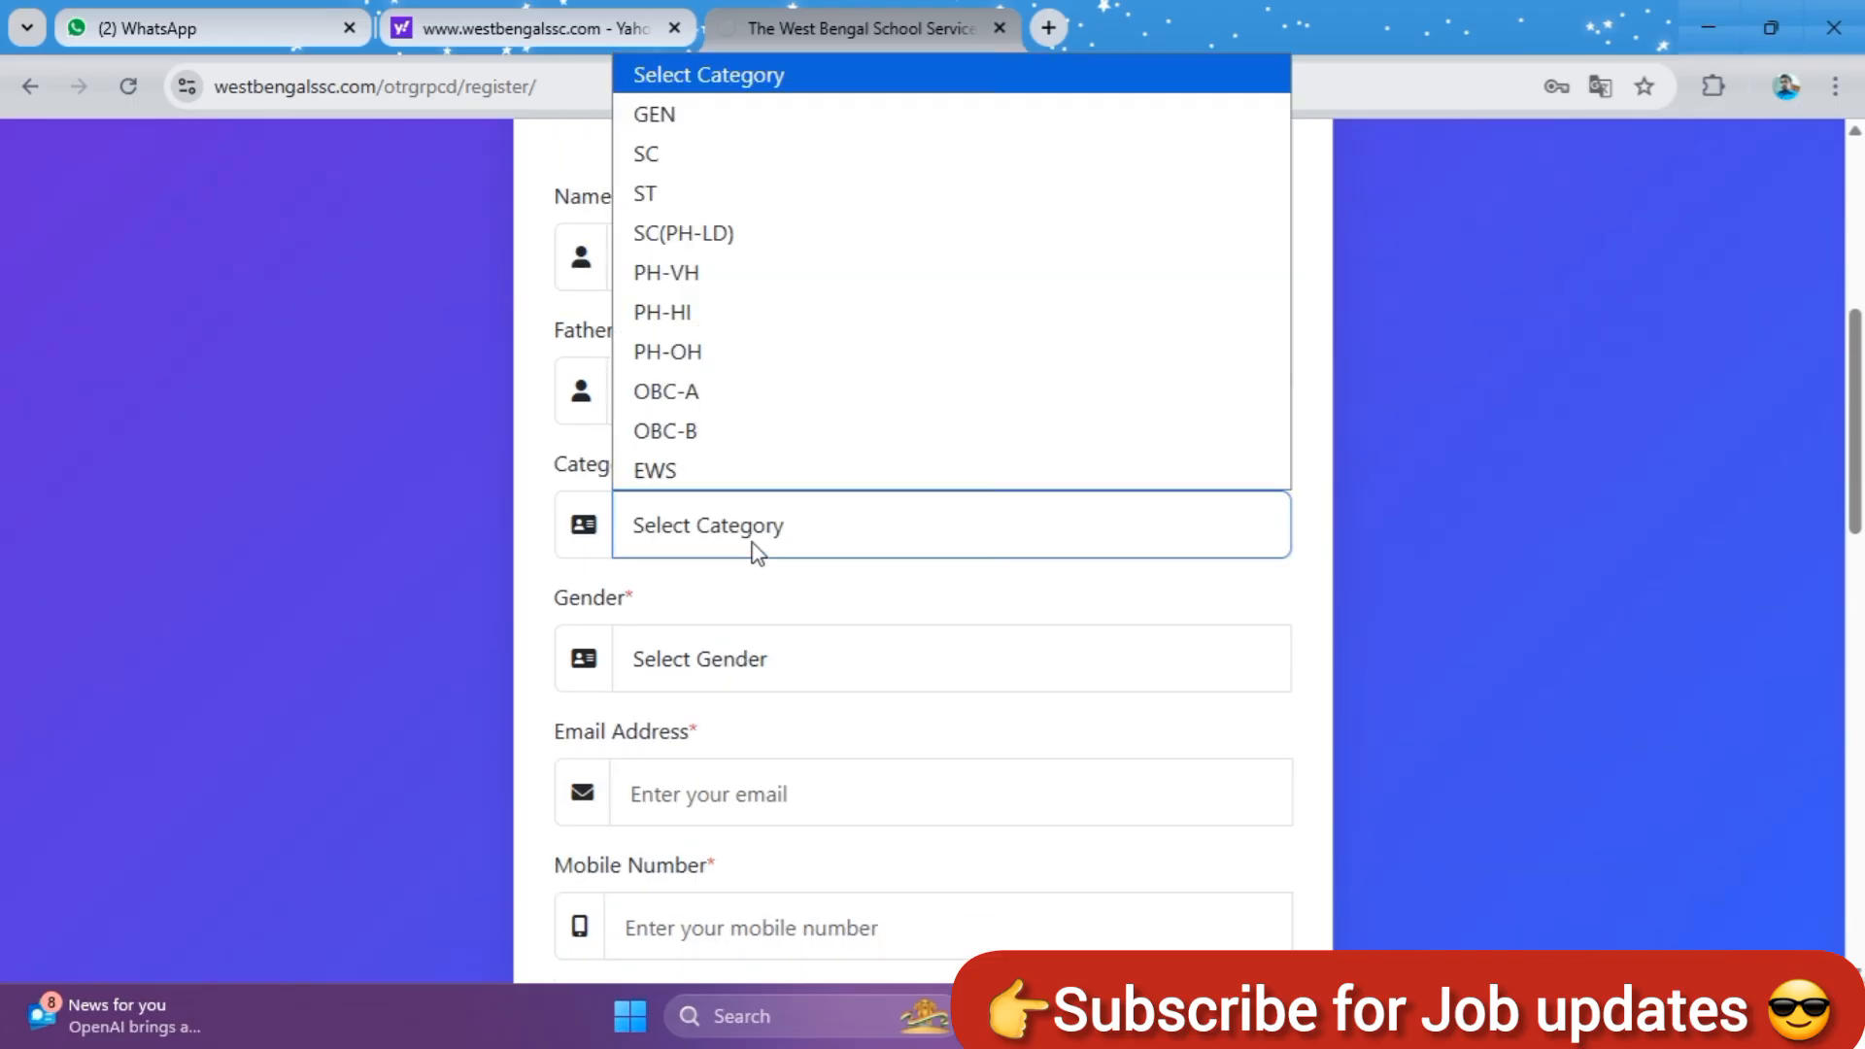
left_click(664, 167)
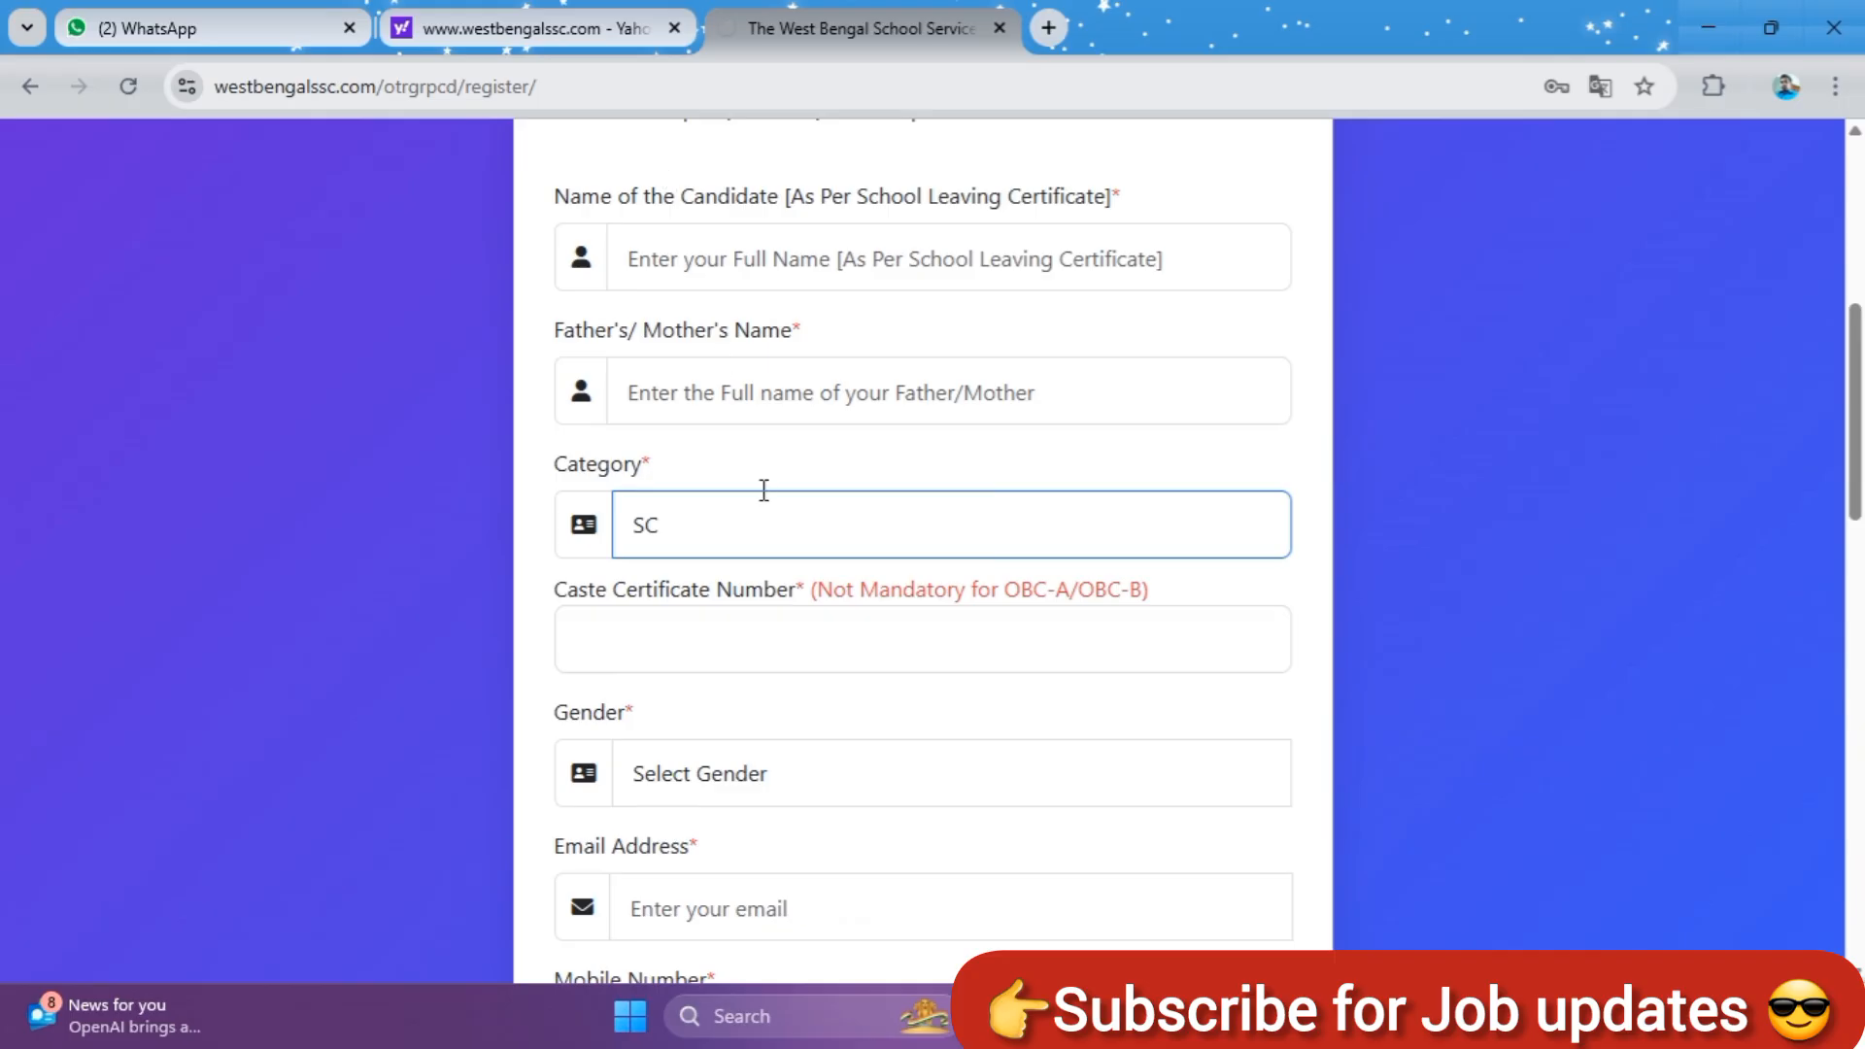
Set the candidate's gender to FEMALE, leaving the caste certificate number empty
scroll(780, 568, "down", 1)
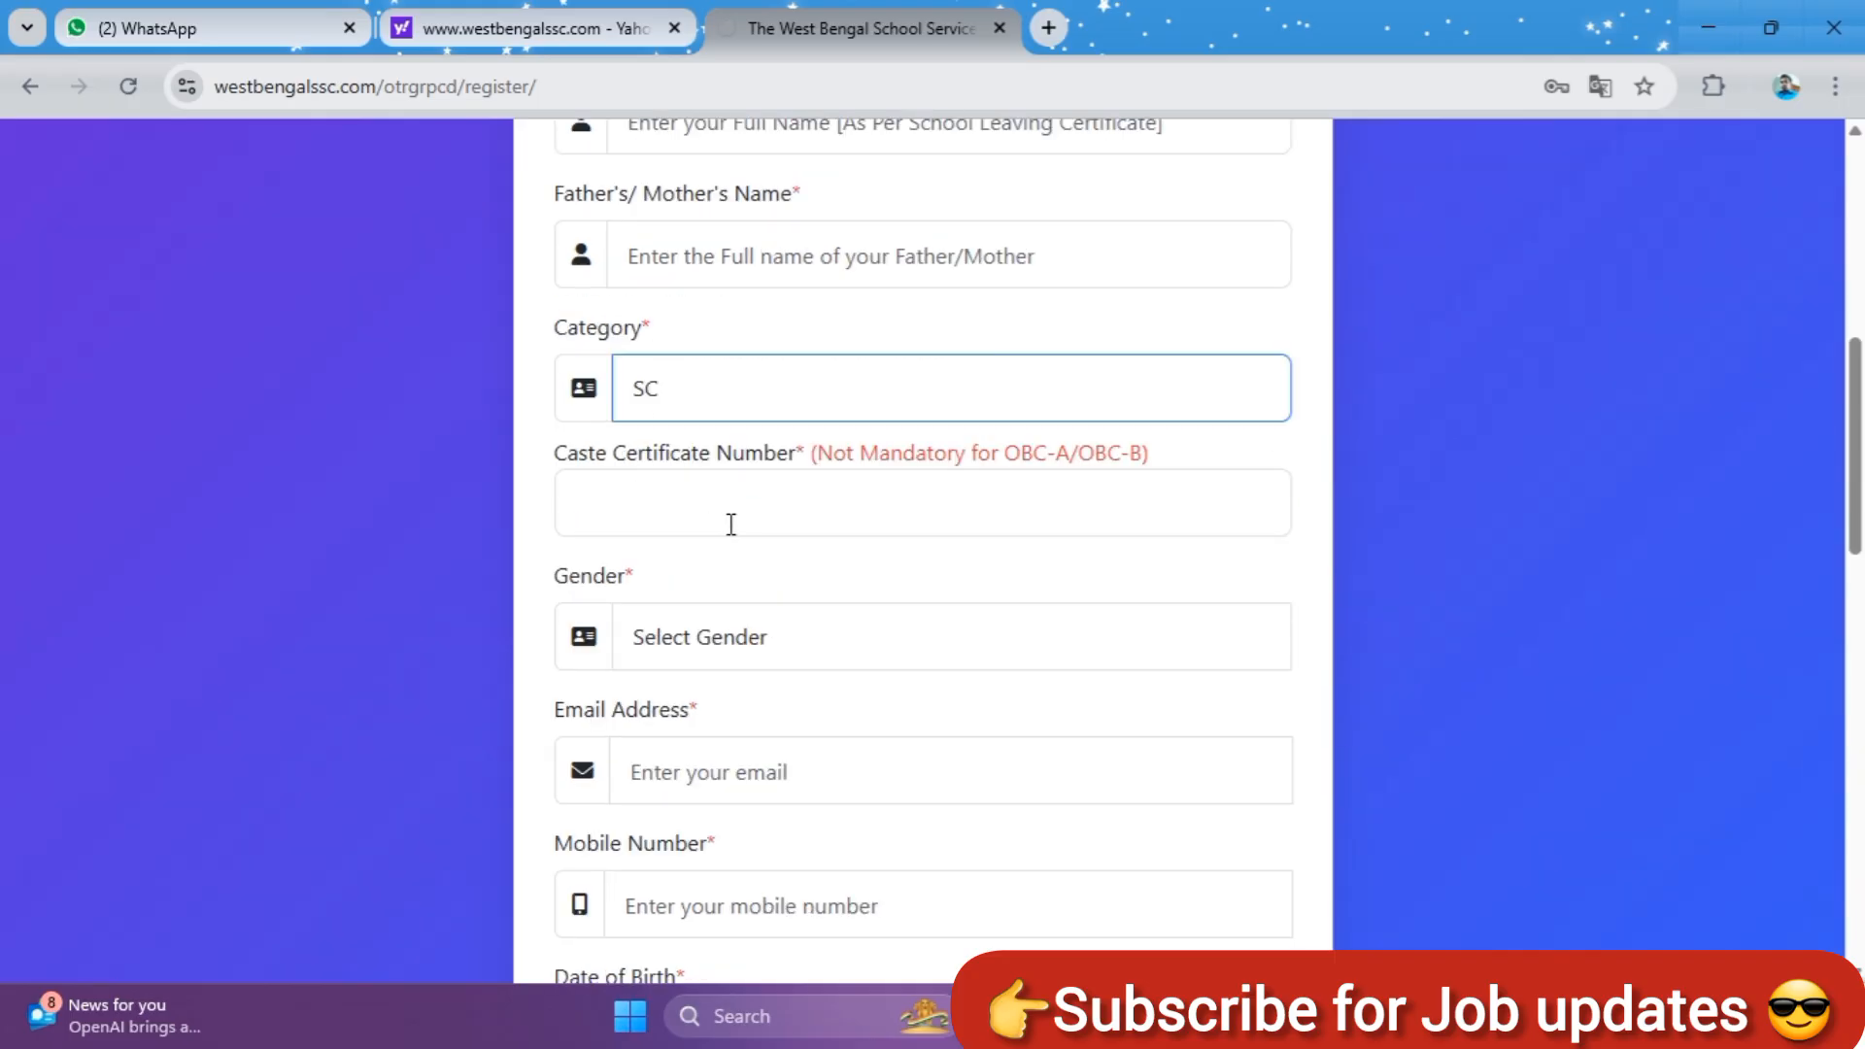
scroll(768, 583, "down", 2)
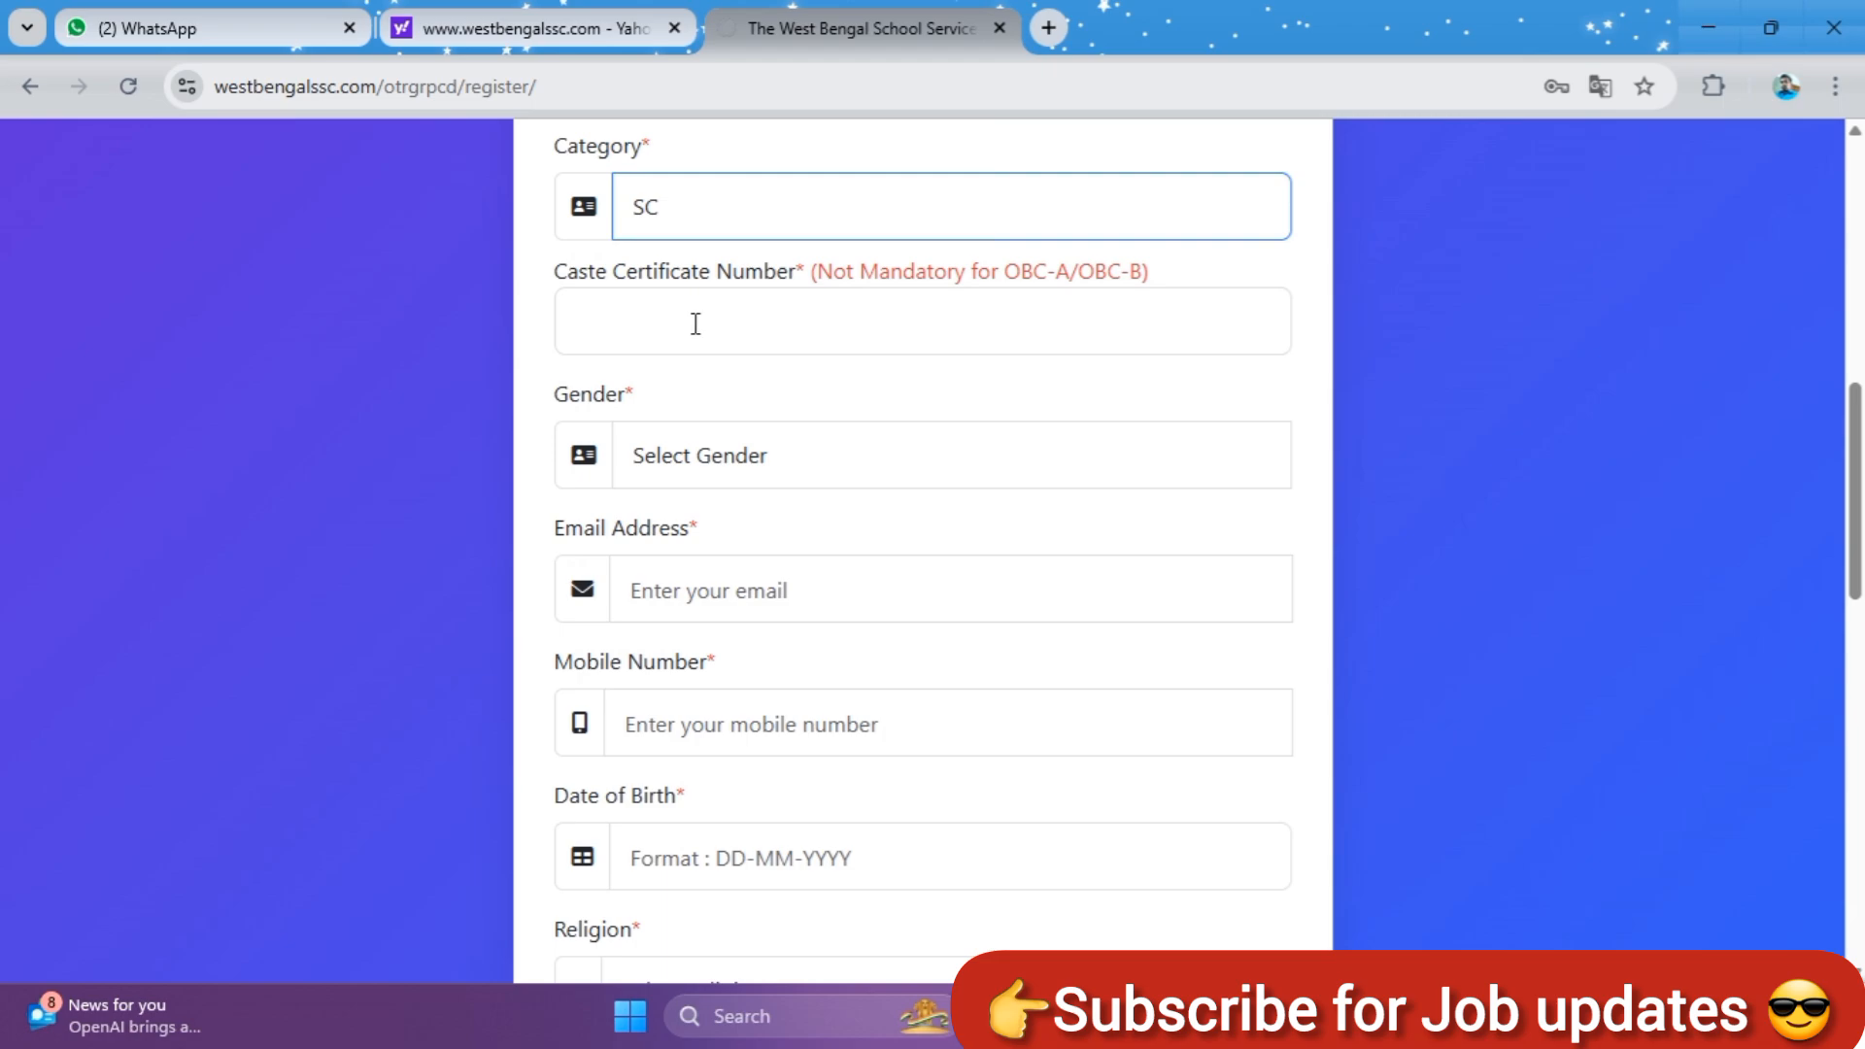
scroll(738, 427, "down", 1)
left_click(719, 433)
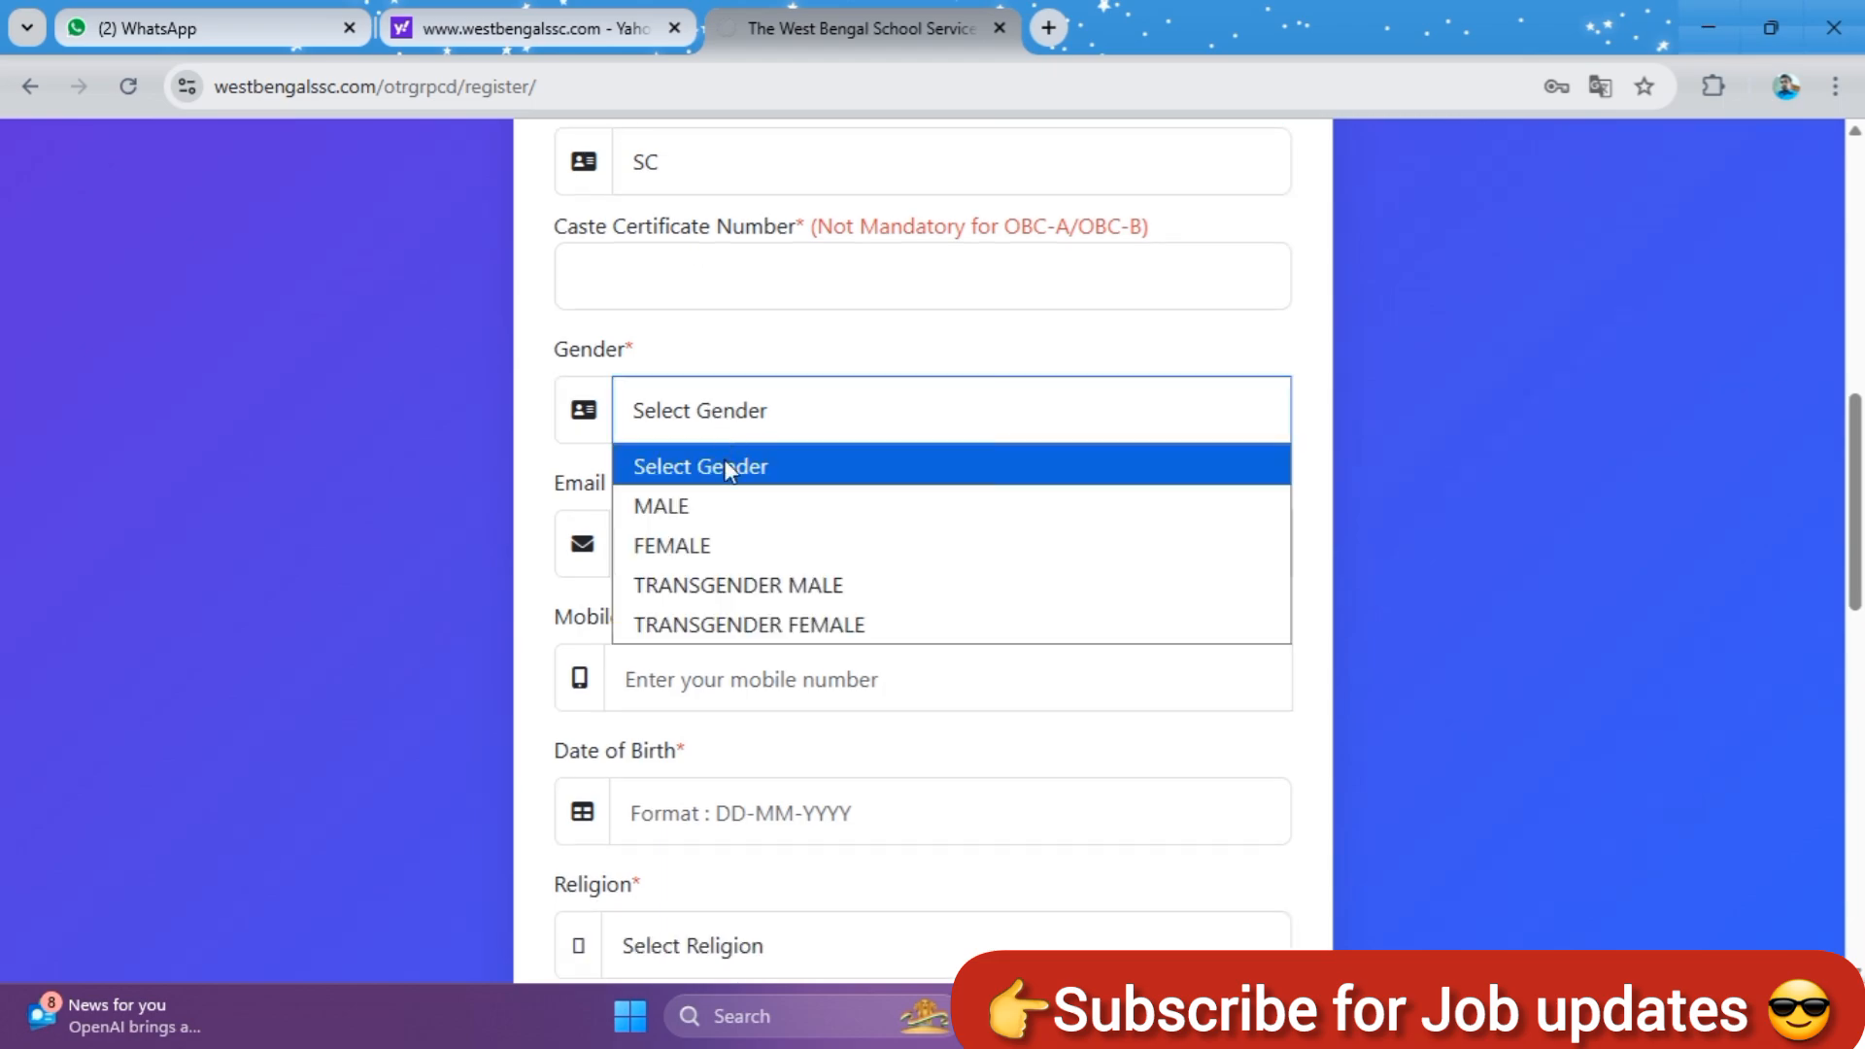
left_click(707, 540)
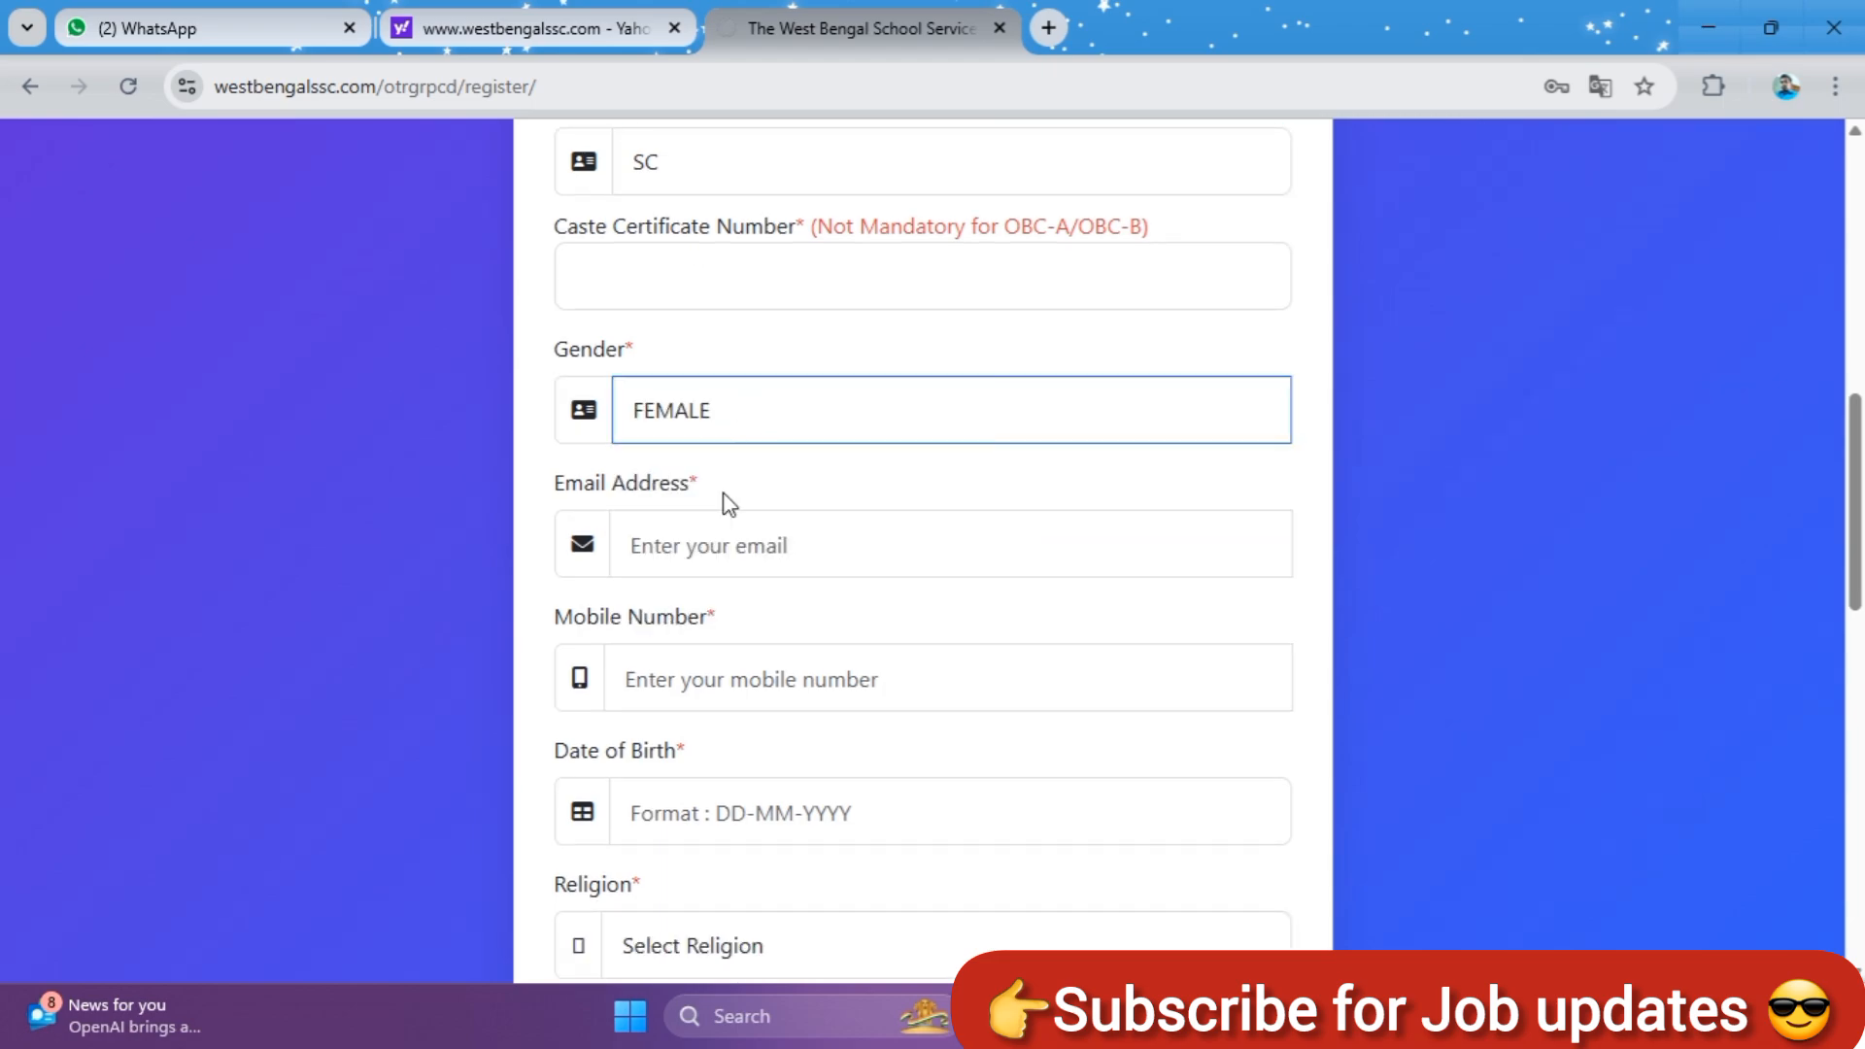
Set the candidate's religion to HINDUISM, leaving the e-mail, mobile number and date of birth fields empty
scroll(720, 499, "down", 2)
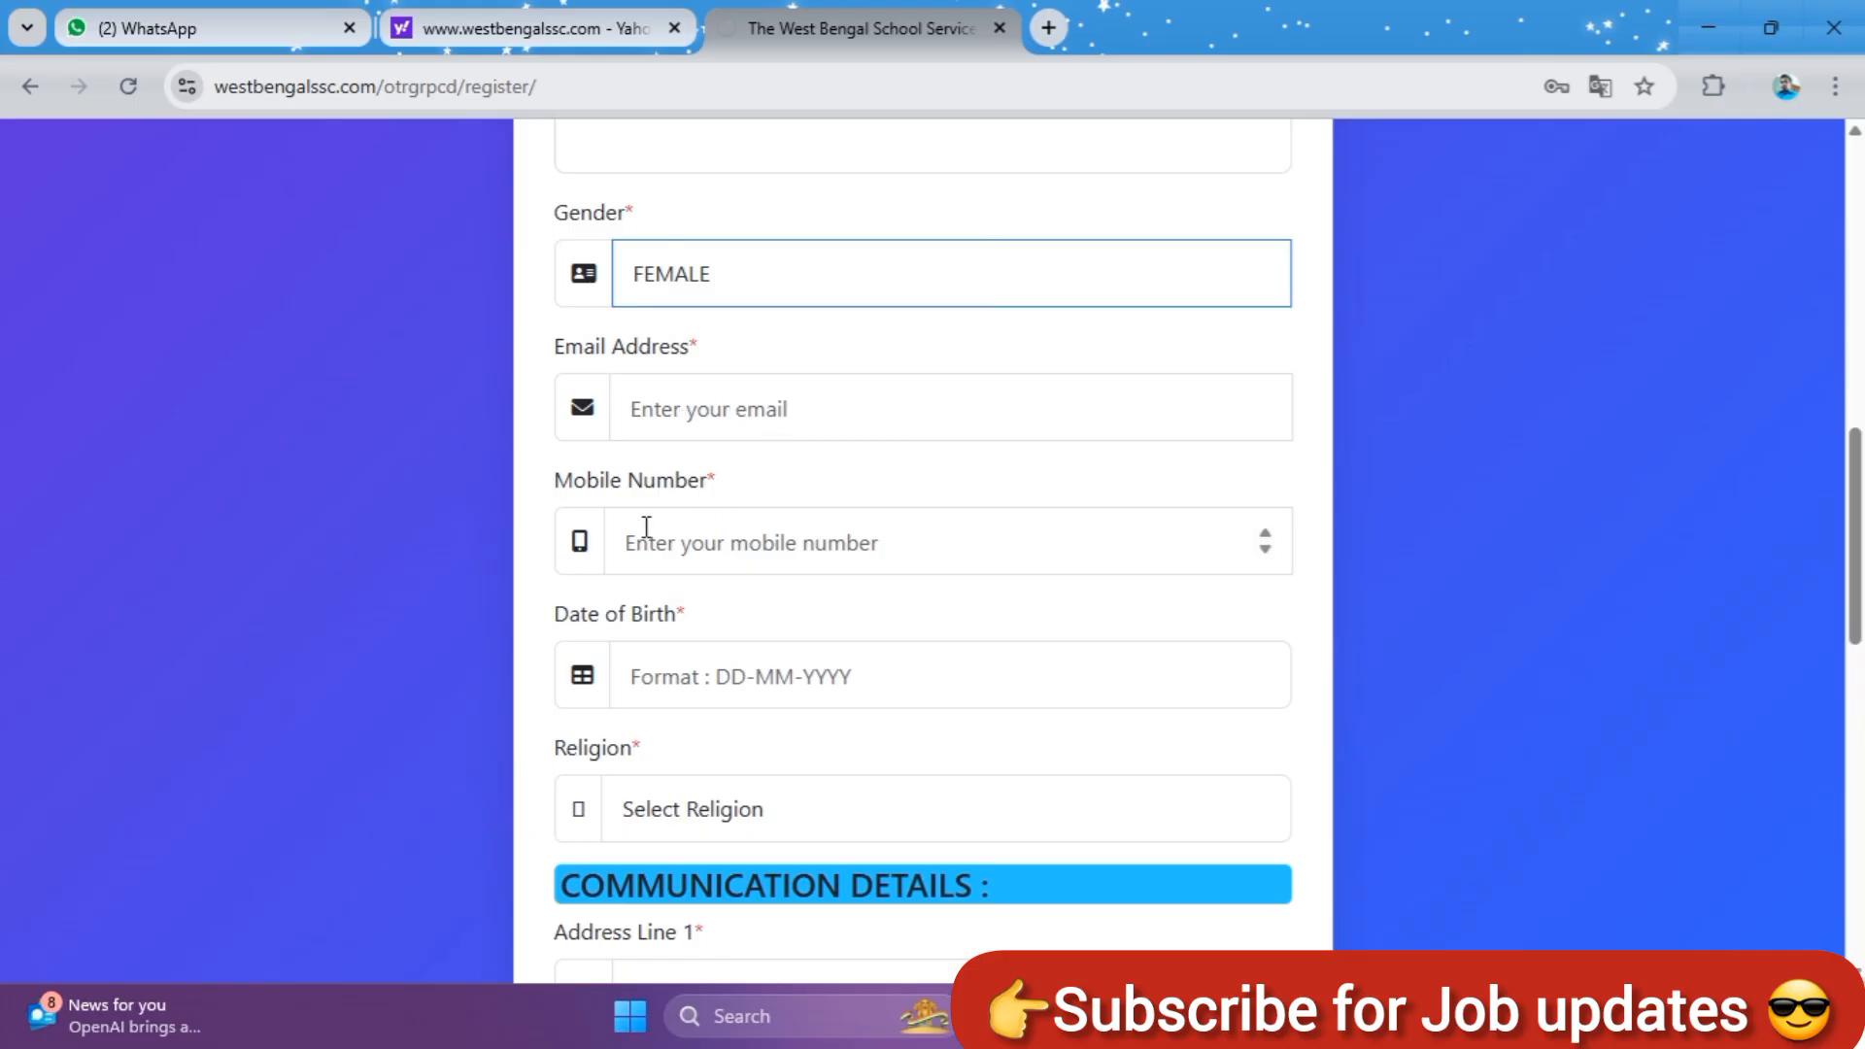
scroll(747, 672, "down", 3)
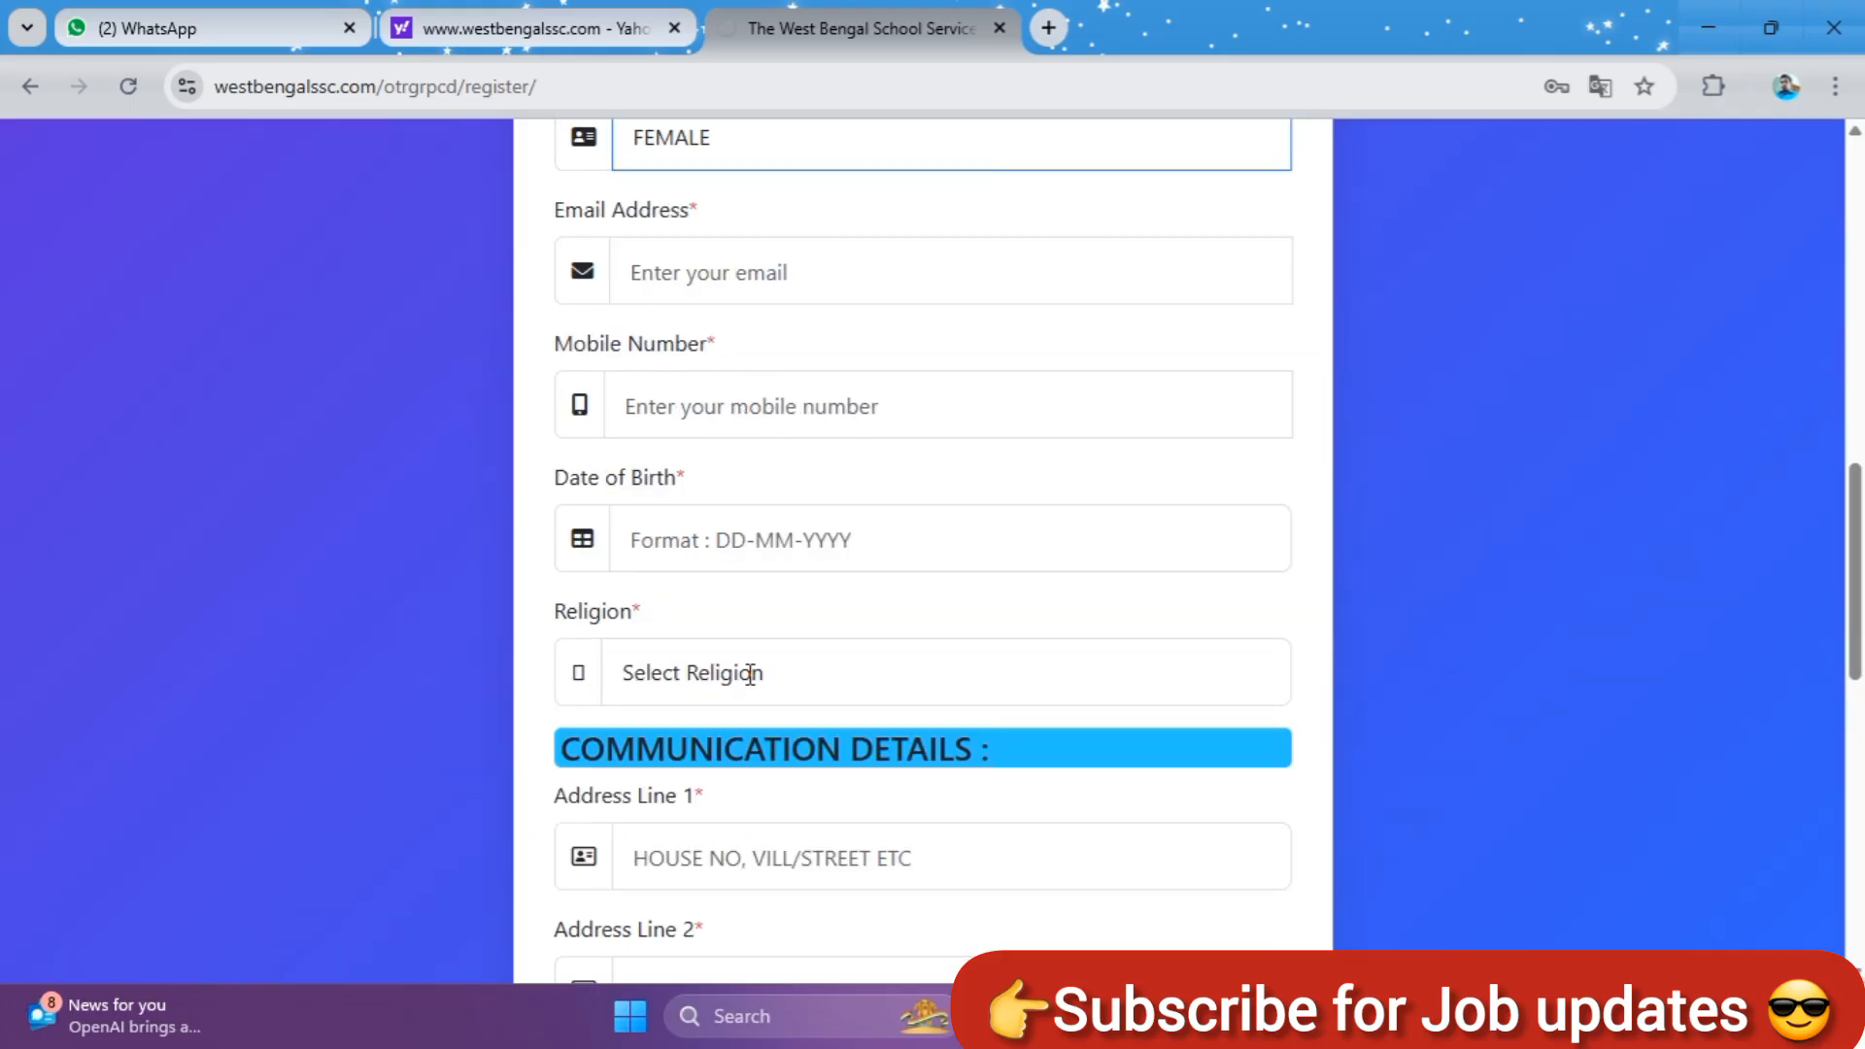
left_click(714, 553)
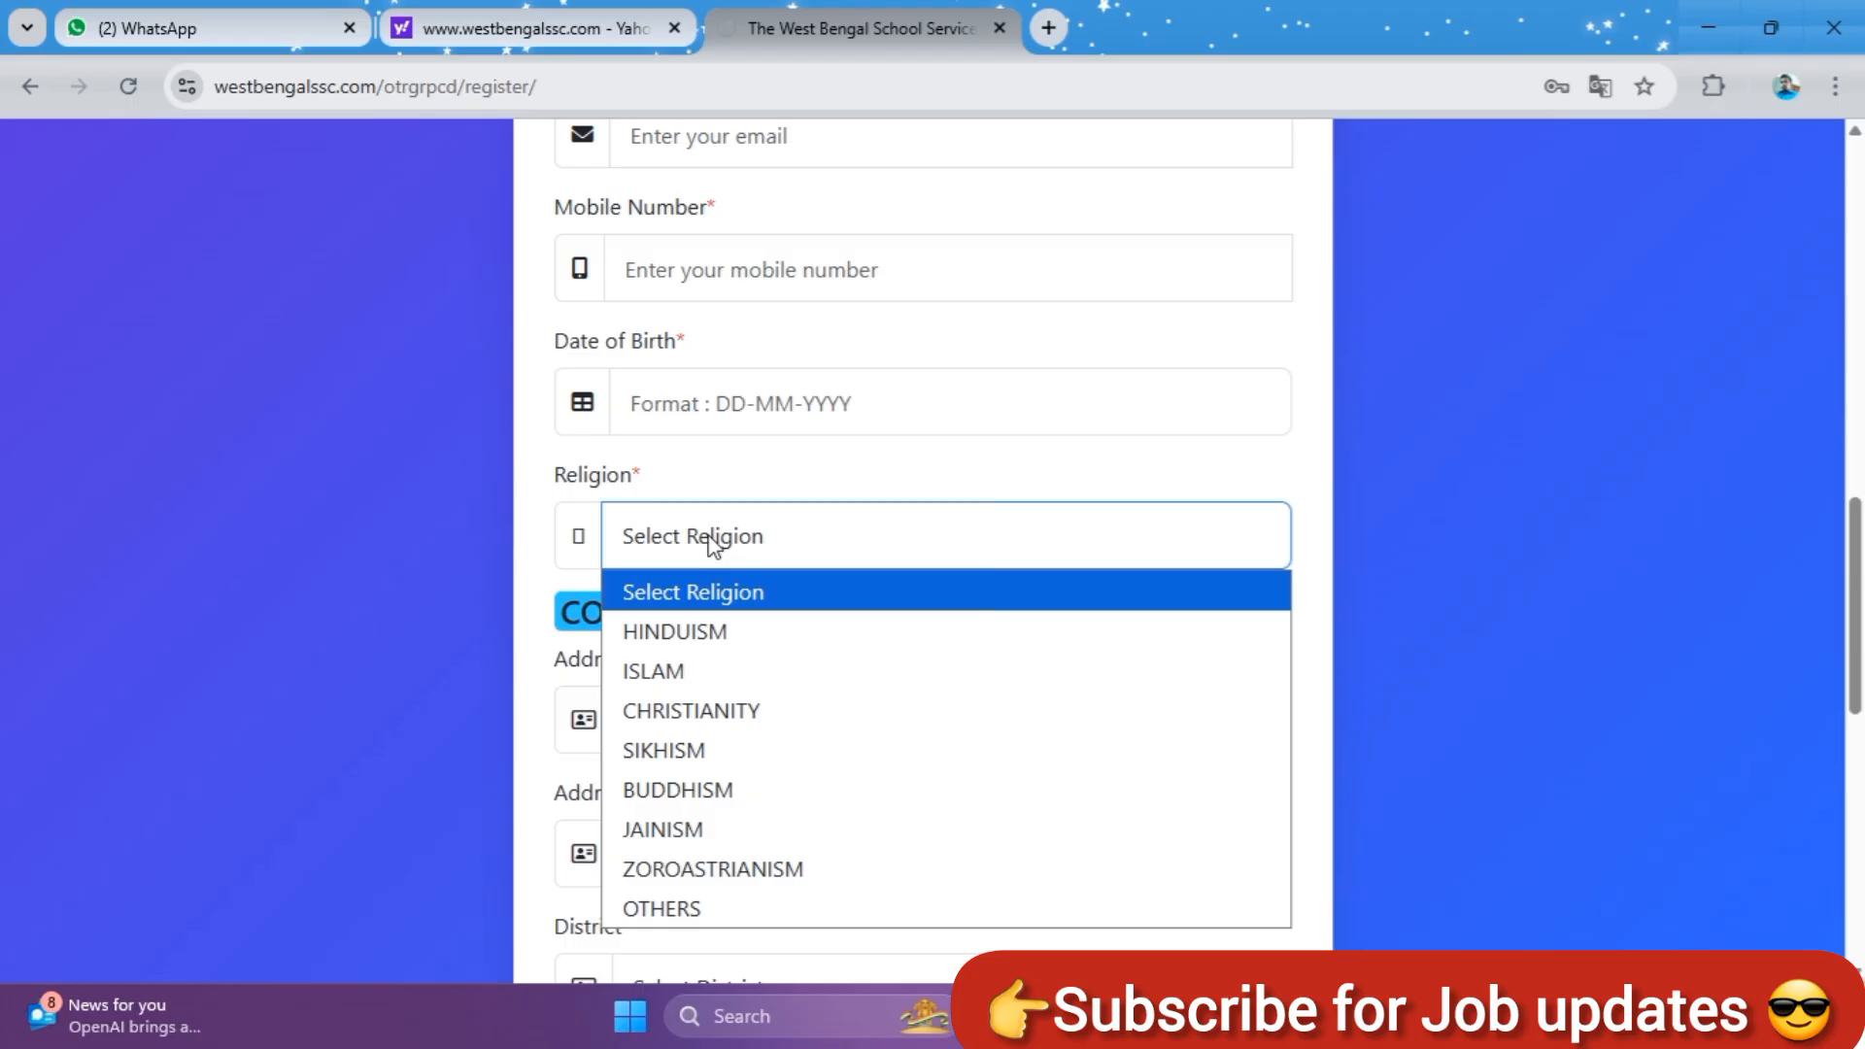
left_click(717, 622)
Set the district to MURSHIDABAD in the communication details, leaving both address lines empty
scroll(804, 603, "down", 1)
scroll(816, 583, "down", 2)
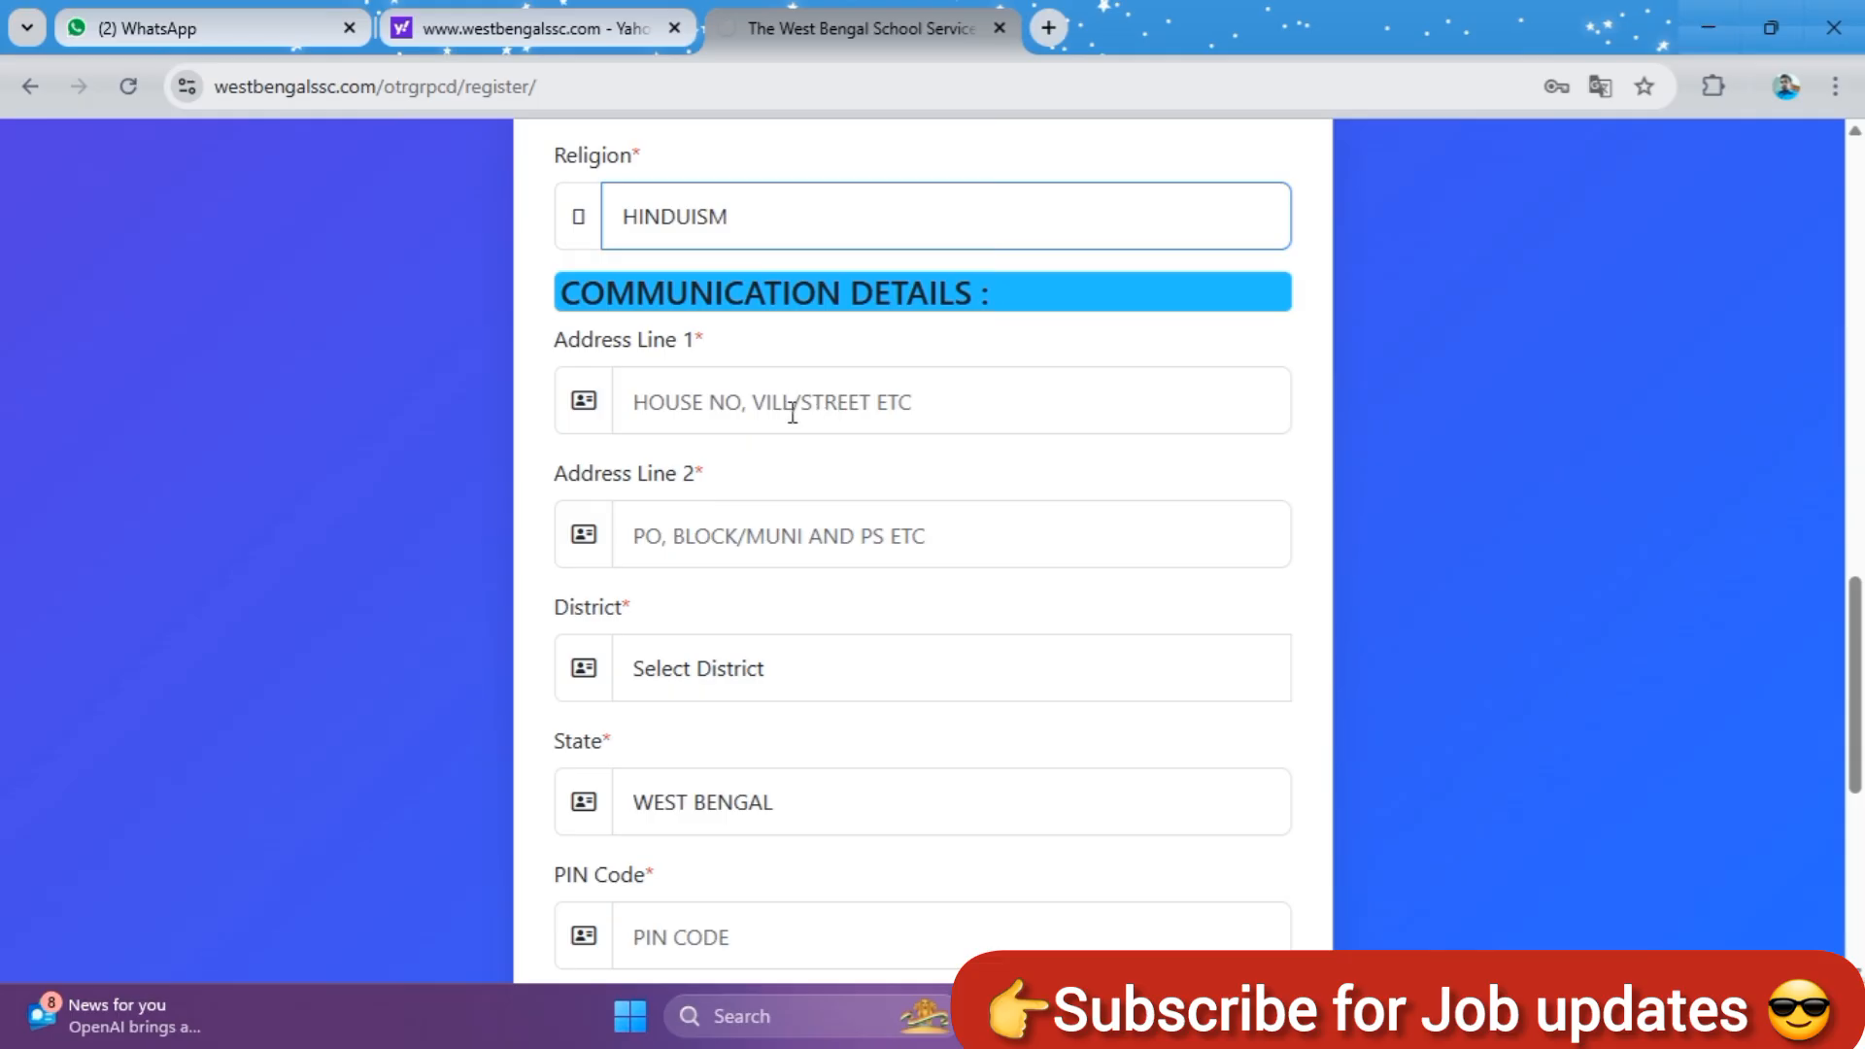
scroll(807, 466, "down", 1)
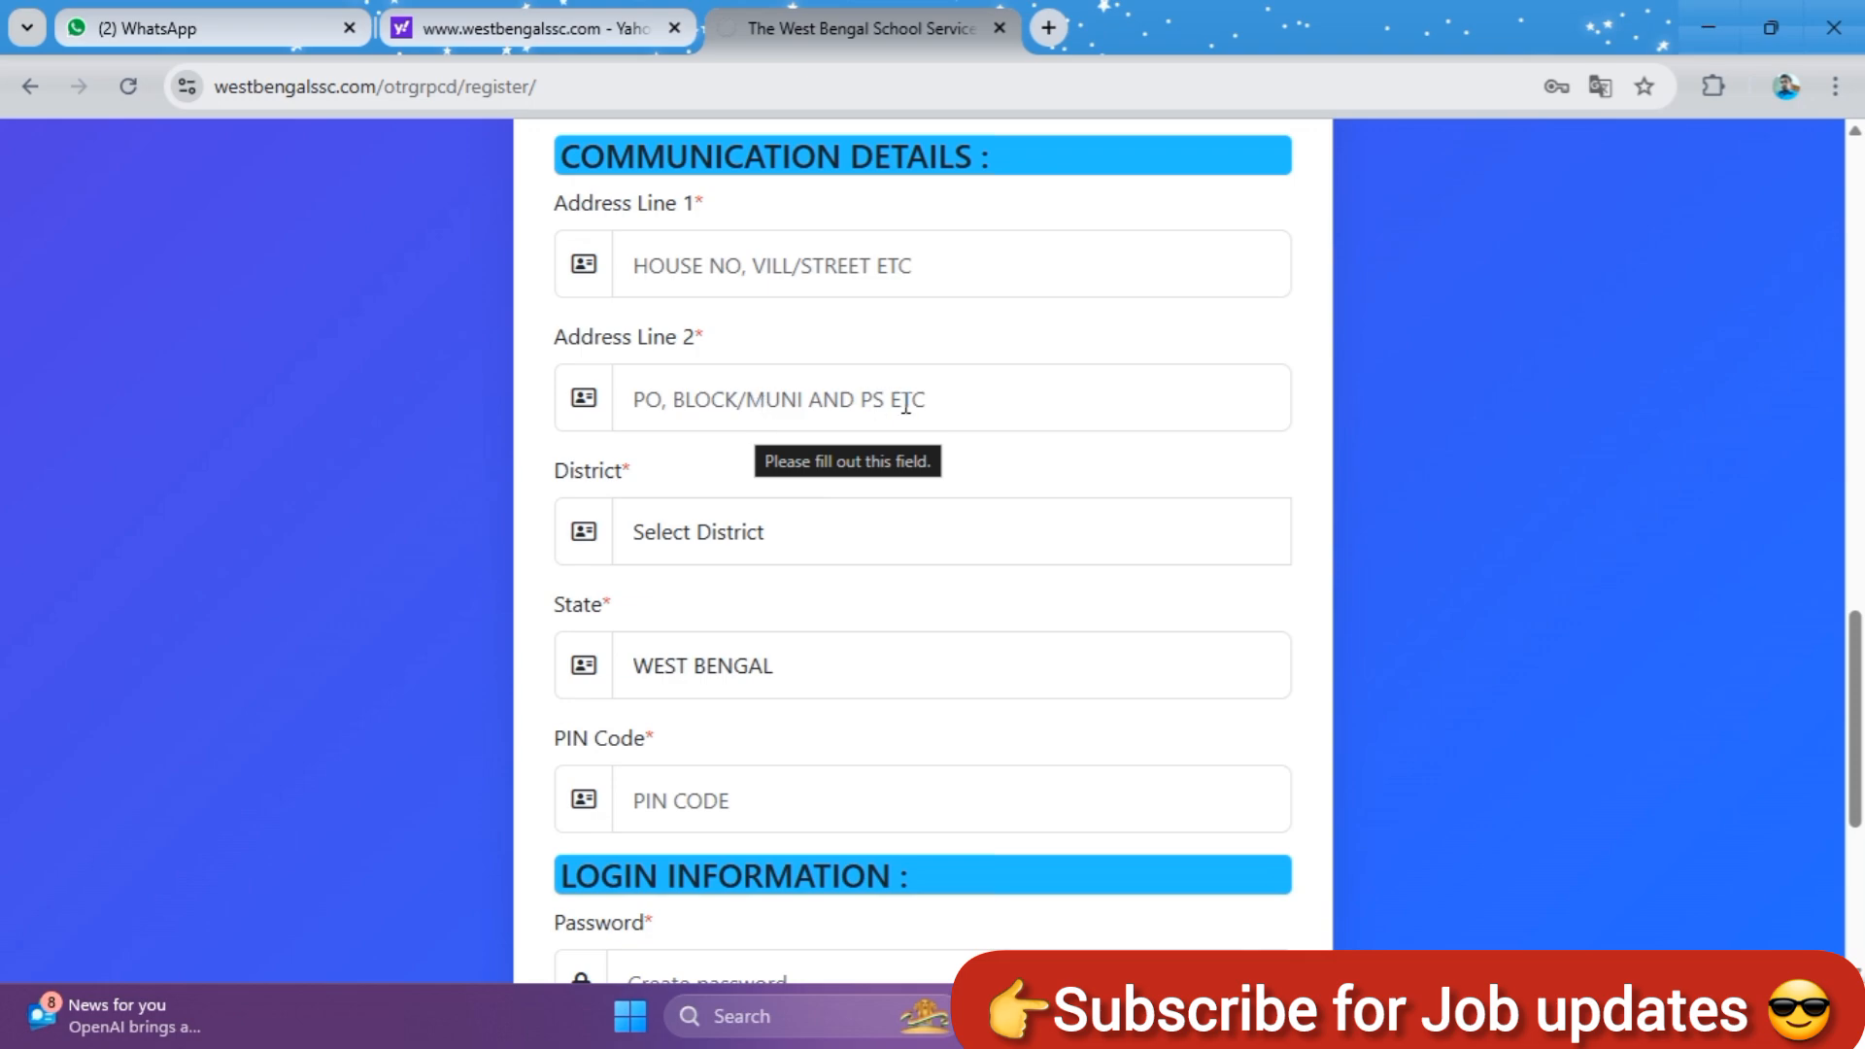
scroll(961, 409, "down", 2)
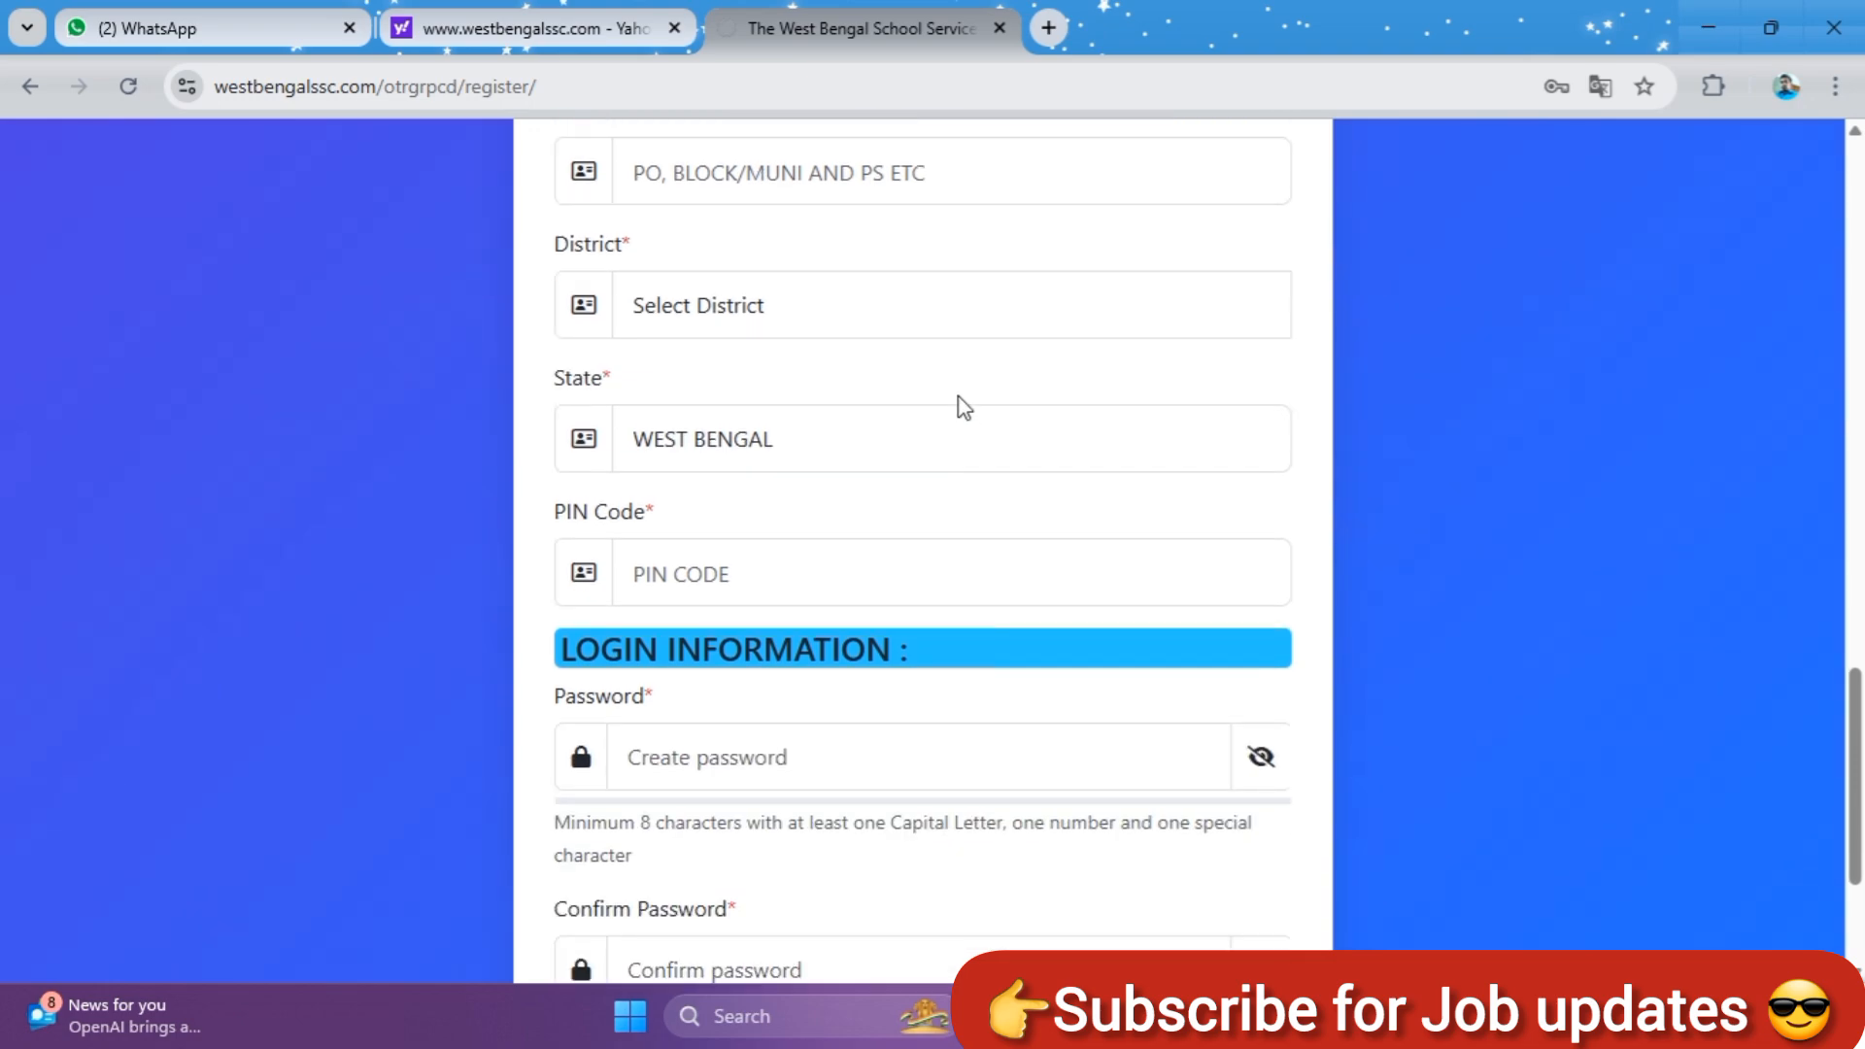
left_click(764, 313)
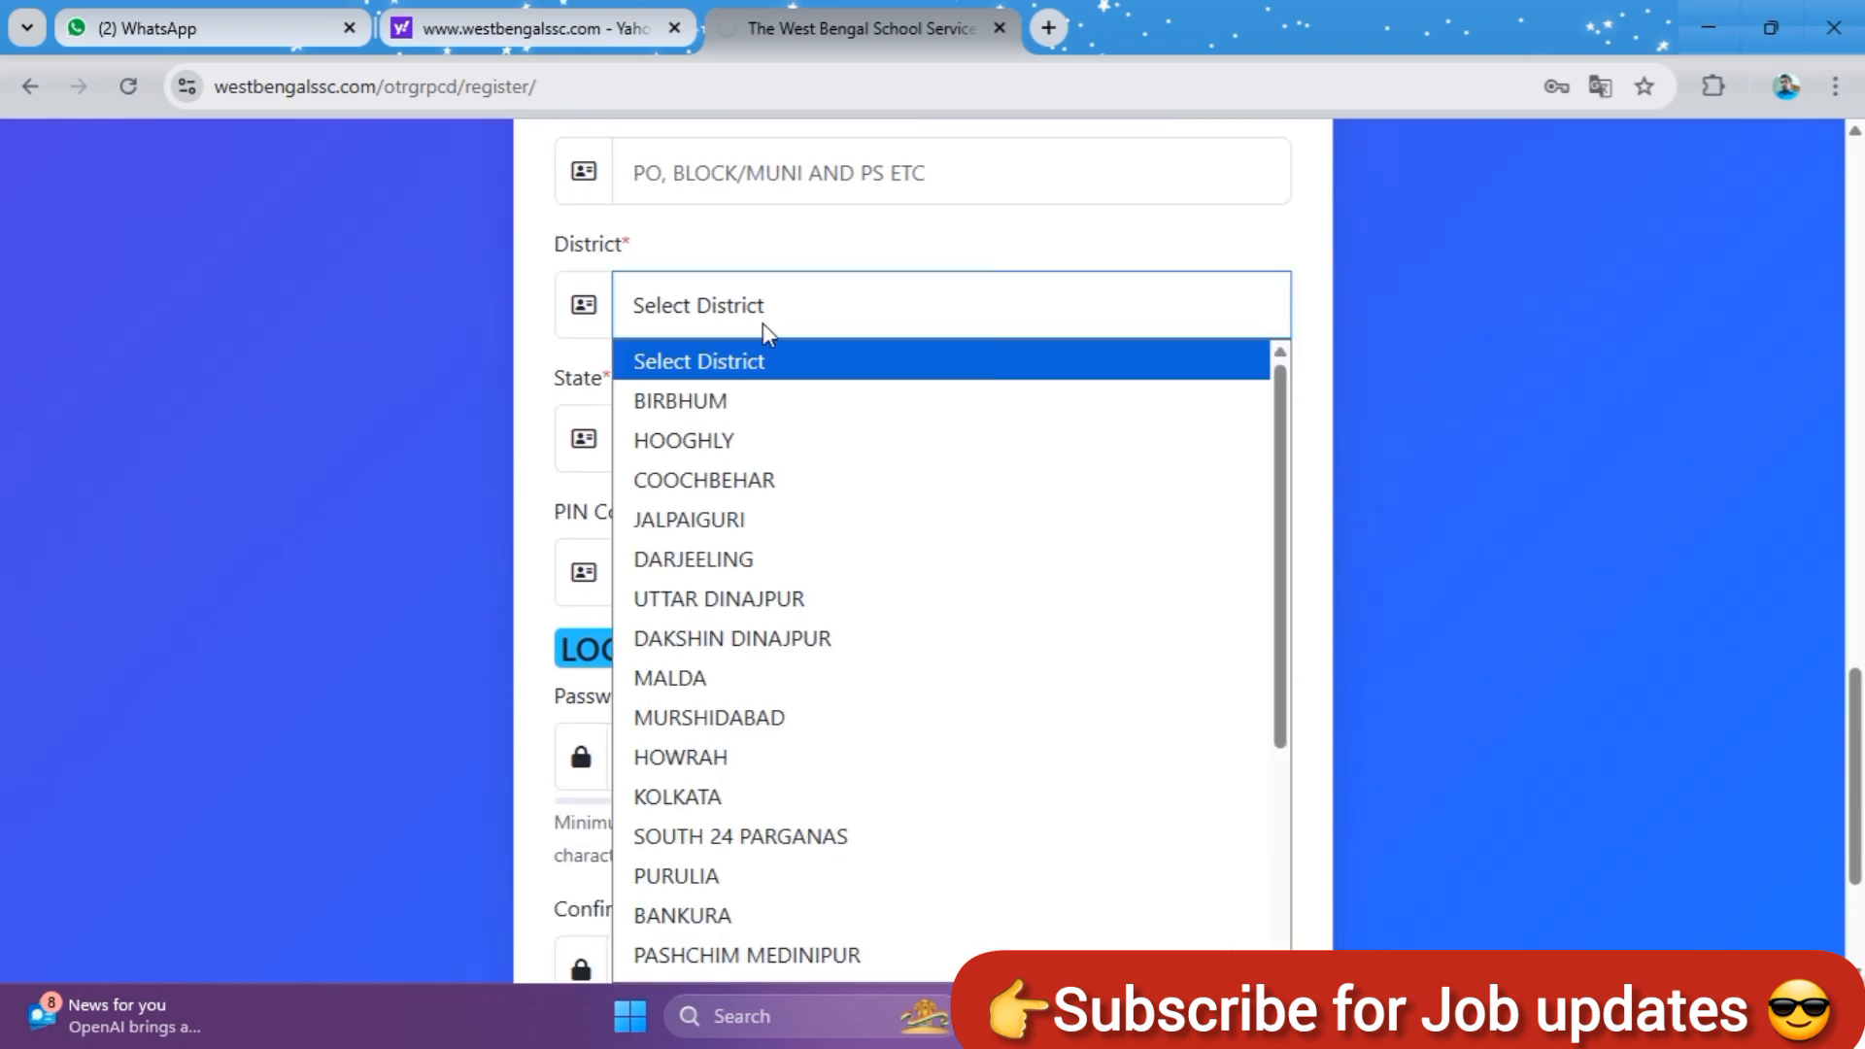
left_click(766, 719)
Review the PIN code, password creation, password confirmation and terms agreement fields at the end of the form
scroll(787, 535, "down", 1)
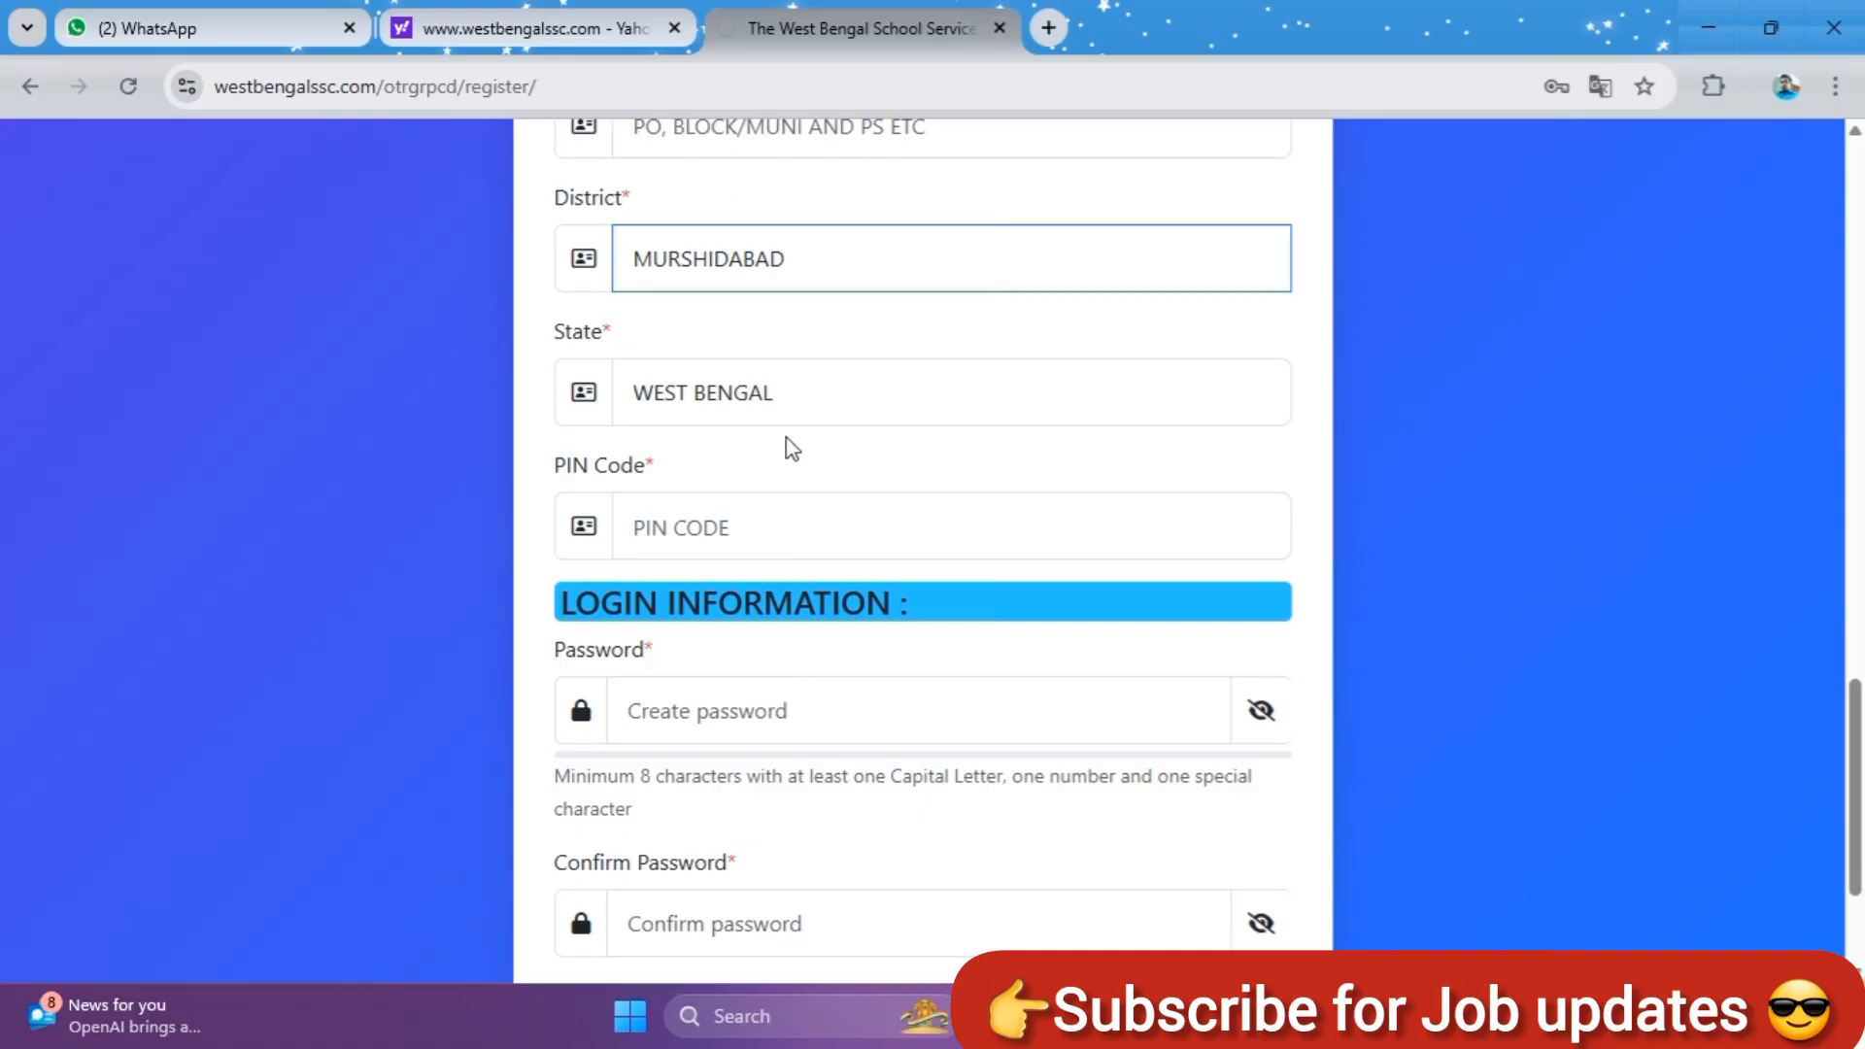
scroll(766, 474, "down", 1)
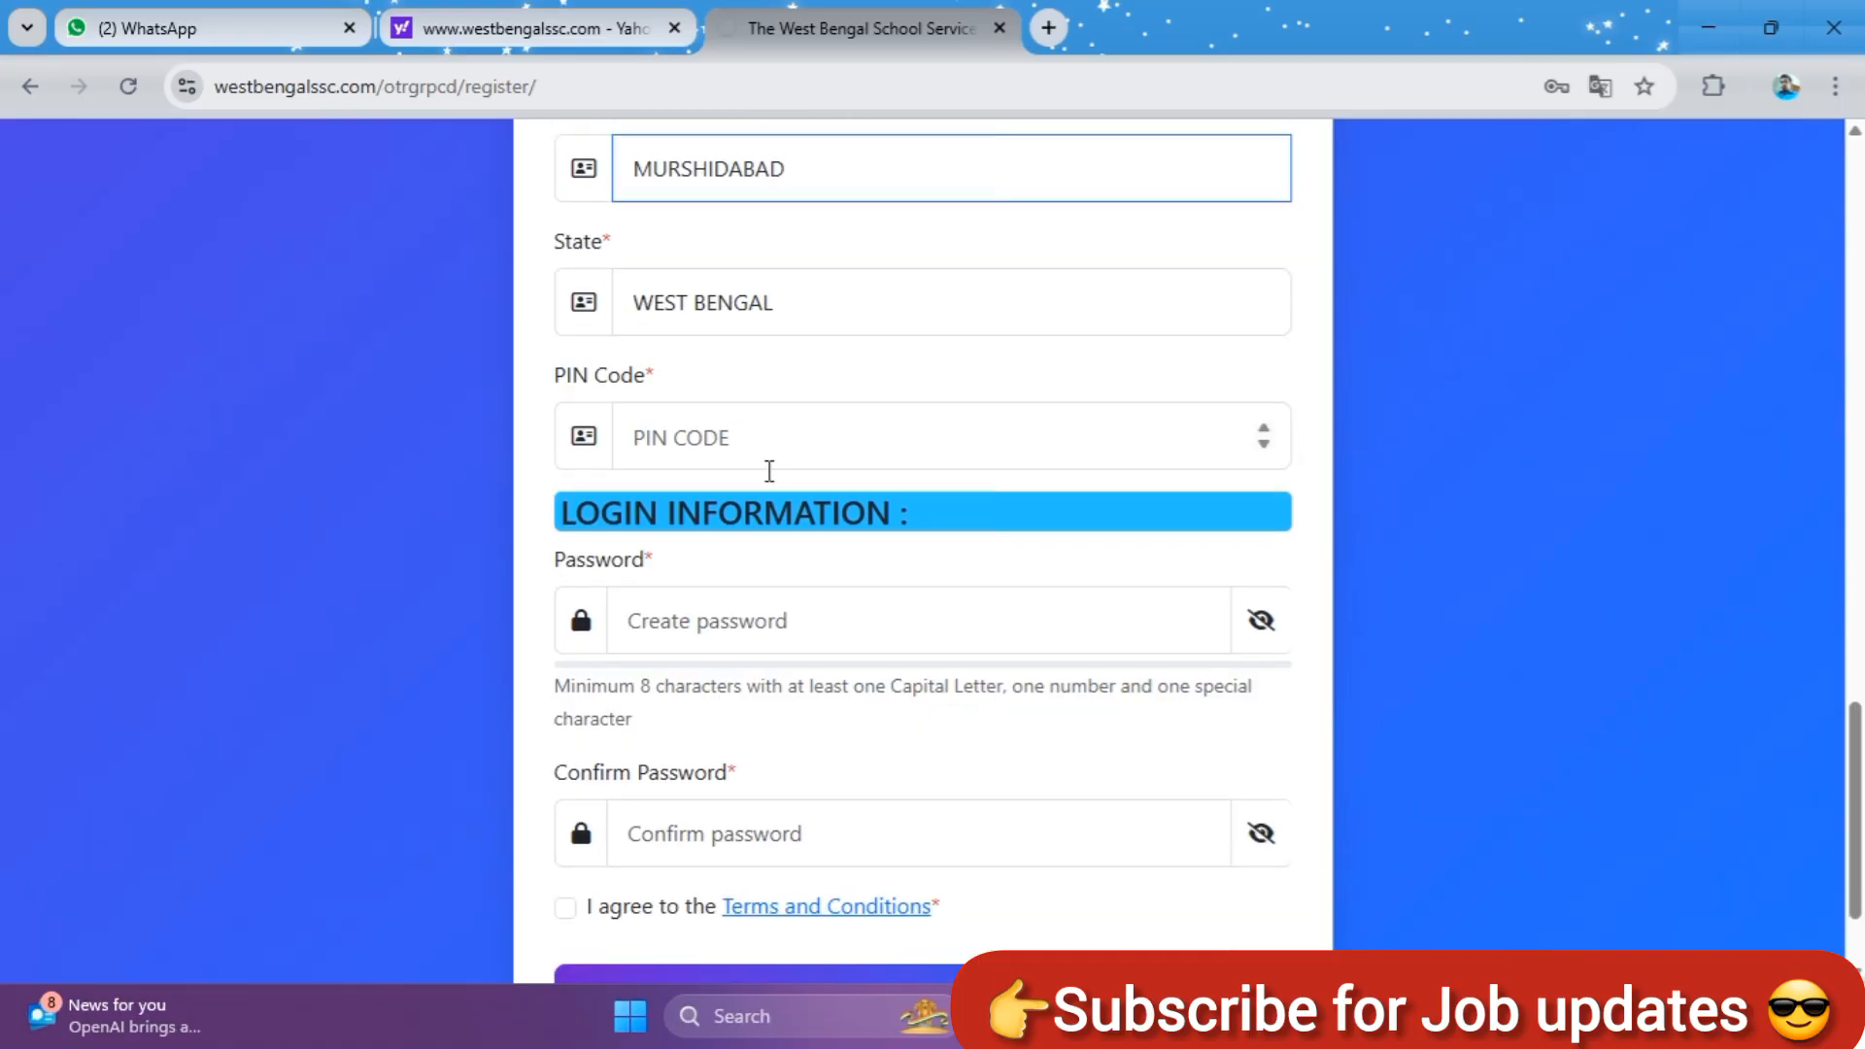
scroll(783, 533, "down", 2)
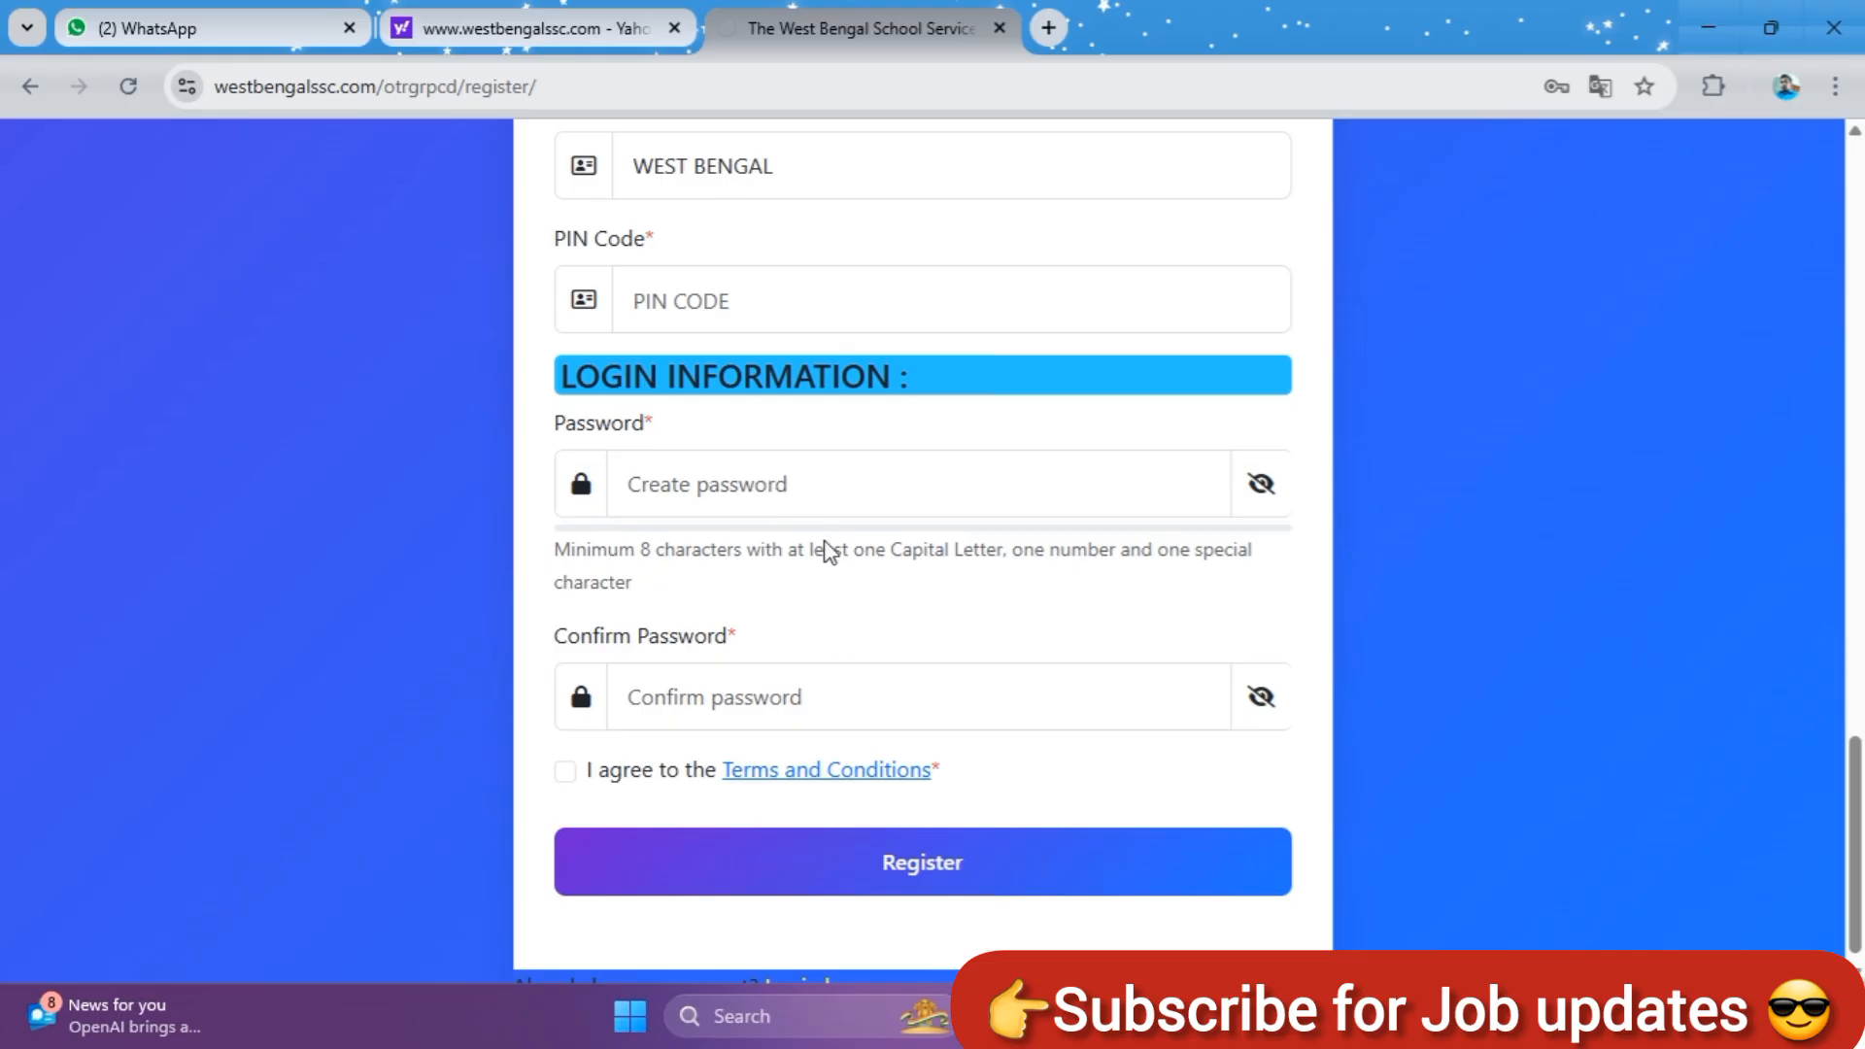
scroll(828, 551, "down", 1)
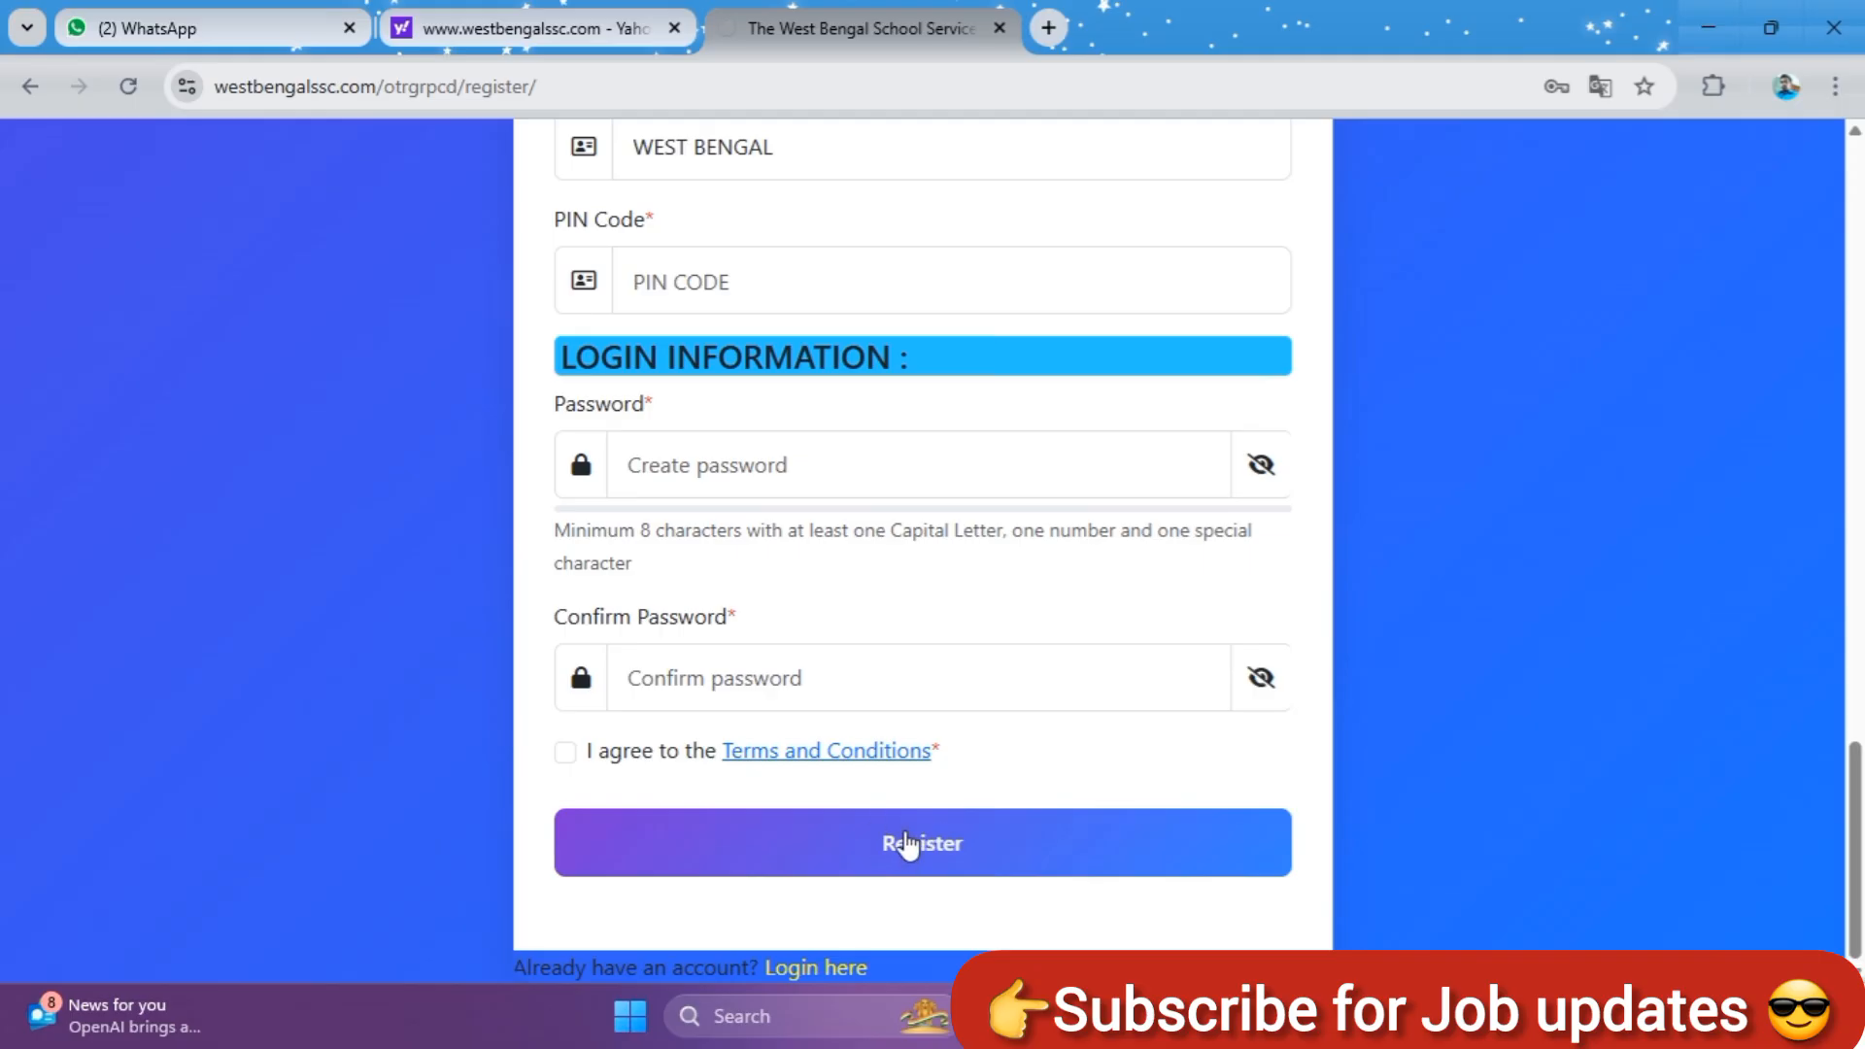
Submit the completed one-time registration form and confirm that the entered data is correct
scroll(1001, 583, "up", 10)
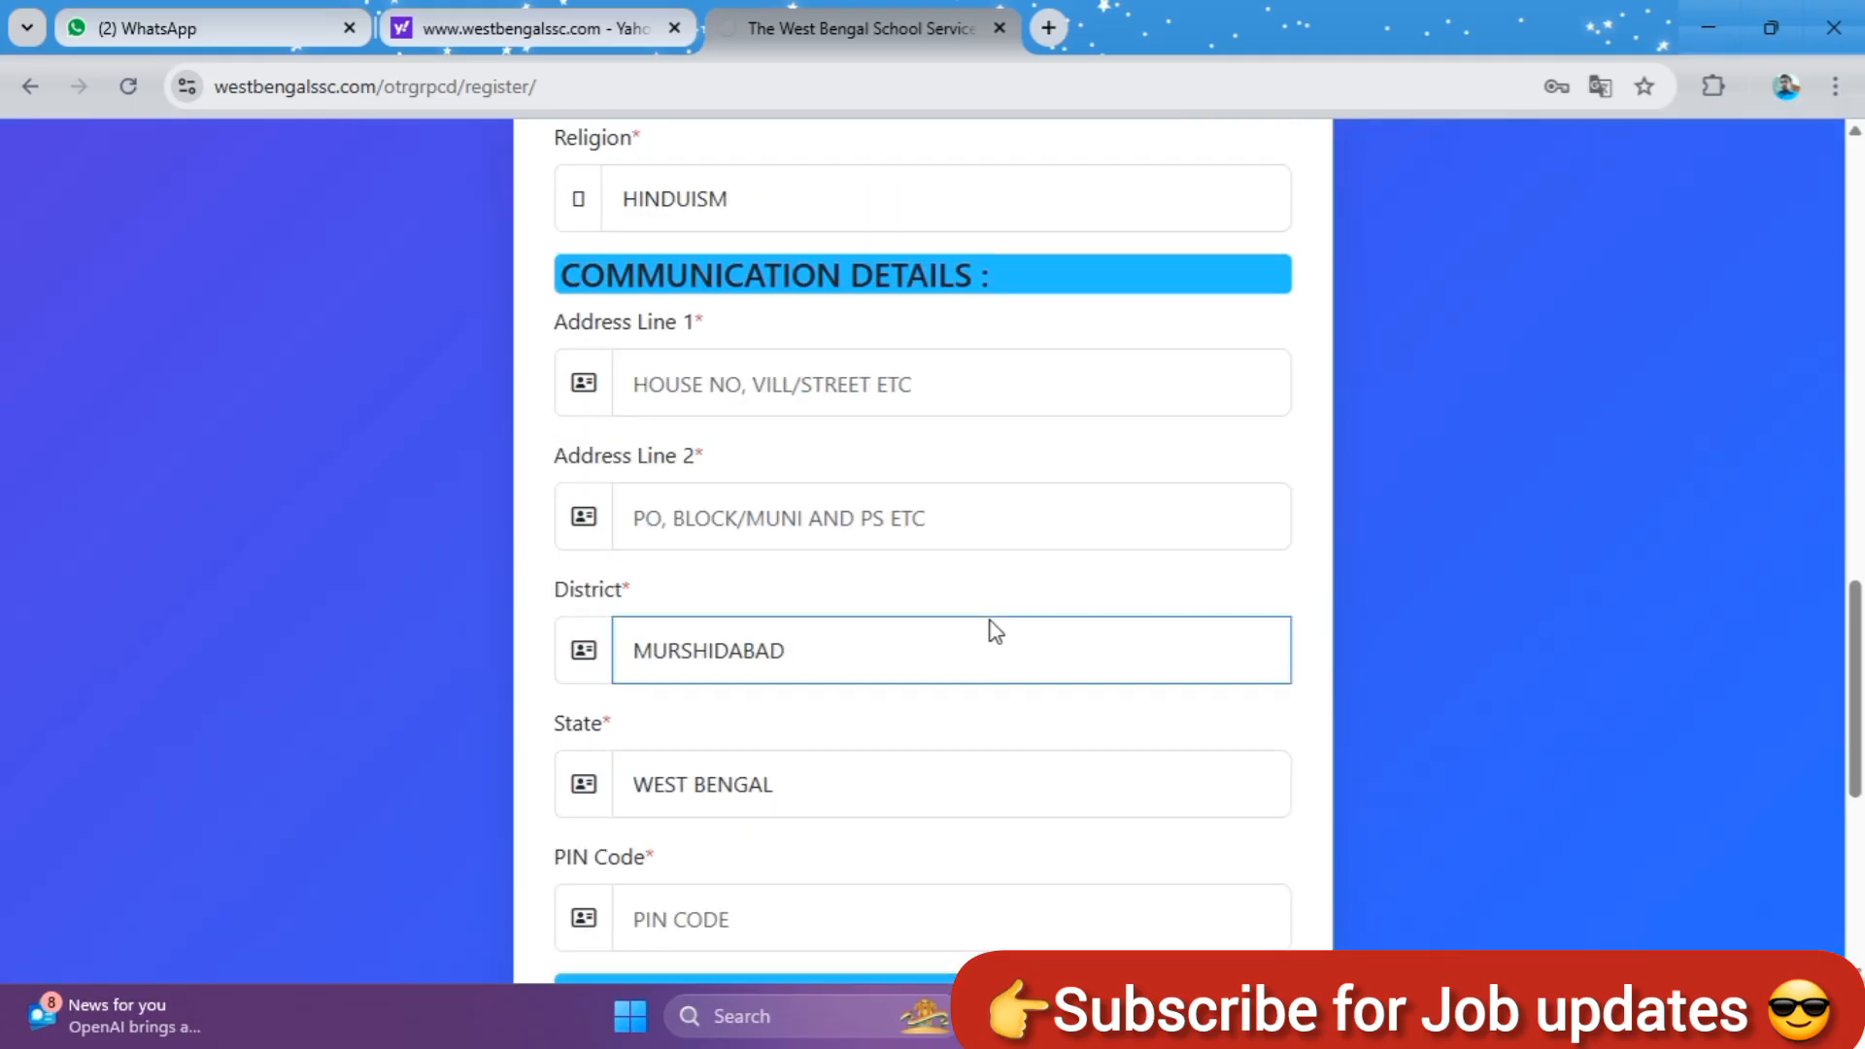
scroll(992, 626, "up", 9)
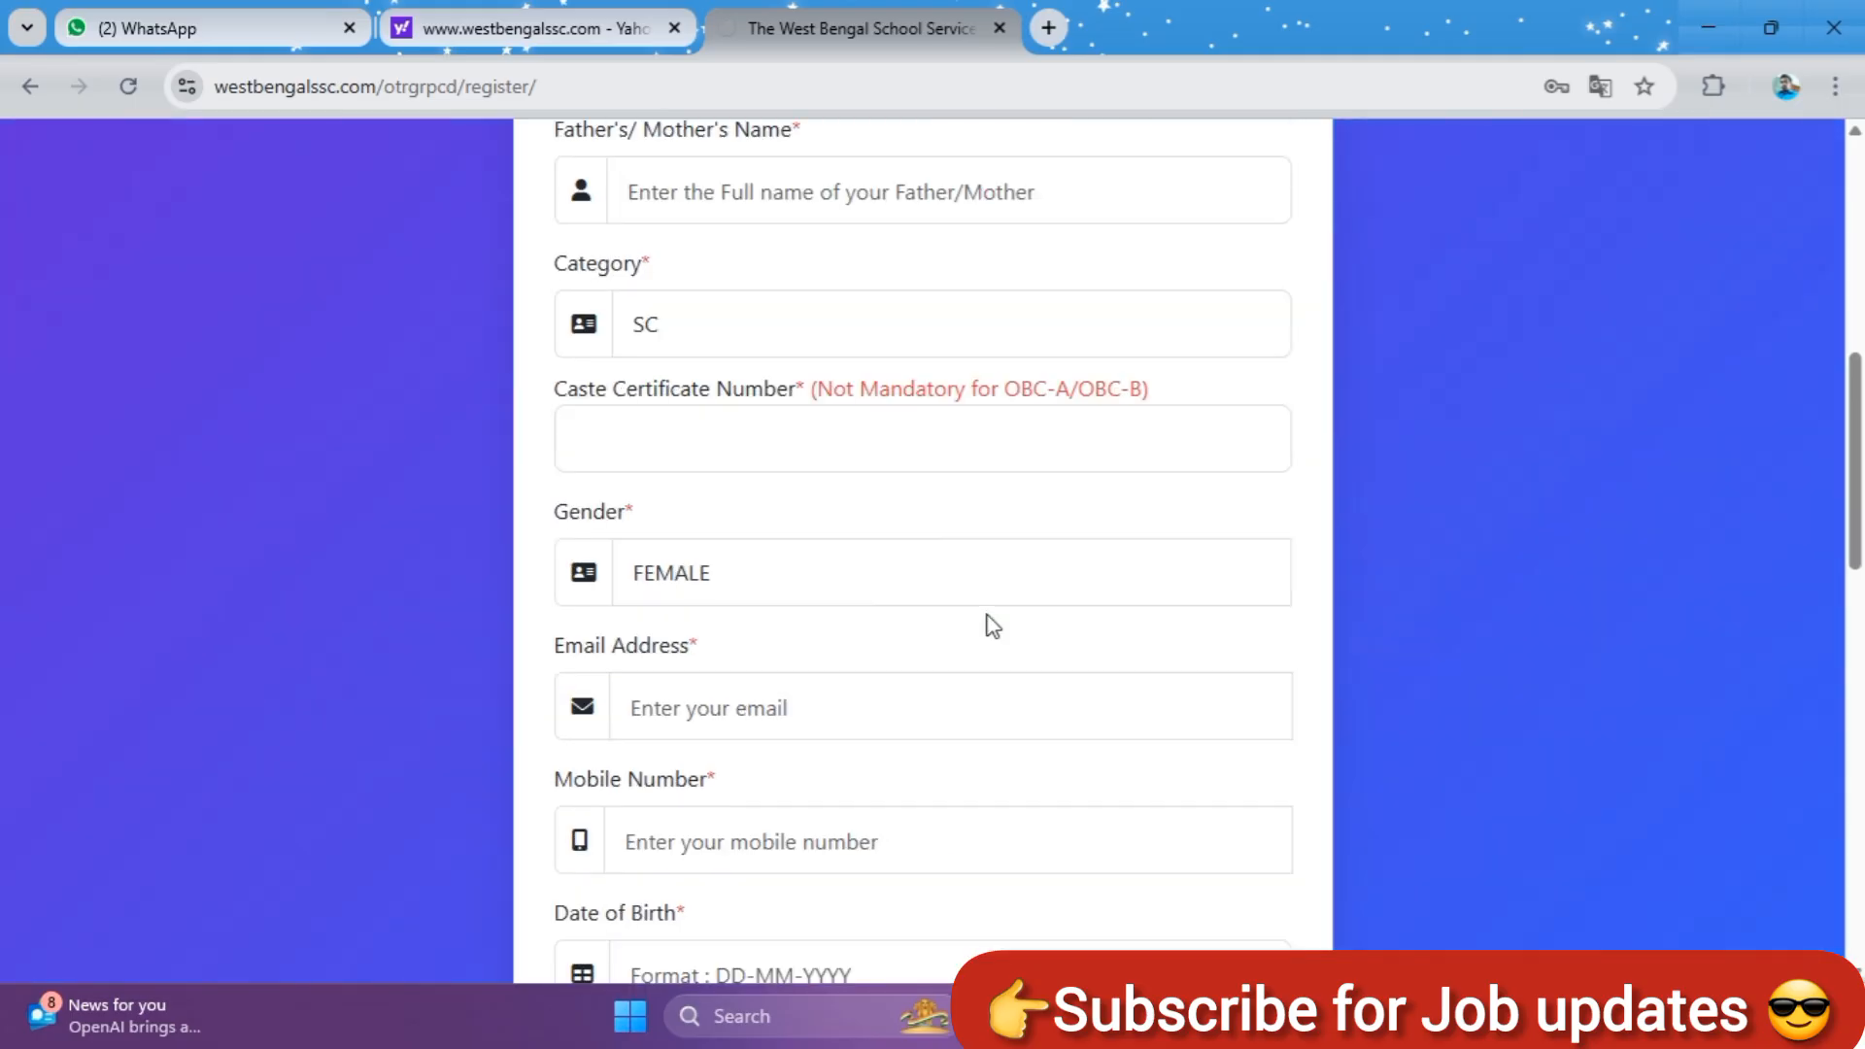
scroll(989, 614, "up", 4)
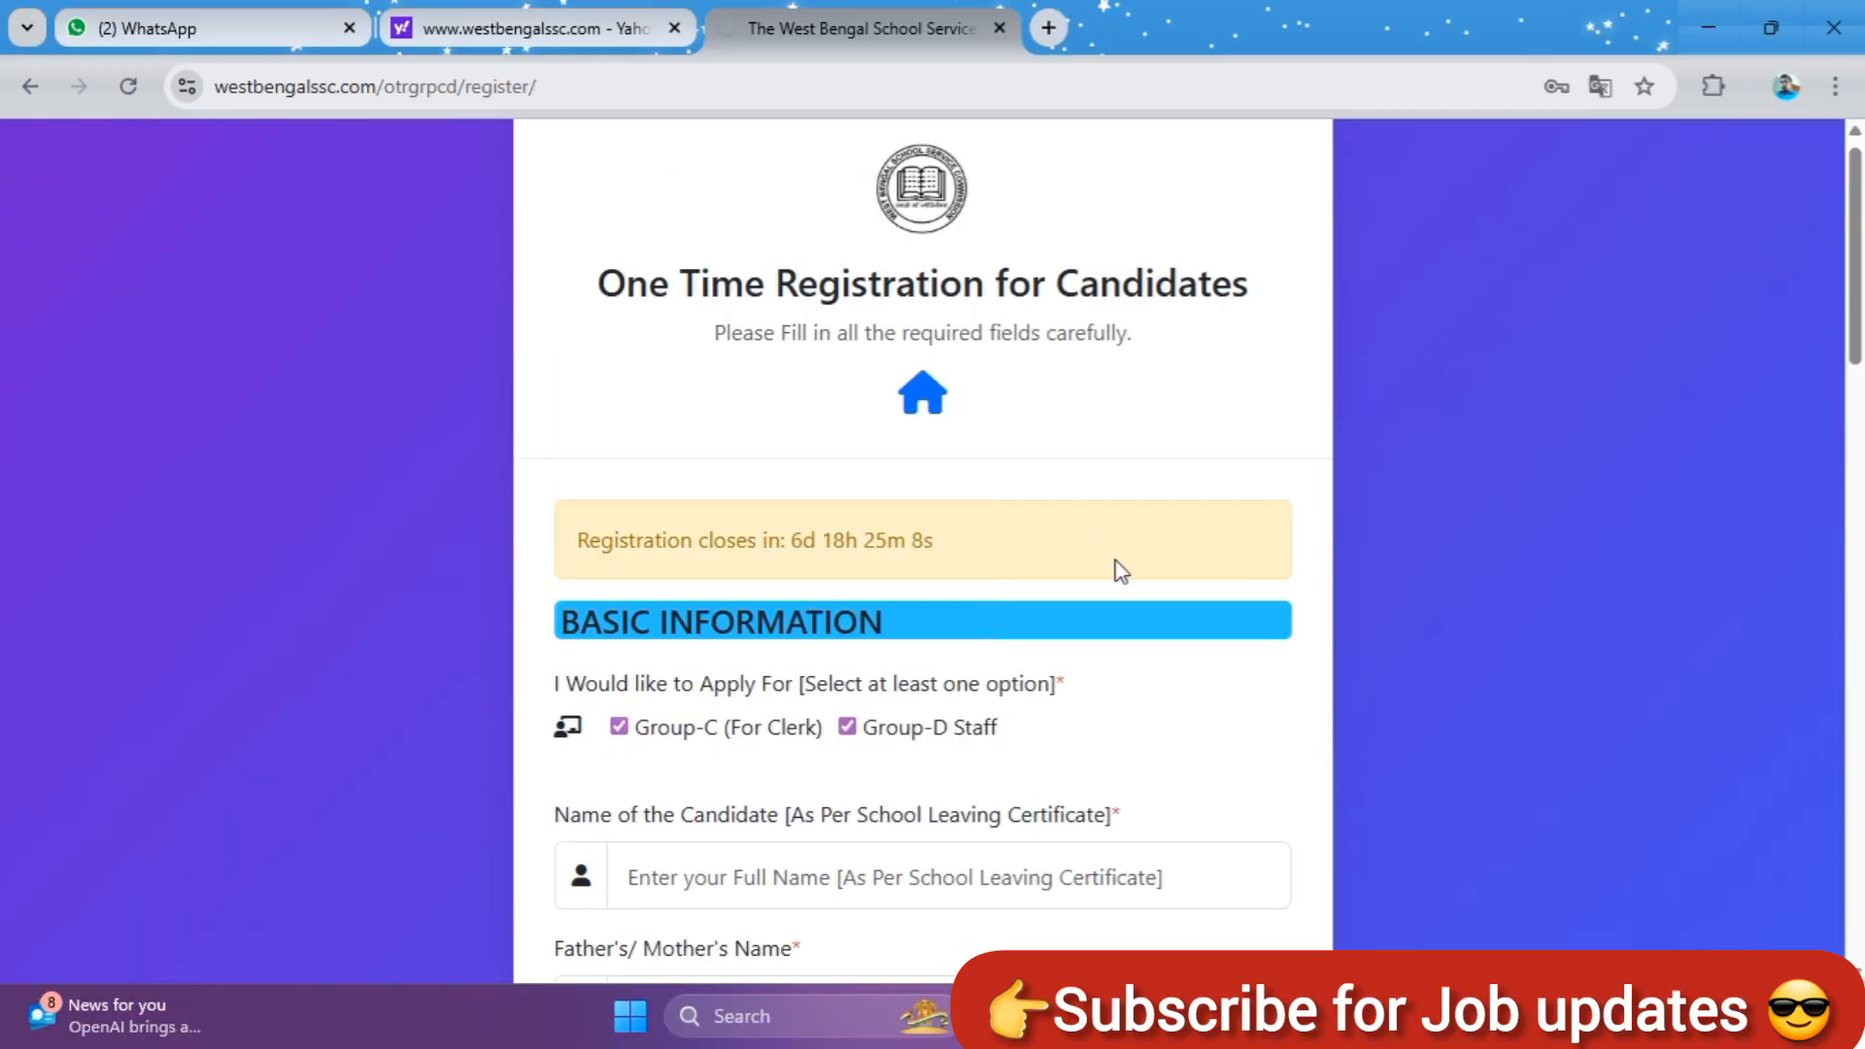
scroll(1112, 644, "down", 1)
scroll(1112, 644, "down", 3)
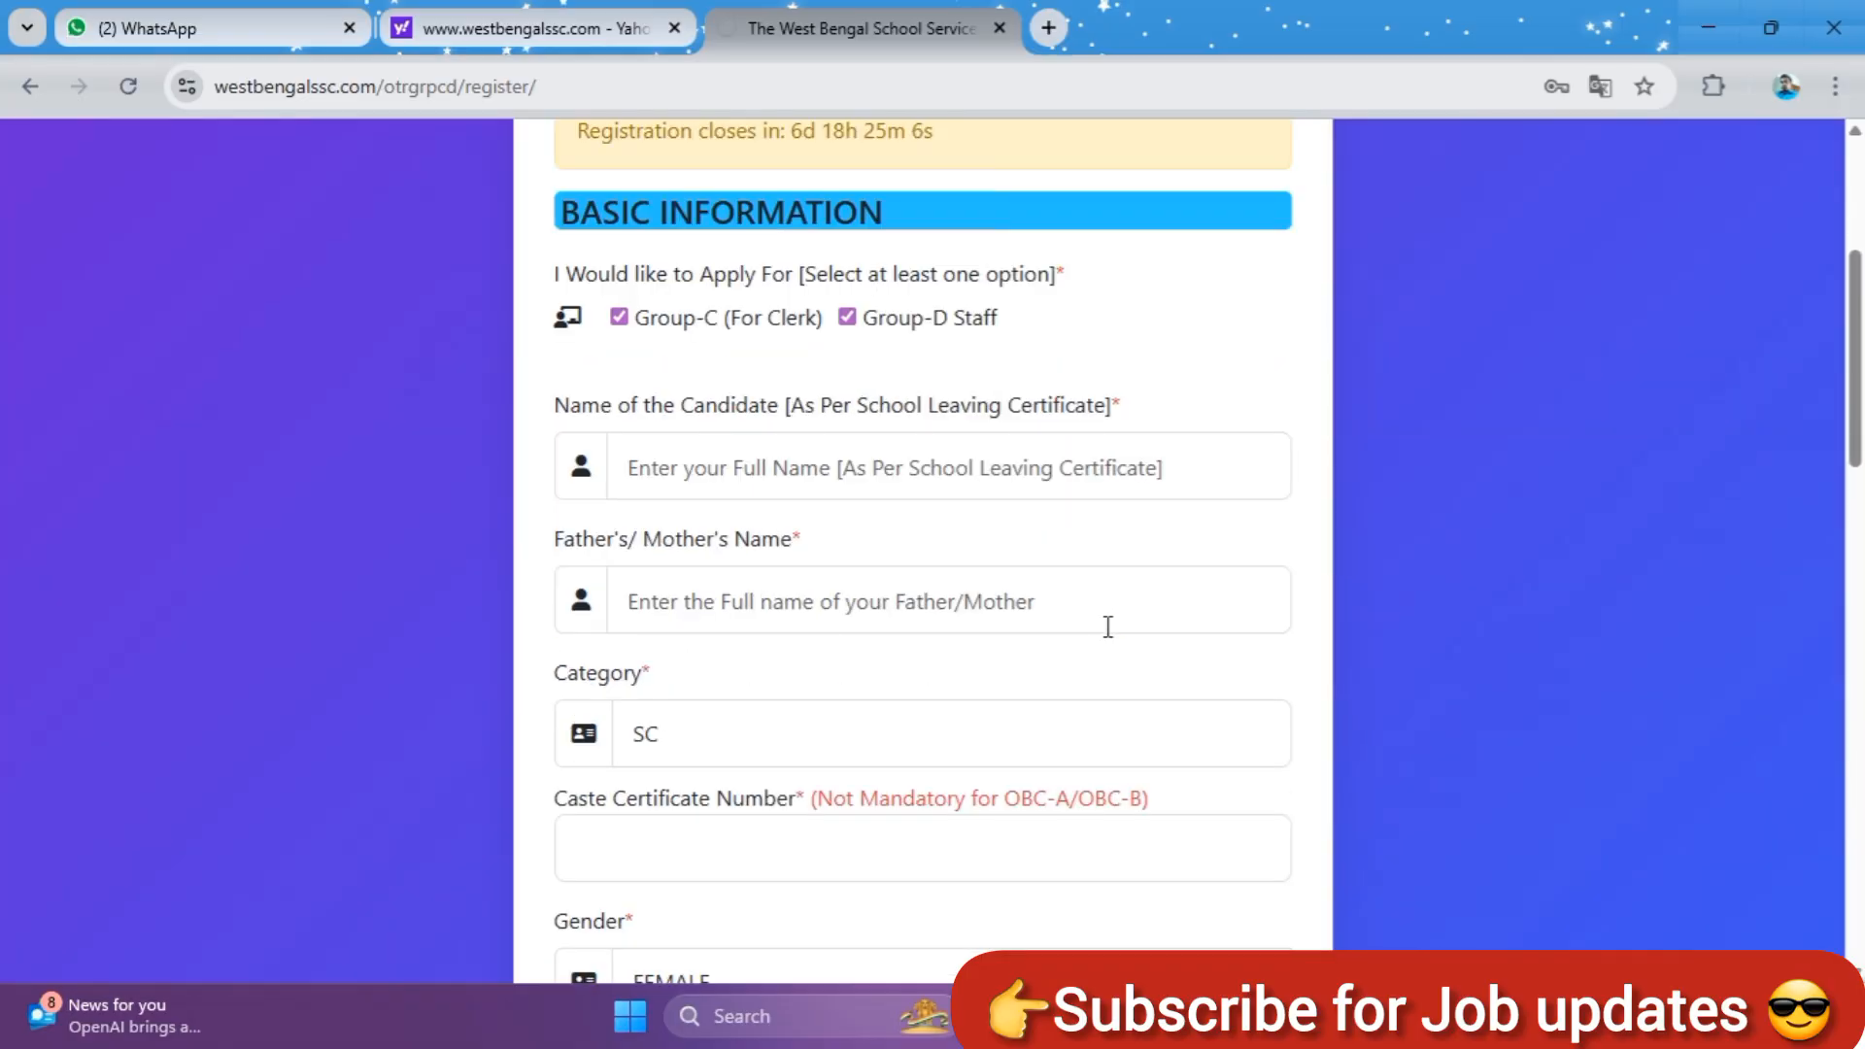
scroll(1321, 928, "down", 18)
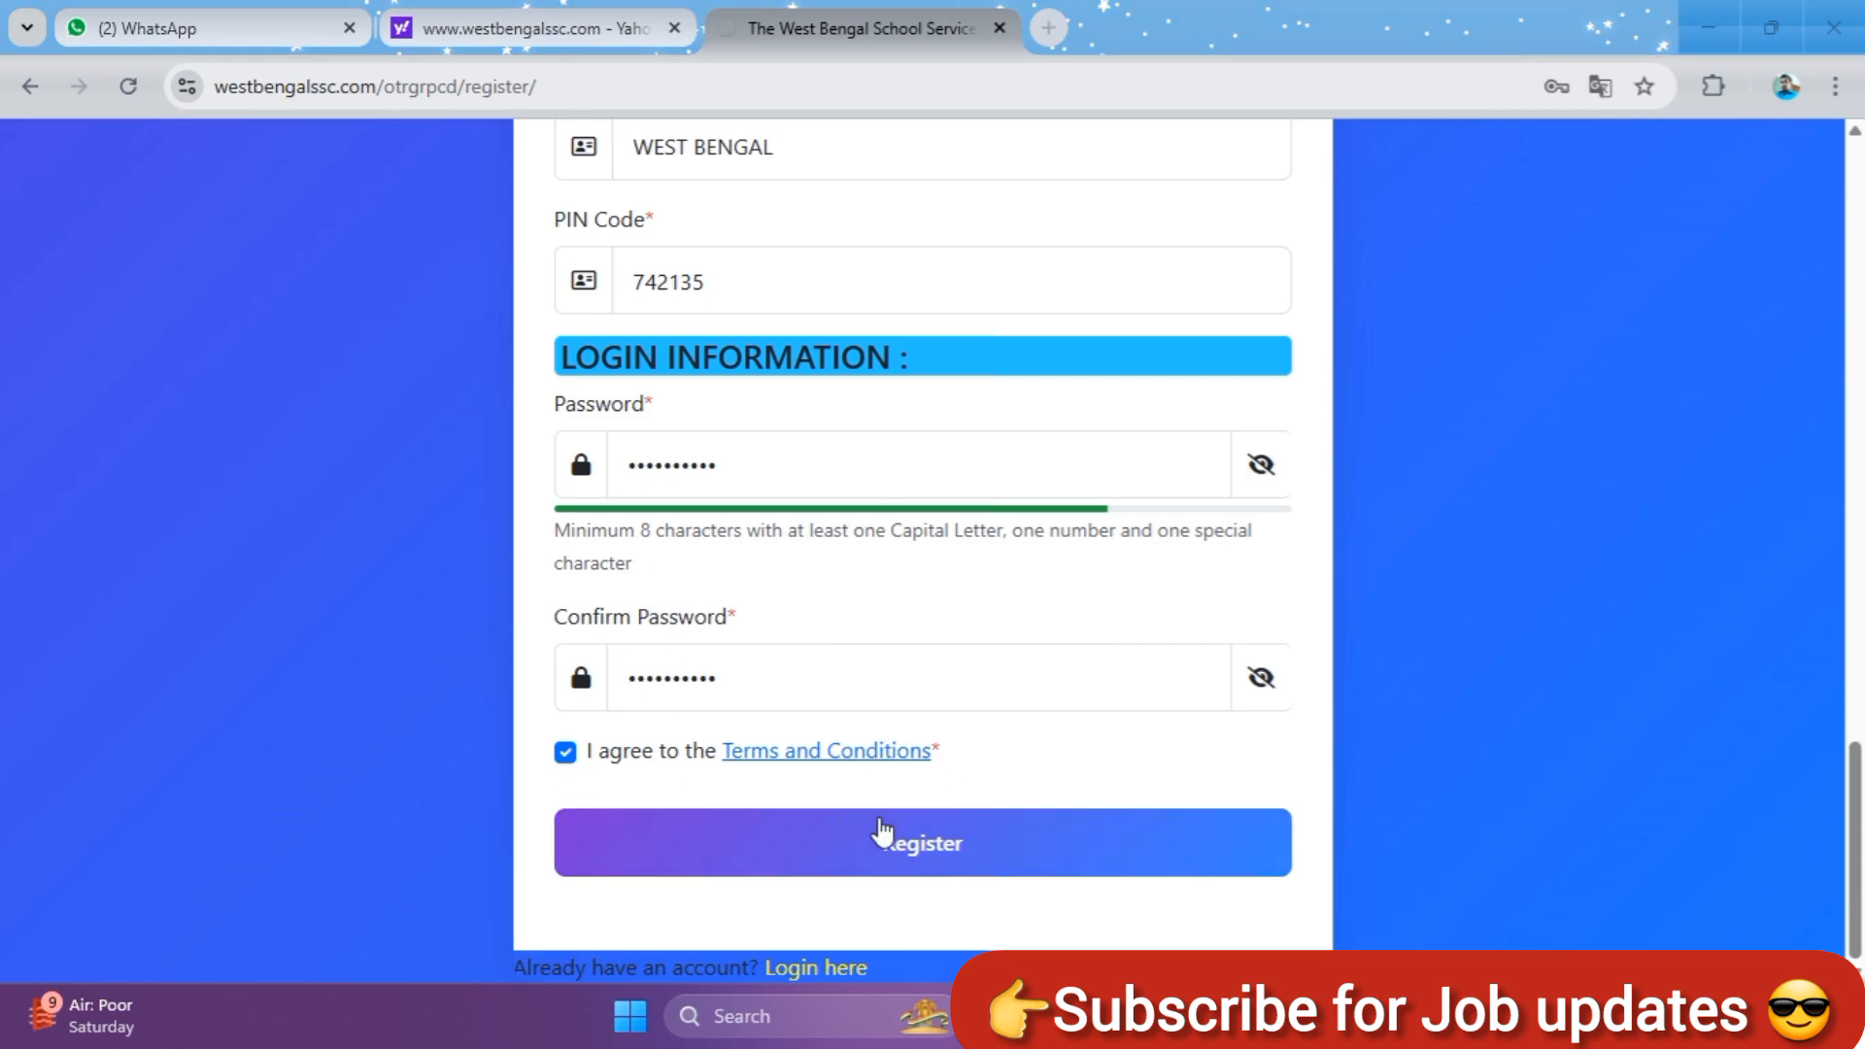
left_click(903, 871)
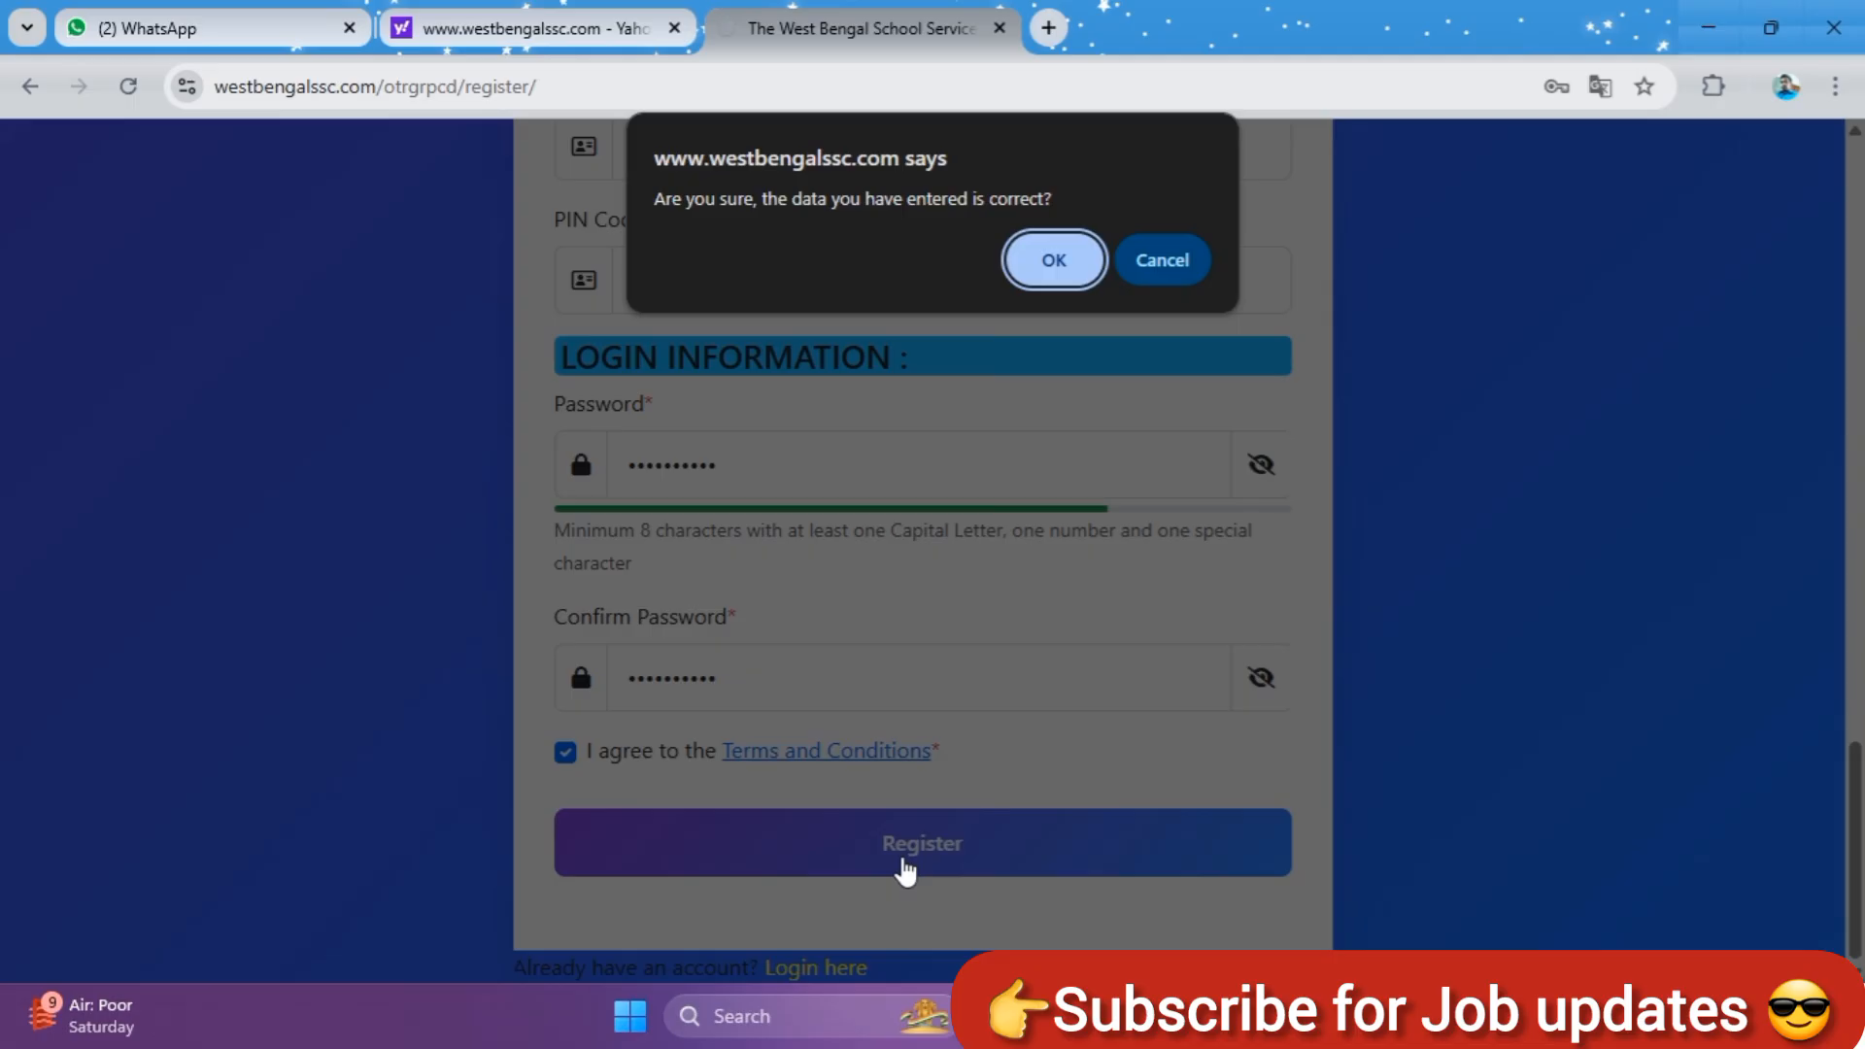
left_click(1050, 260)
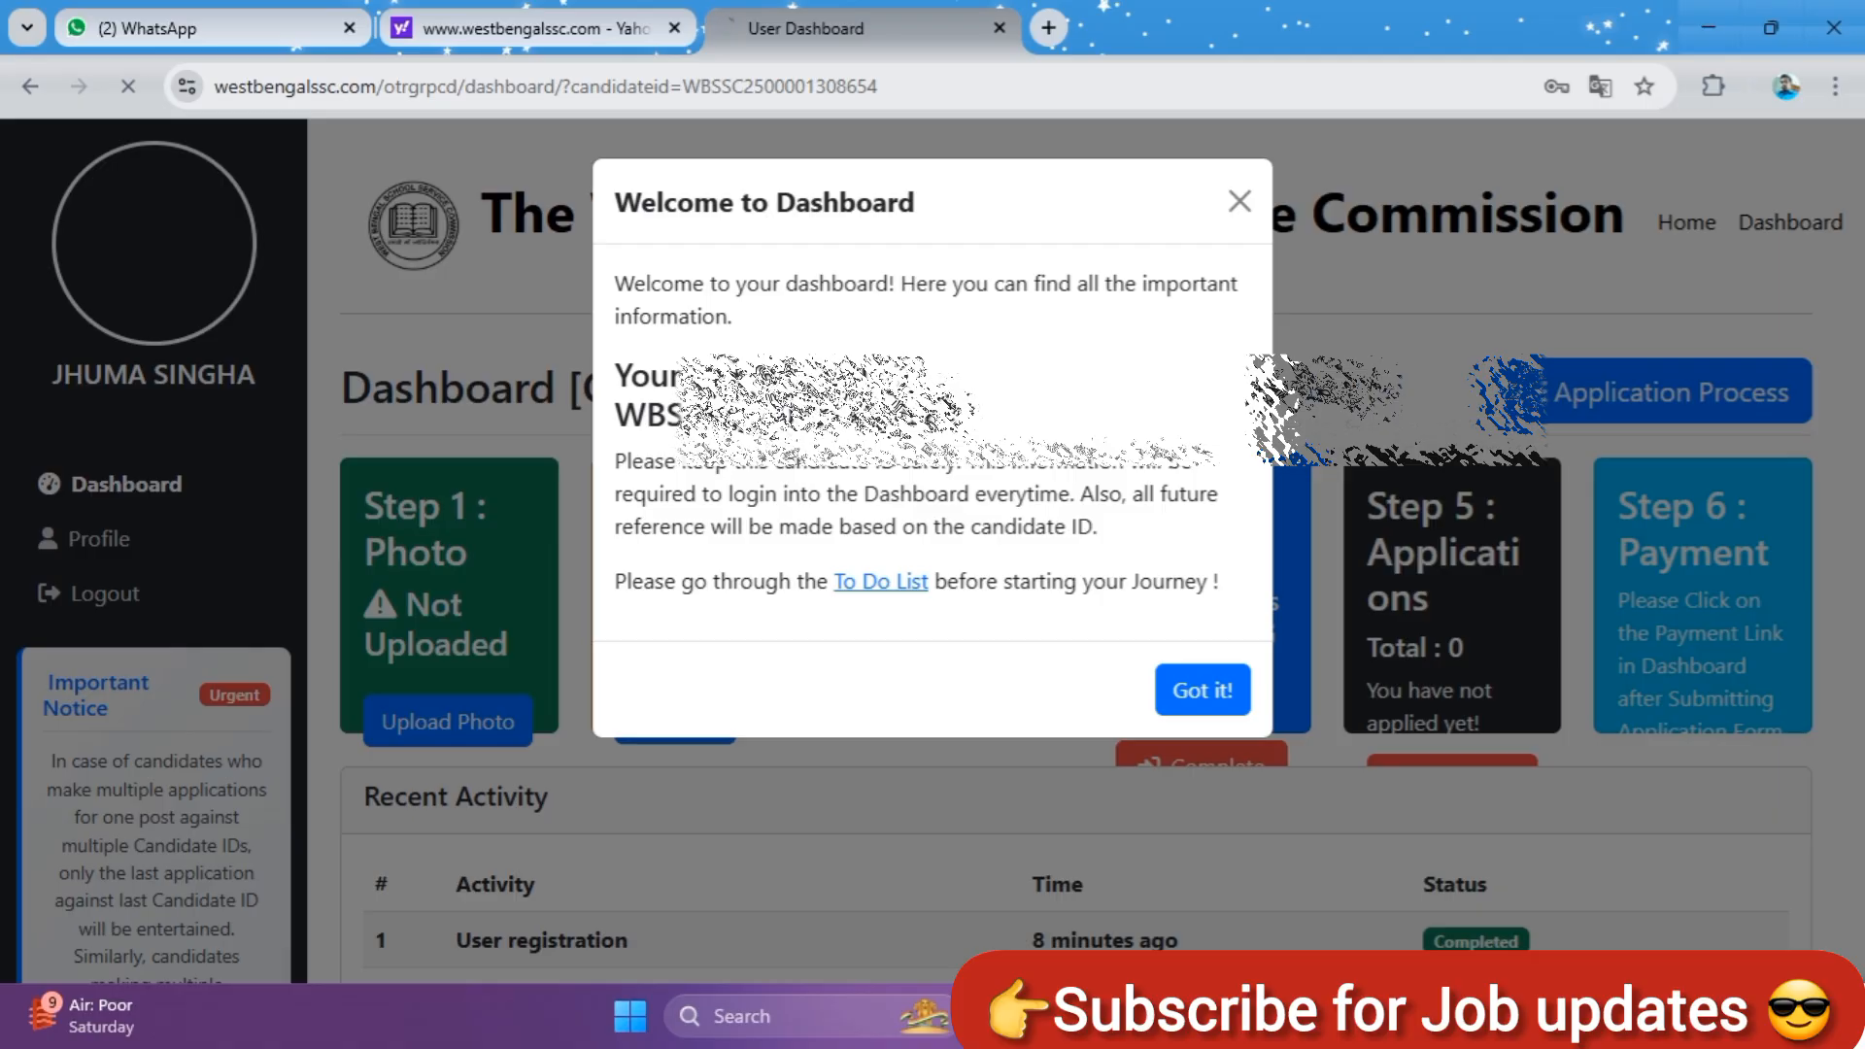
Highlight the candidate ID in the welcome message, dismiss the message and review the application steps on the dashboard
left_click_drag(624, 416, 962, 418)
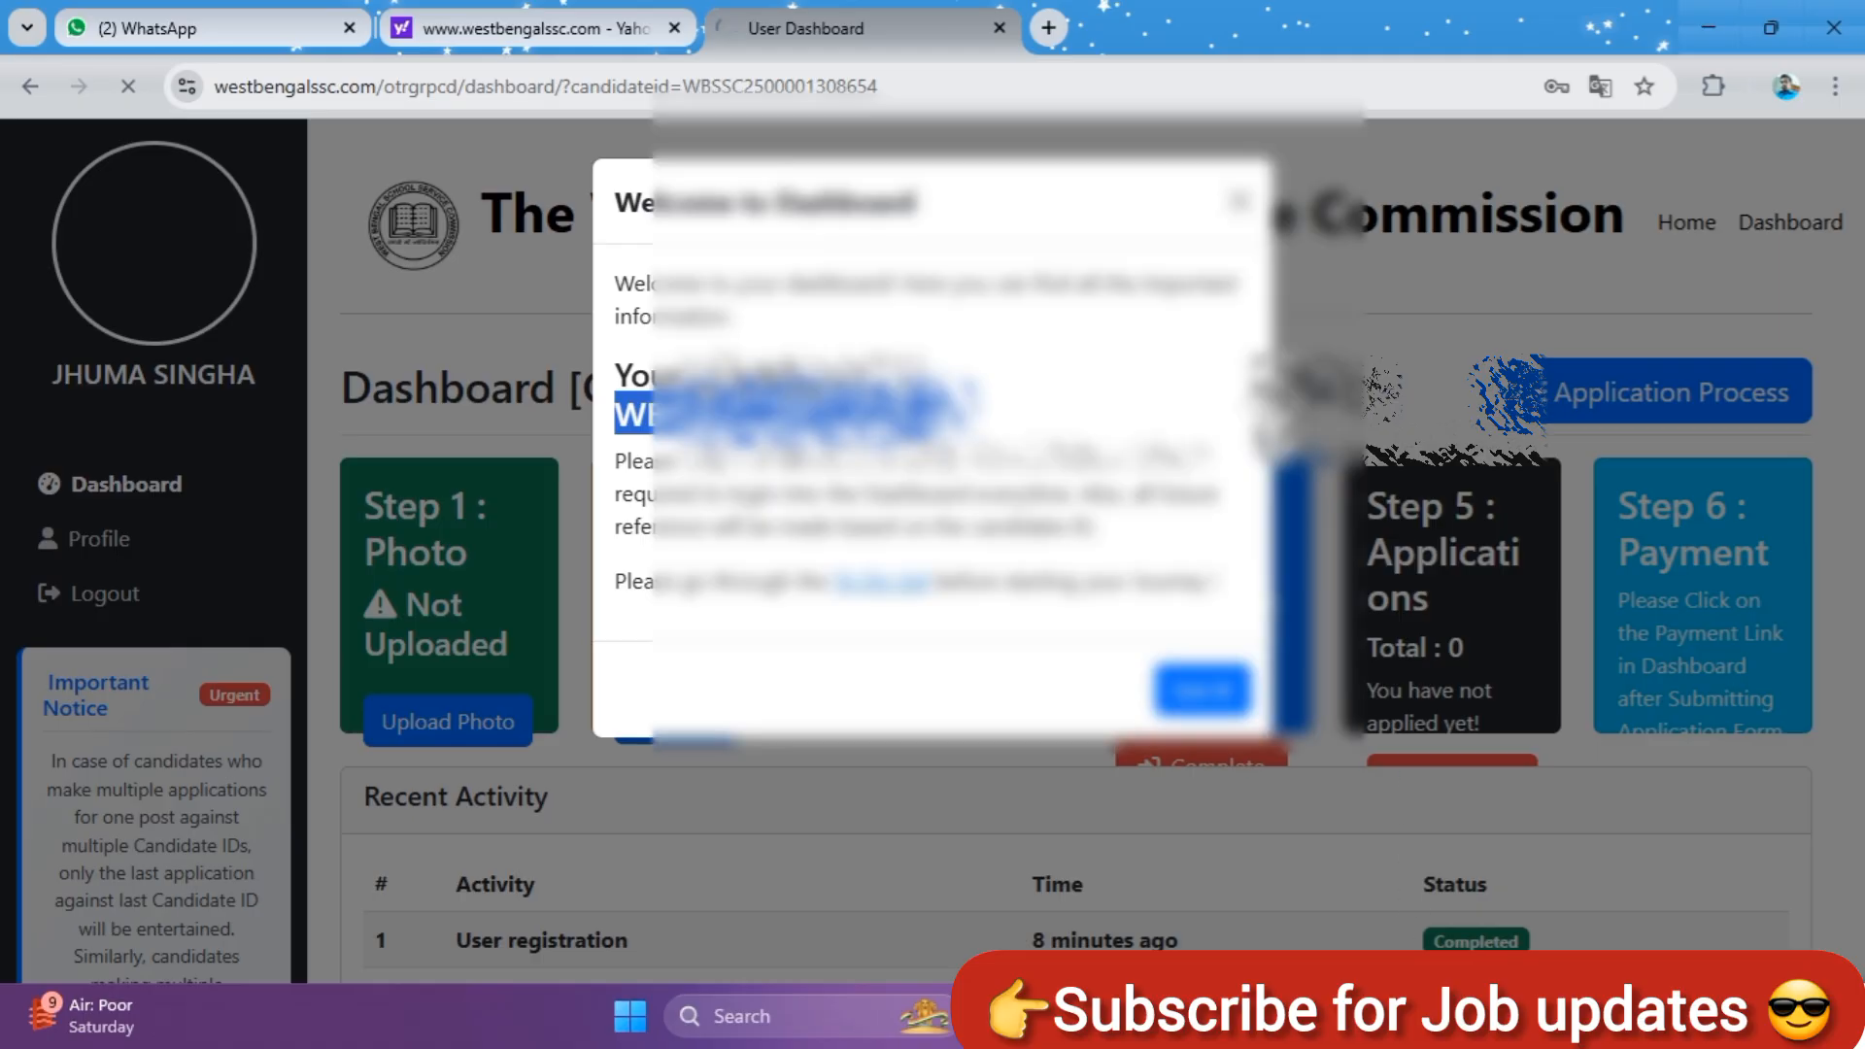
left_click(1166, 707)
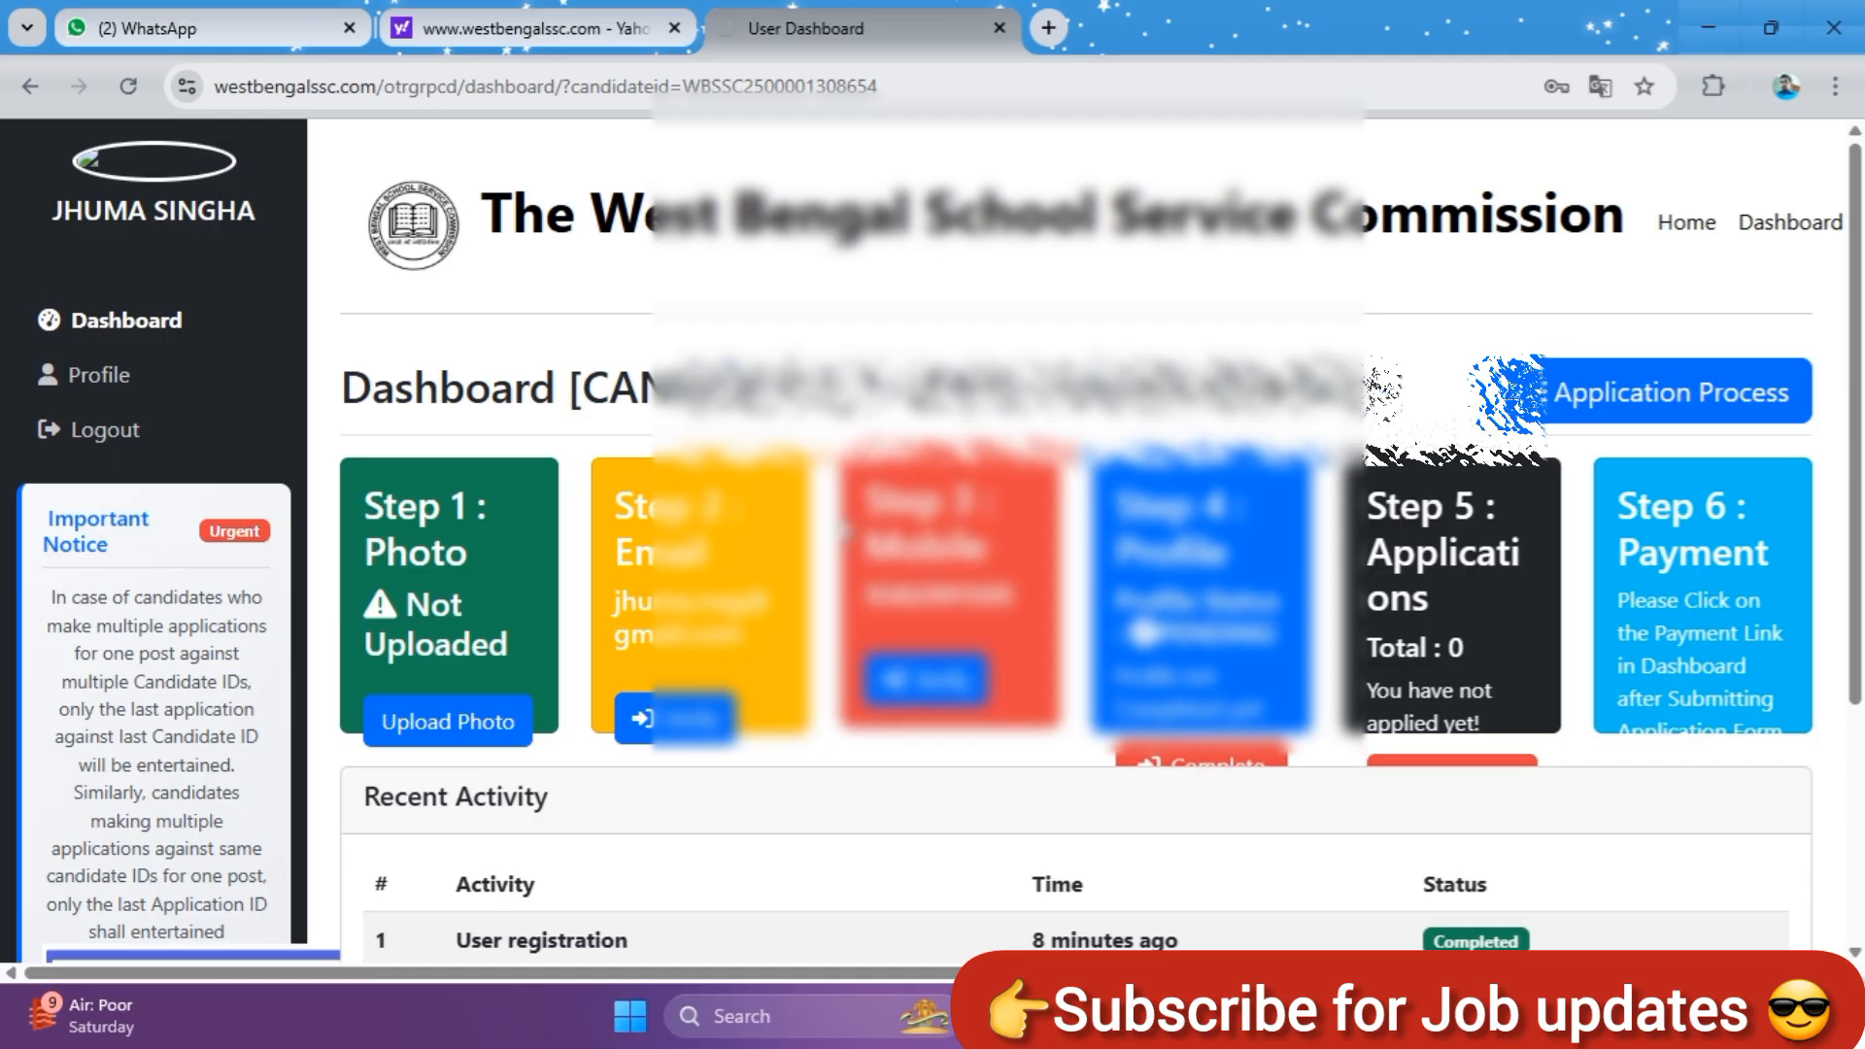
scroll(625, 224, "down", 1)
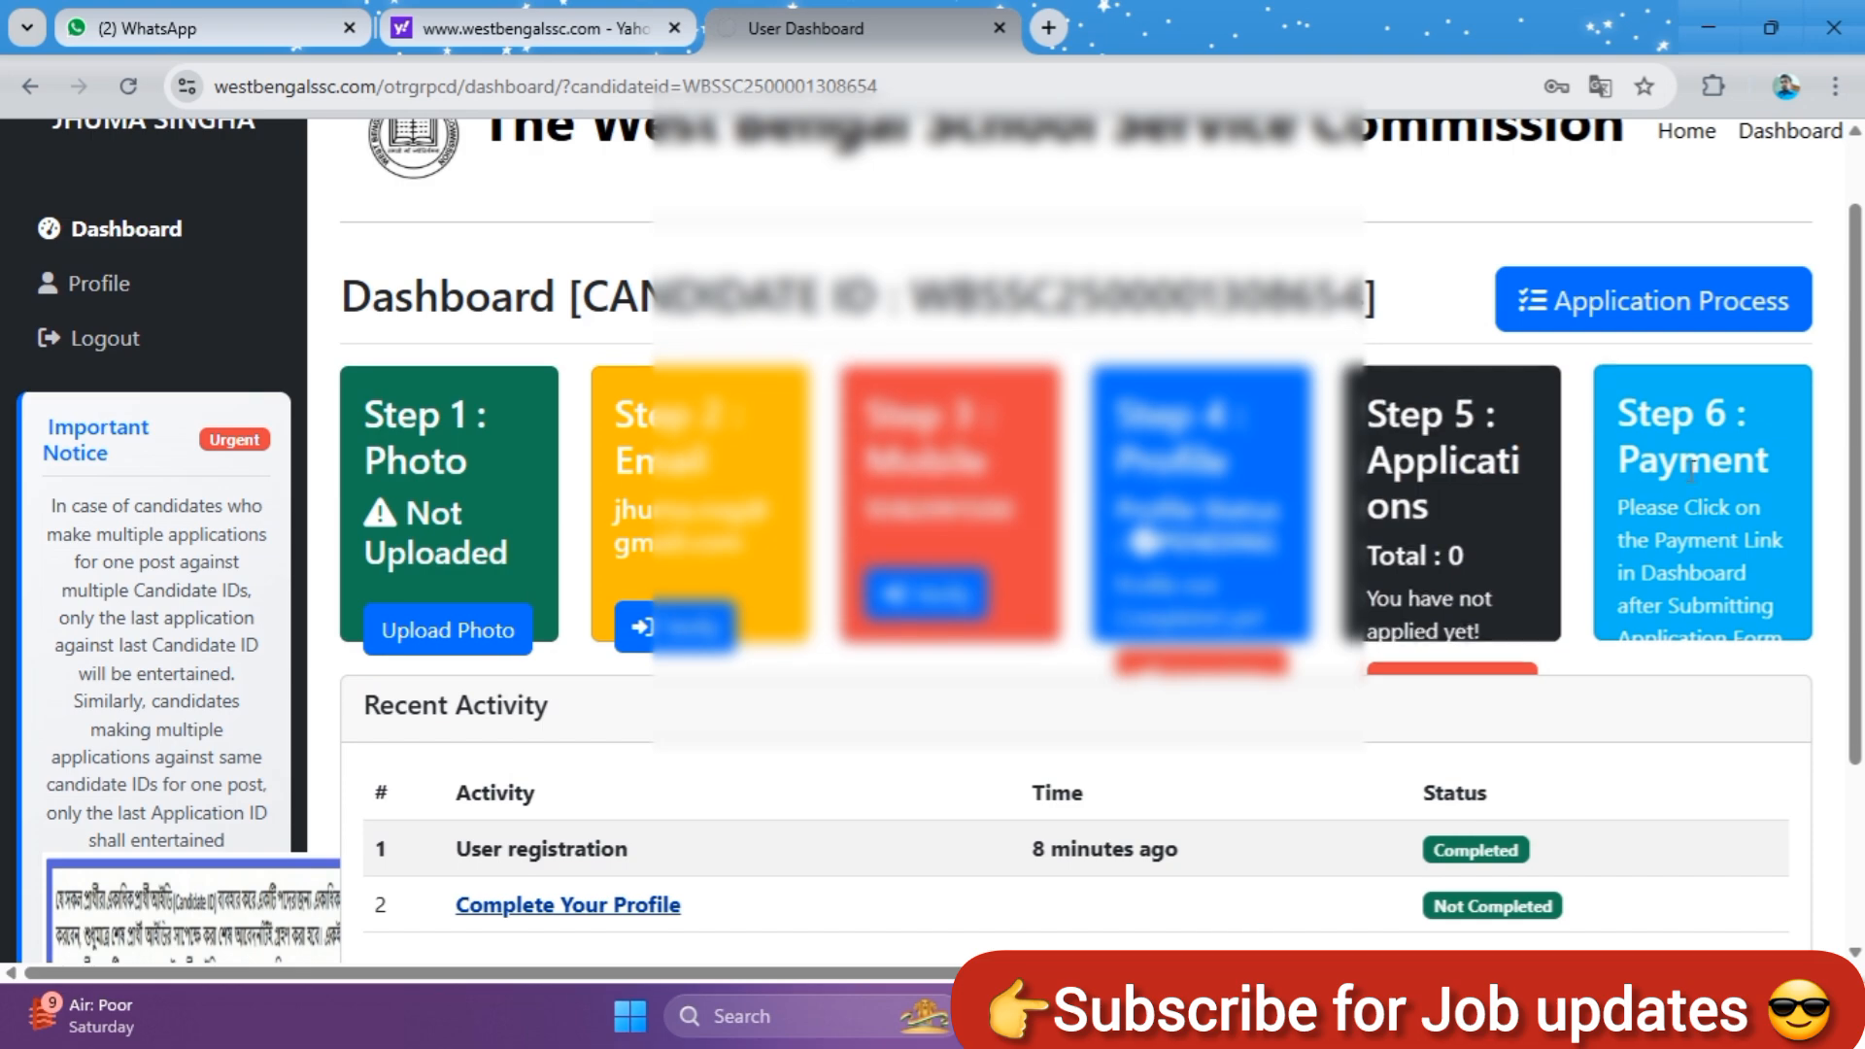
scroll(447, 525, "up", 1)
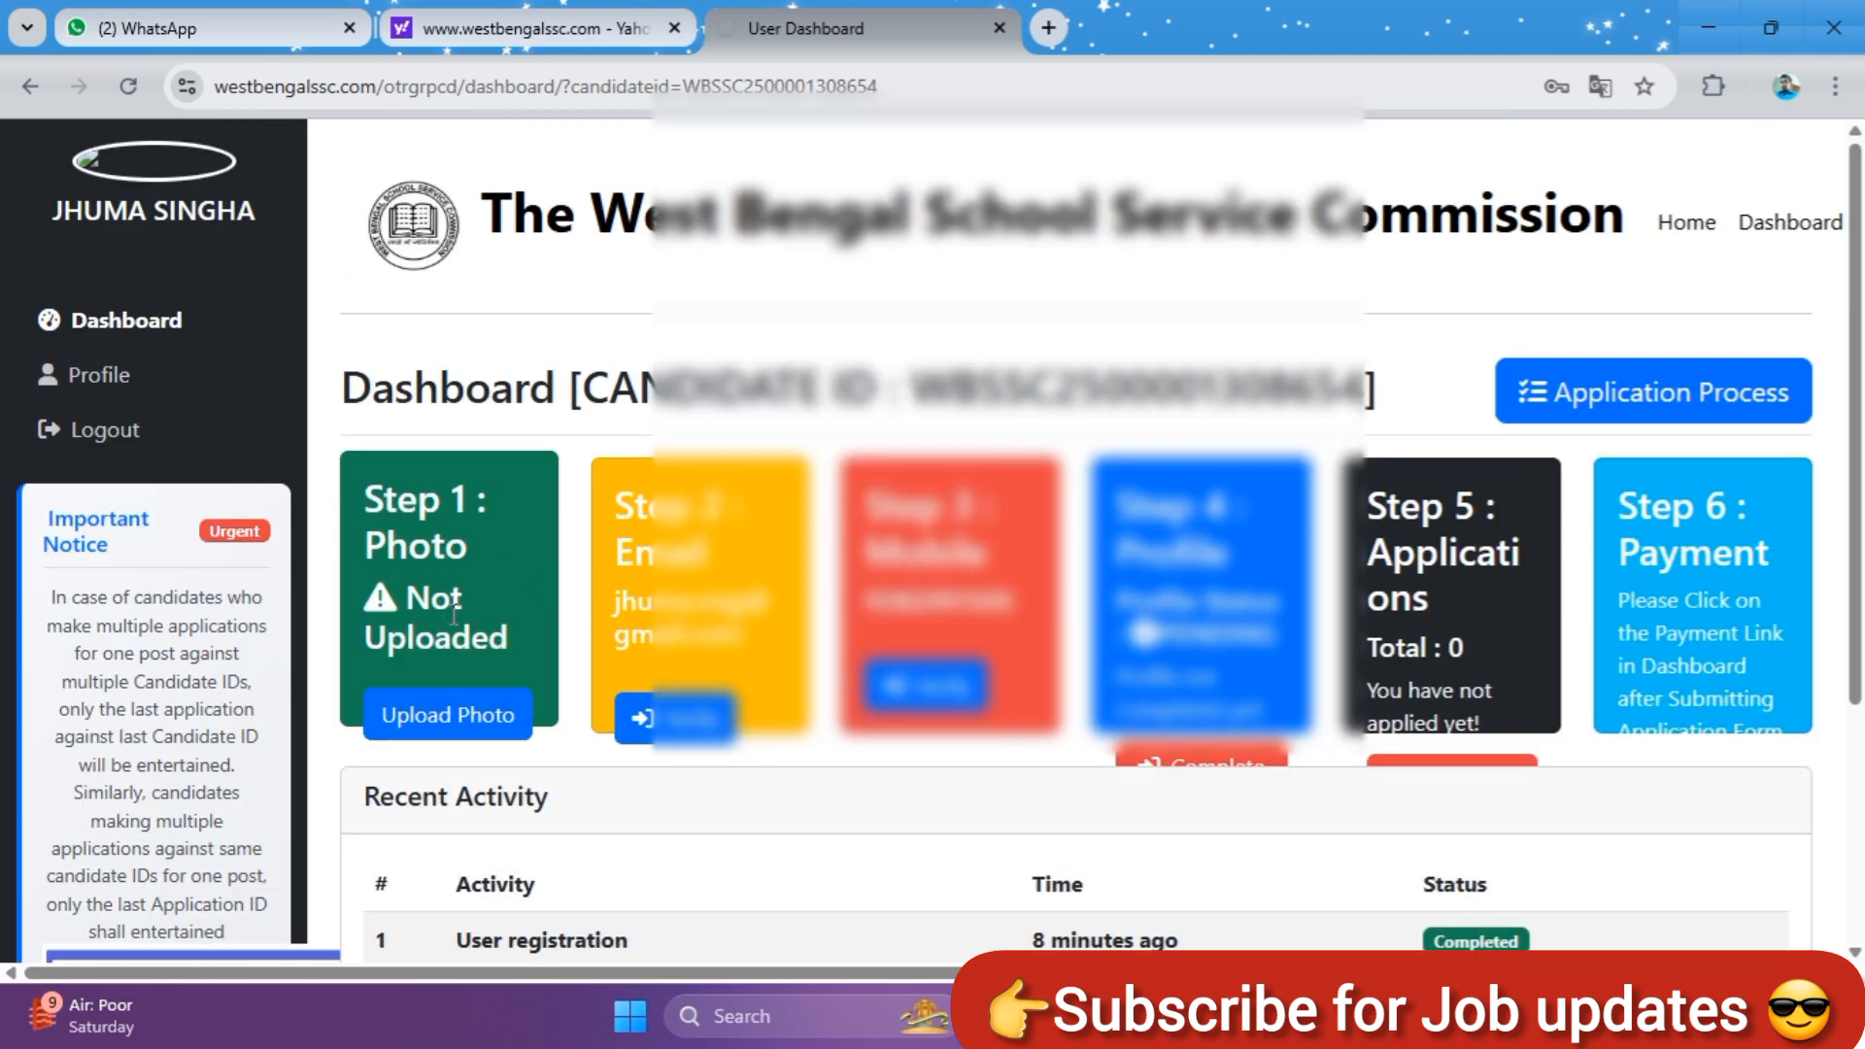
Upload the candidate's JPG photo with the signature beneath it for Step 1, and return to the dashboard
scroll(389, 515, "down", 2)
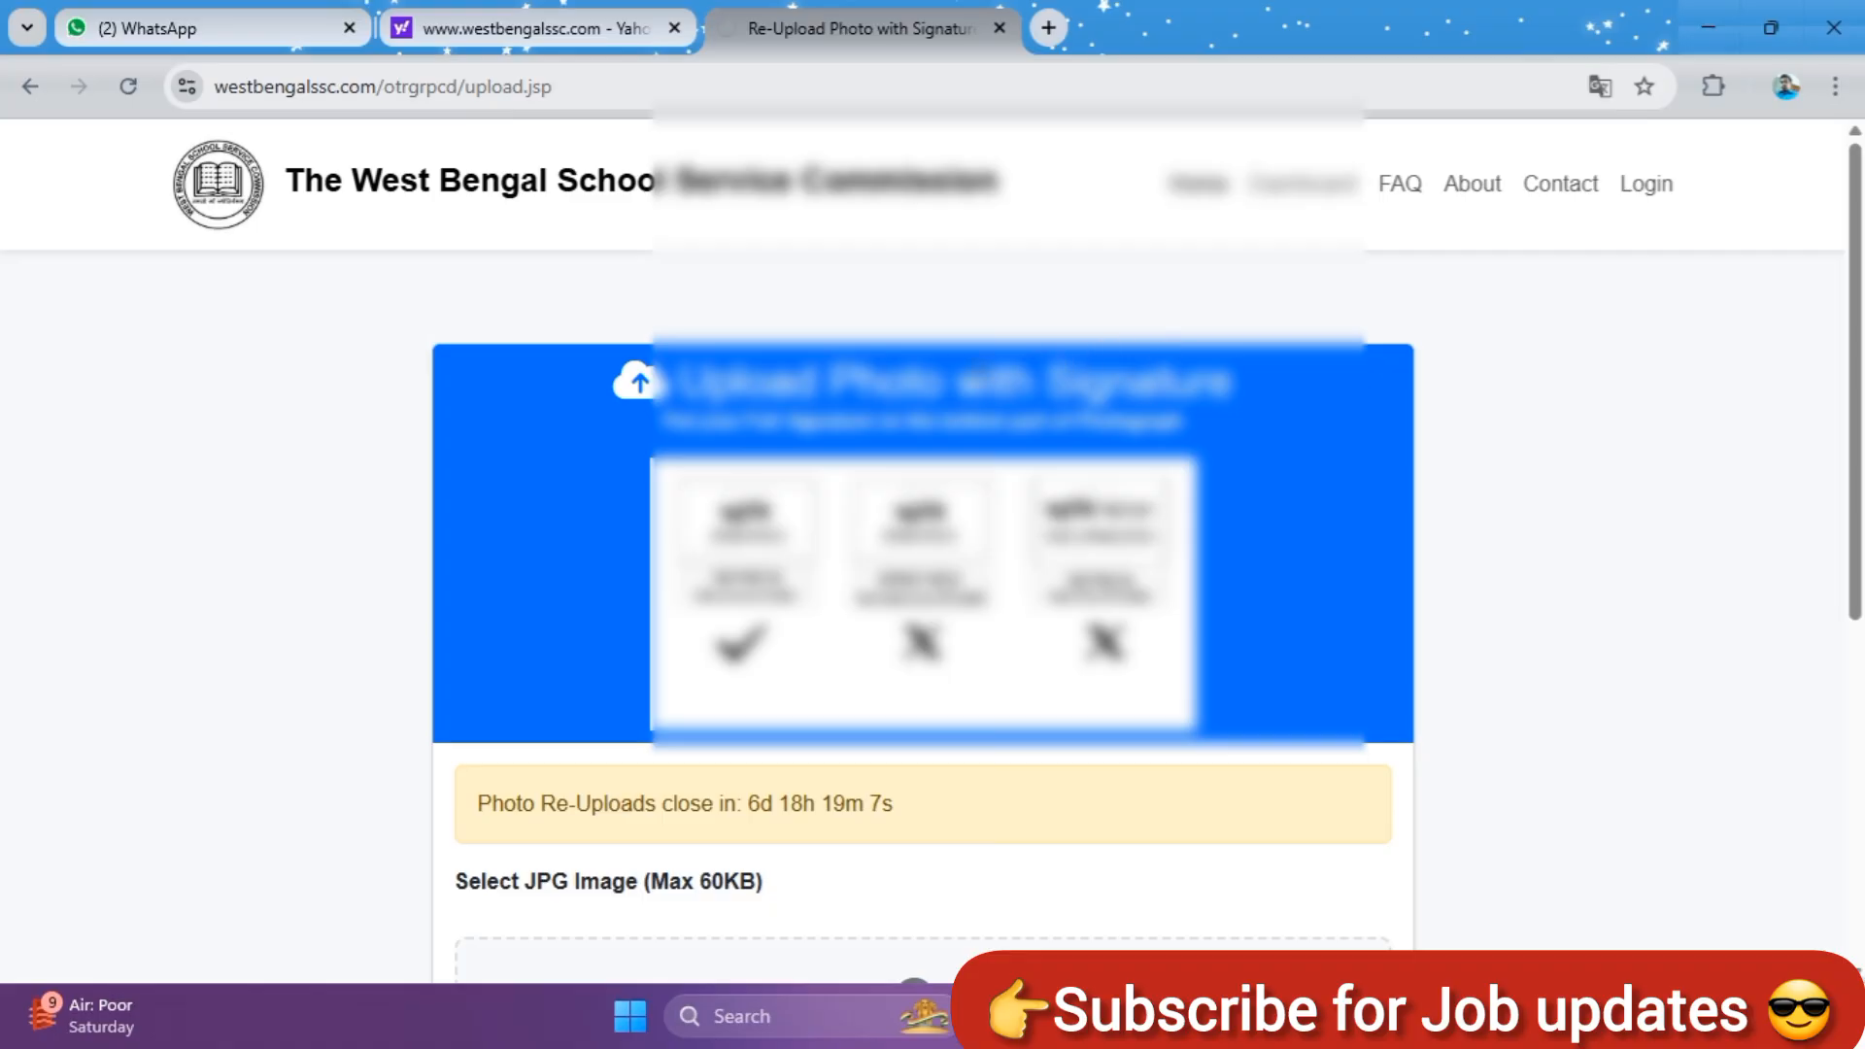
scroll(1033, 488, "down", 1)
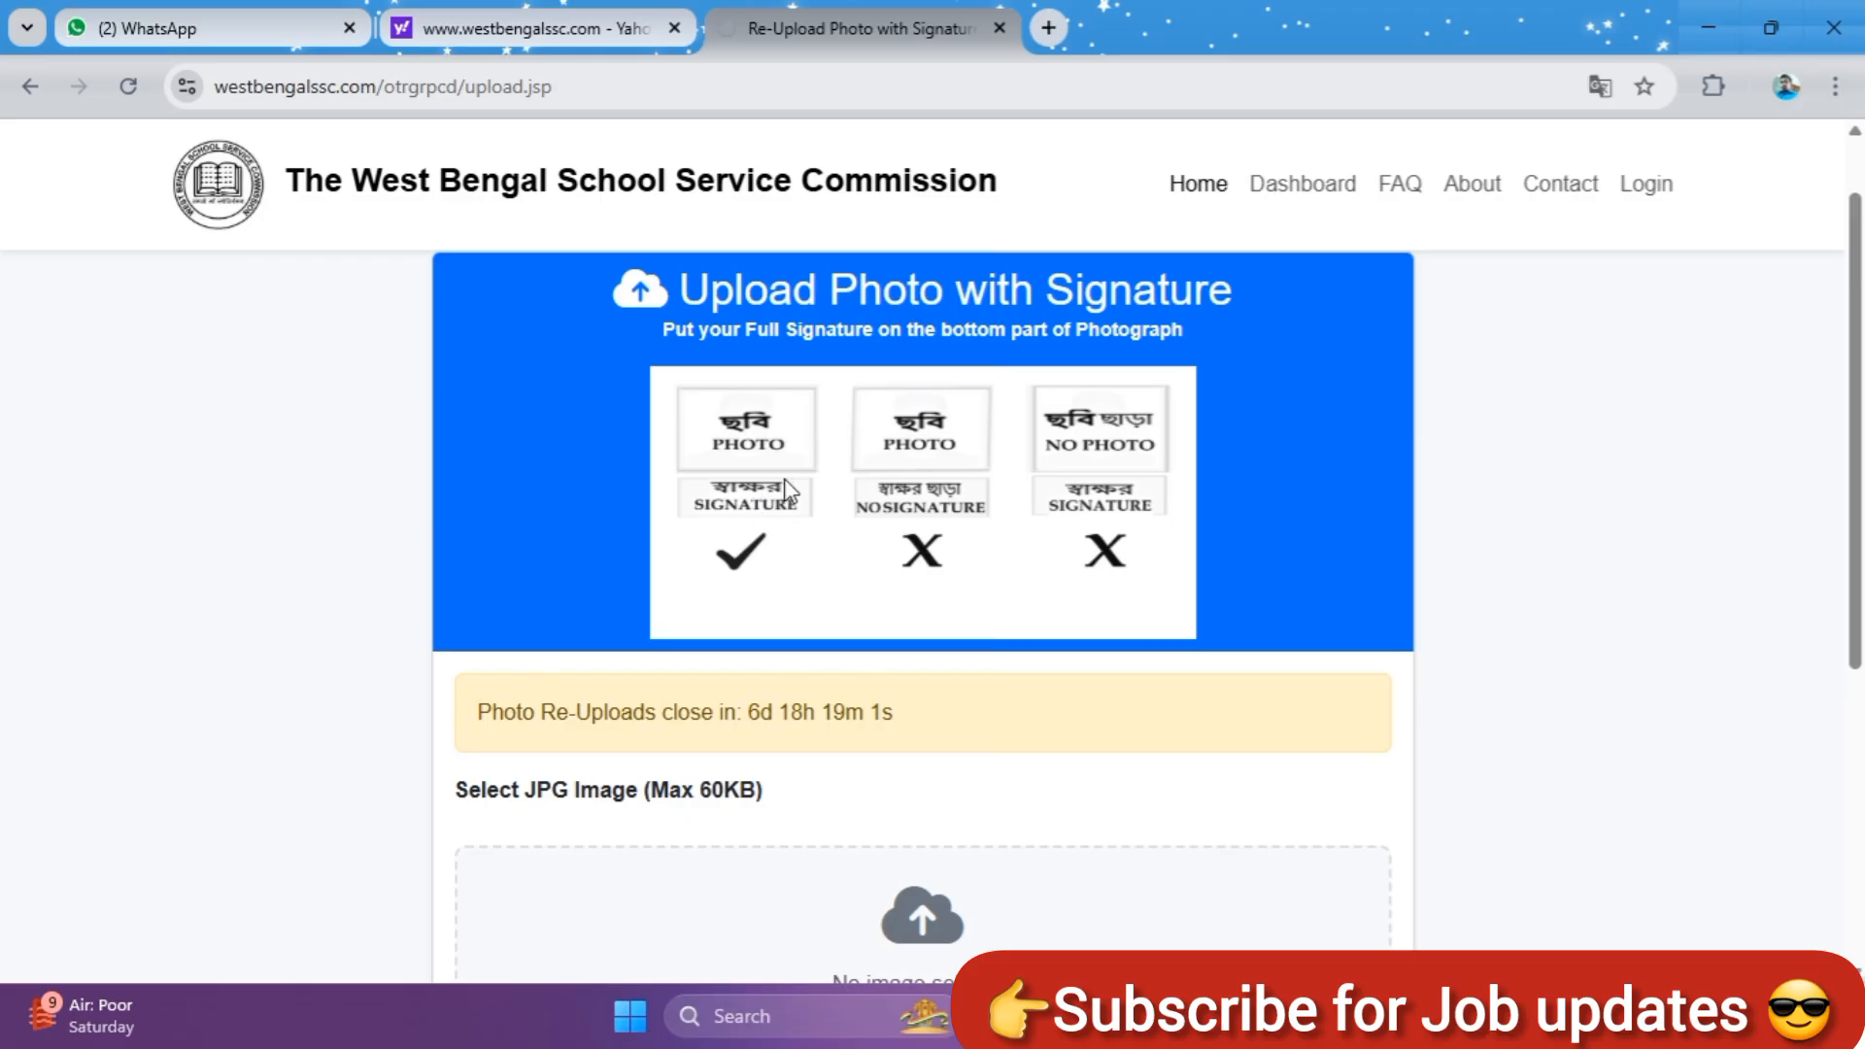
scroll(820, 555, "up", 1)
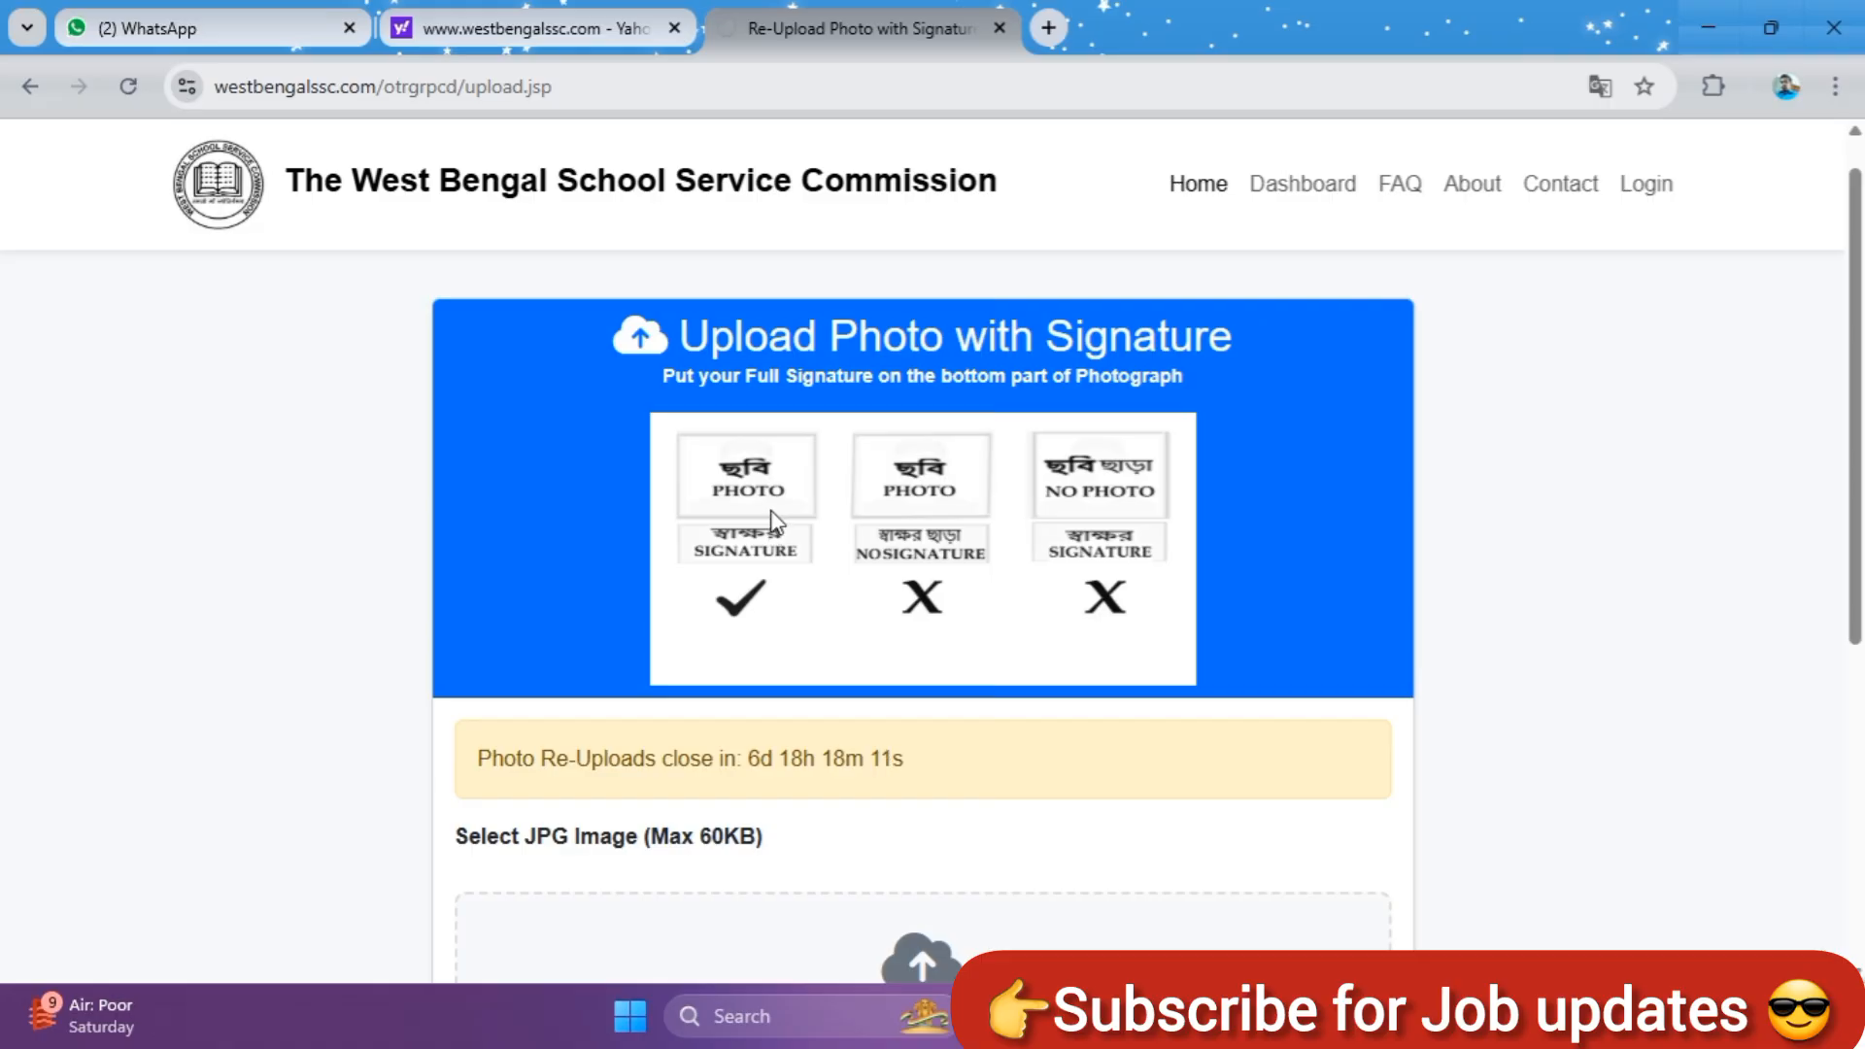
scroll(772, 521, "down", 5)
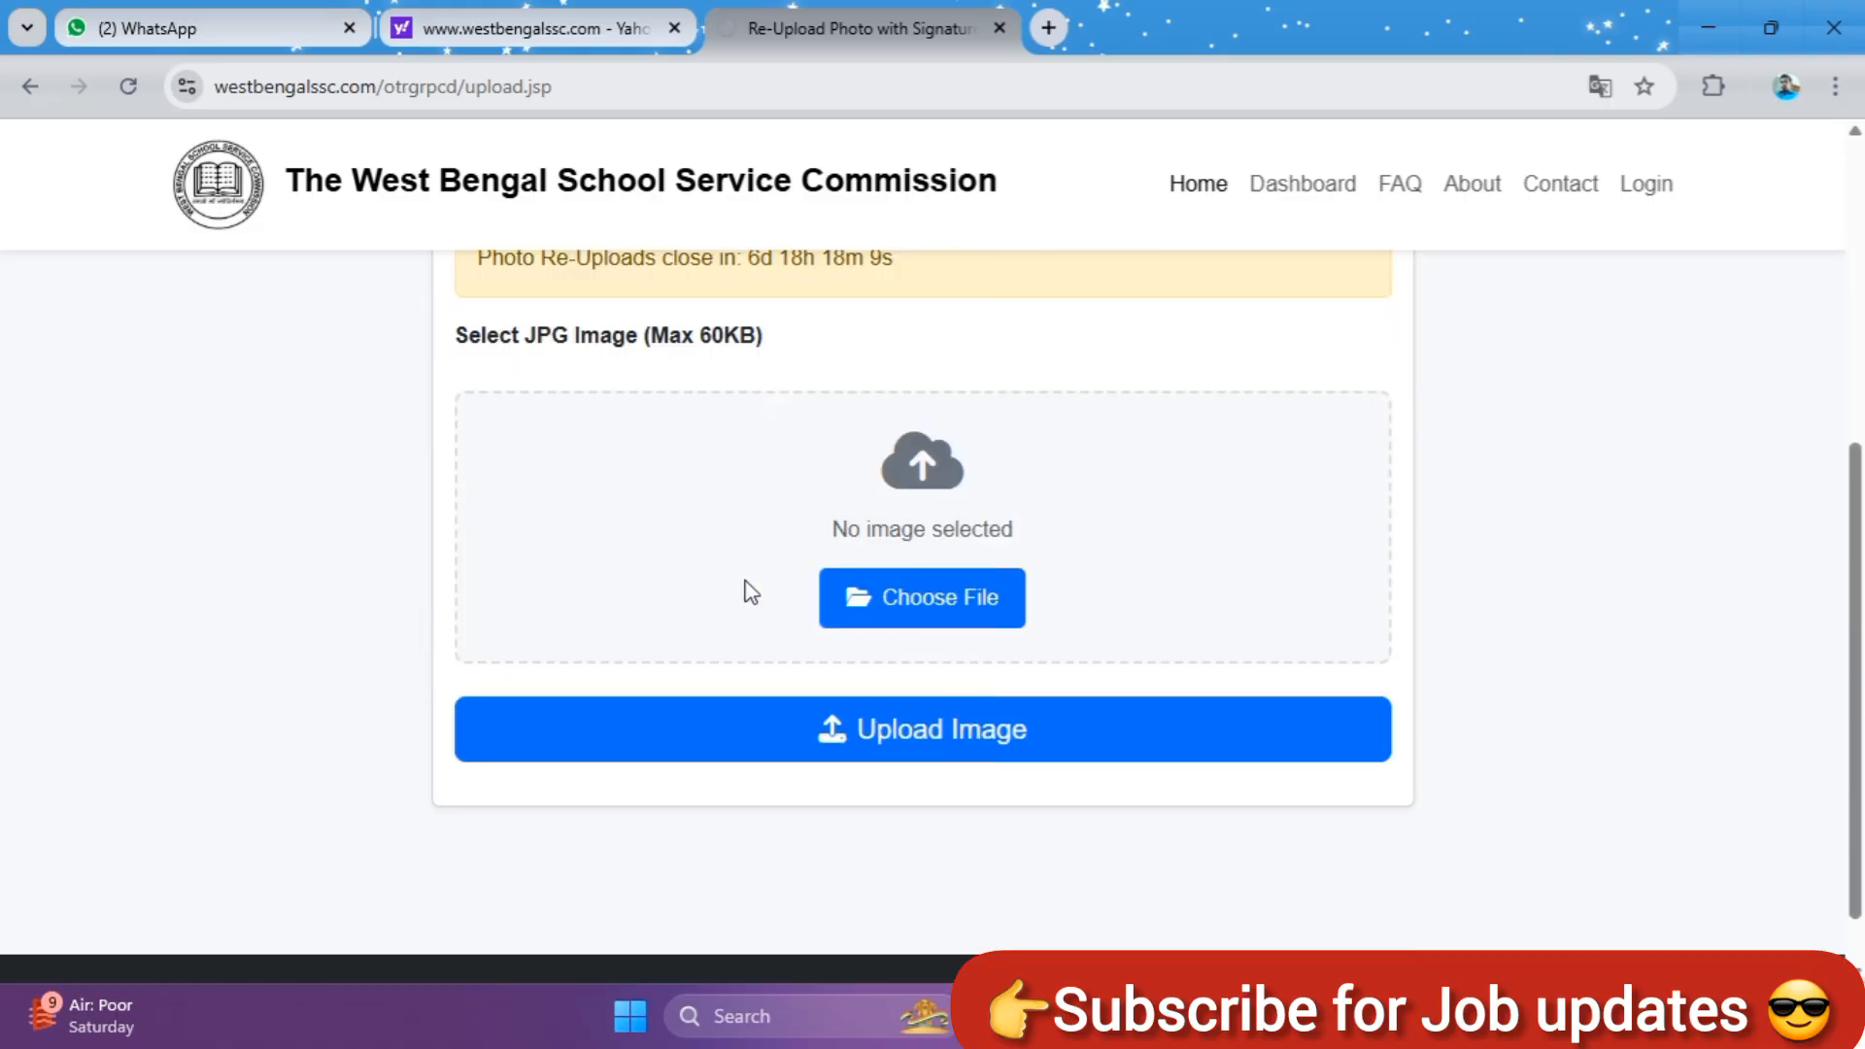
scroll(1011, 622, "down", 1)
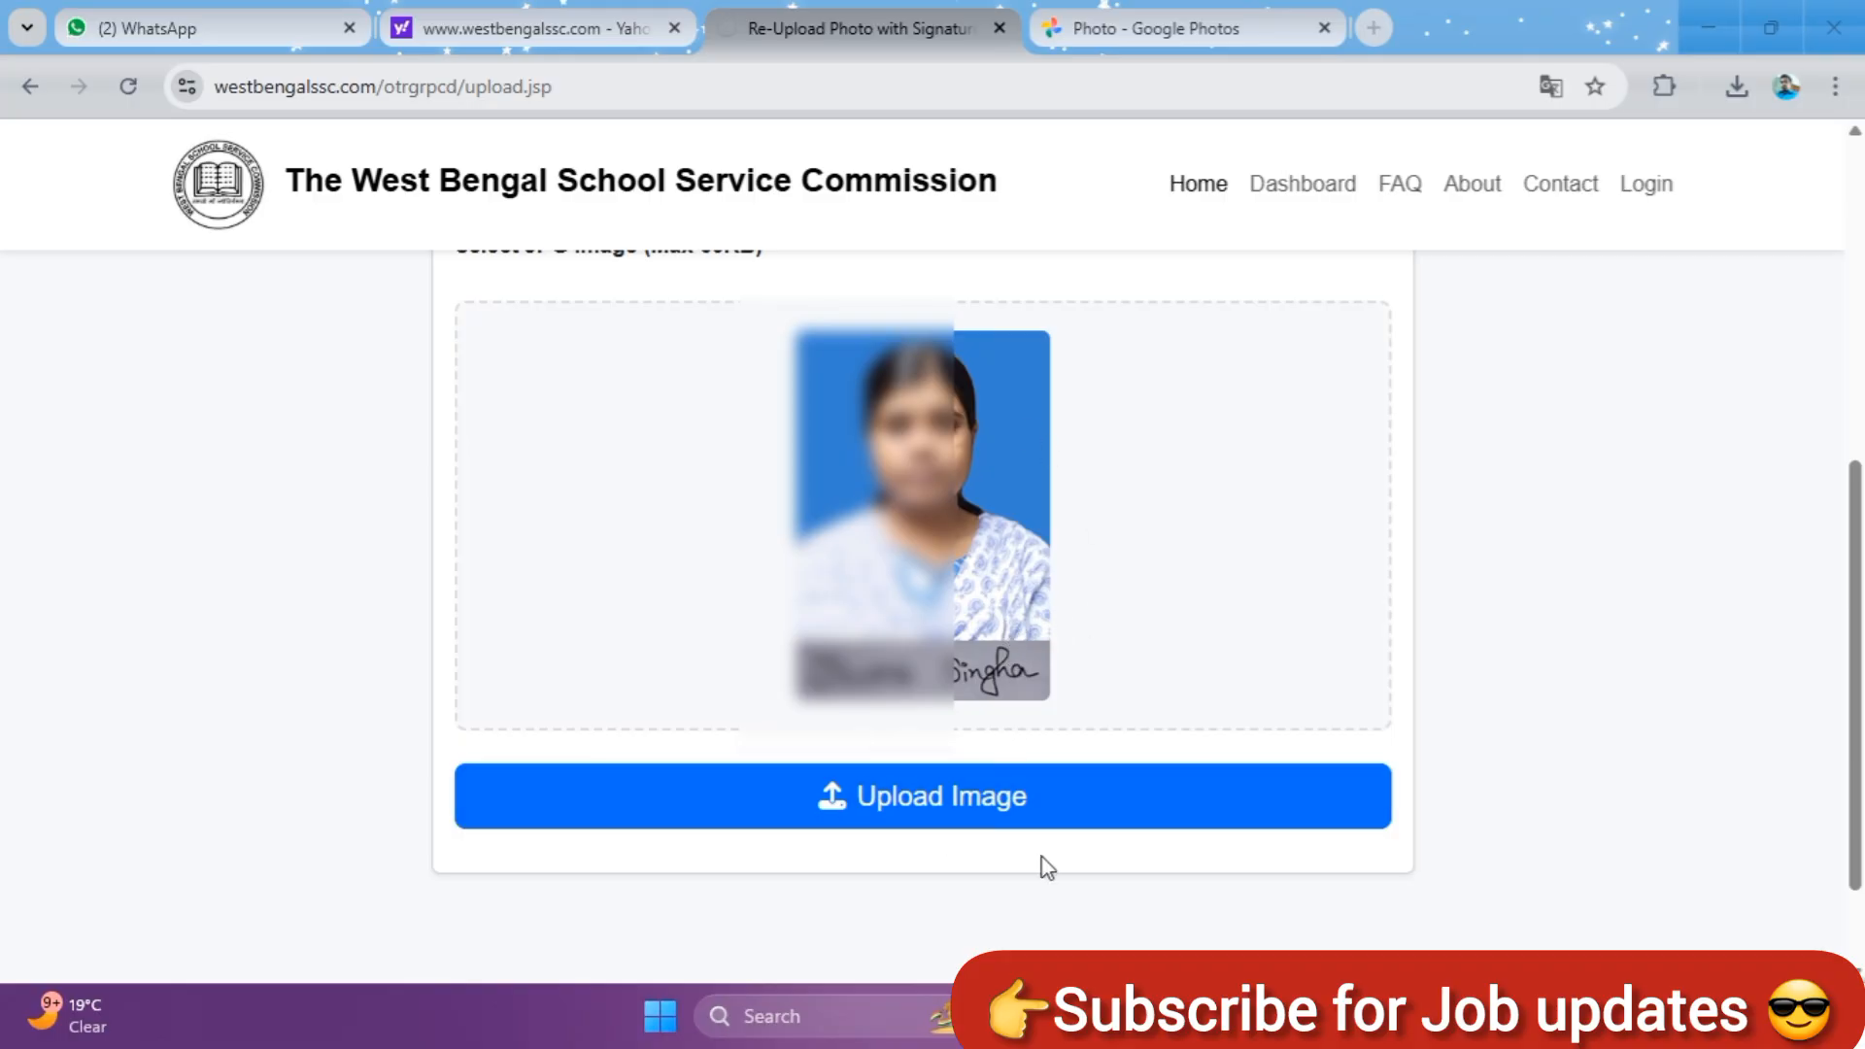
left_click(936, 809)
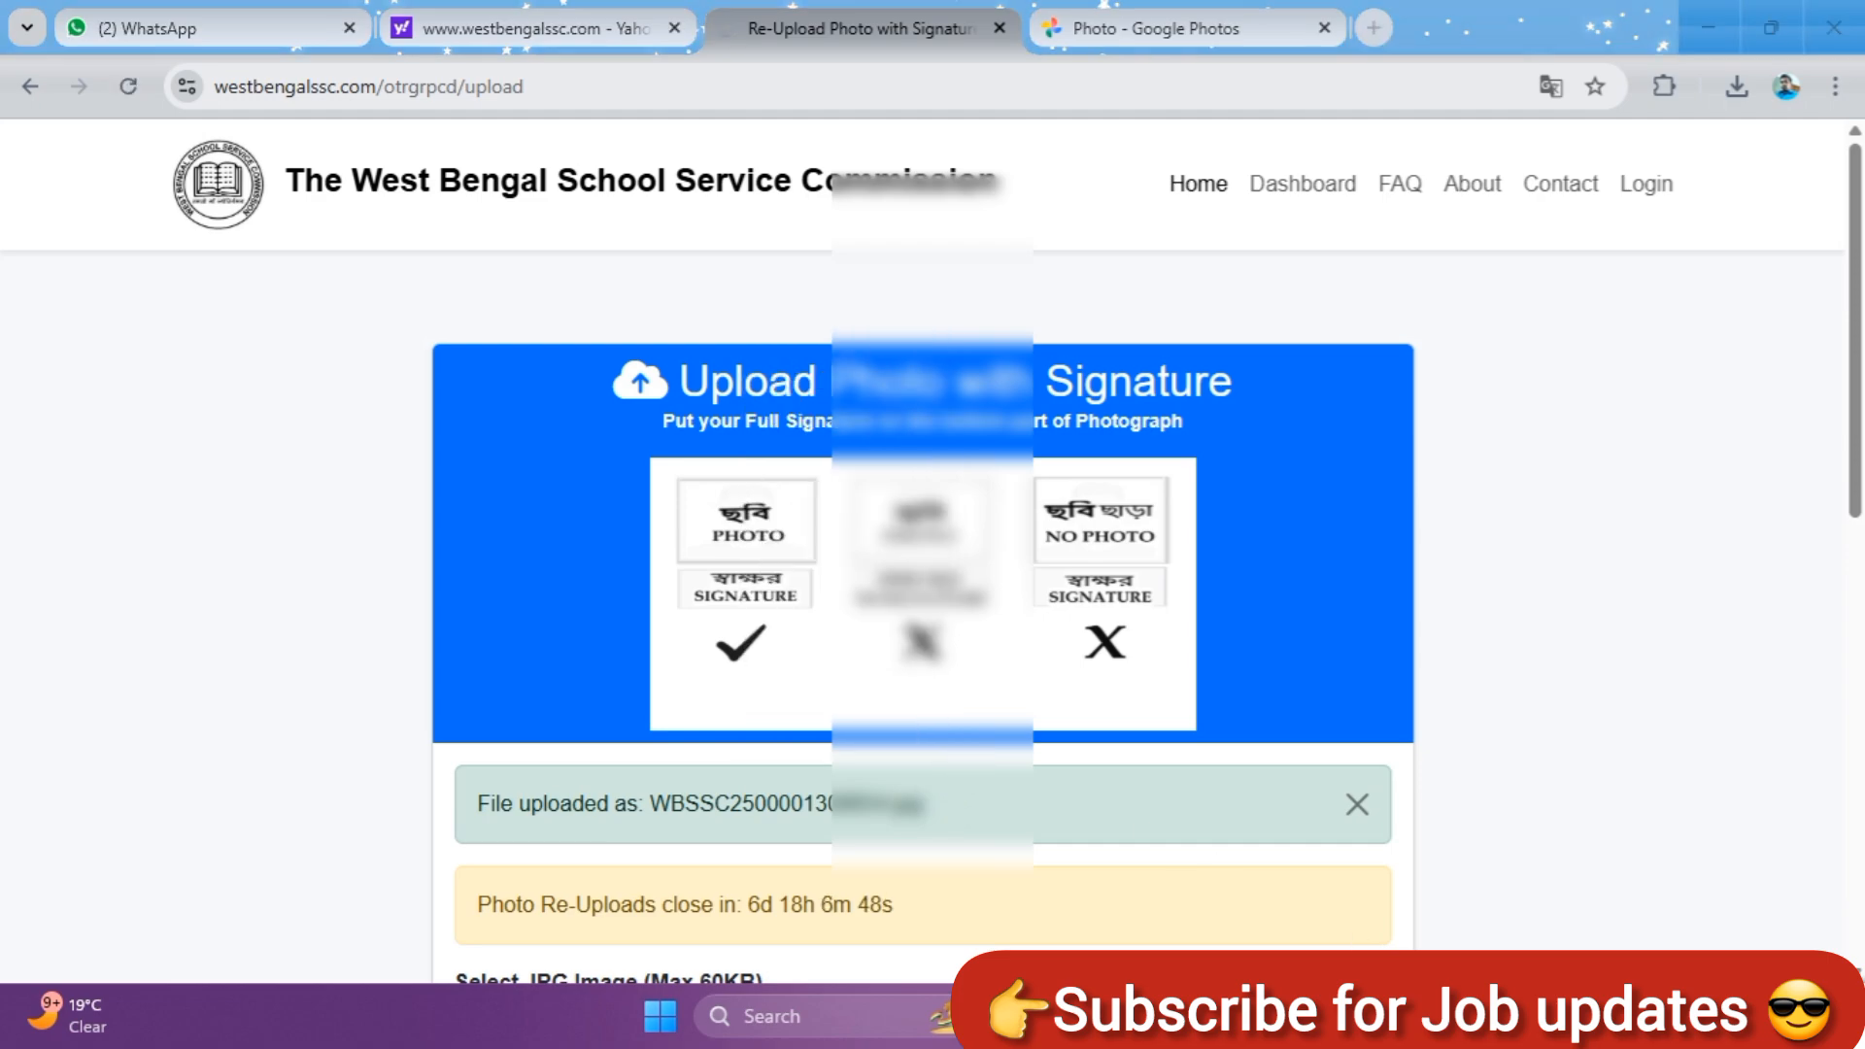
scroll(937, 832, "down", 10)
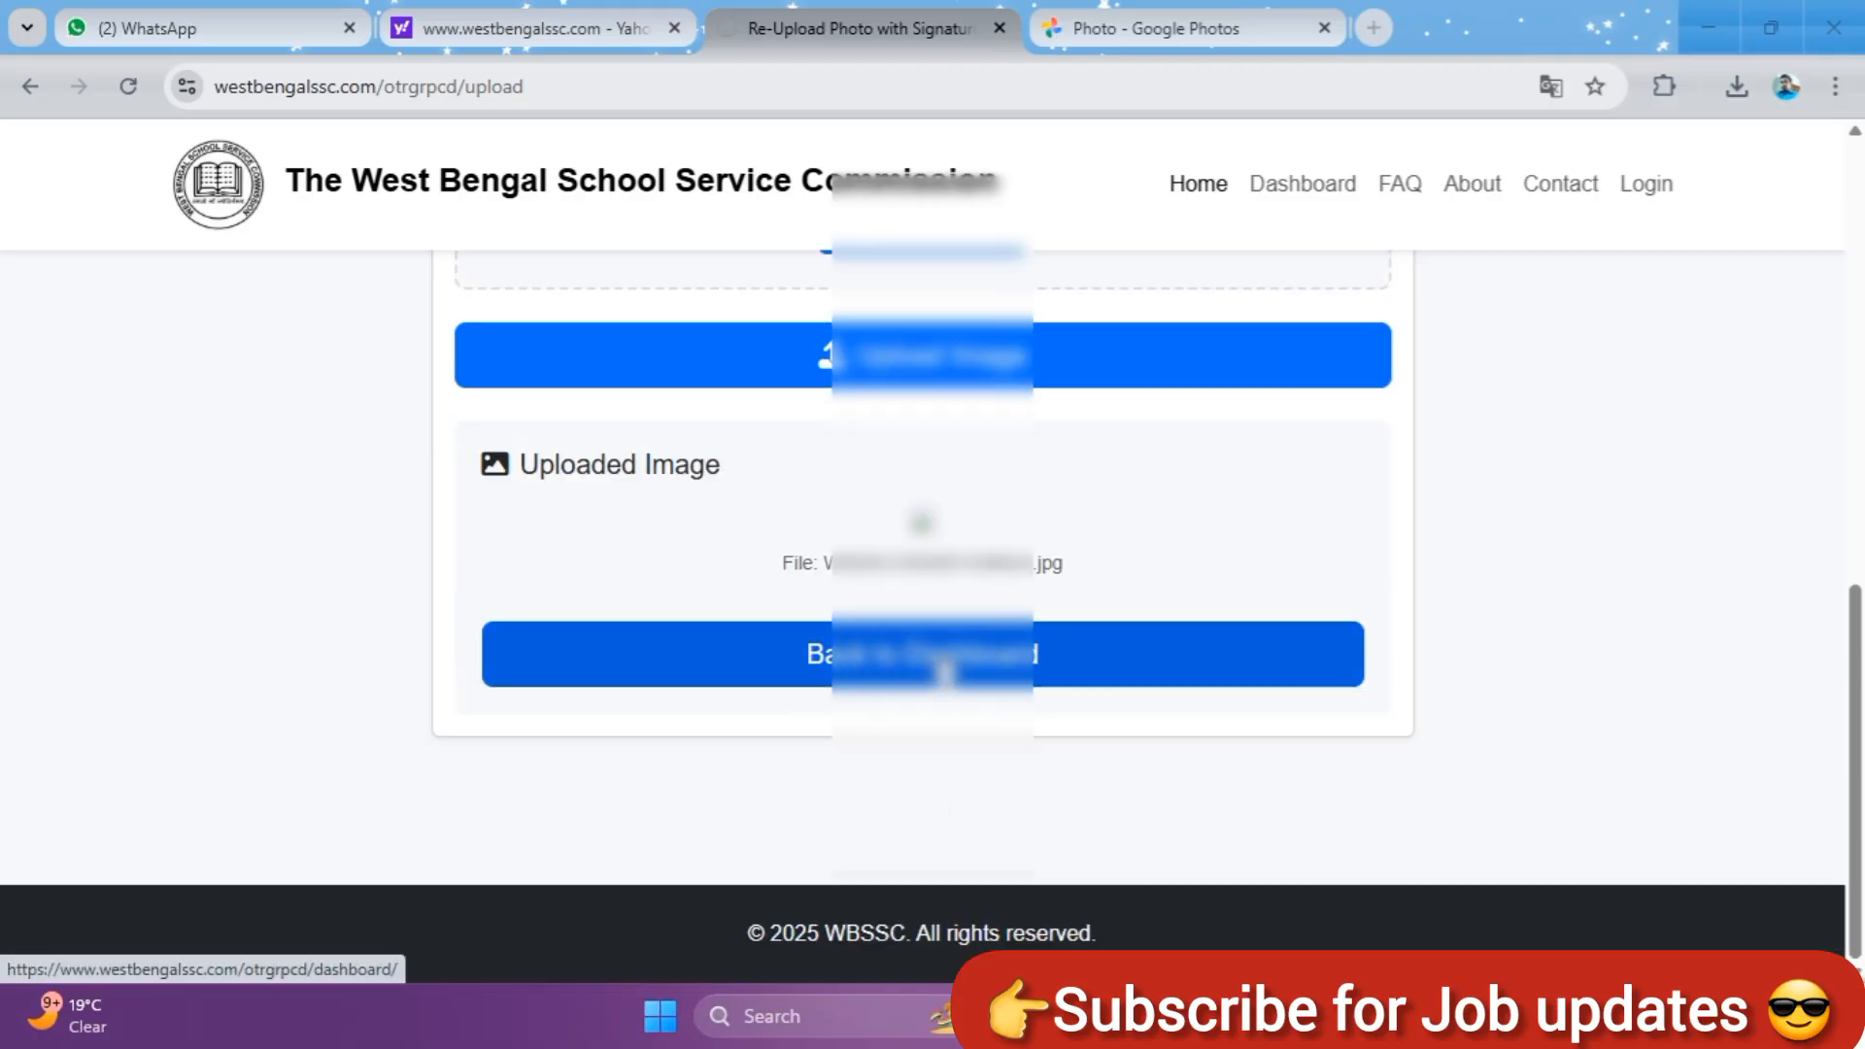
left_click(944, 670)
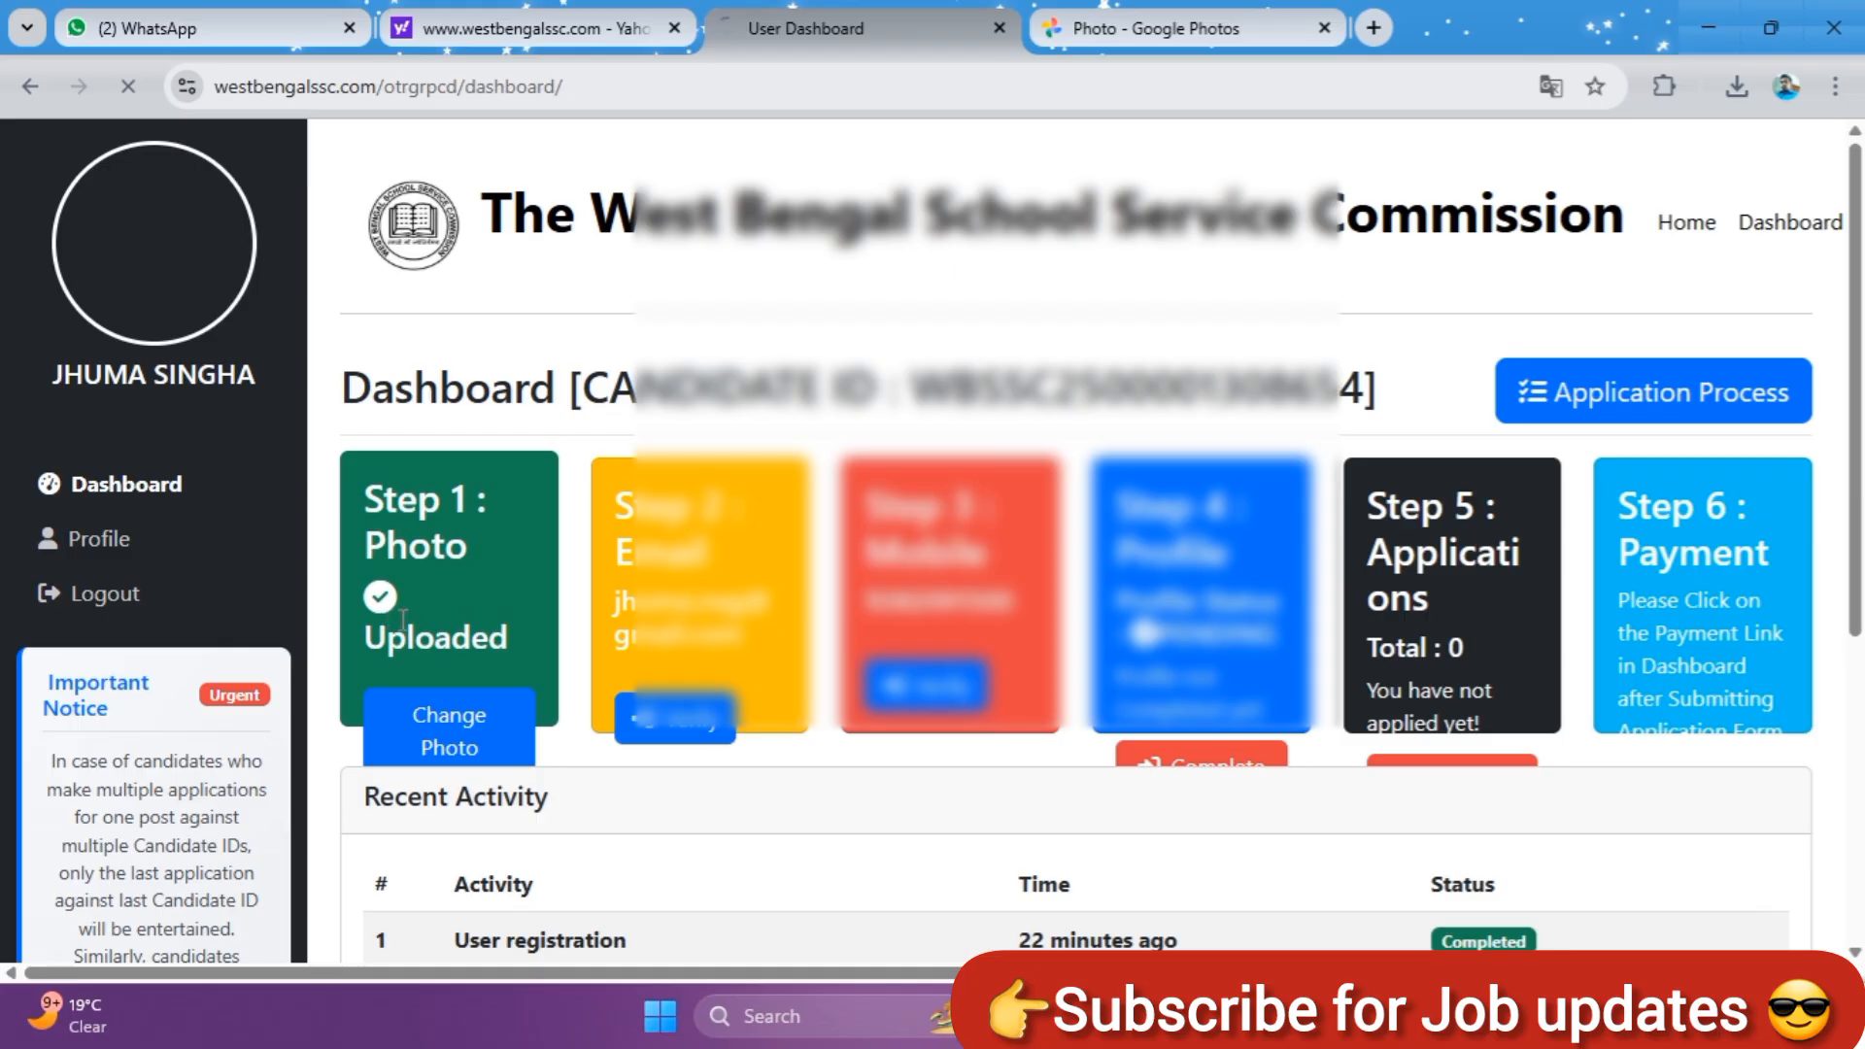
Verify the candidate's e-mail address by pasting the OTP and complete the mobile number verification, returning to the dashboard after each
scroll(449, 658, "down", 2)
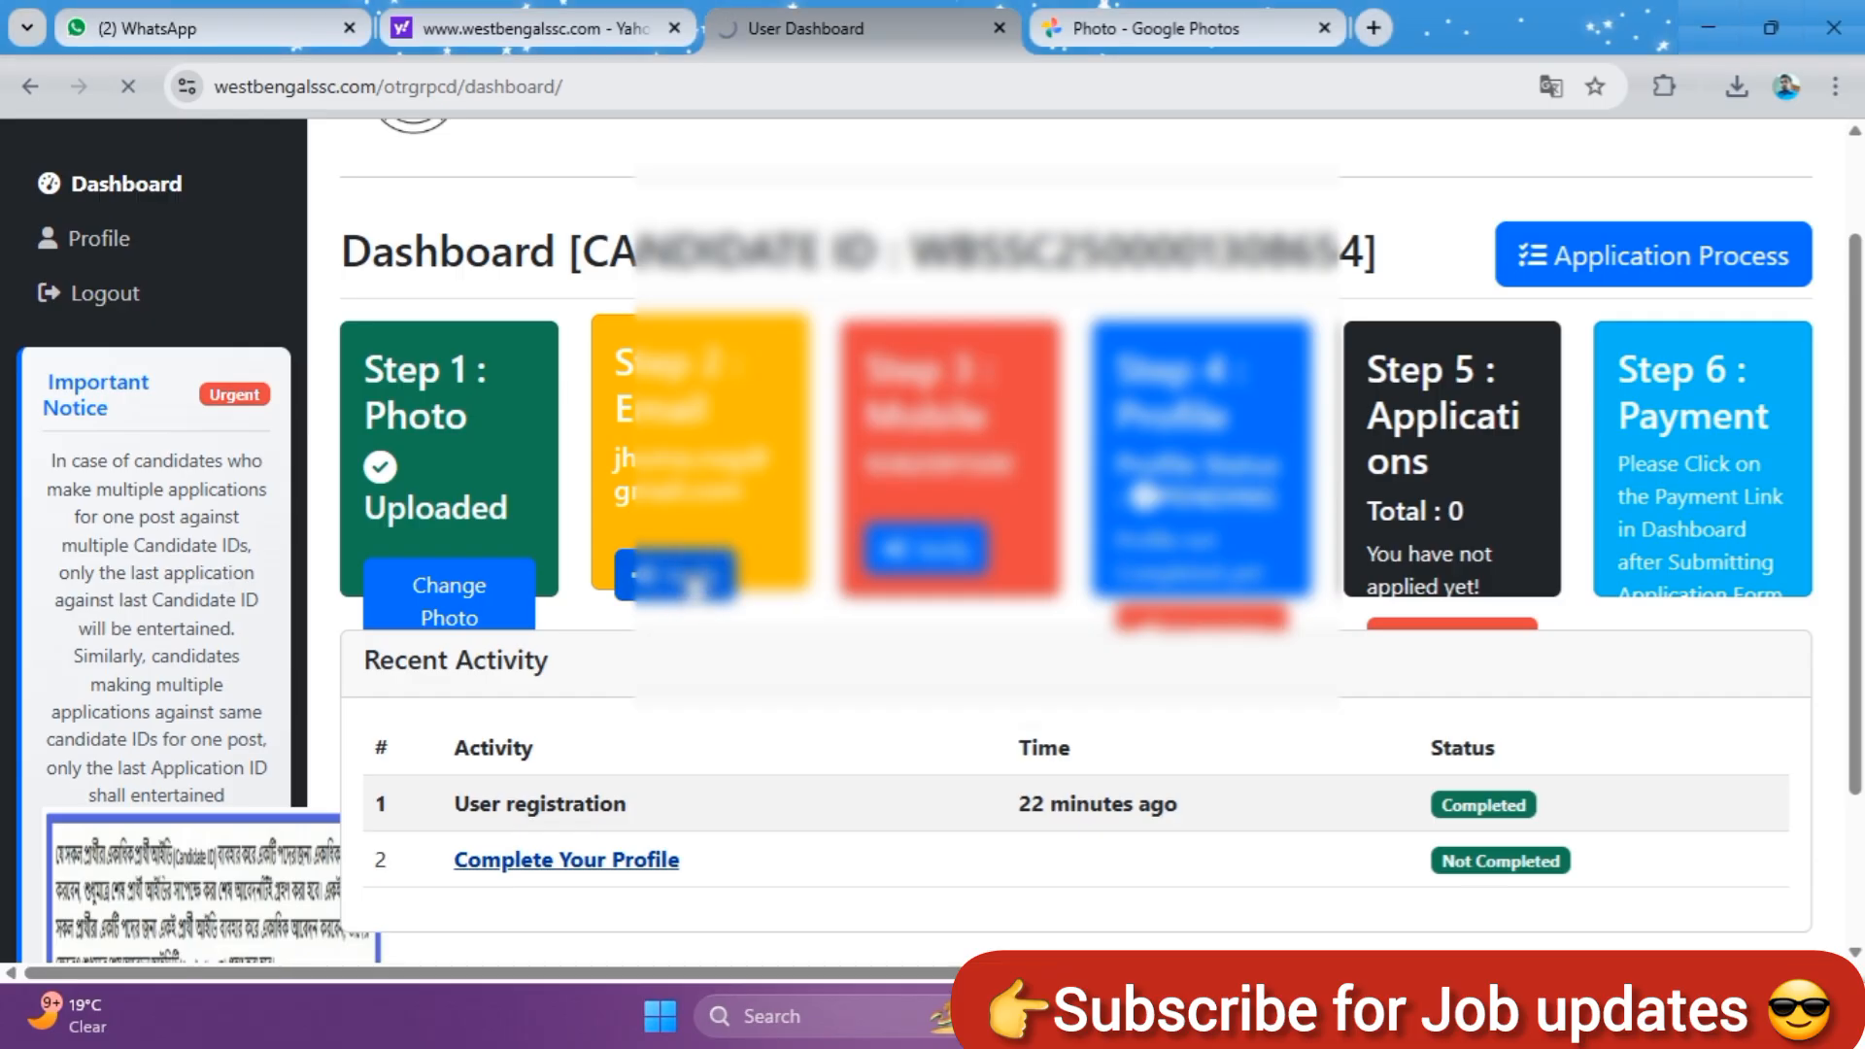
left_click(707, 583)
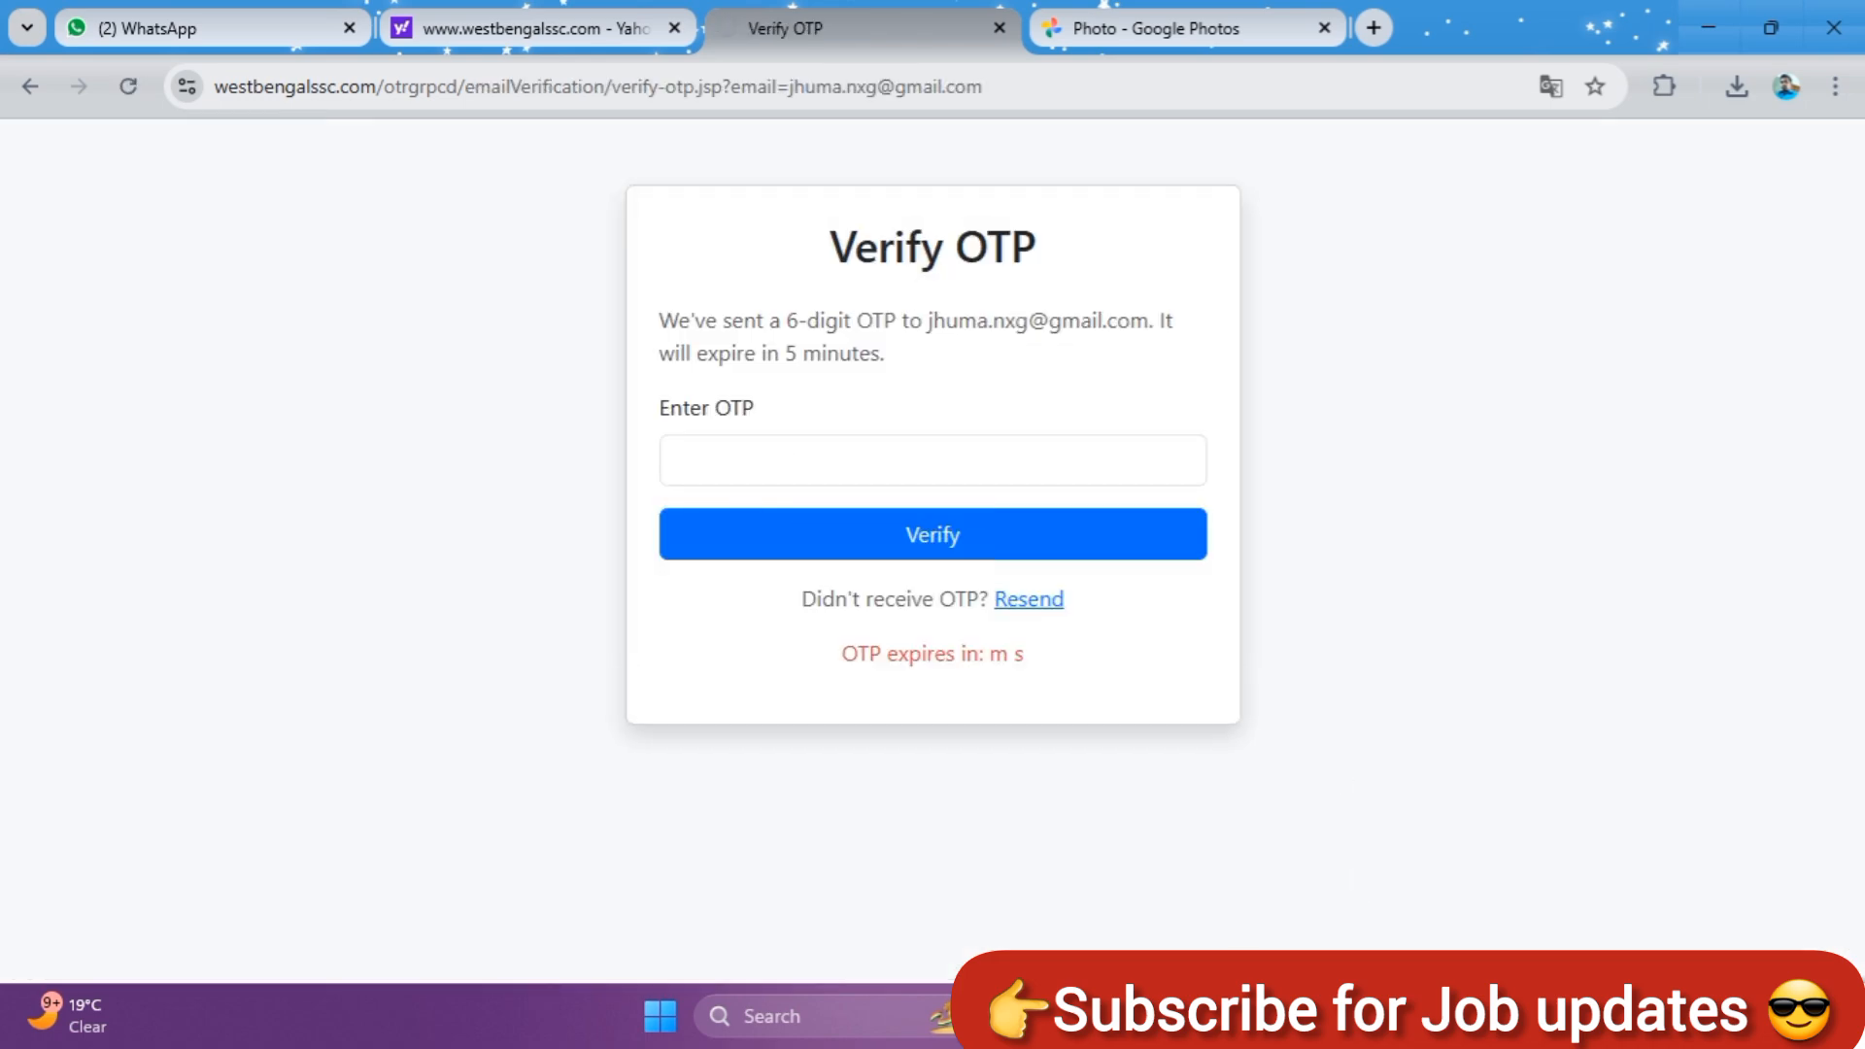
key("ctrl+v")
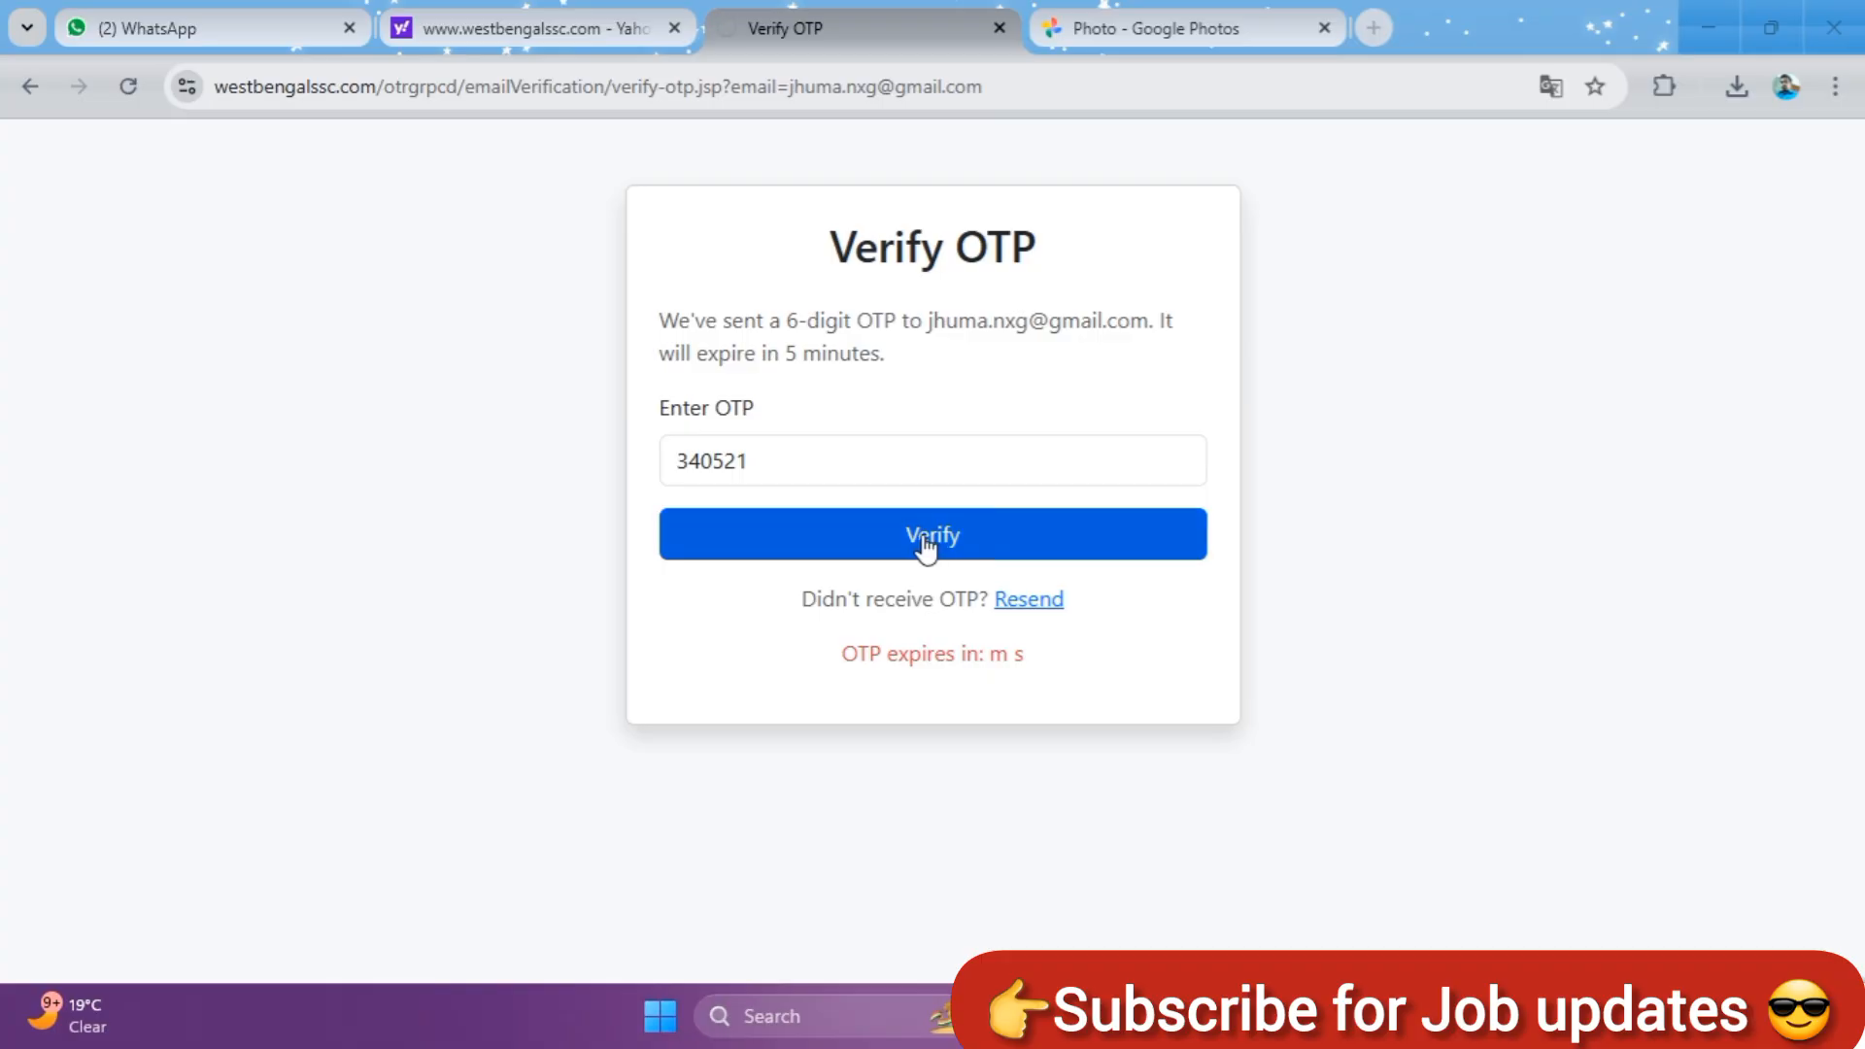
left_click(997, 547)
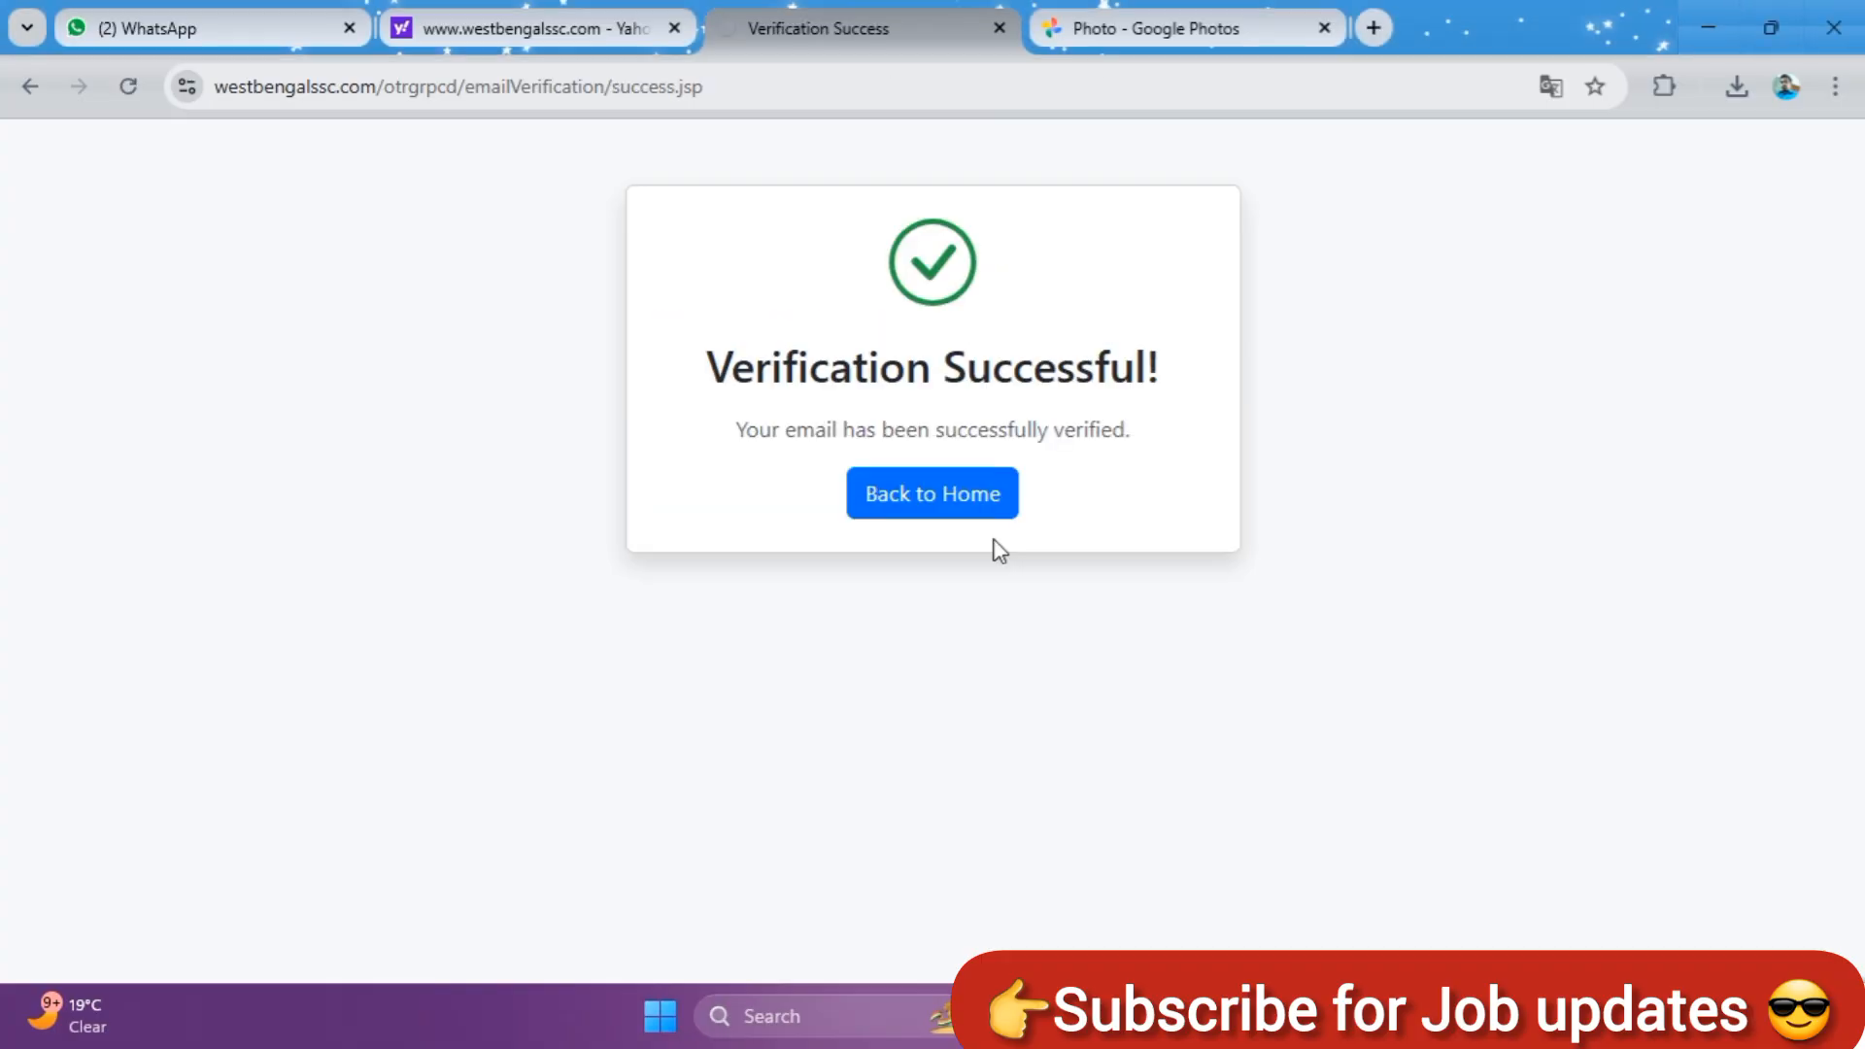
left_click(928, 503)
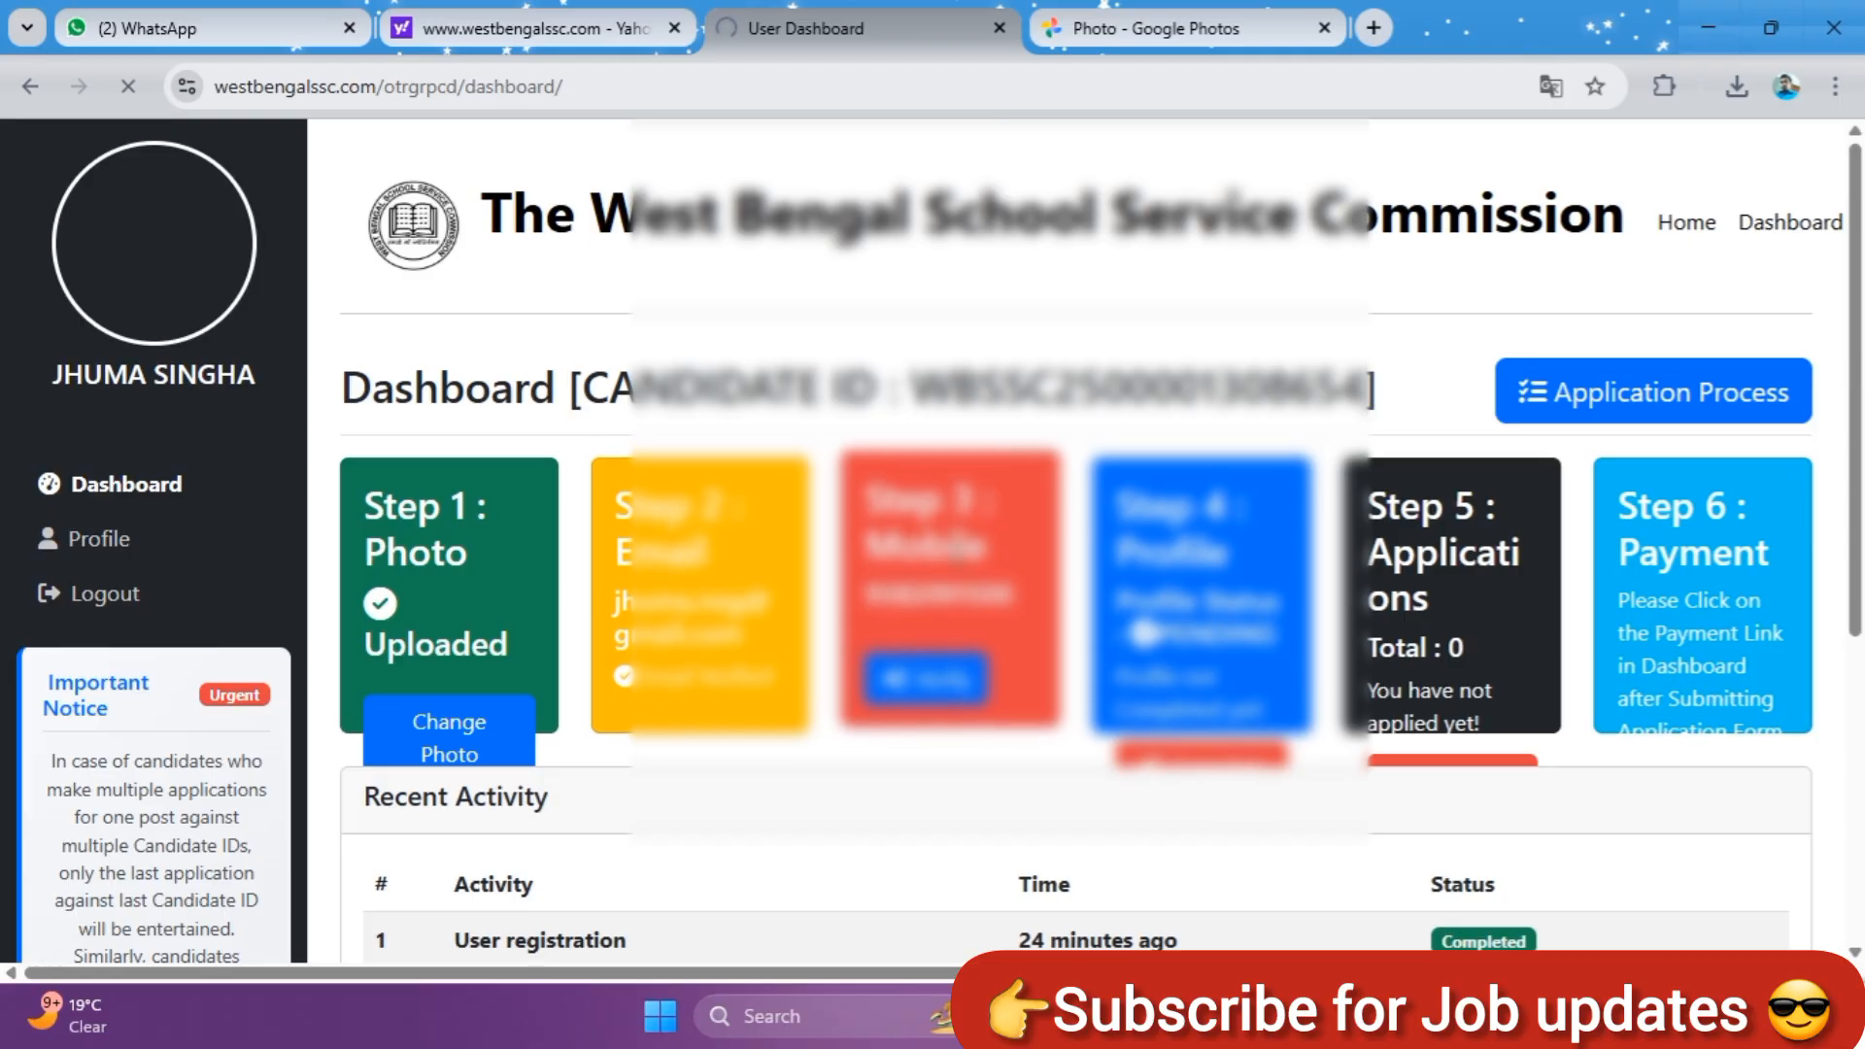
left_click(941, 699)
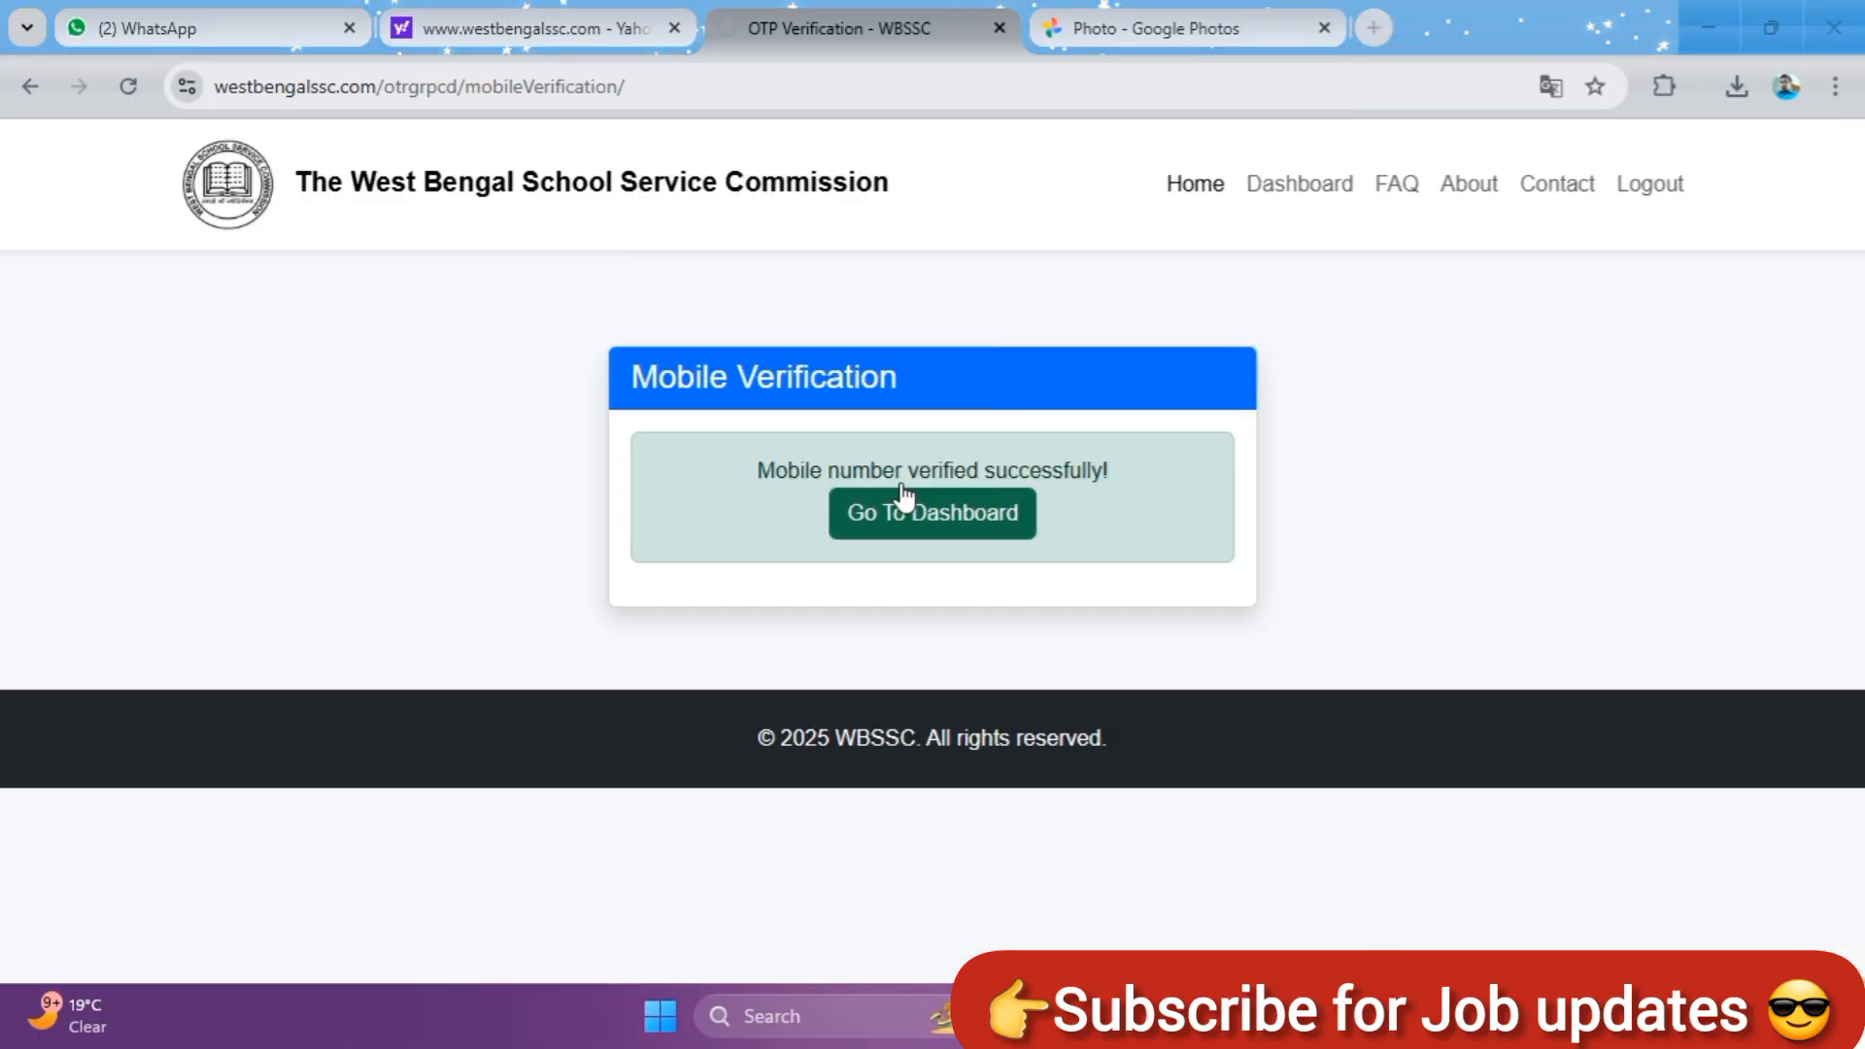
left_click(947, 524)
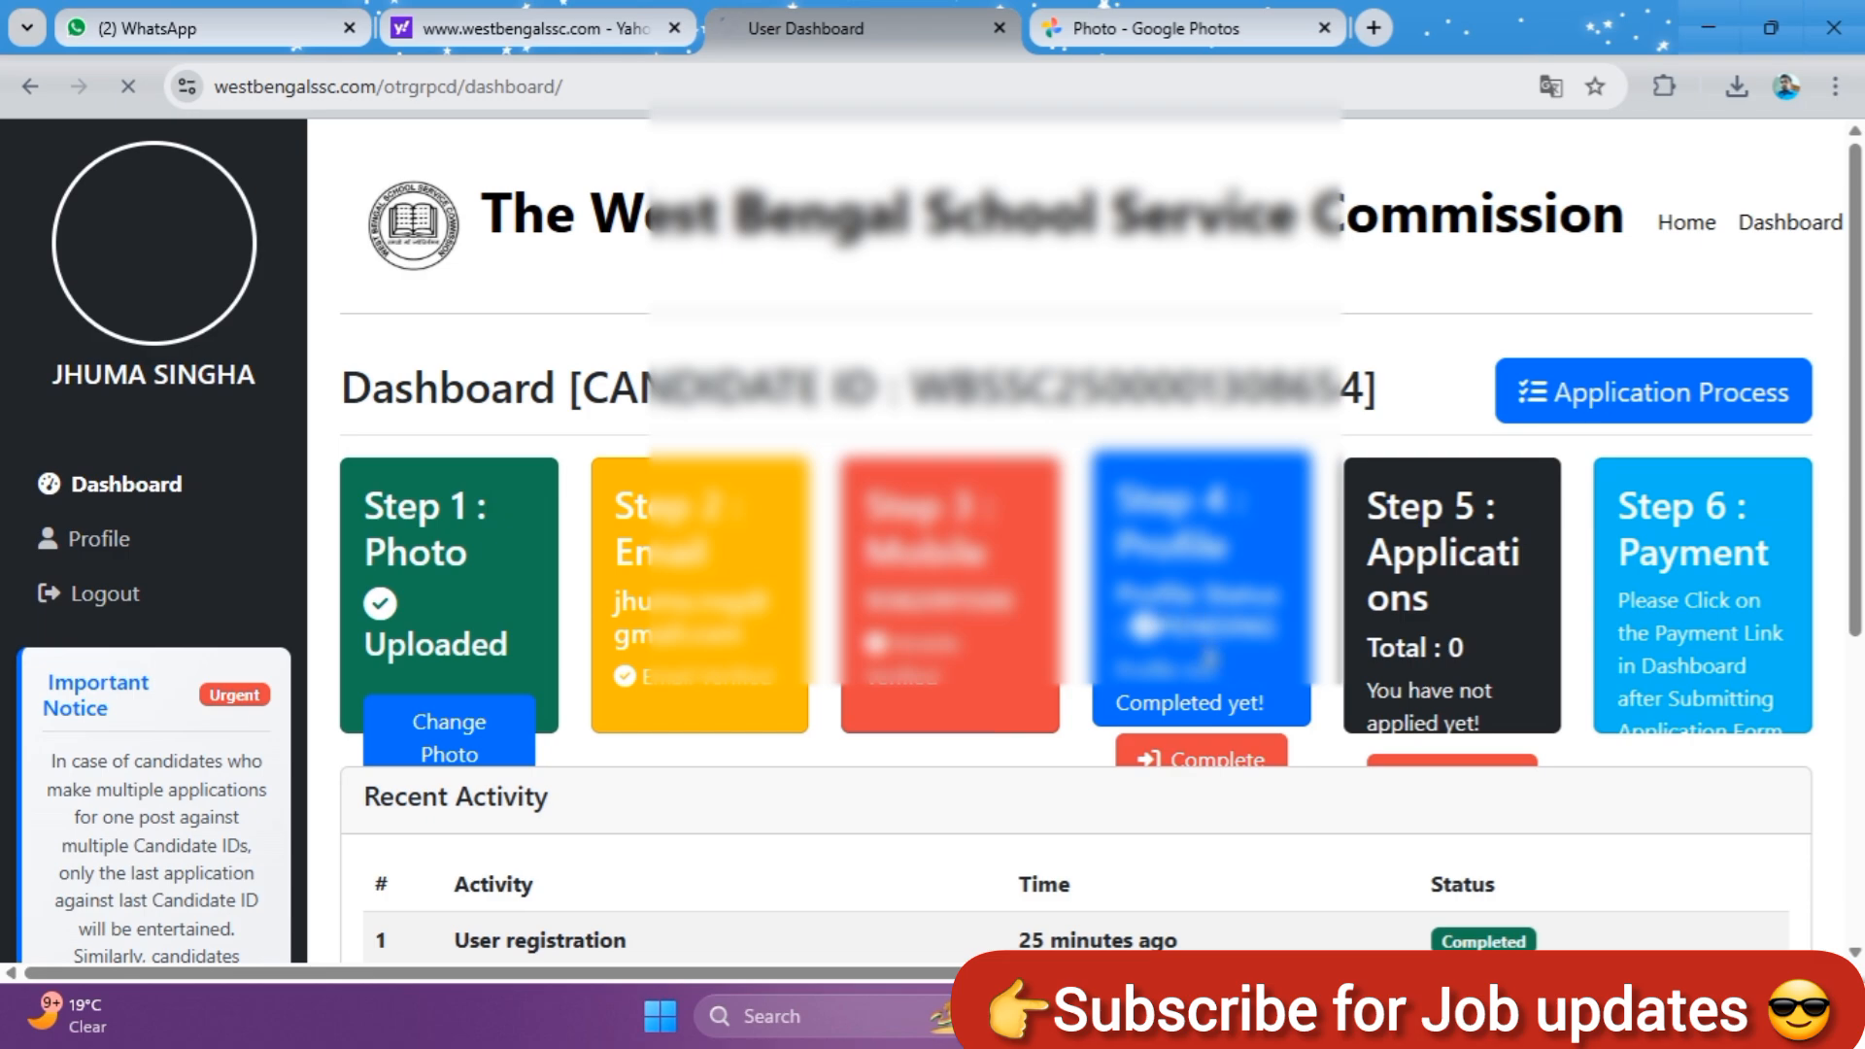
Open the profile completion form, check the prefilled personal information and proceed to the education details
scroll(1206, 686, "down", 1)
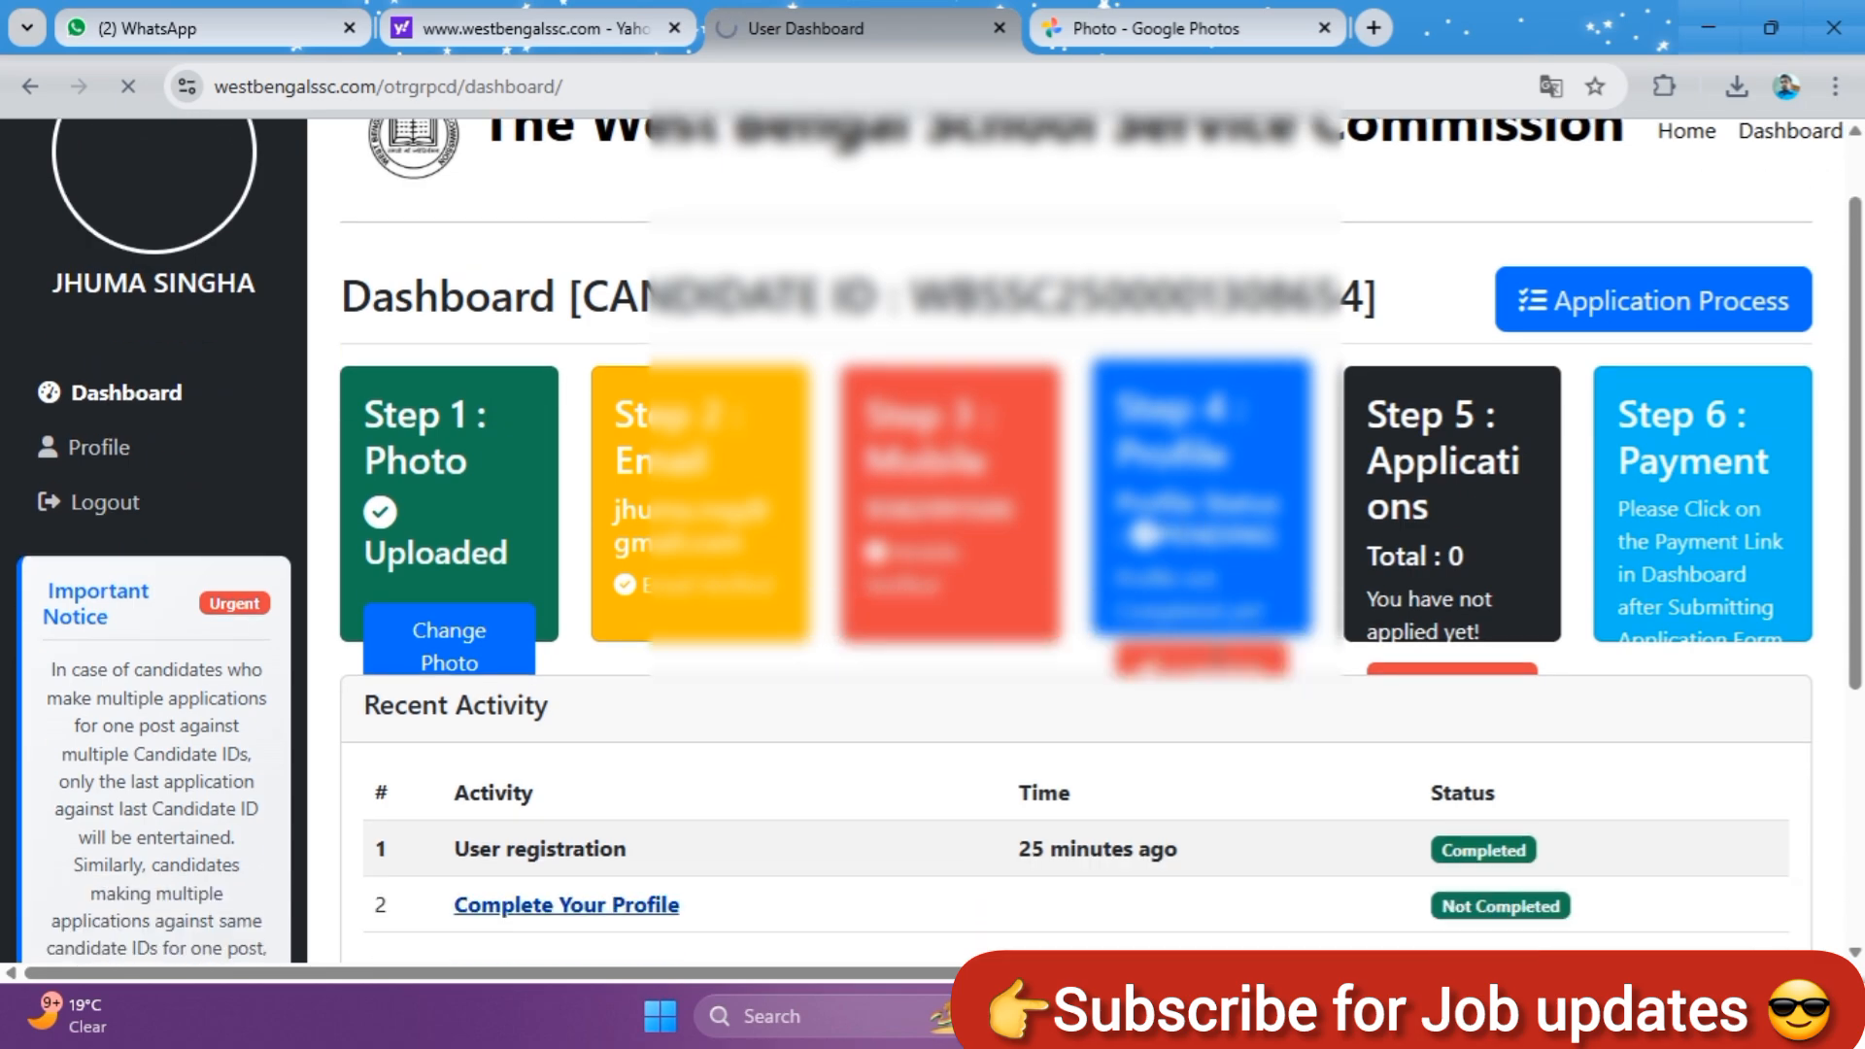
left_click(1205, 684)
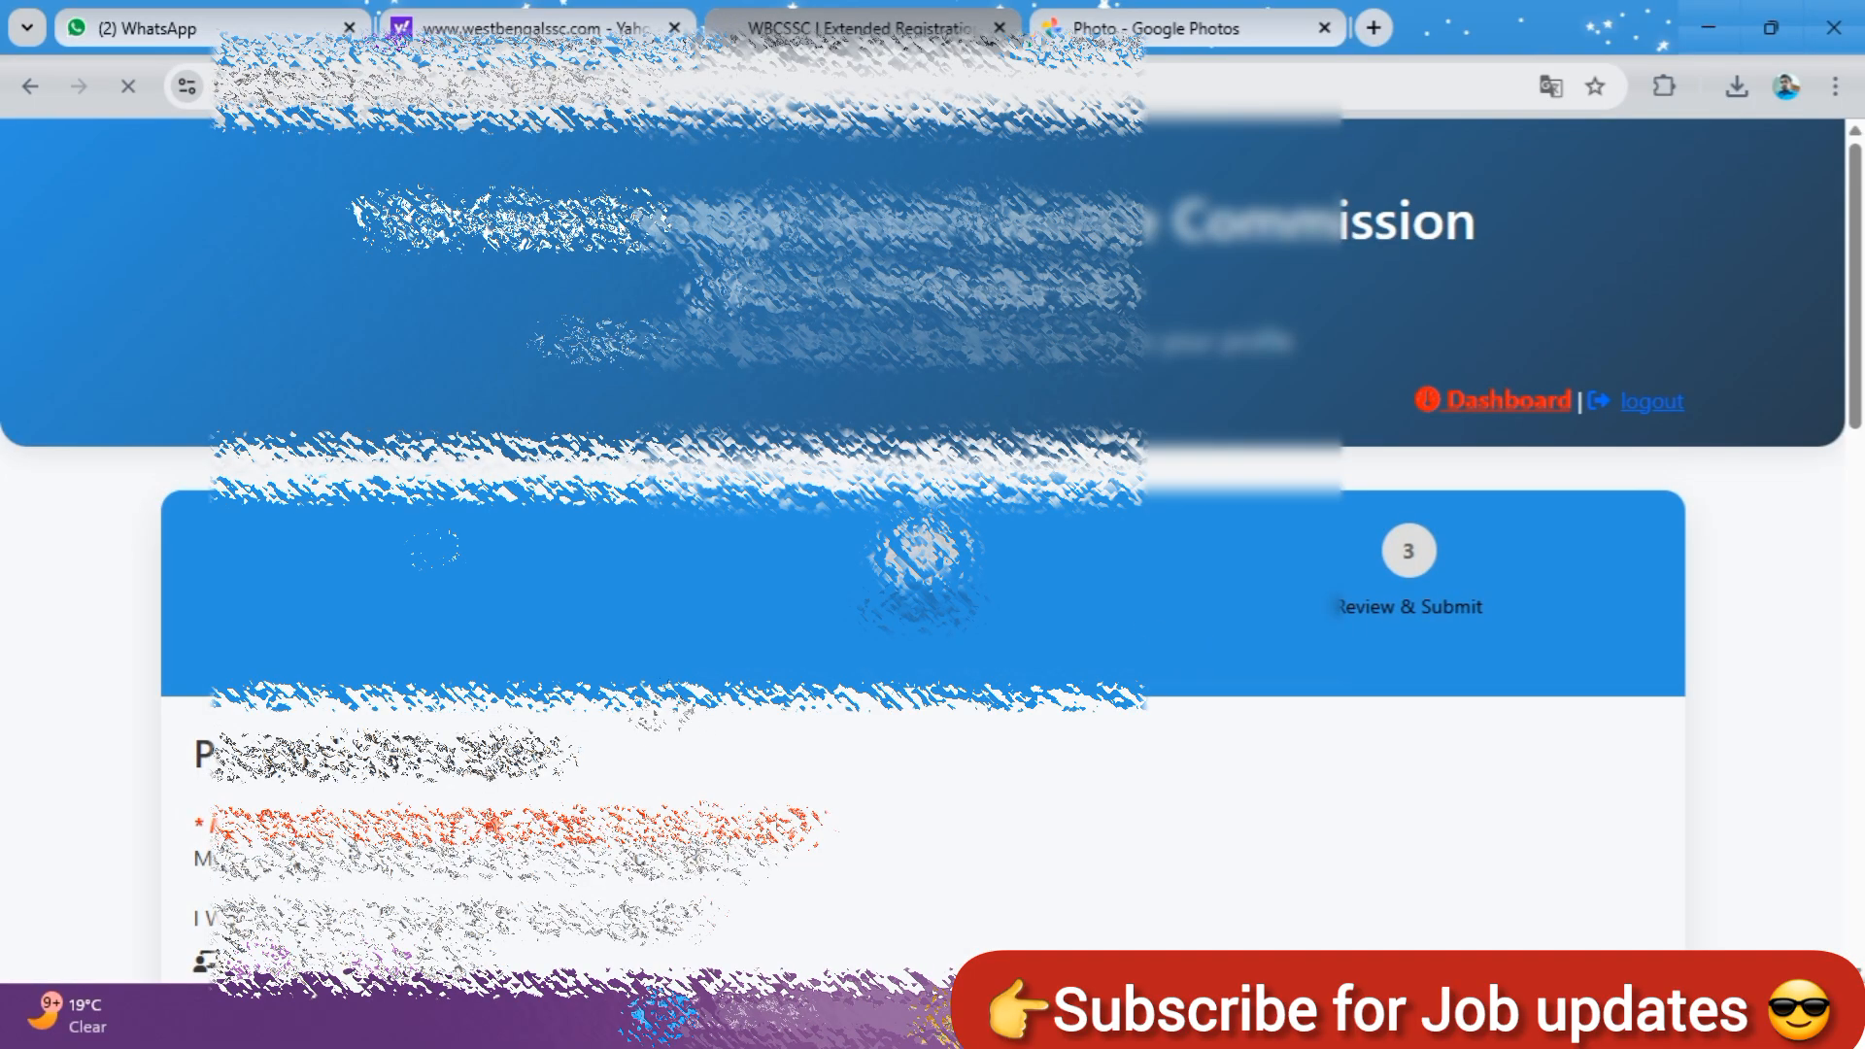
scroll(933, 544, "down", 4)
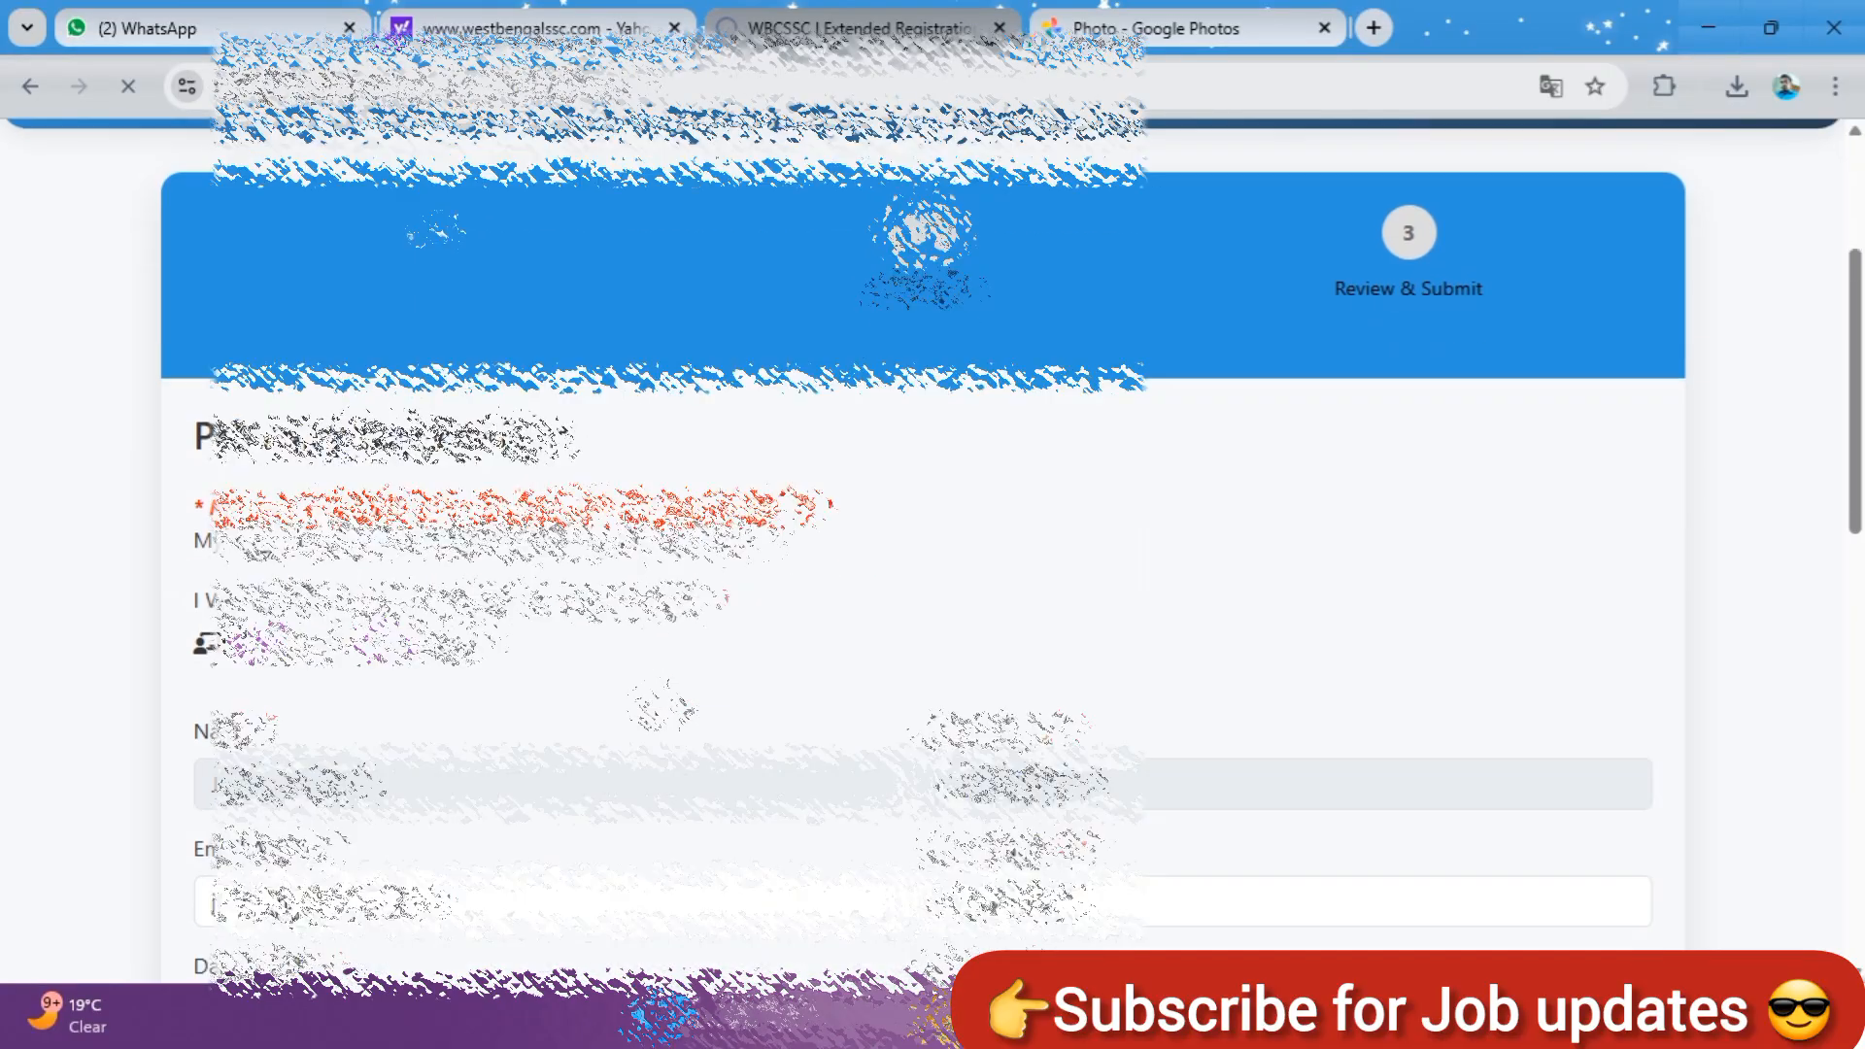
scroll(933, 544, "down", 8)
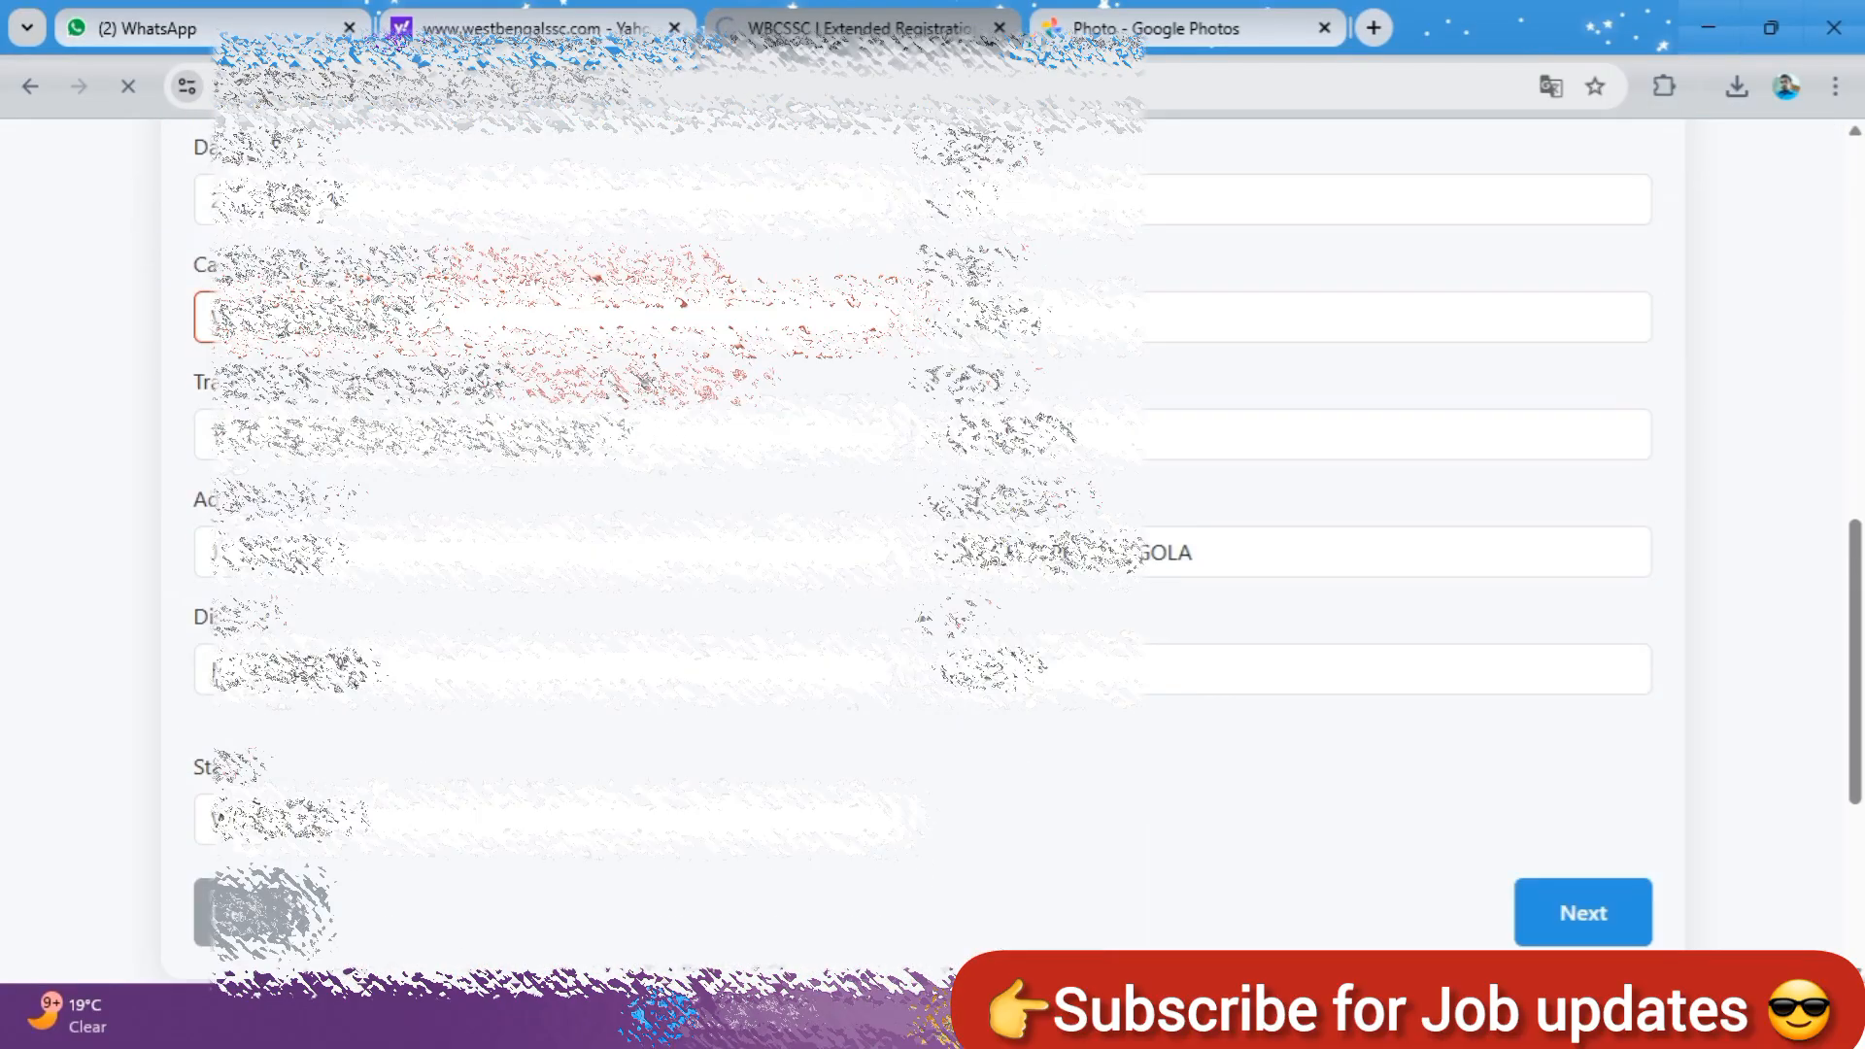
scroll(893, 679, "down", 2)
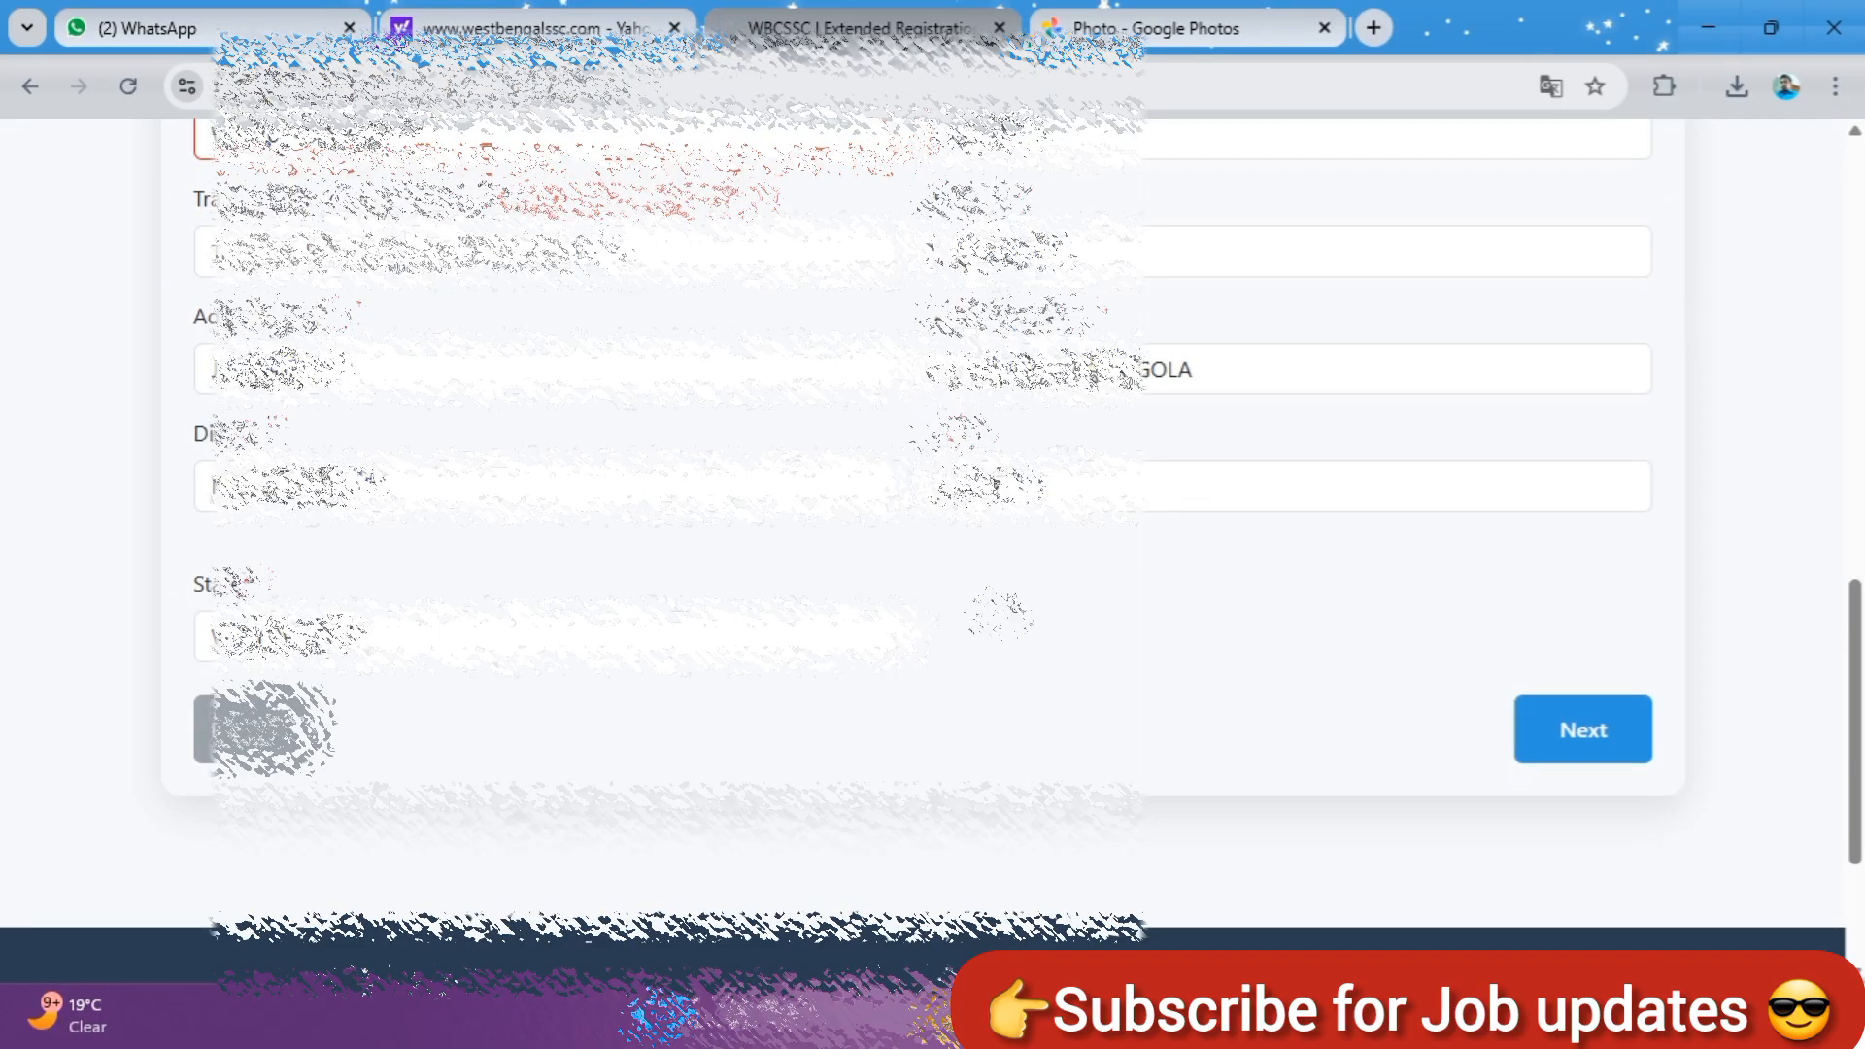
scroll(1436, 853, "up", 1)
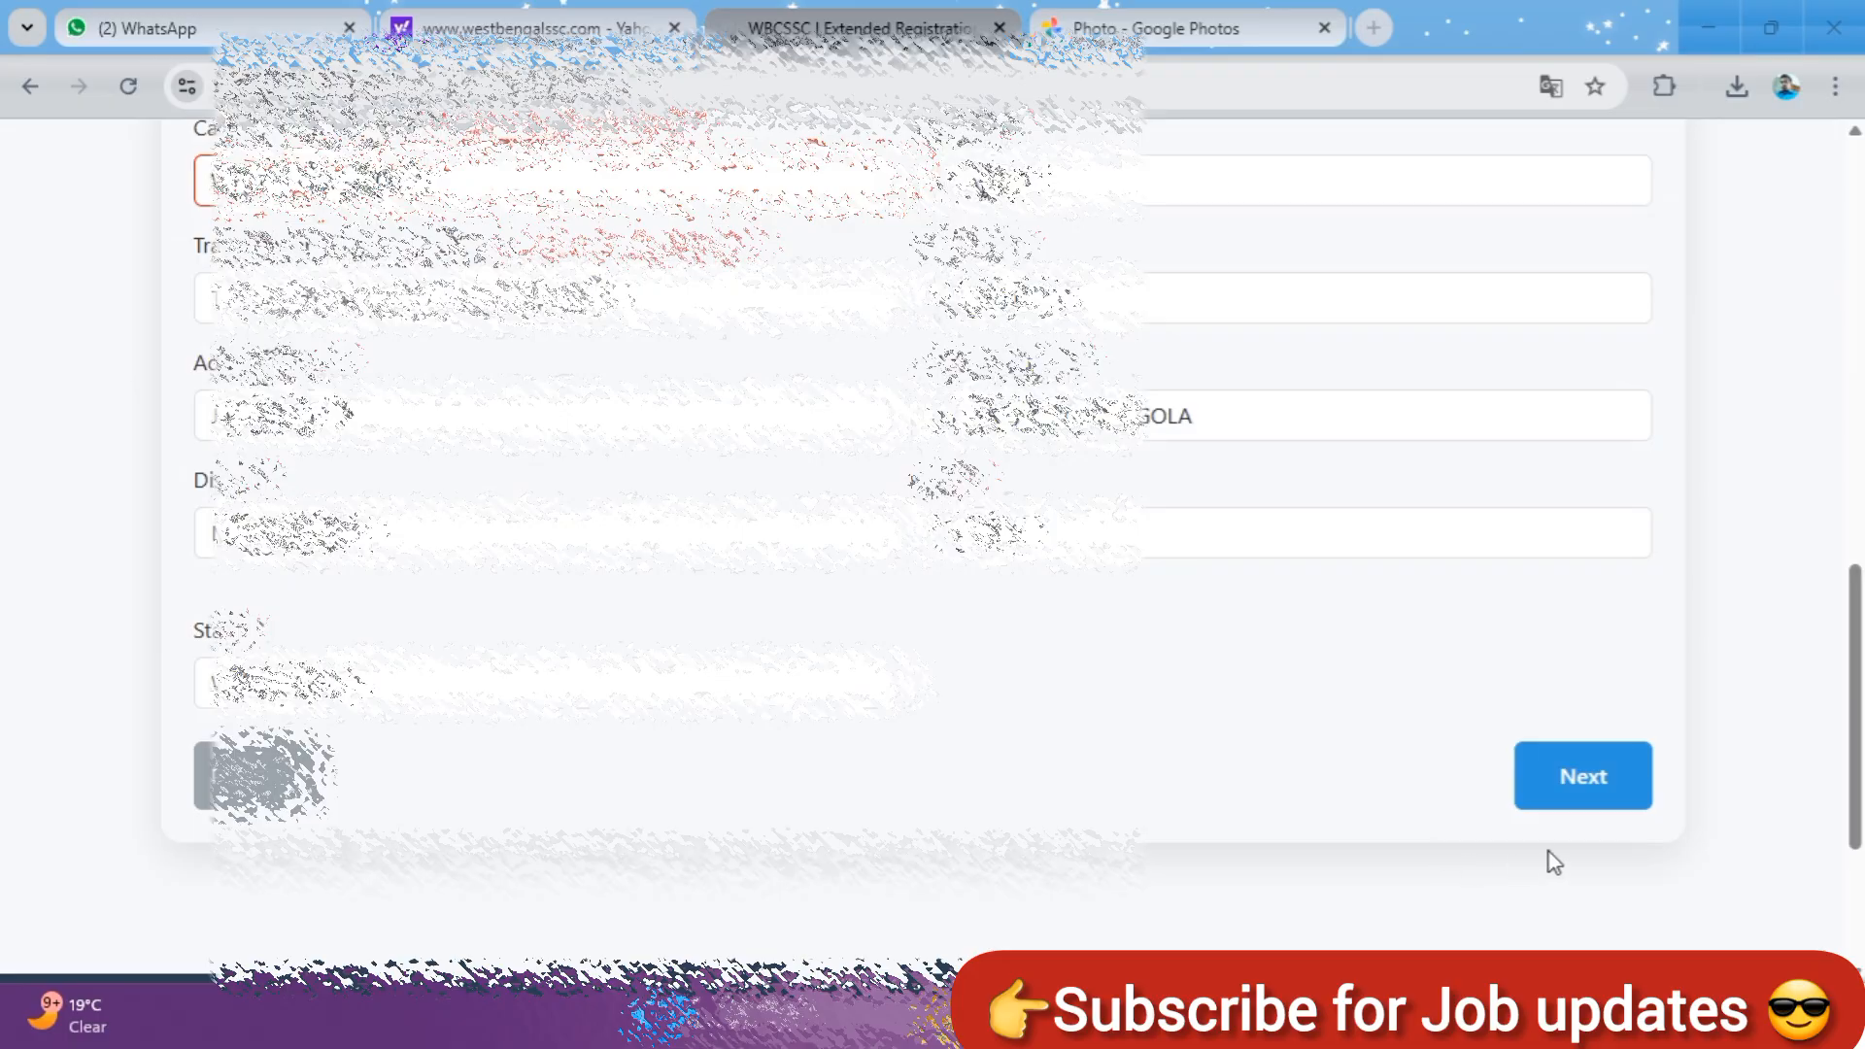
left_click(1591, 795)
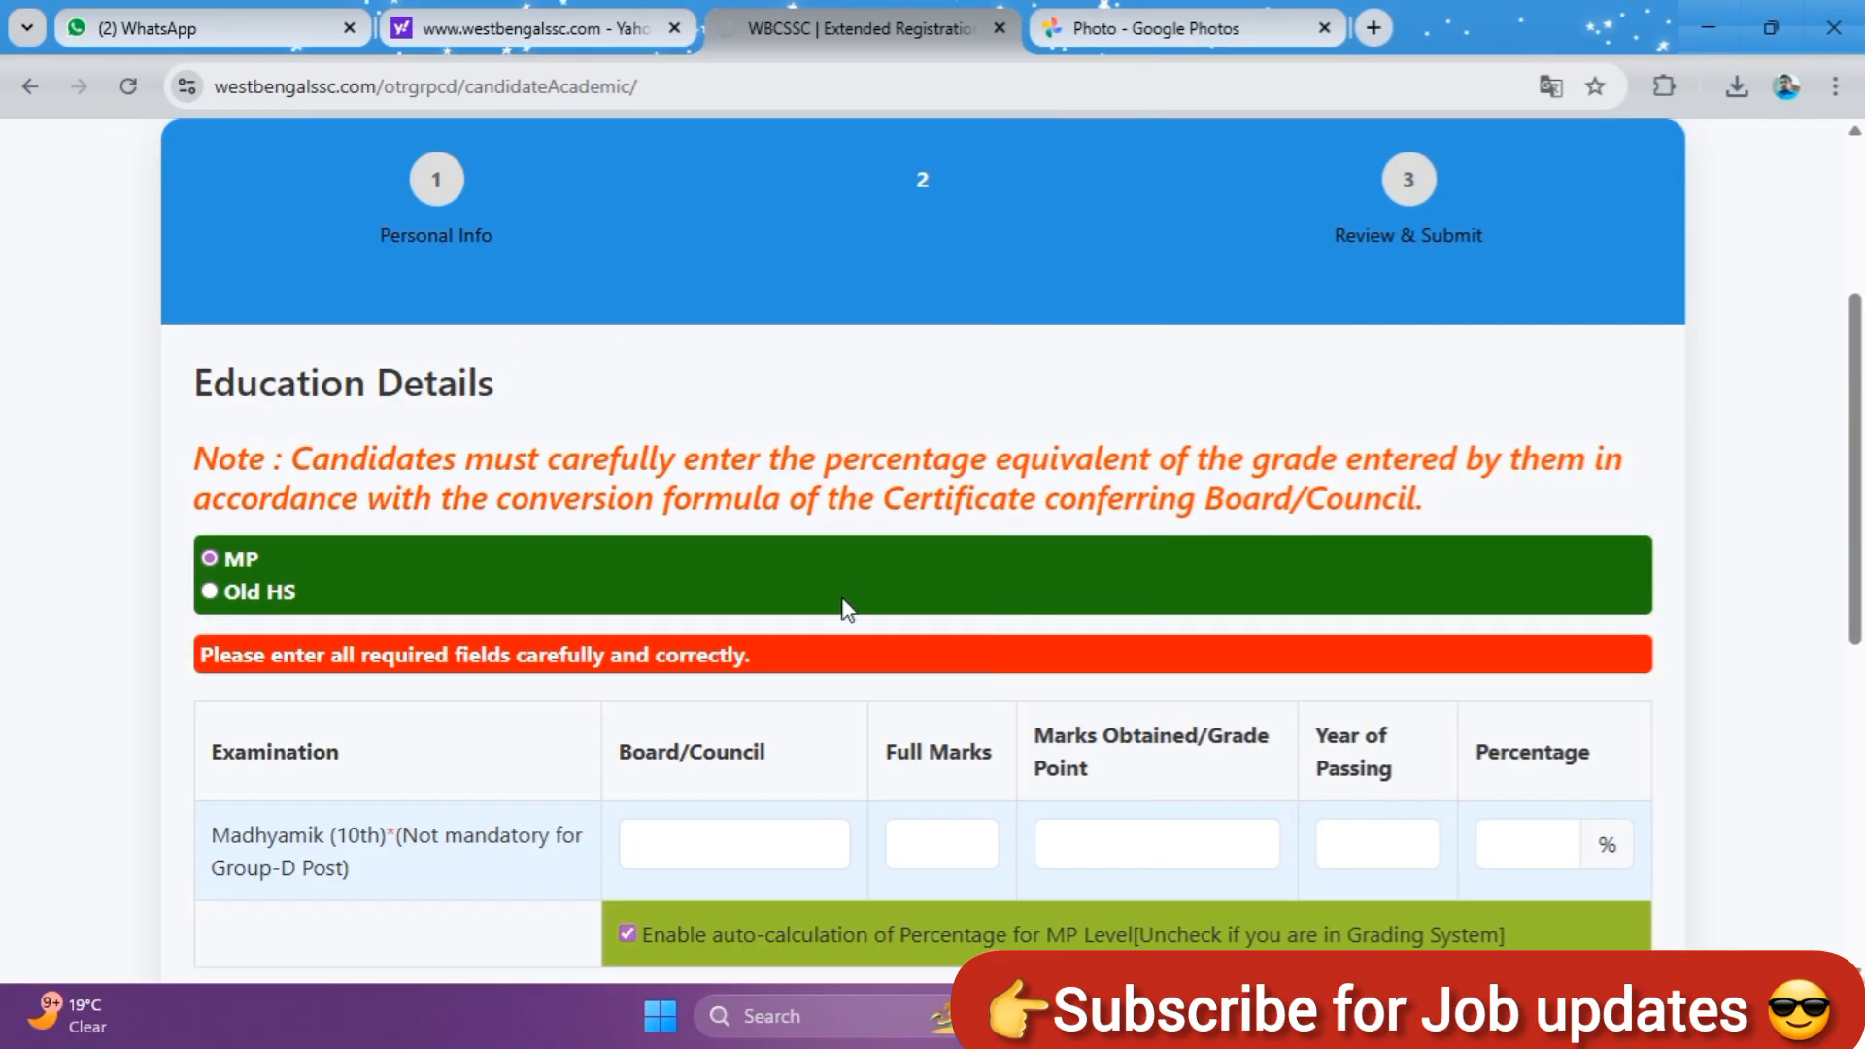
Fill in the Madhyamik (10th) row with the West Bengal board, full marks 700, marks obtained 417 and passing year 2015
scroll(839, 625, "down", 2)
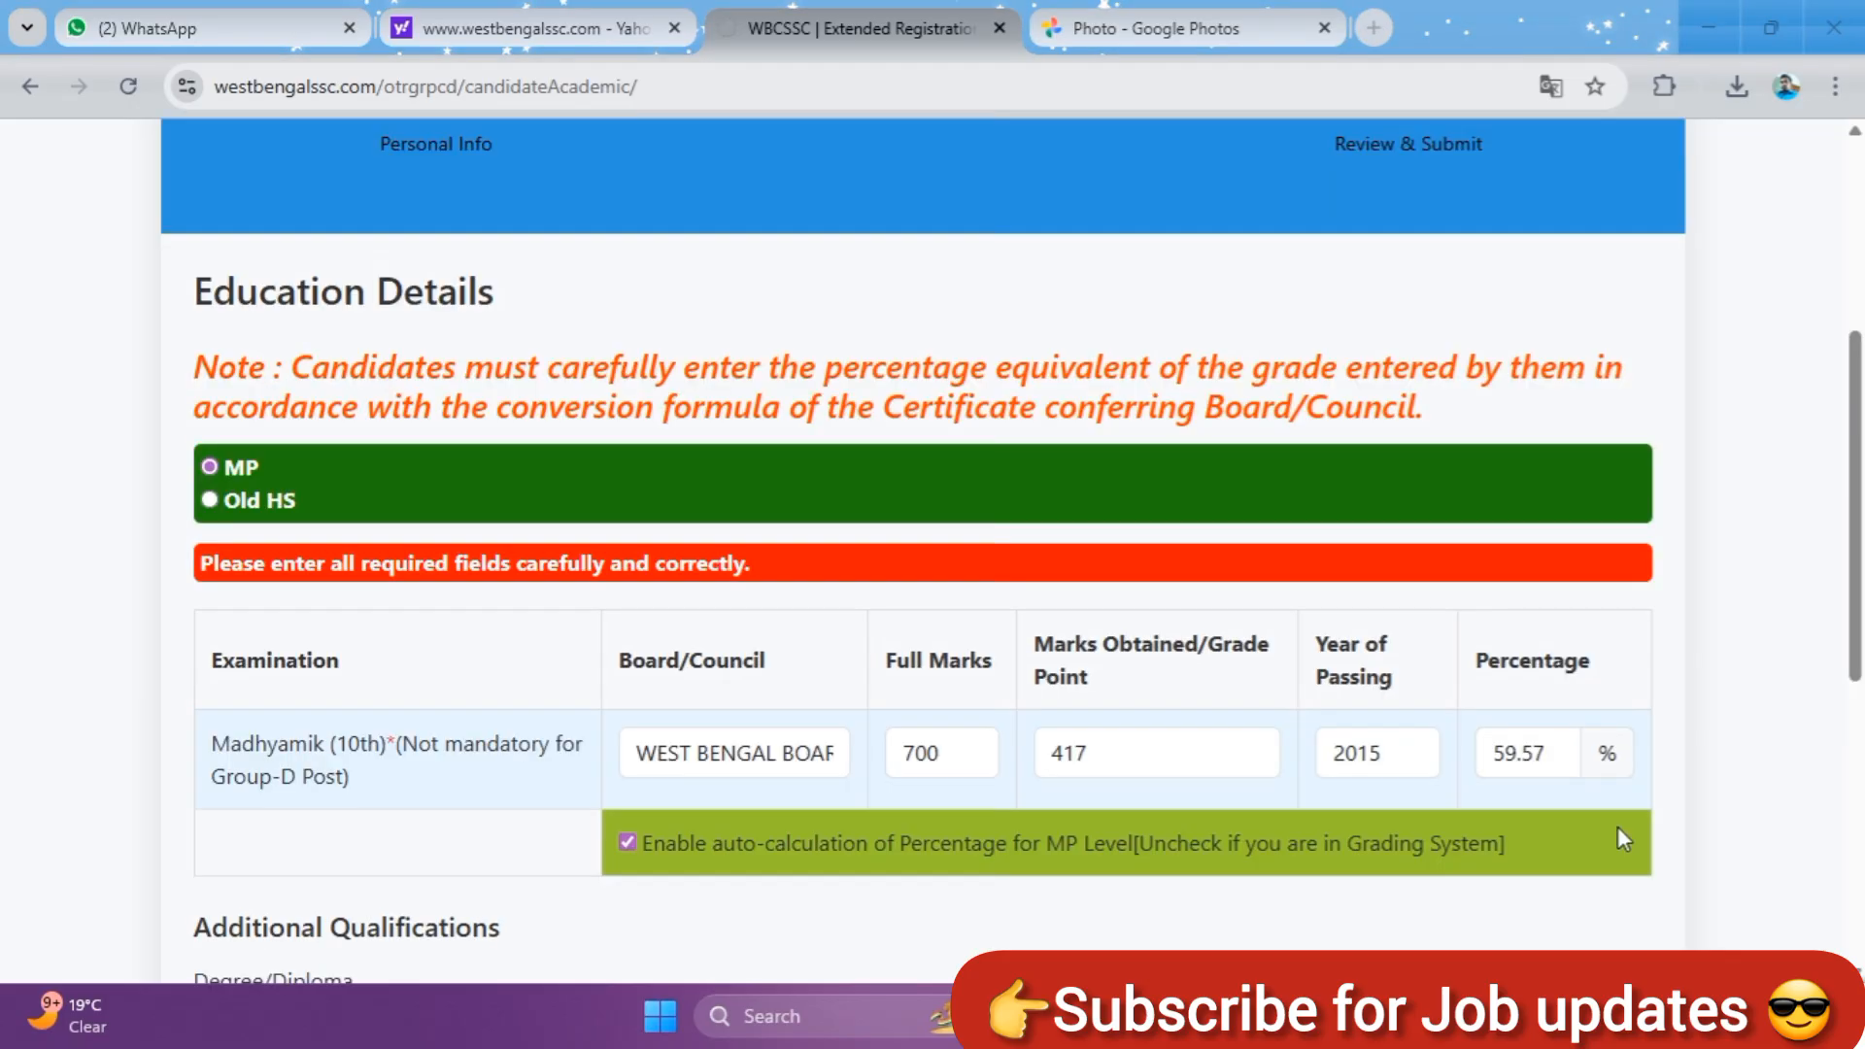
scroll(1618, 831, "down", 1)
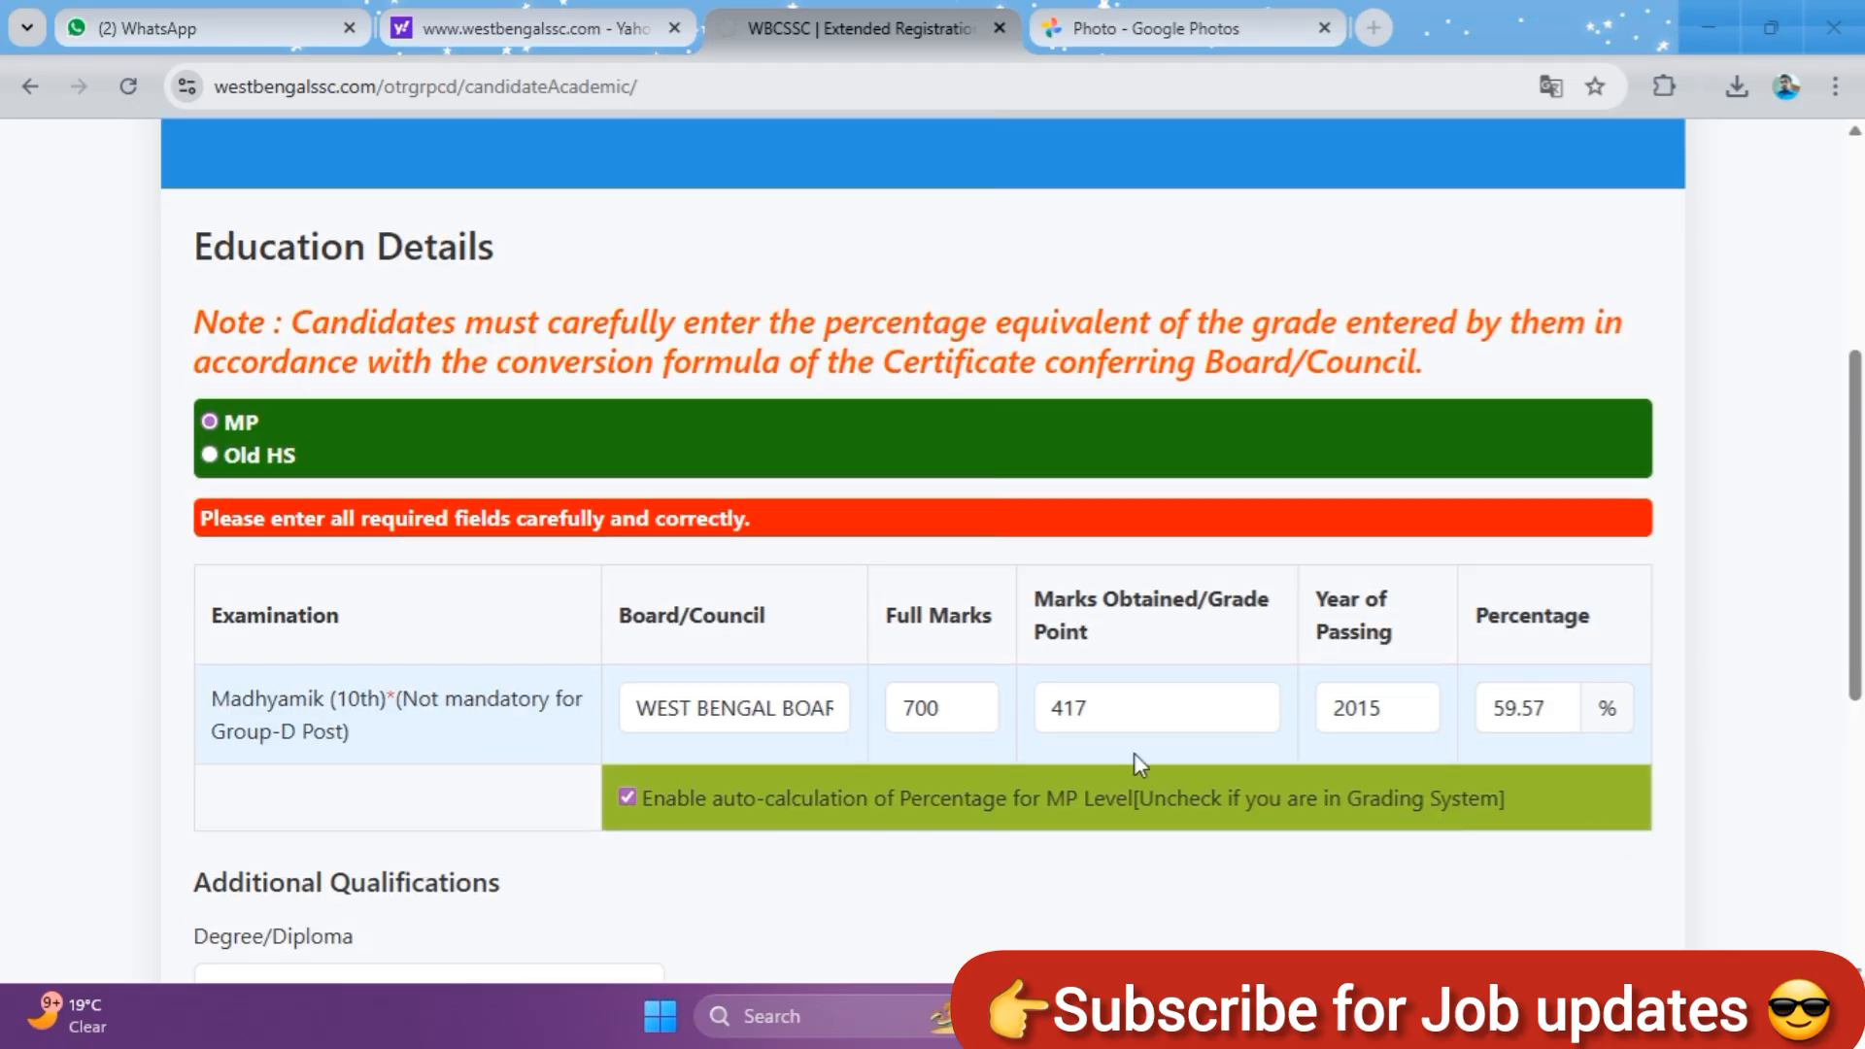
Enter BA as the additional degree/diploma qualification and proceed to the profile review
scroll(1133, 754, "down", 4)
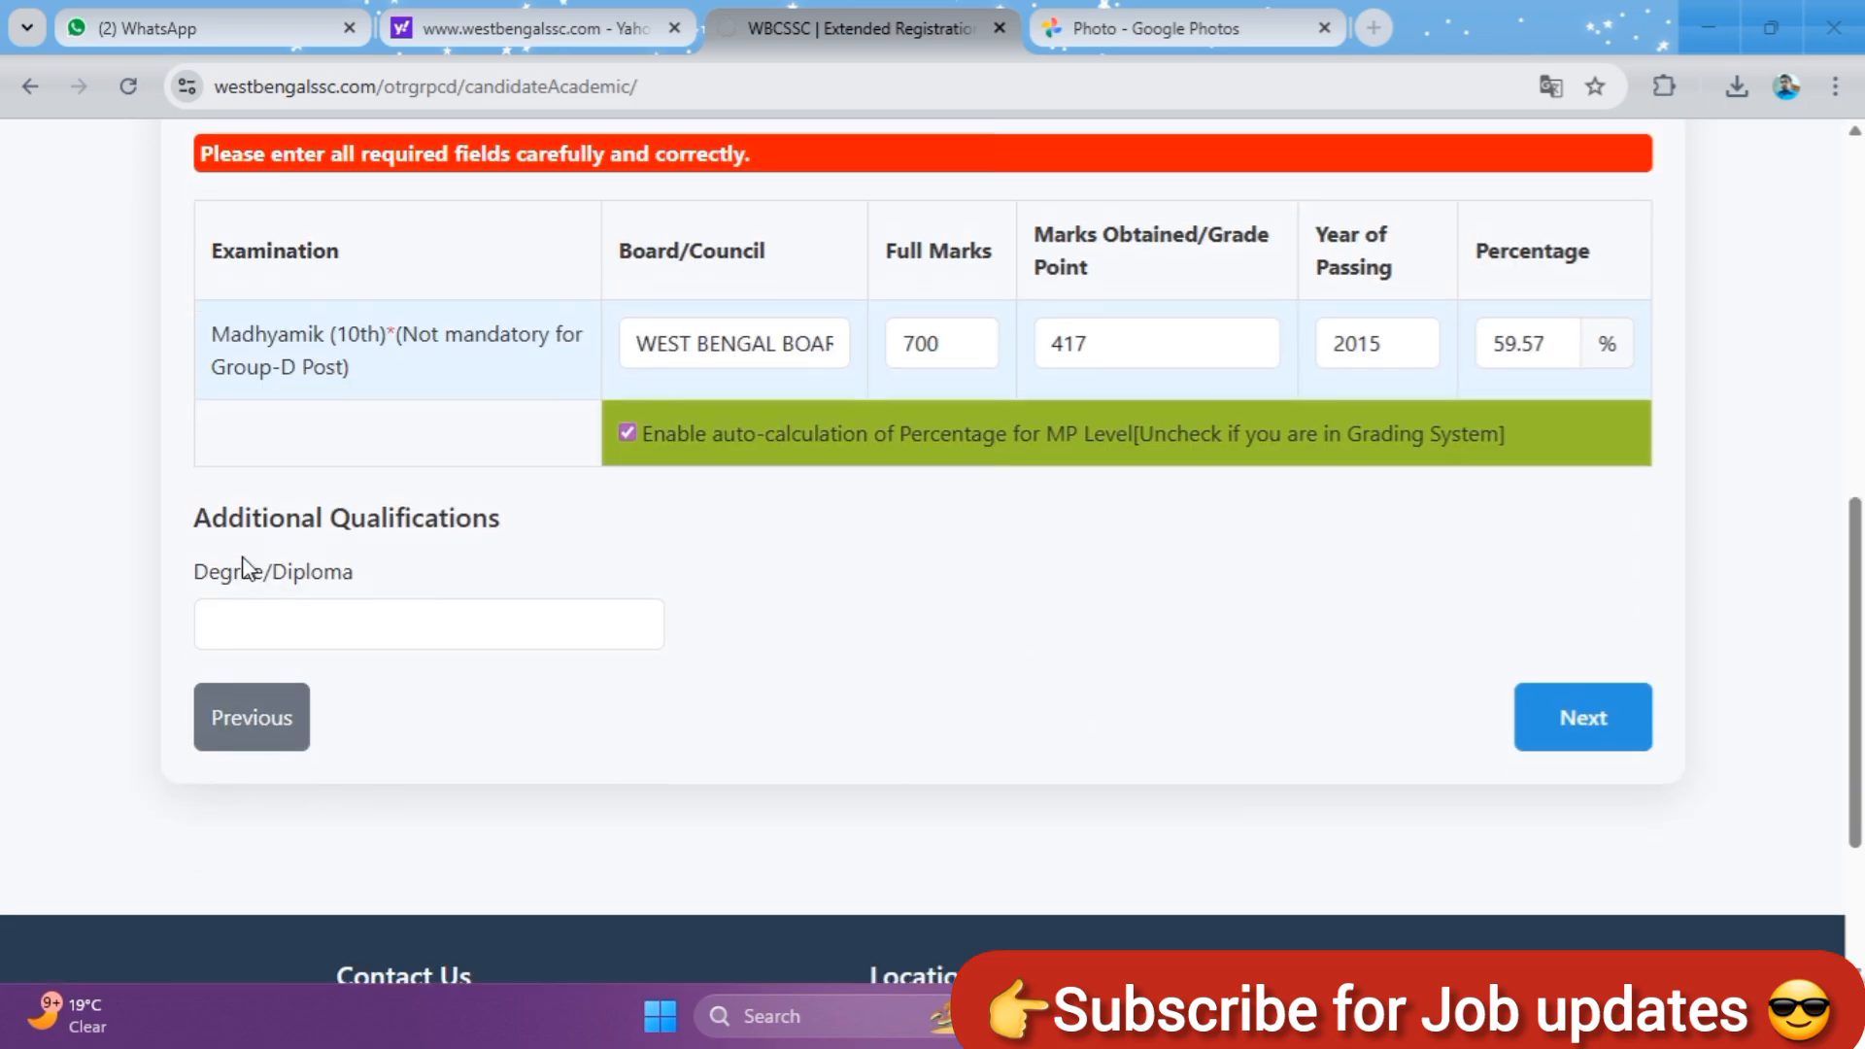
left_click(337, 626)
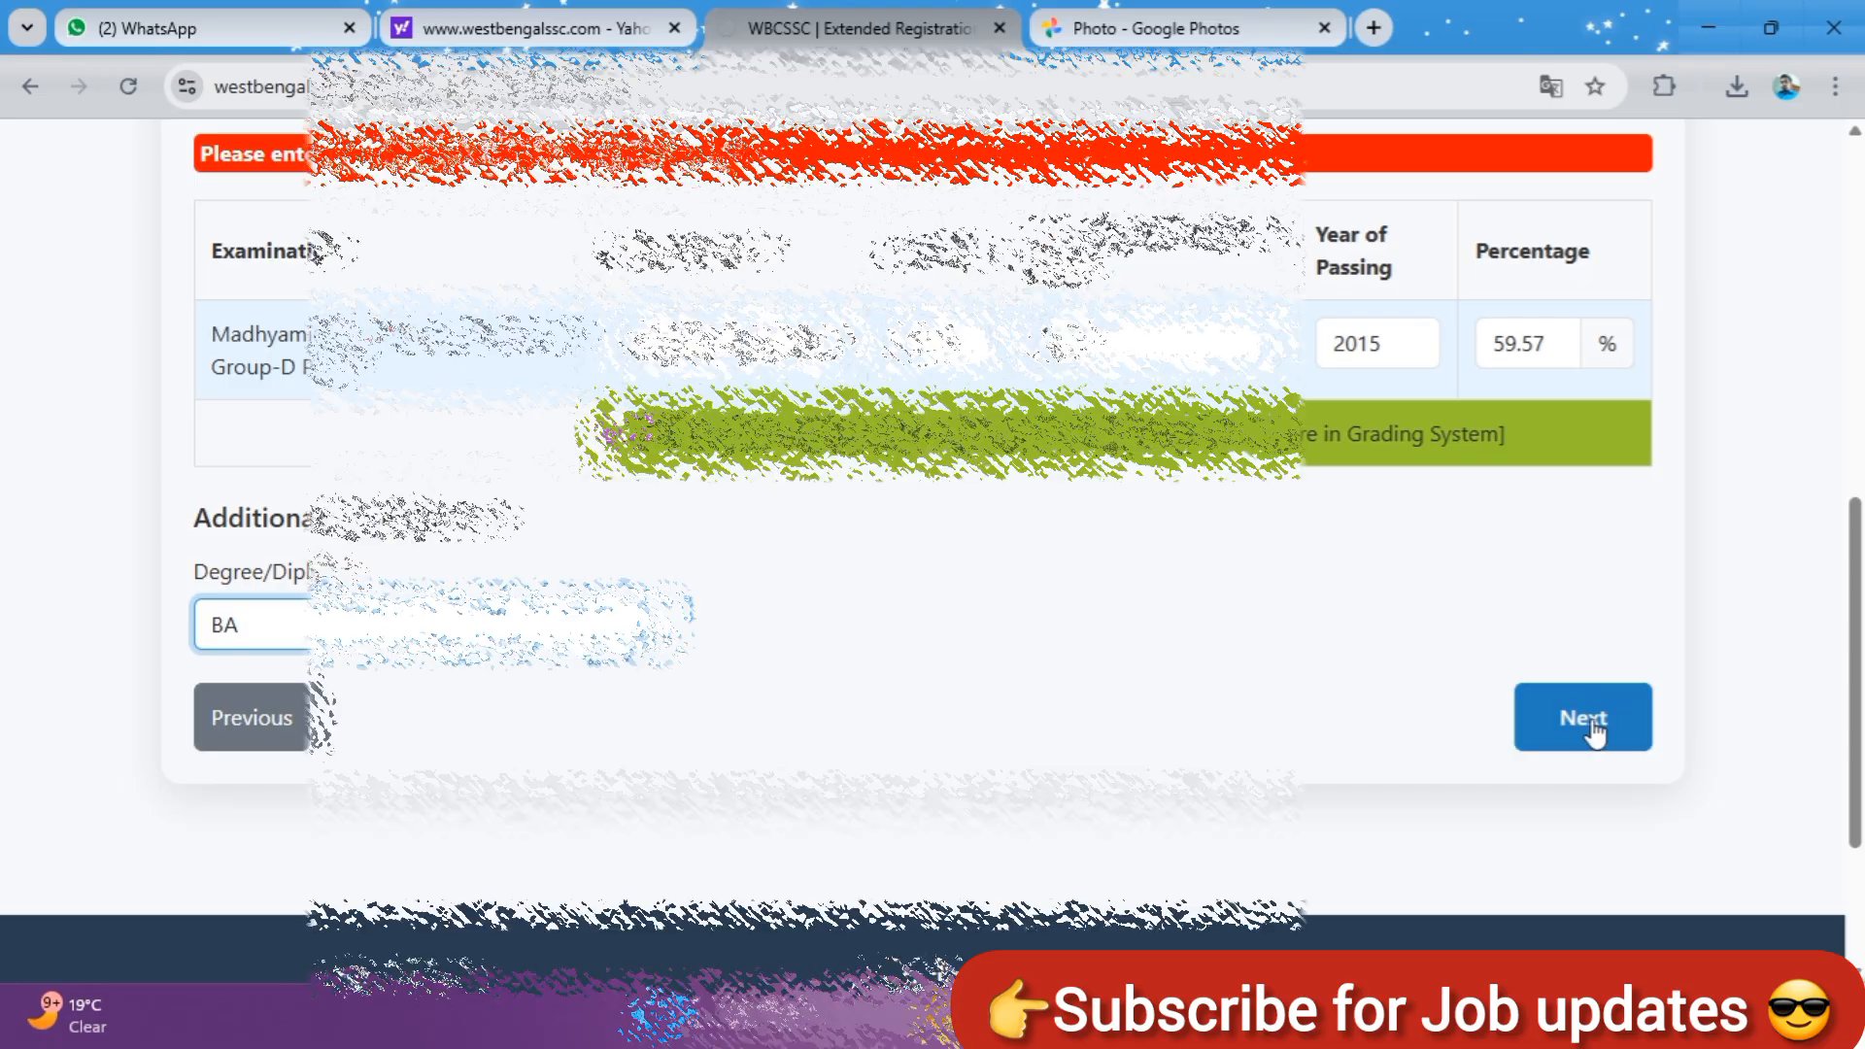
left_click(1591, 721)
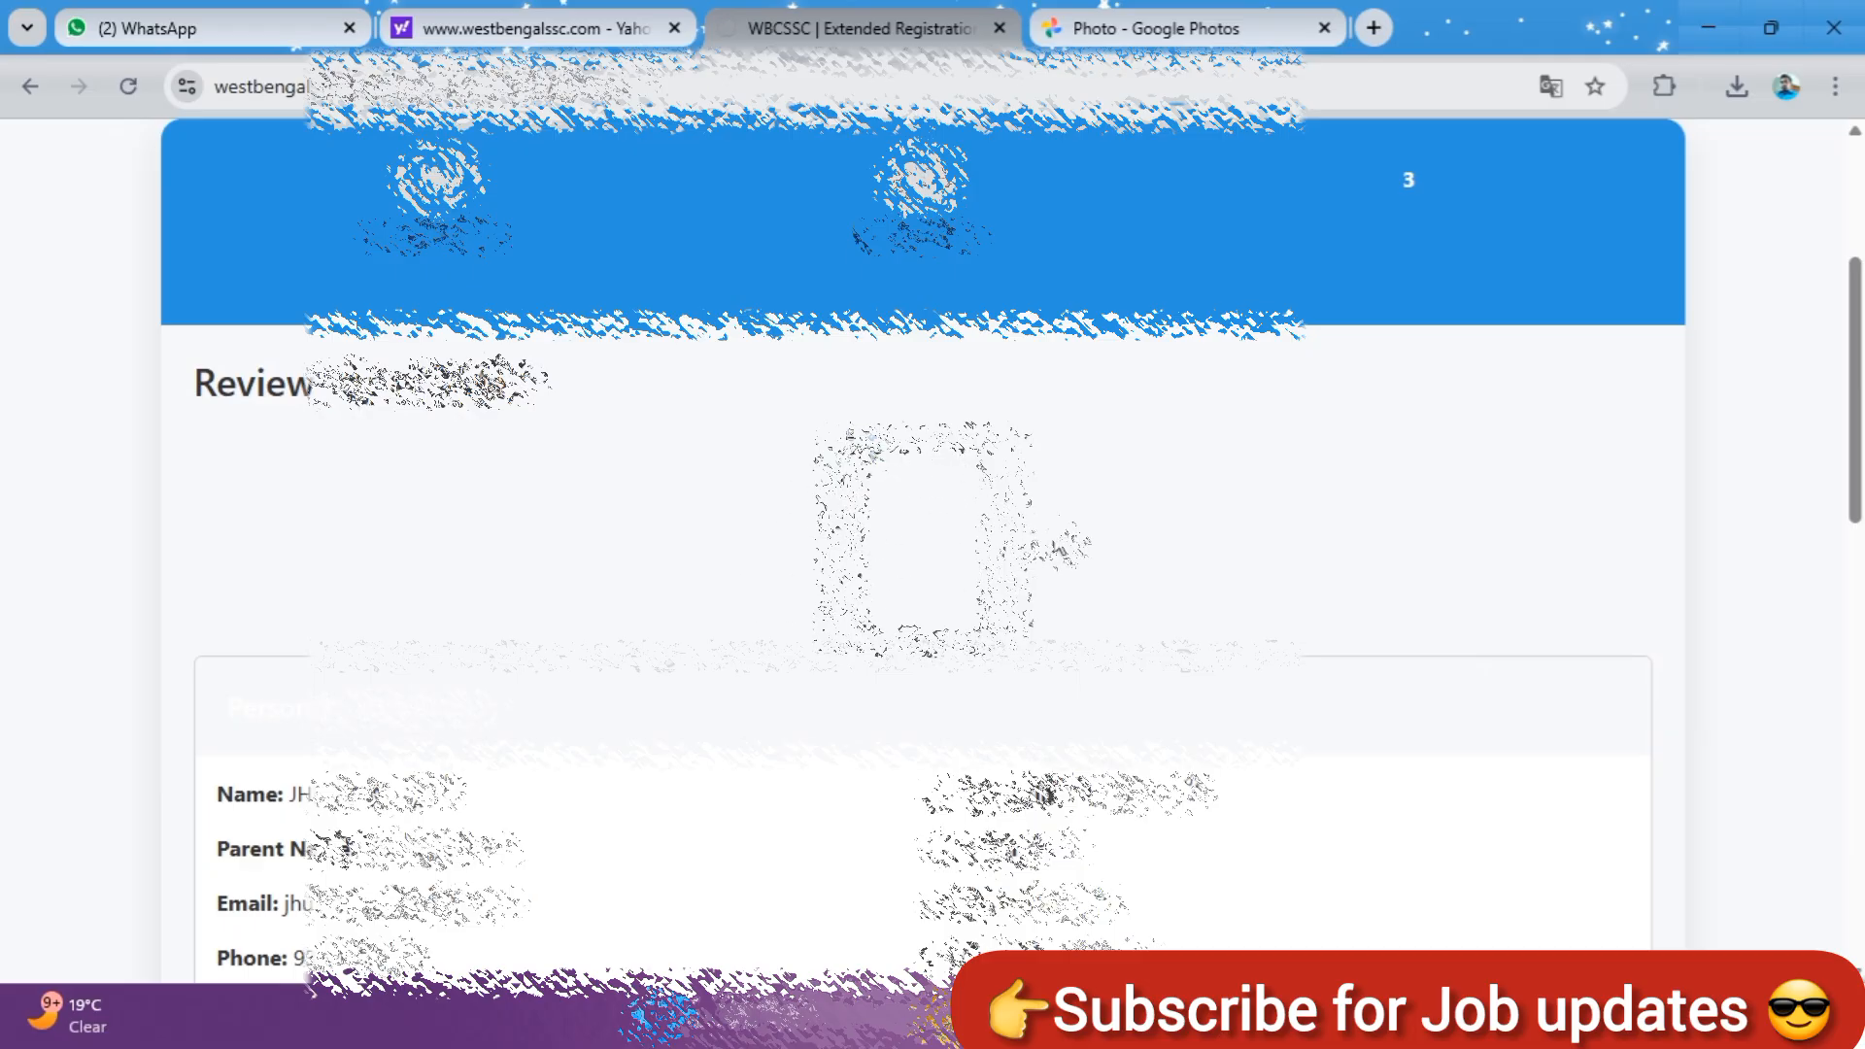
Review the profile details, certify them as accurate and complete, submit the profile form with confirmation and return to the home dashboard
scroll(922, 544, "down", 9)
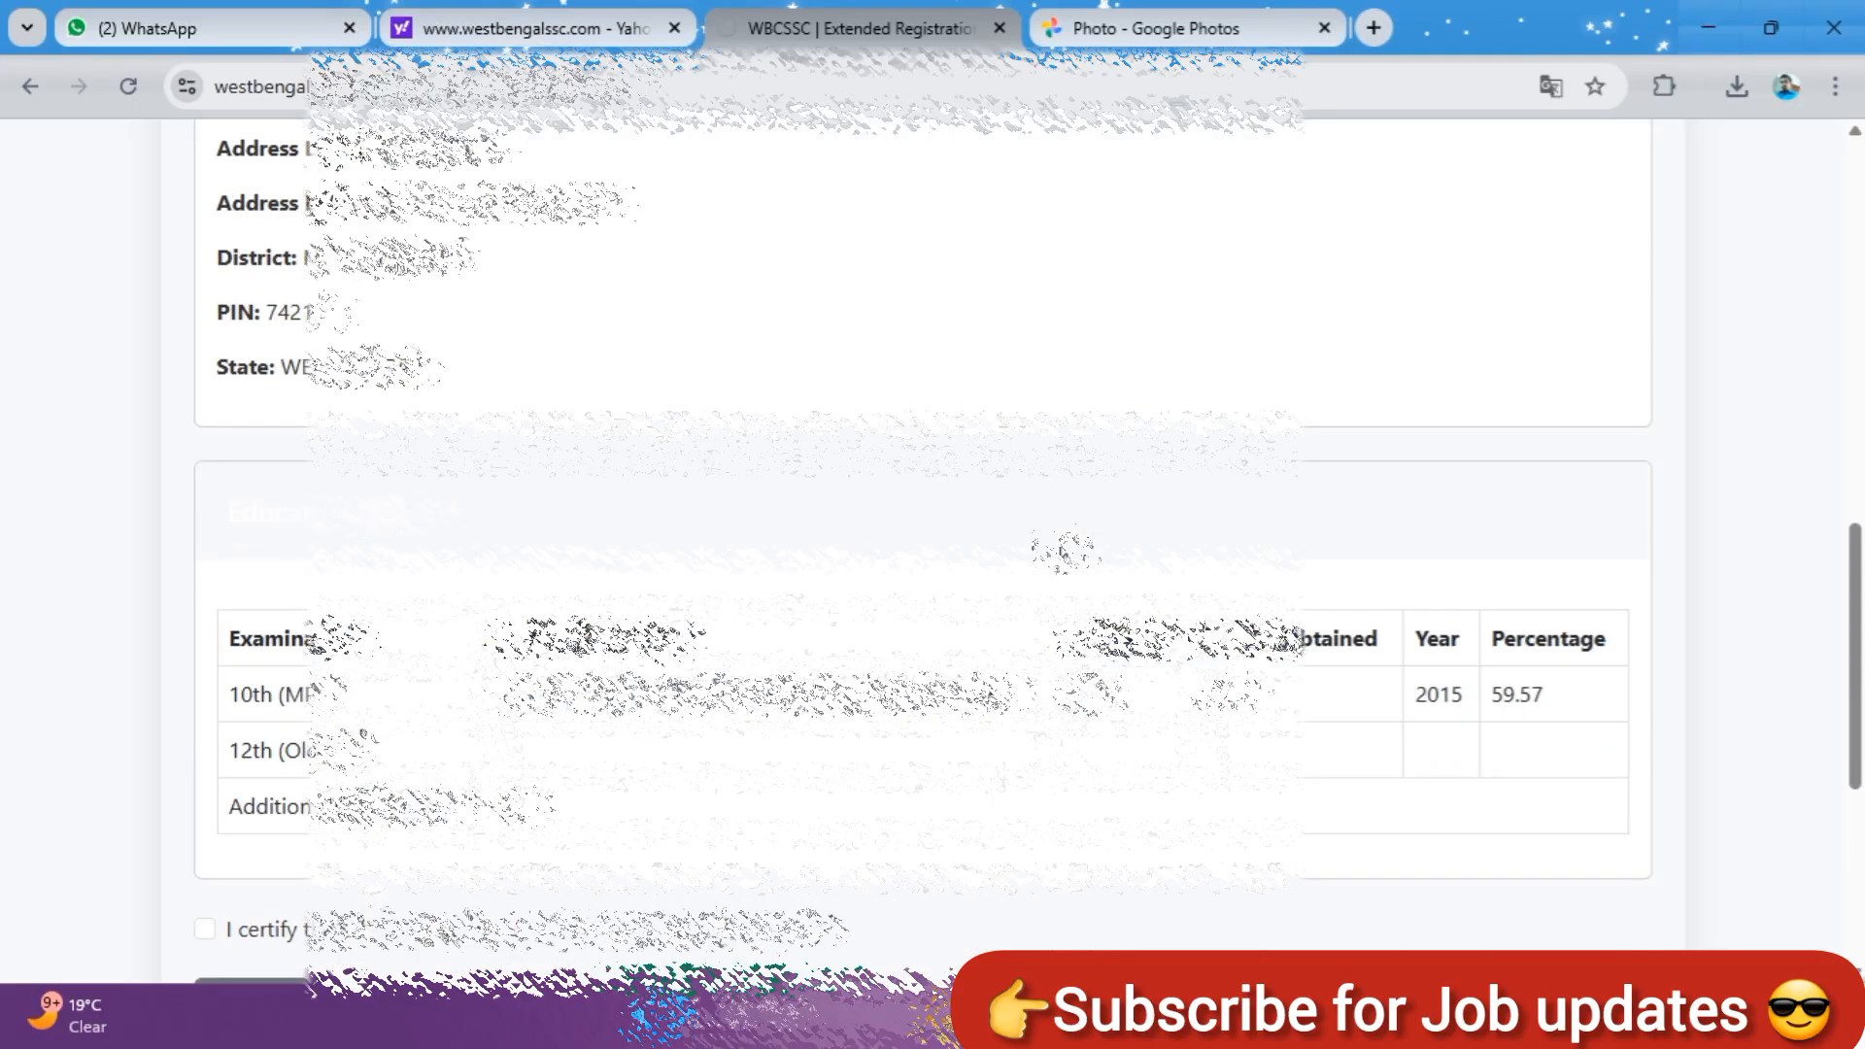
scroll(1059, 549, "down", 4)
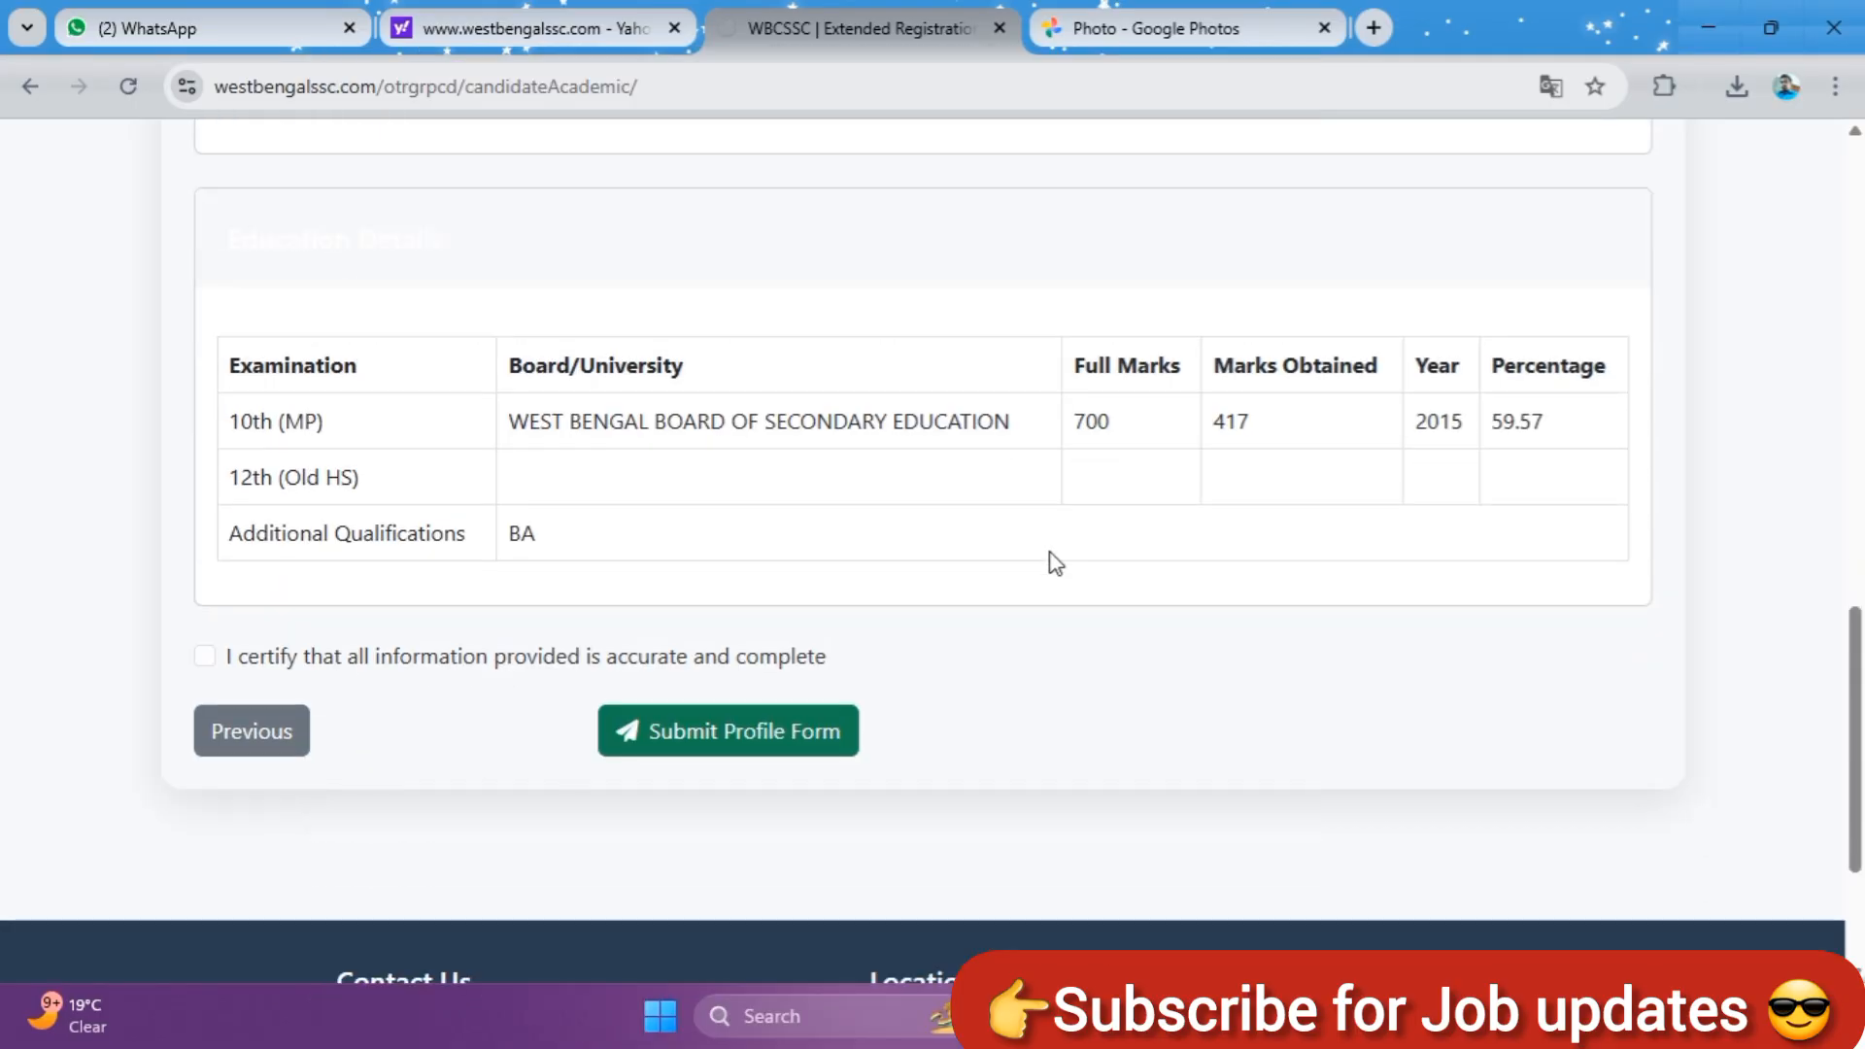
left_click(195, 658)
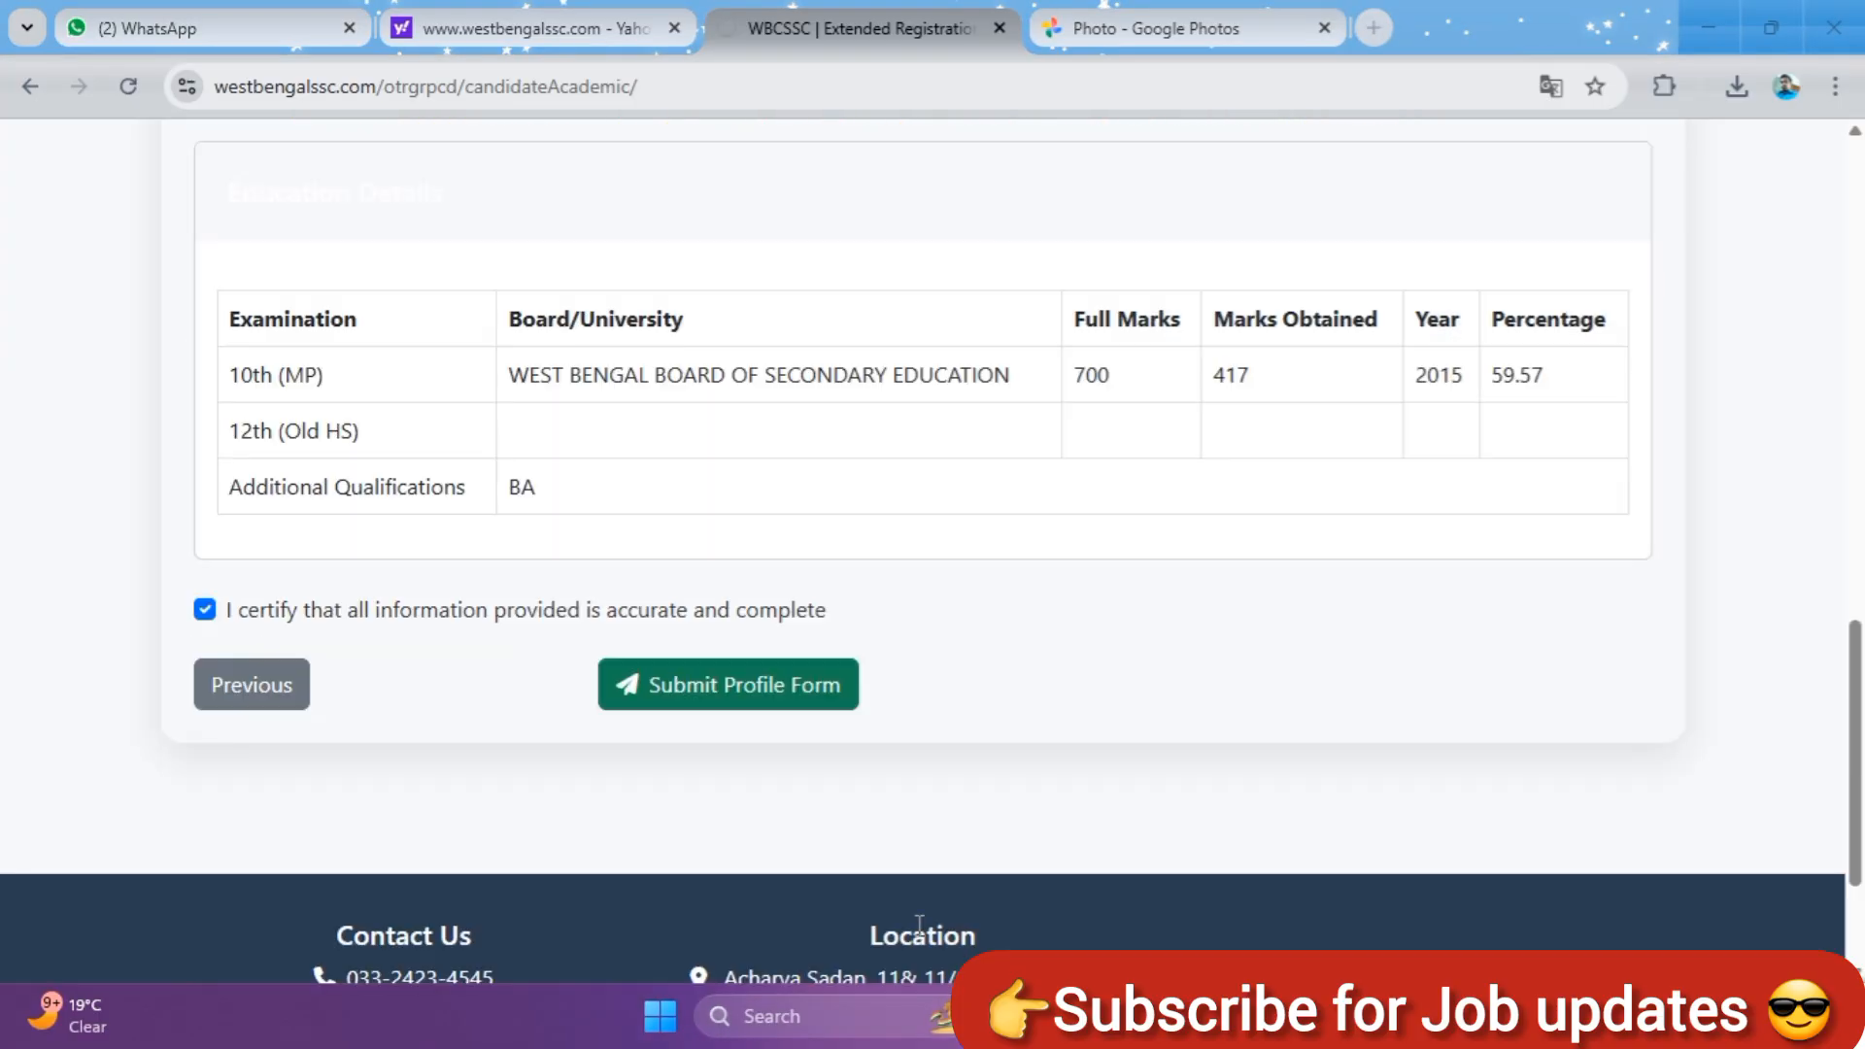
left_click(674, 699)
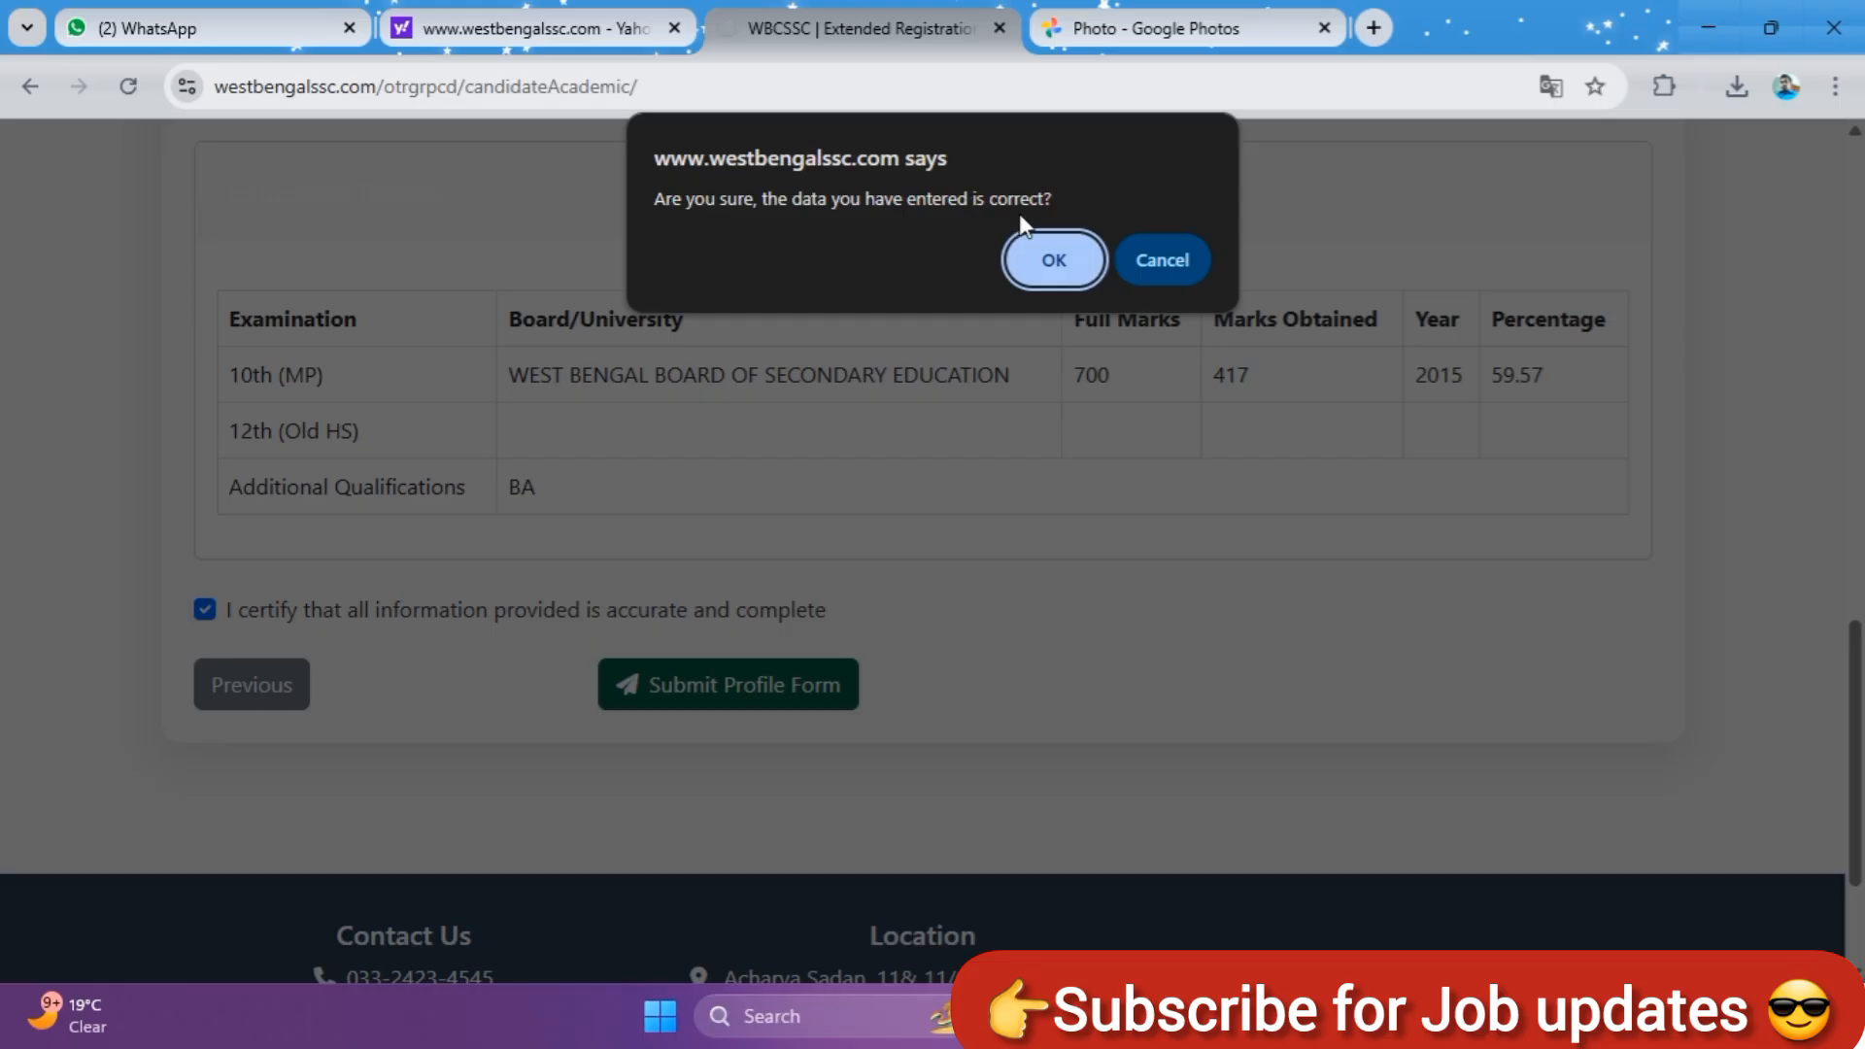
left_click(1071, 269)
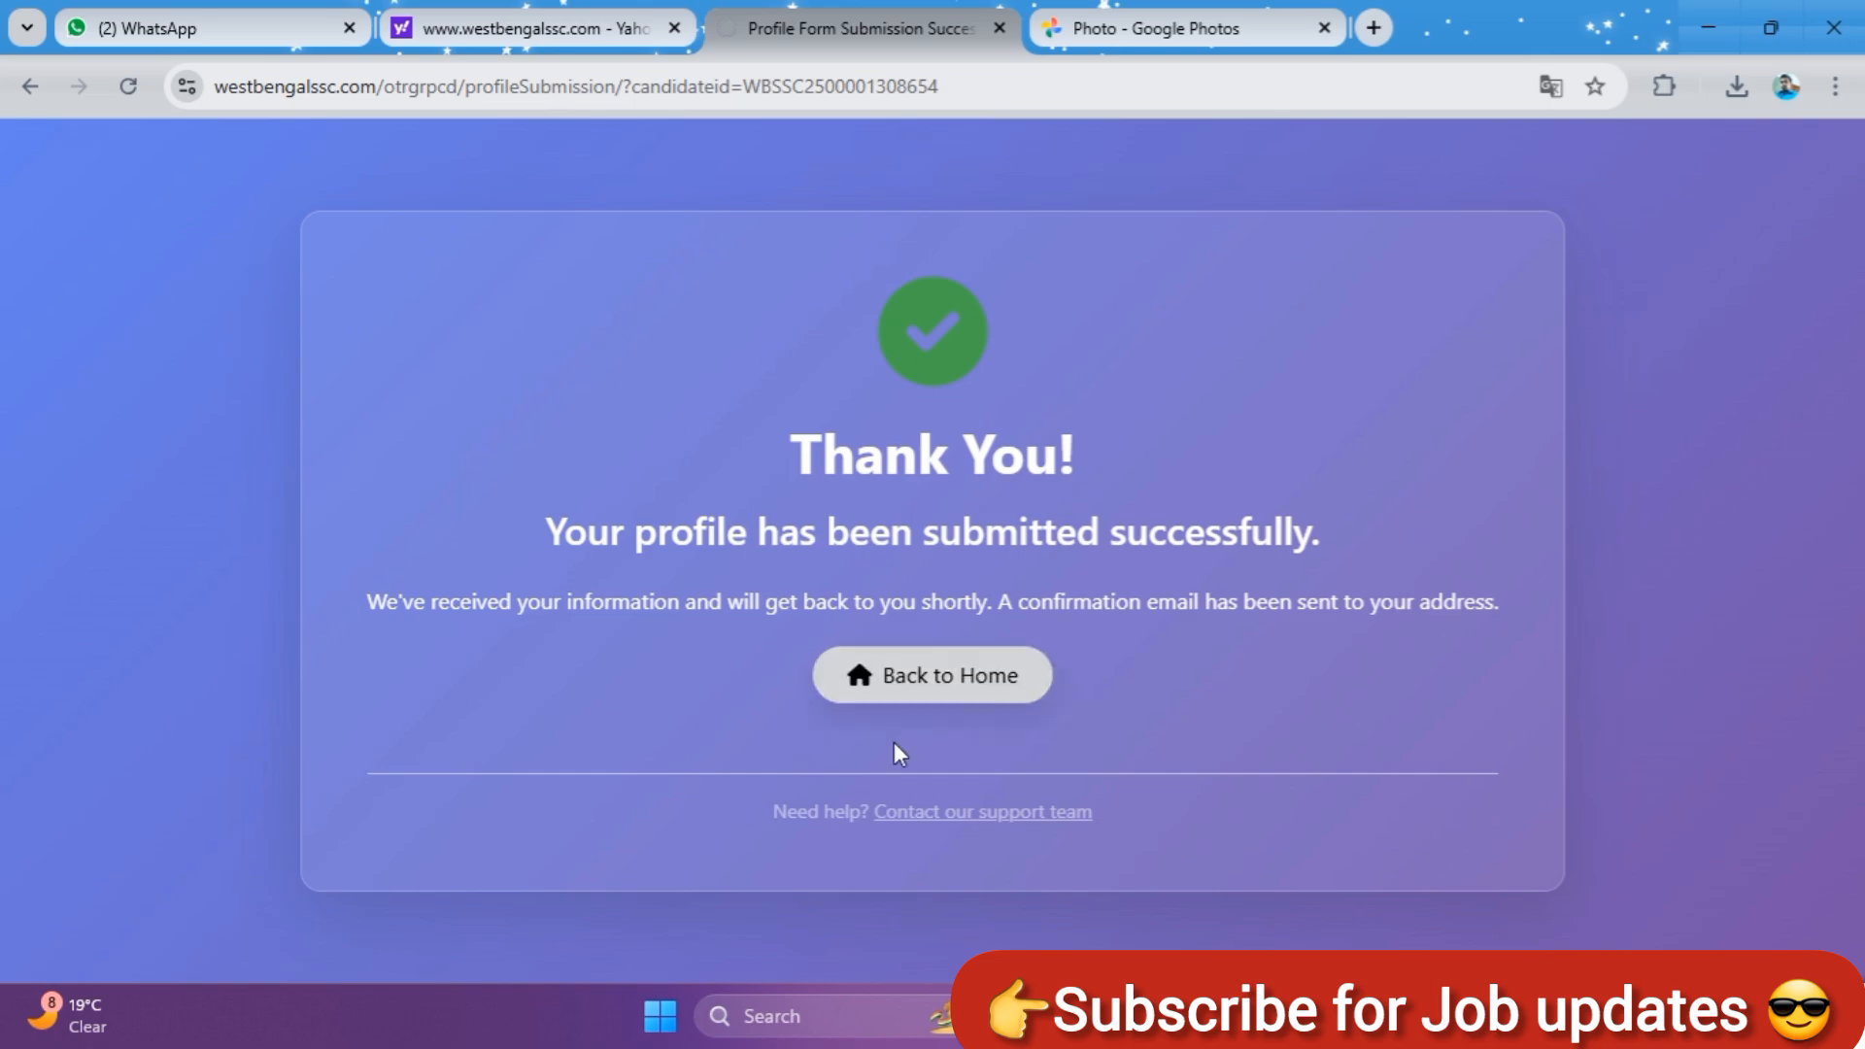
left_click(931, 677)
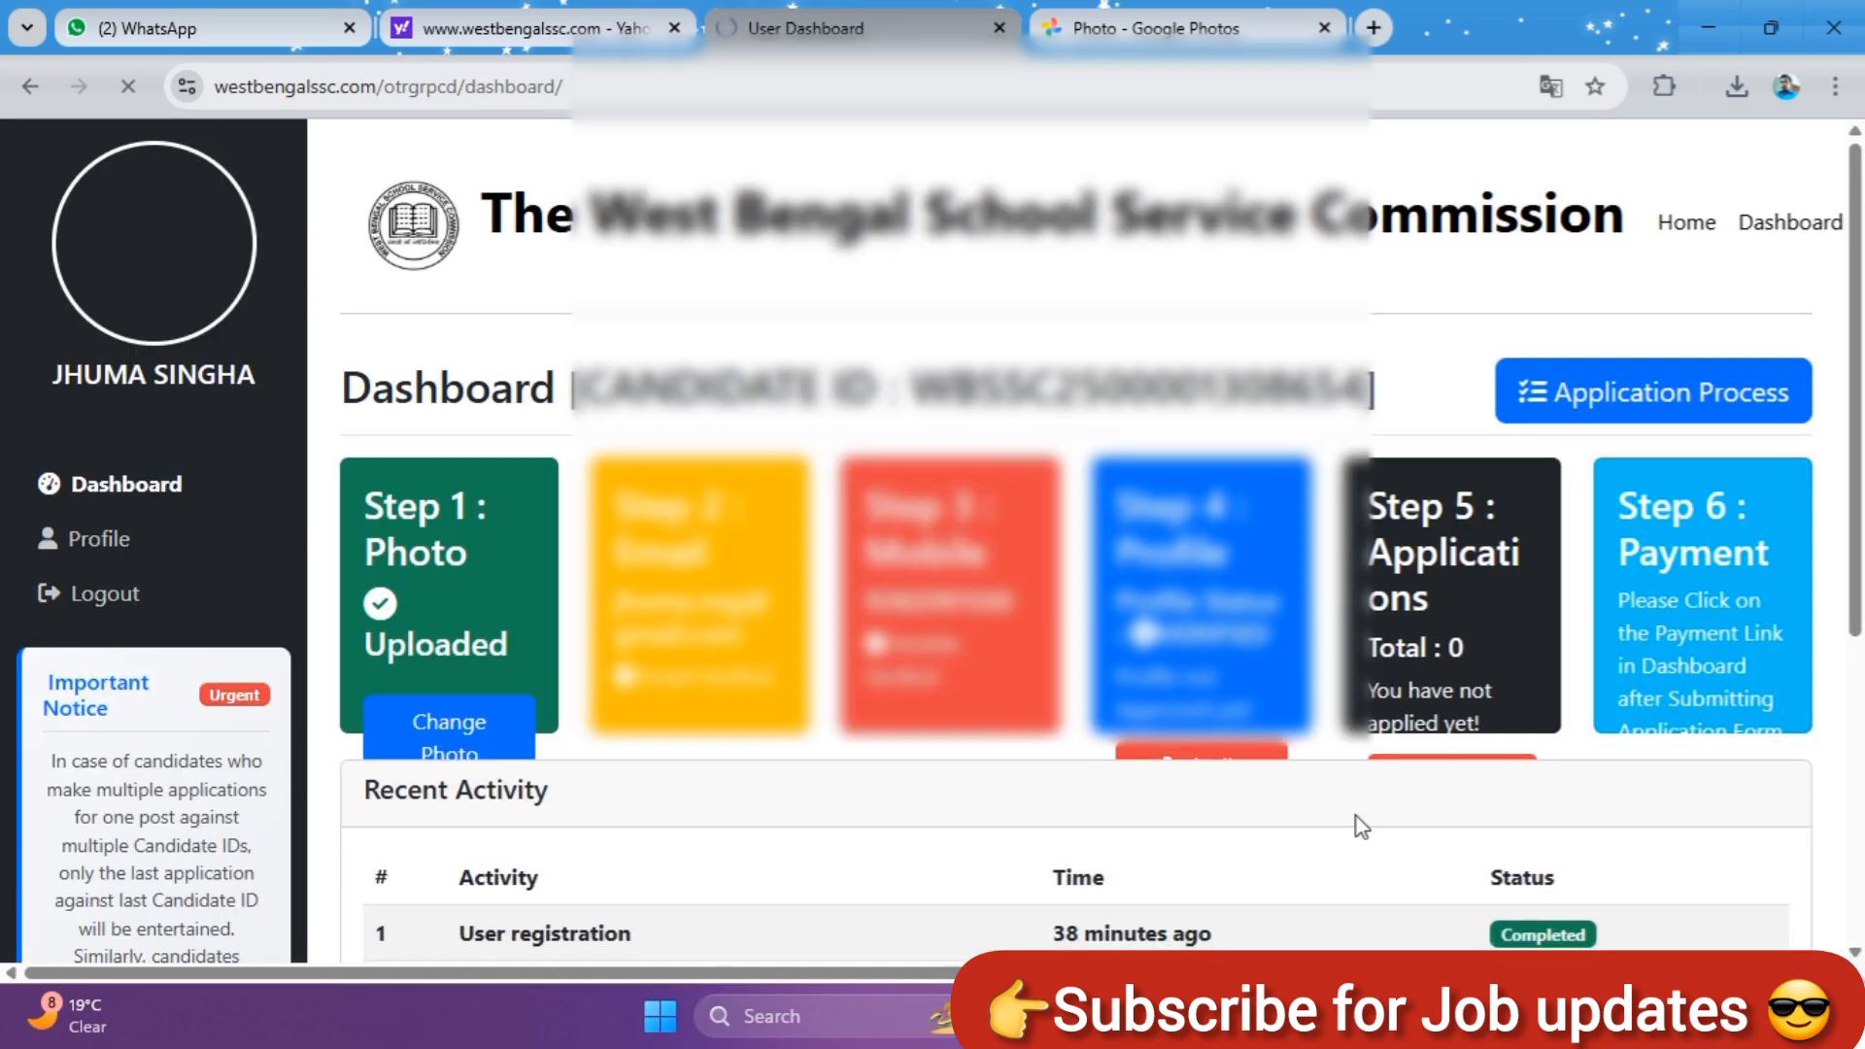
Open the candidate profile, check the personal and academic details, and proceed through the confirmation to the selection test application form
scroll(1357, 816, "down", 1)
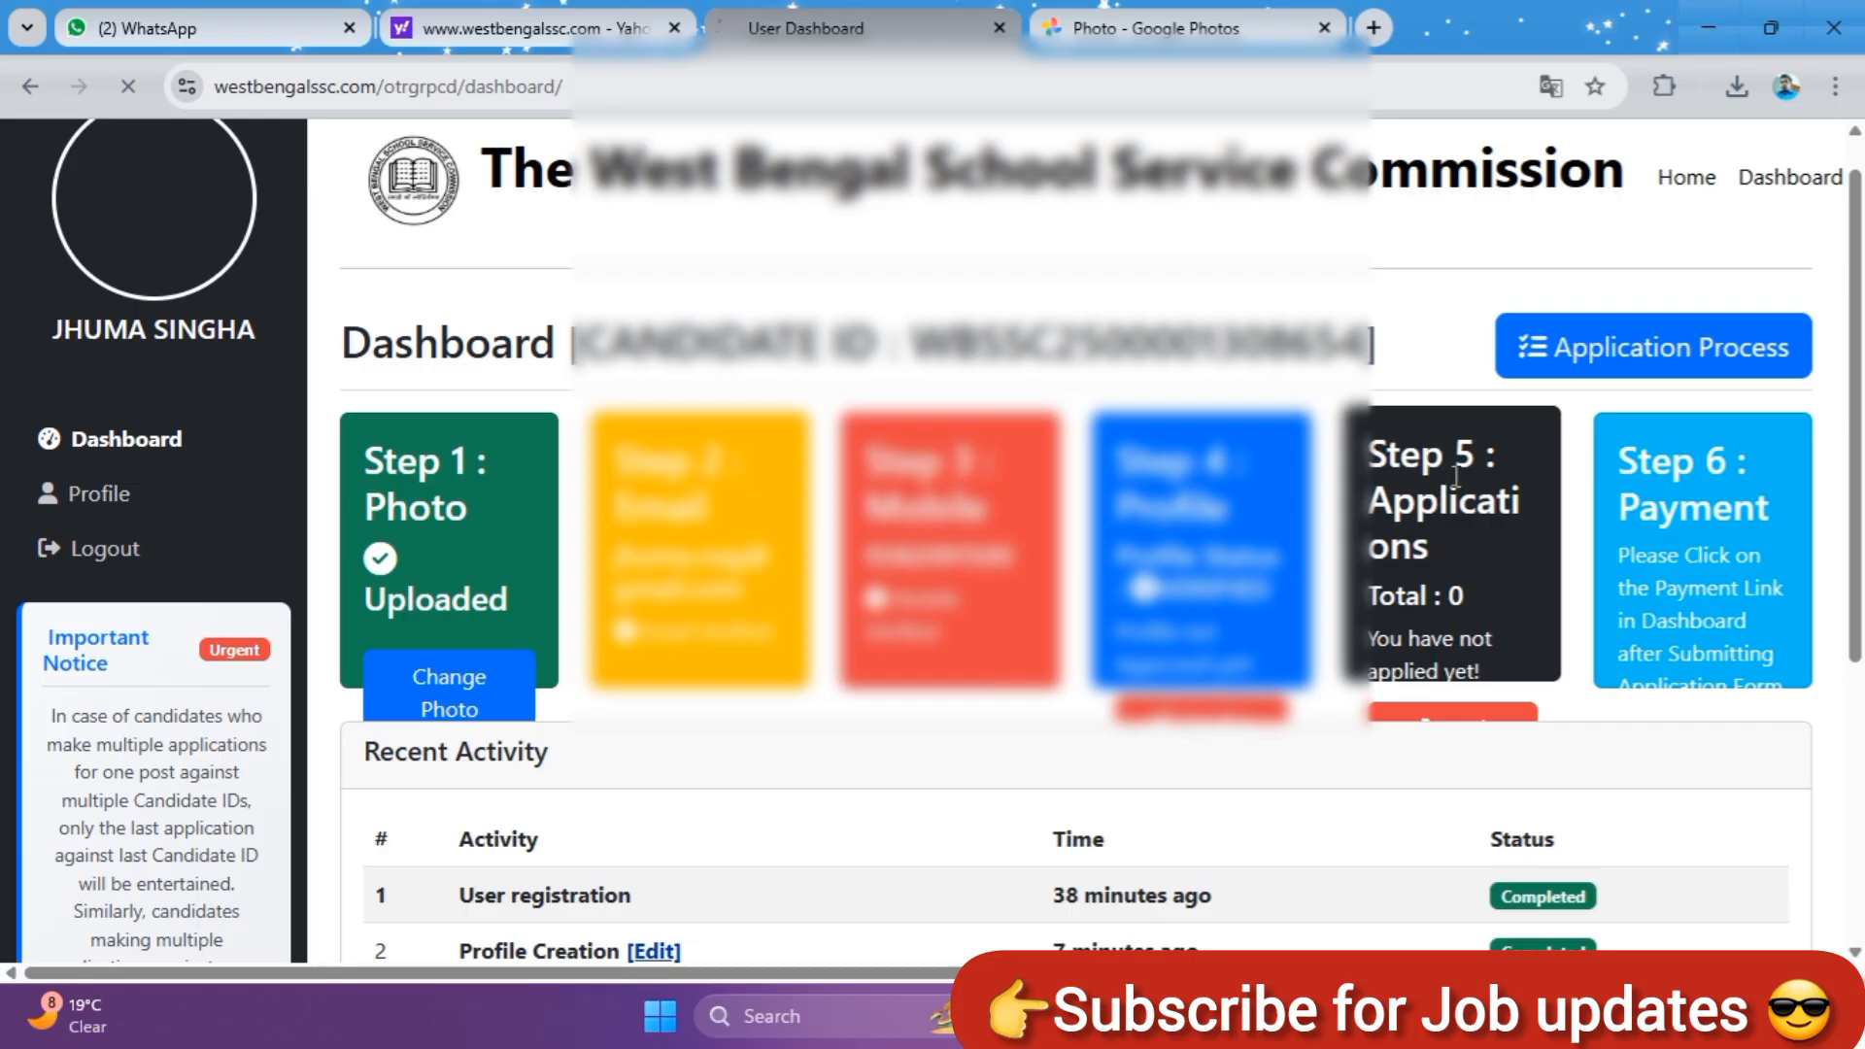
scroll(1444, 631, "down", 1)
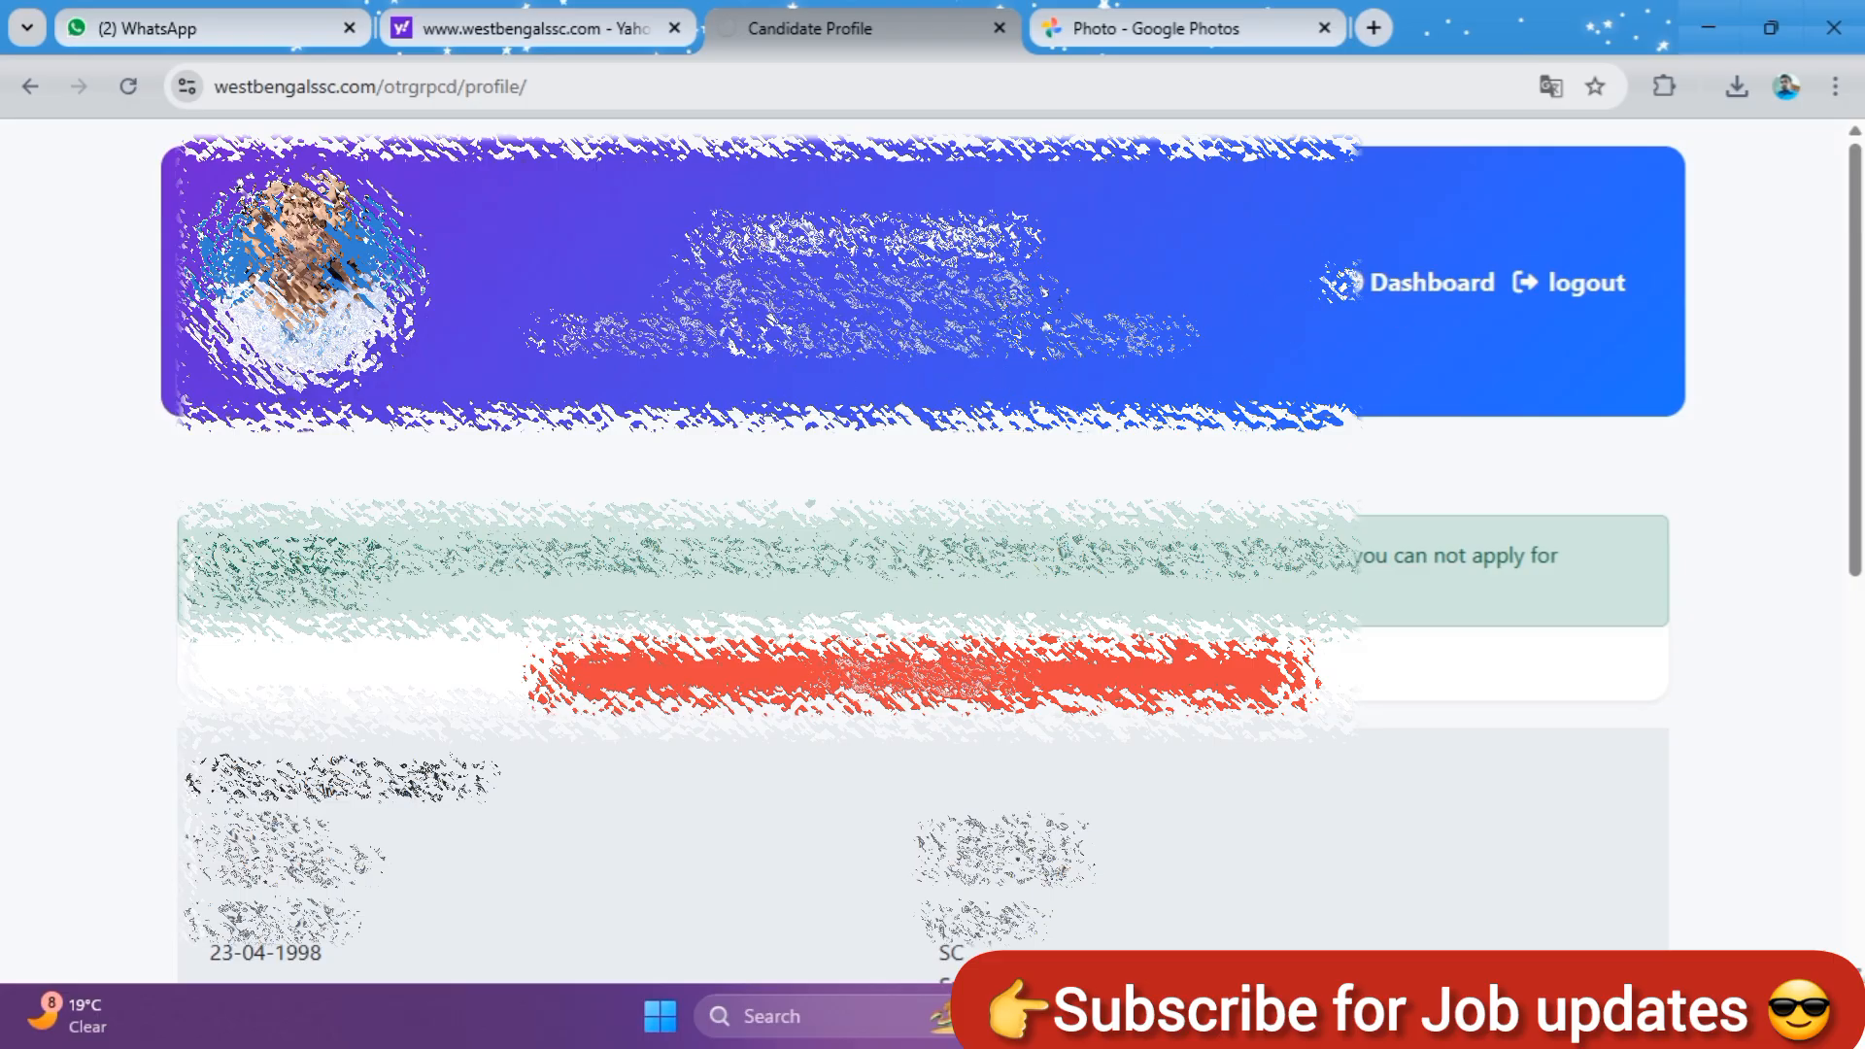
scroll(1306, 226, "down", 3)
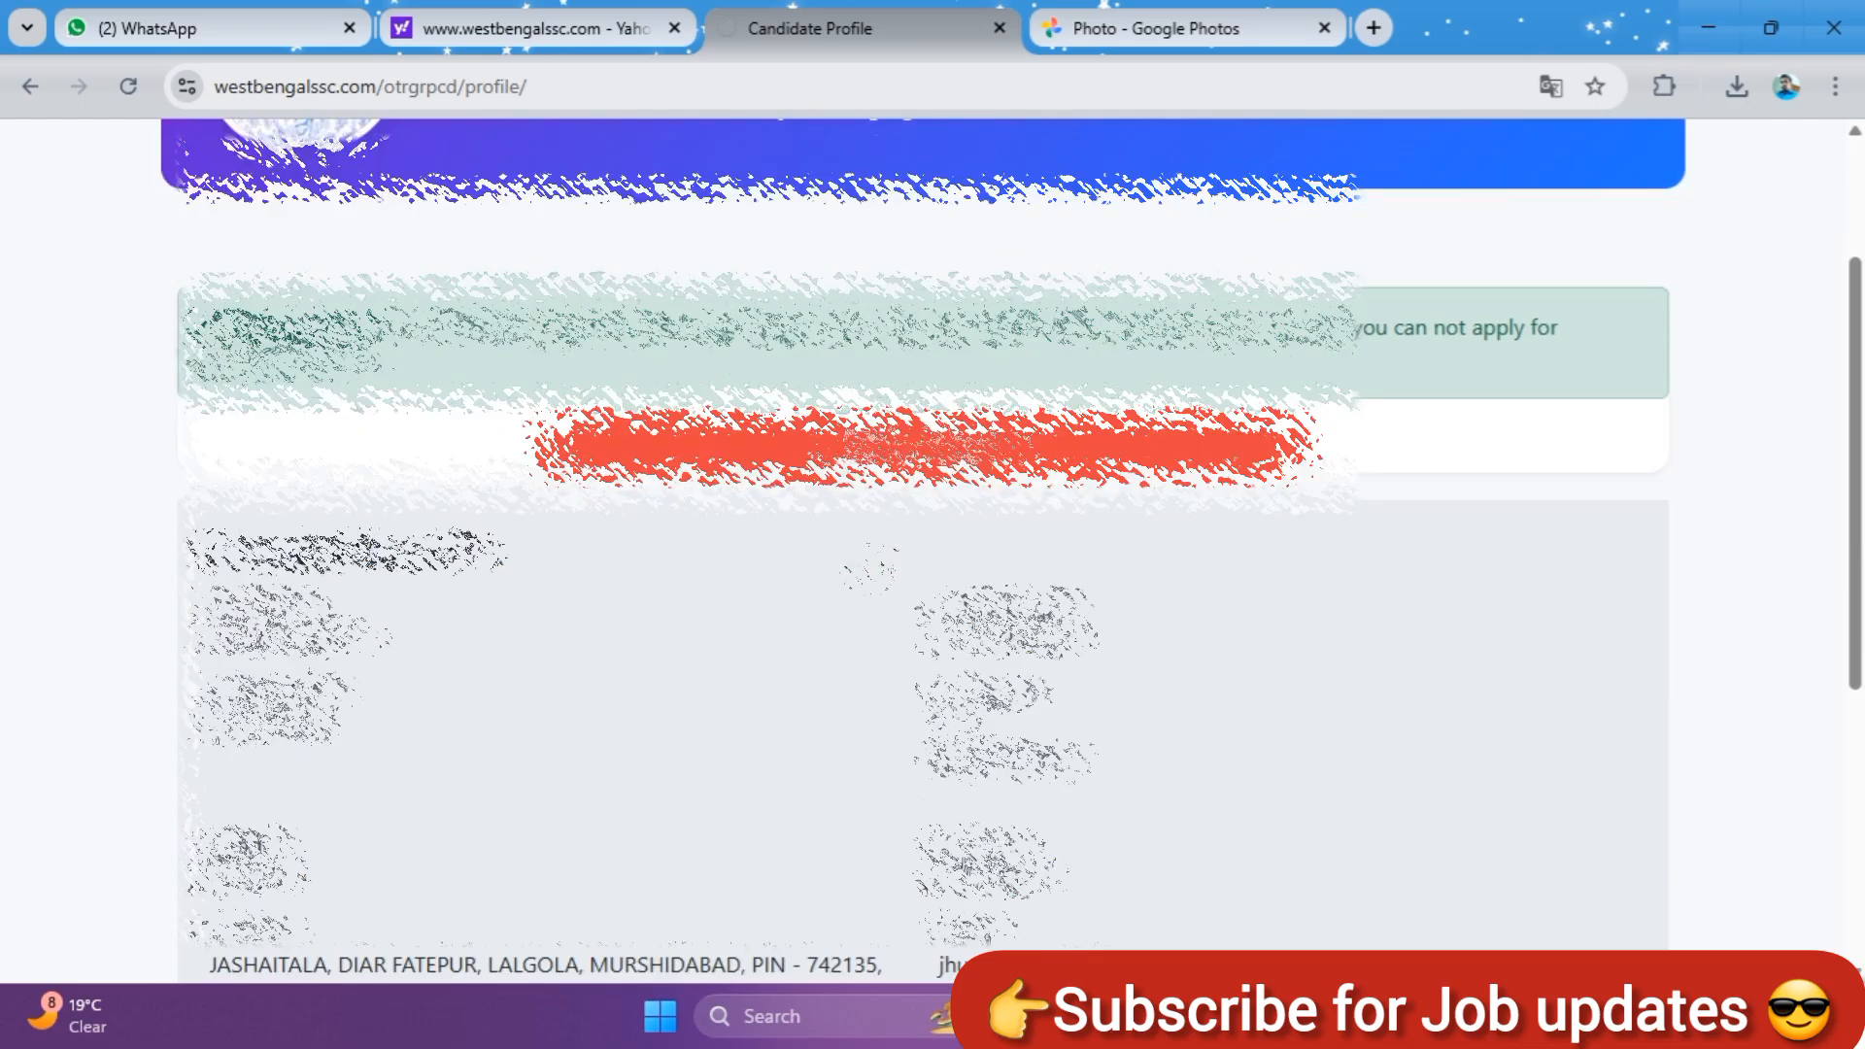
scroll(923, 544, "down", 1)
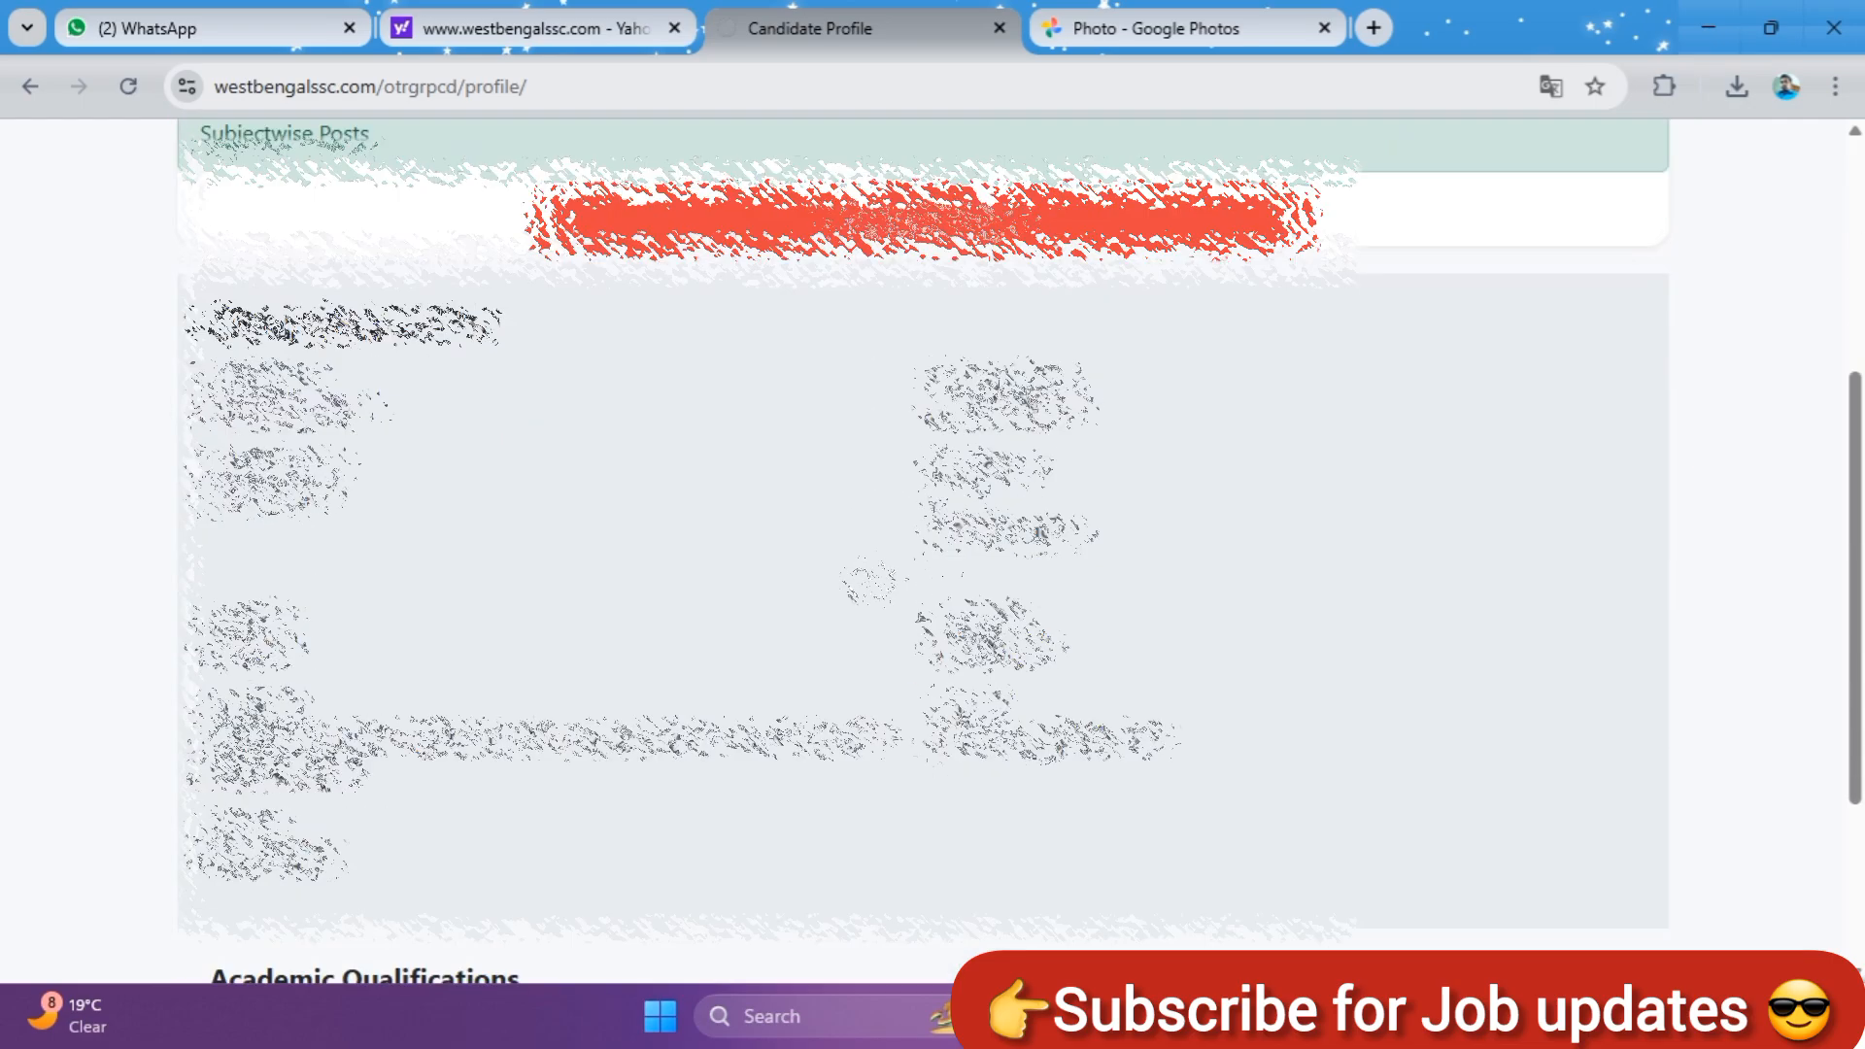
scroll(869, 581, "down", 3)
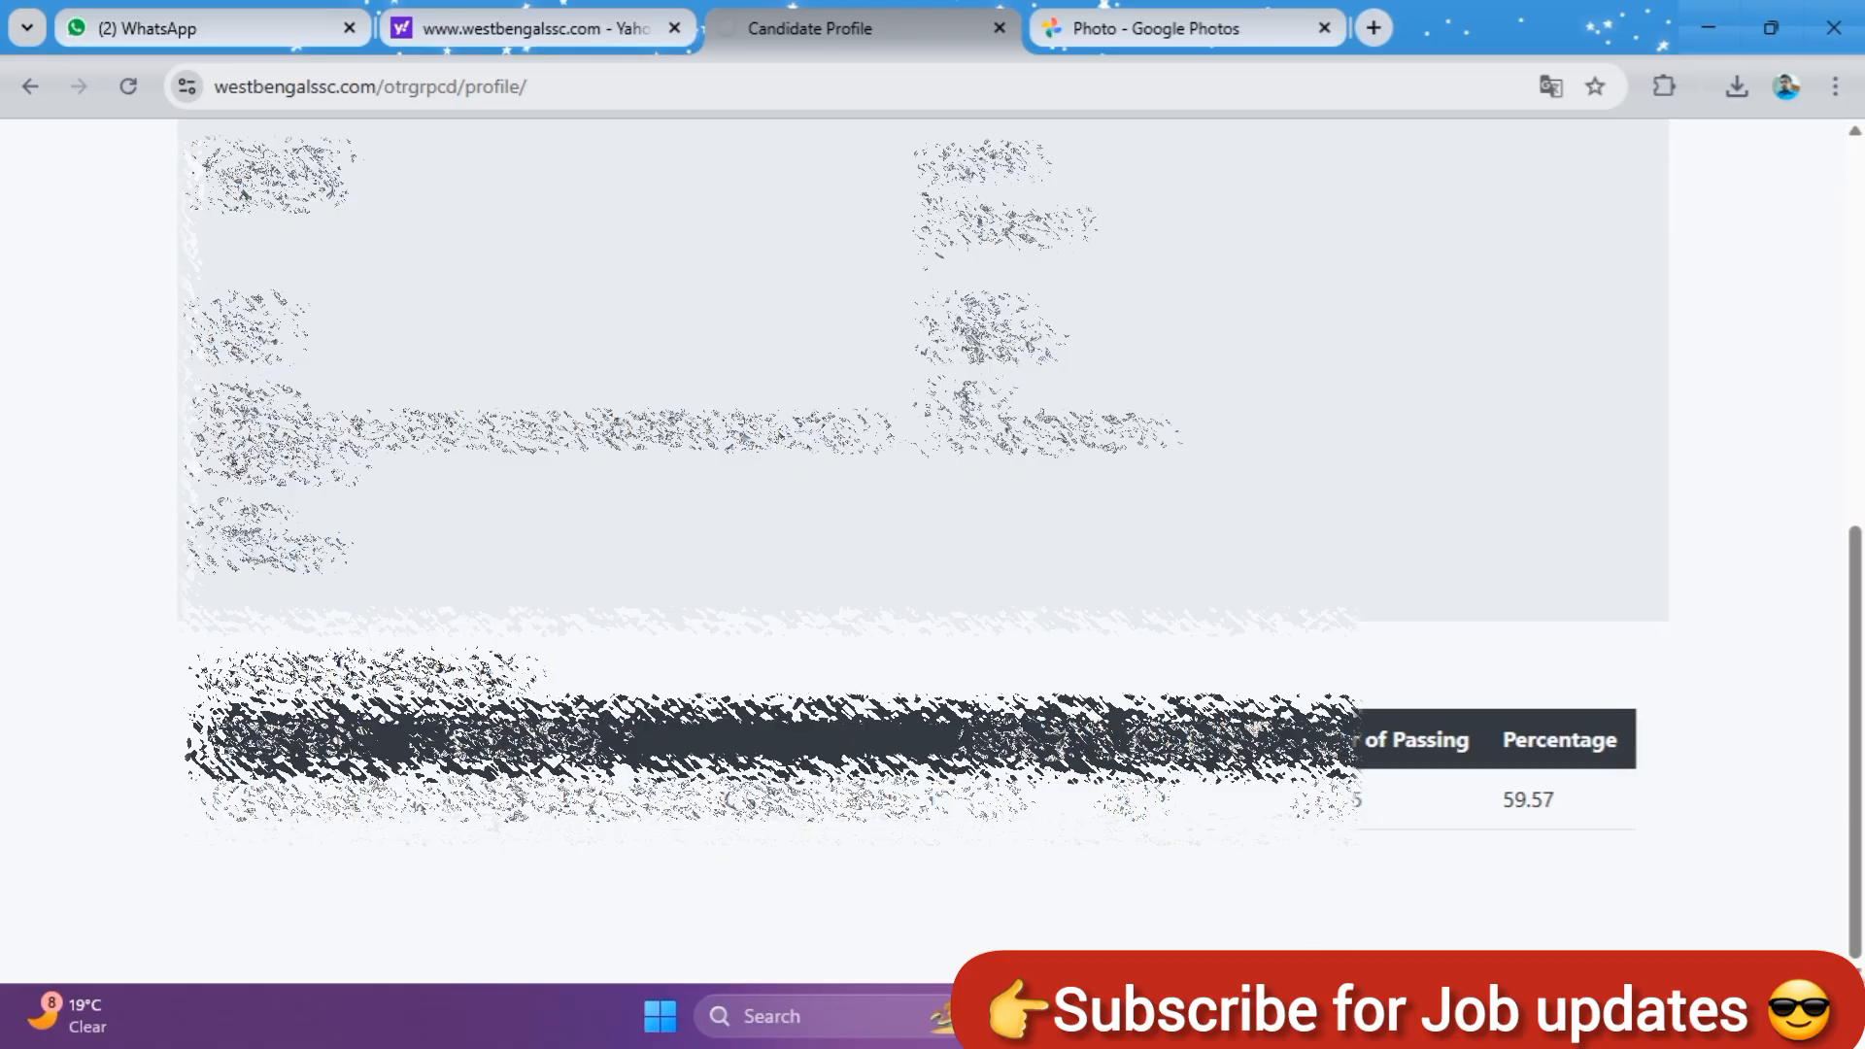
scroll(923, 544, "up", 9)
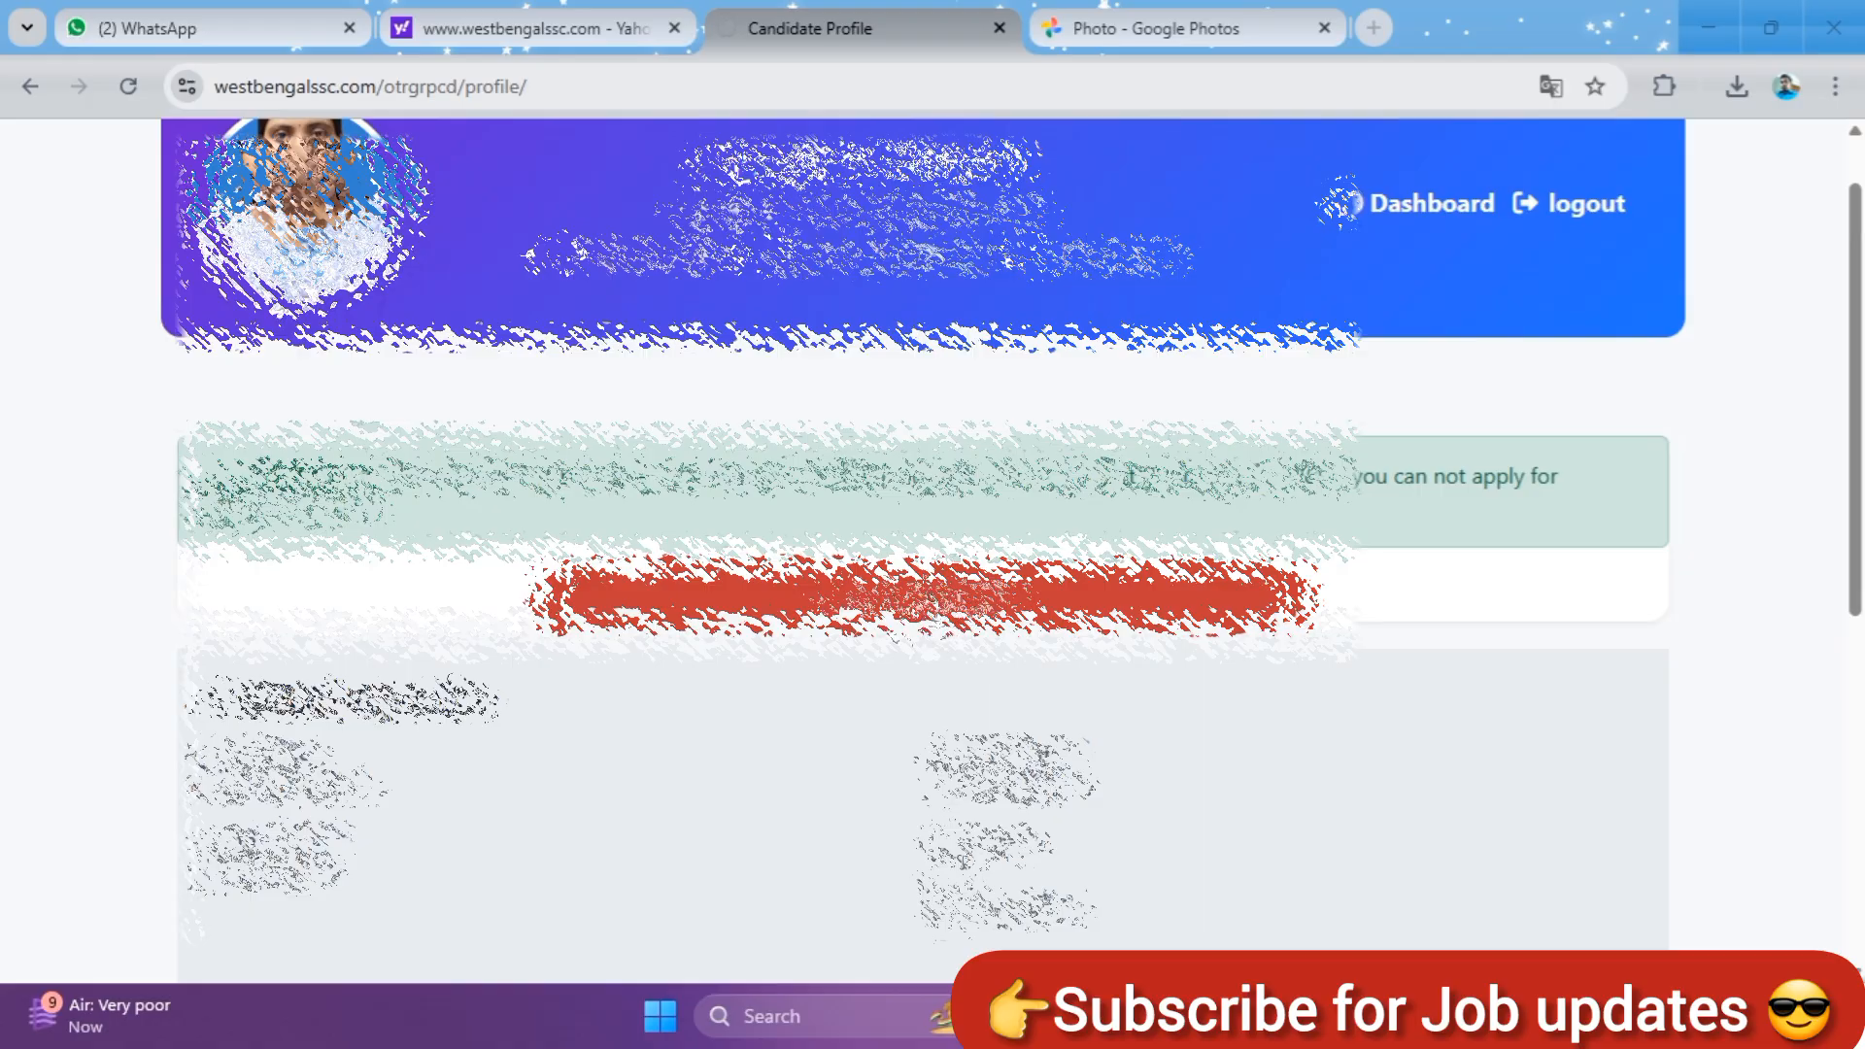
left_click(923, 595)
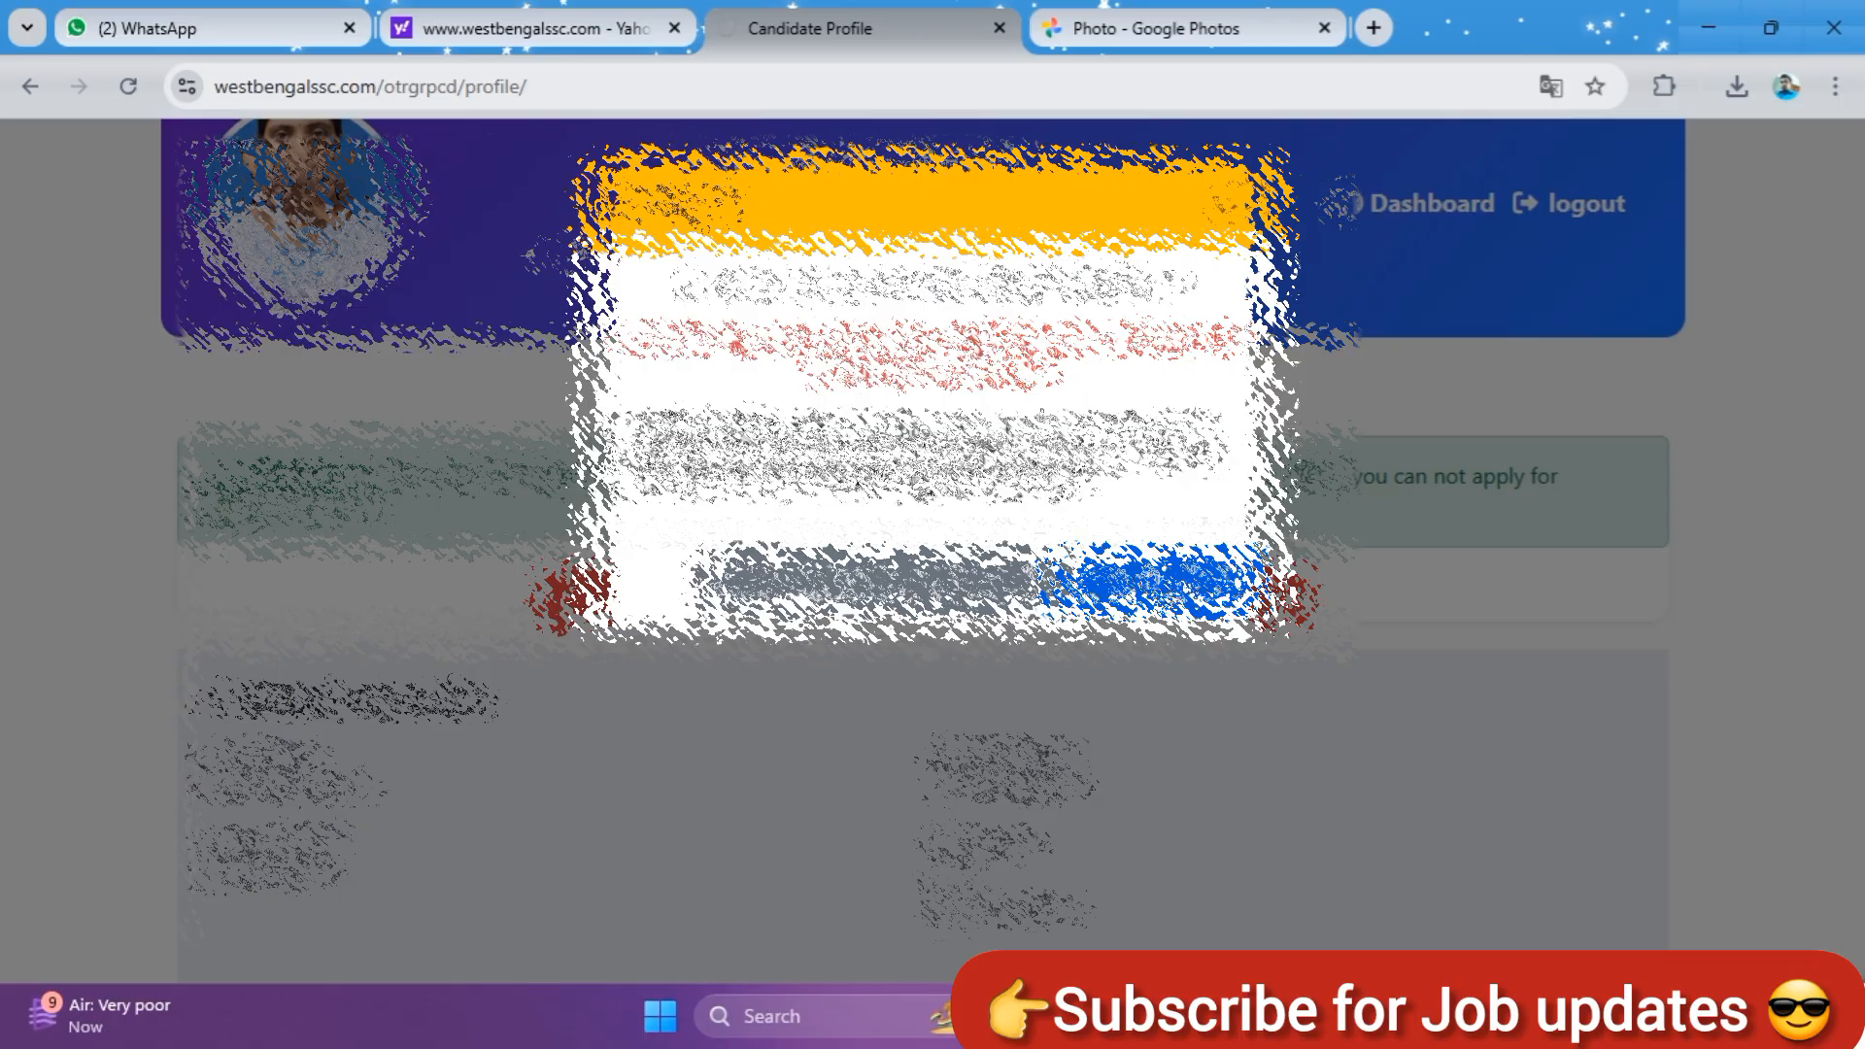
left_click(1137, 583)
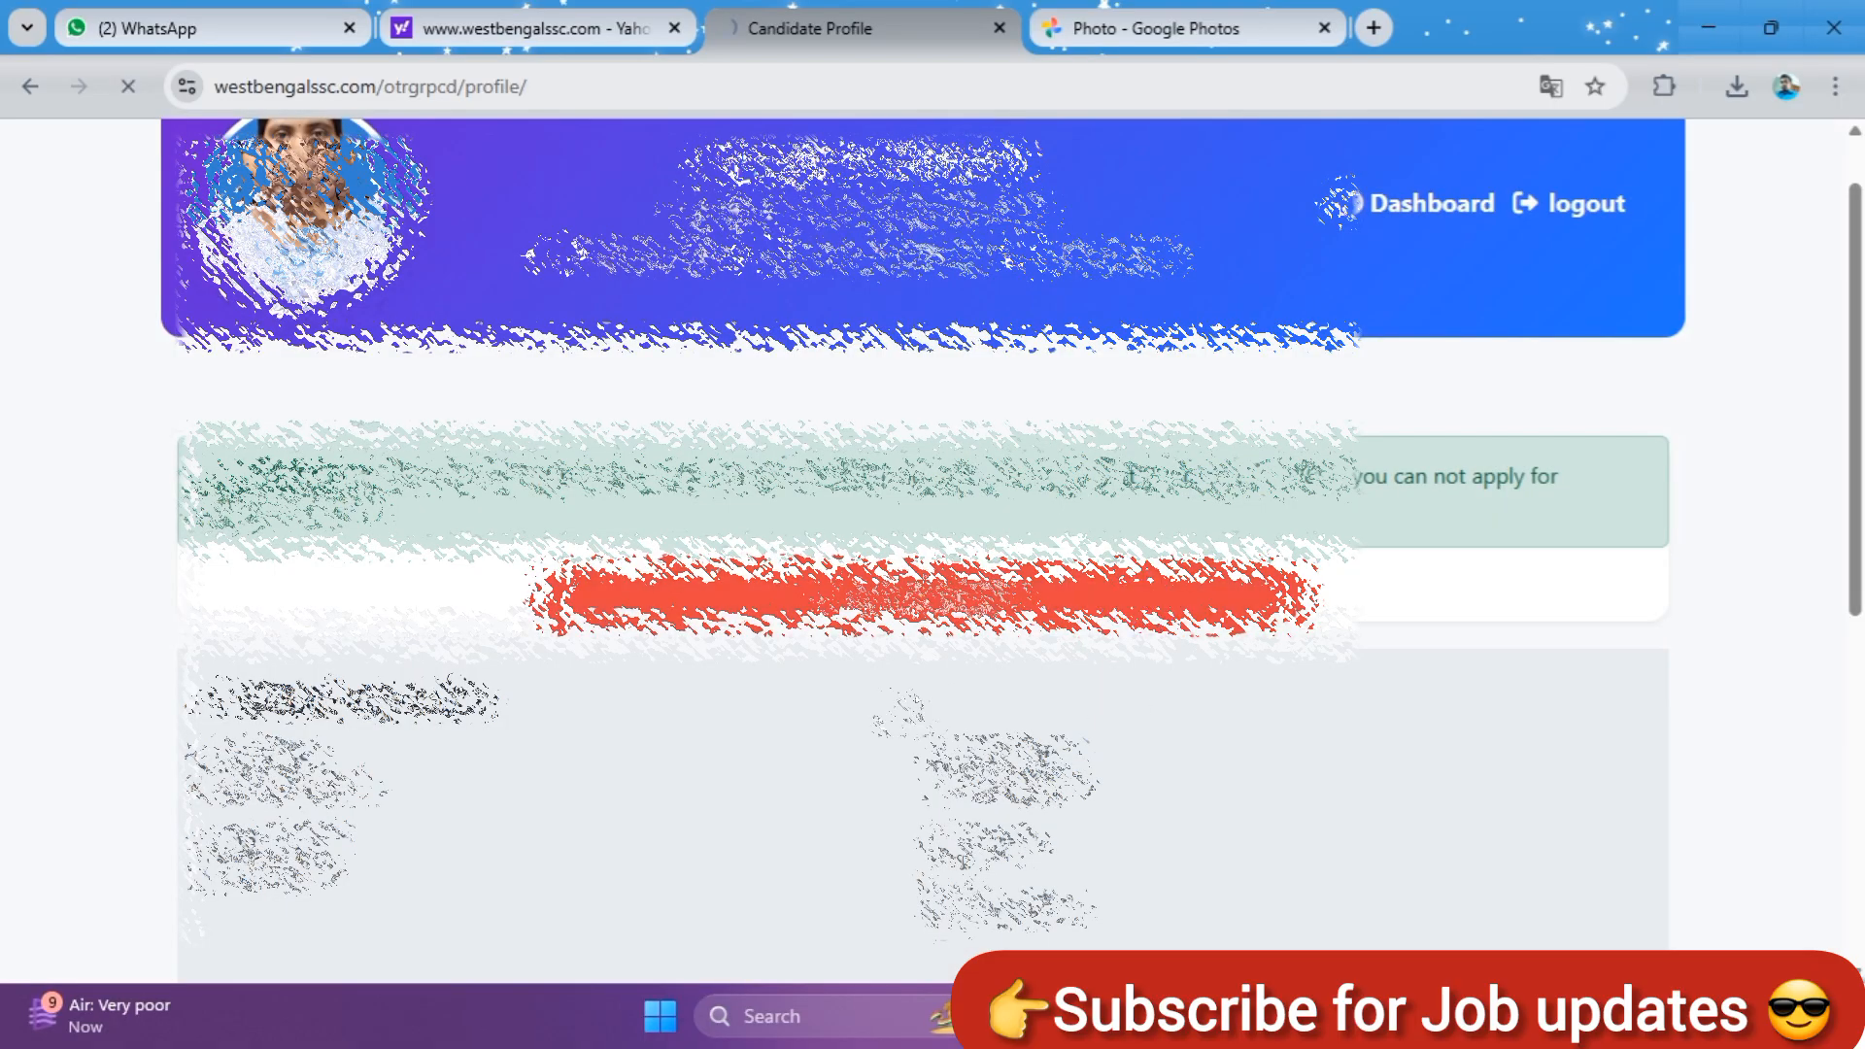
left_click(1131, 597)
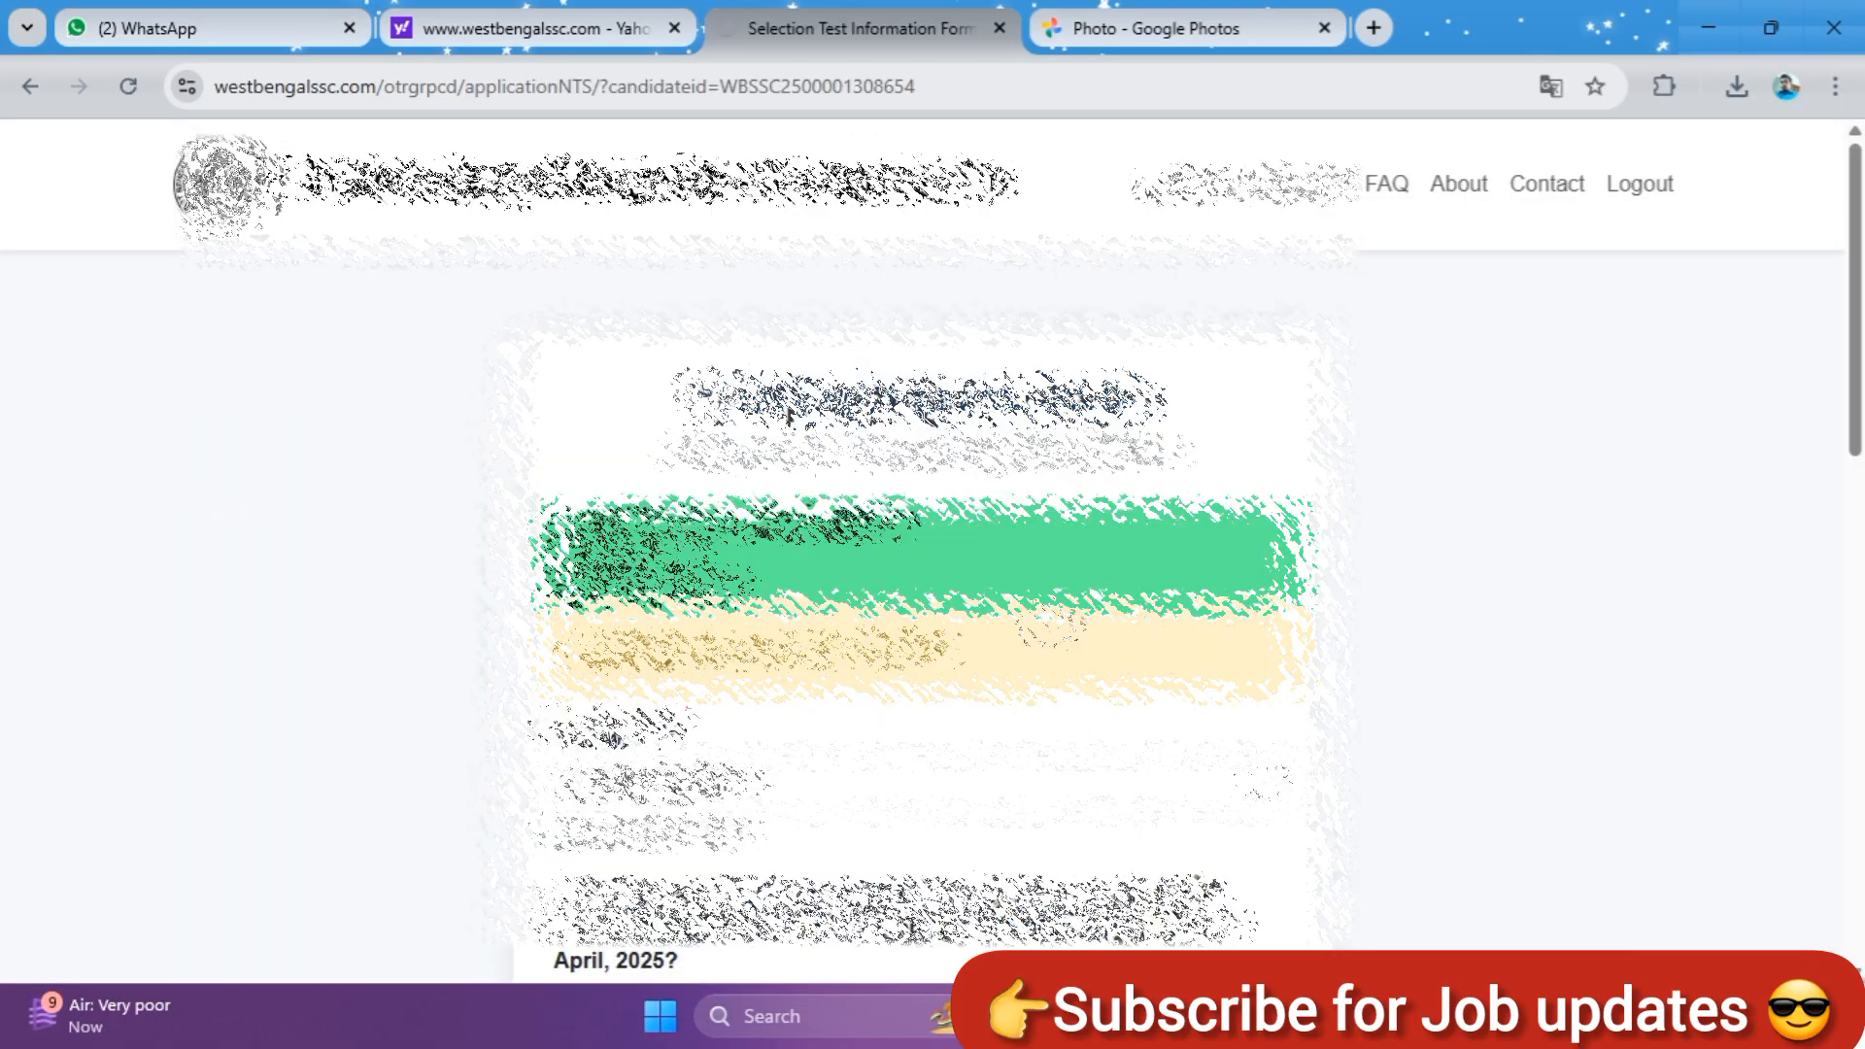
Look through the application details form and select Group-C as the post name
scroll(1049, 583, "down", 10)
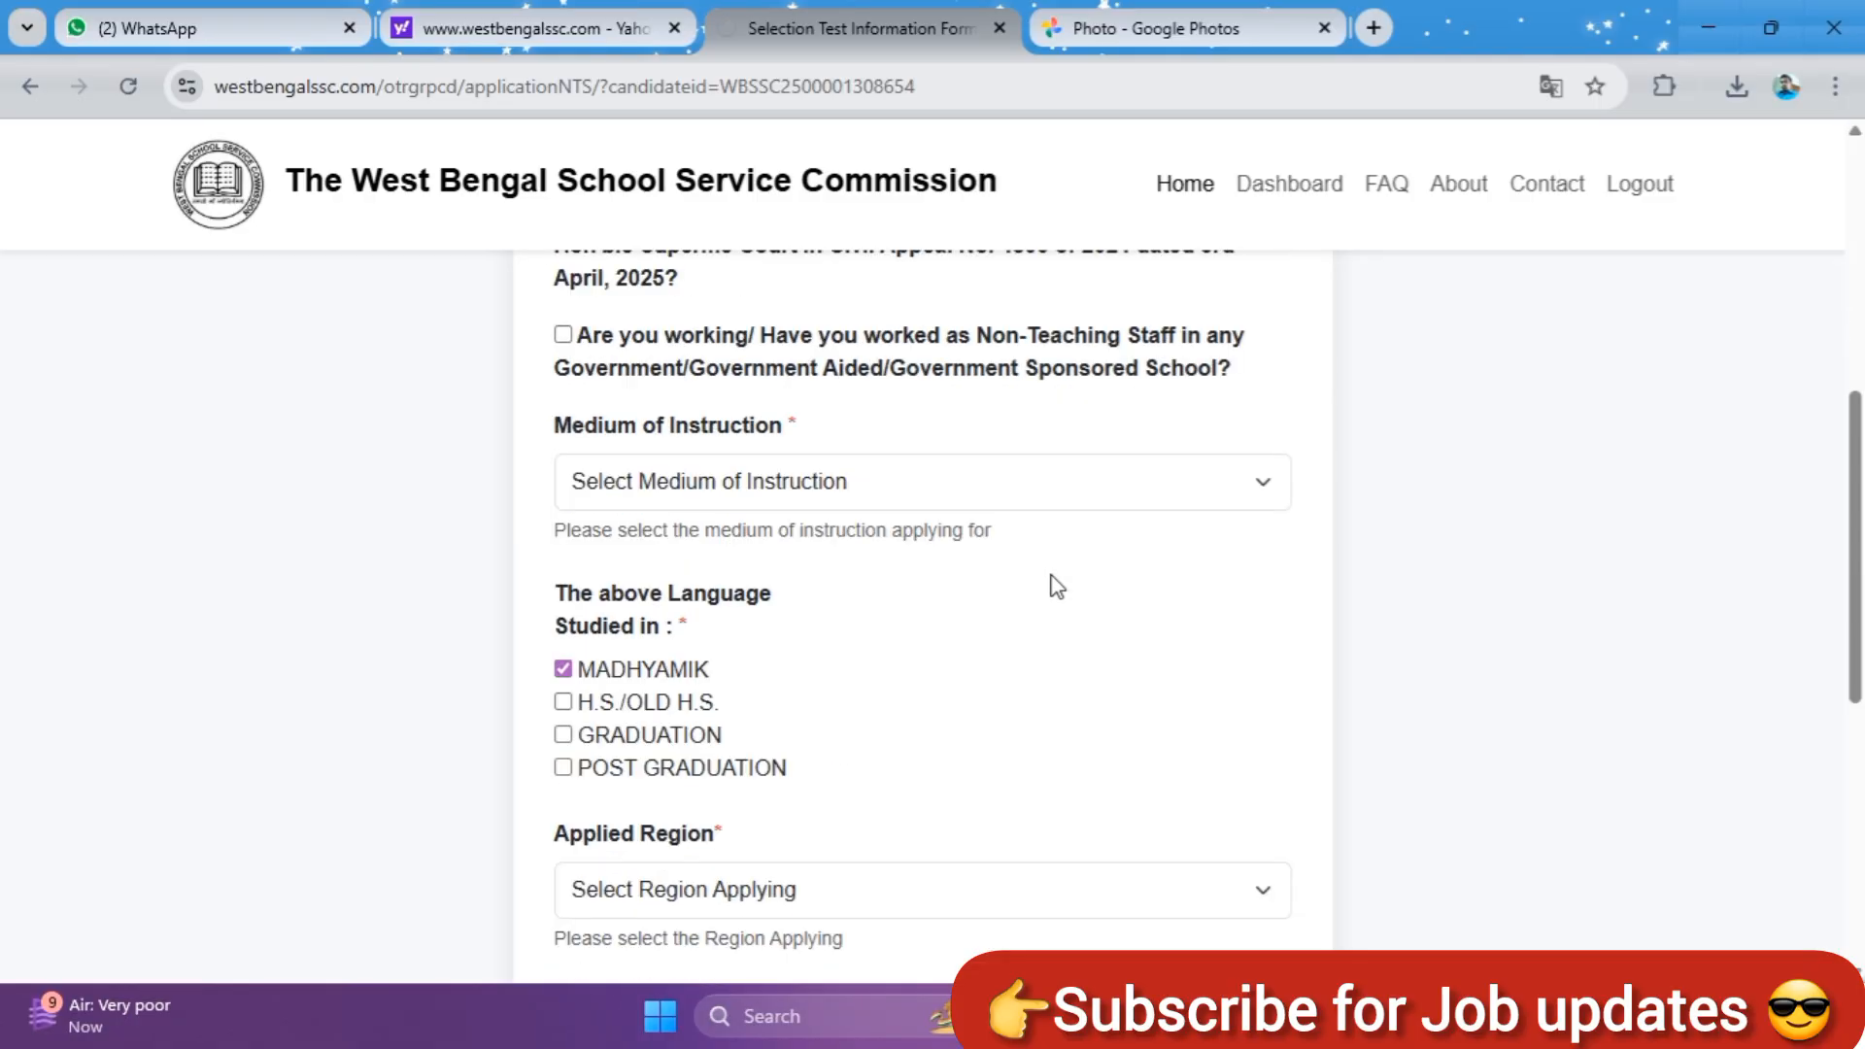
scroll(1058, 589, "down", 7)
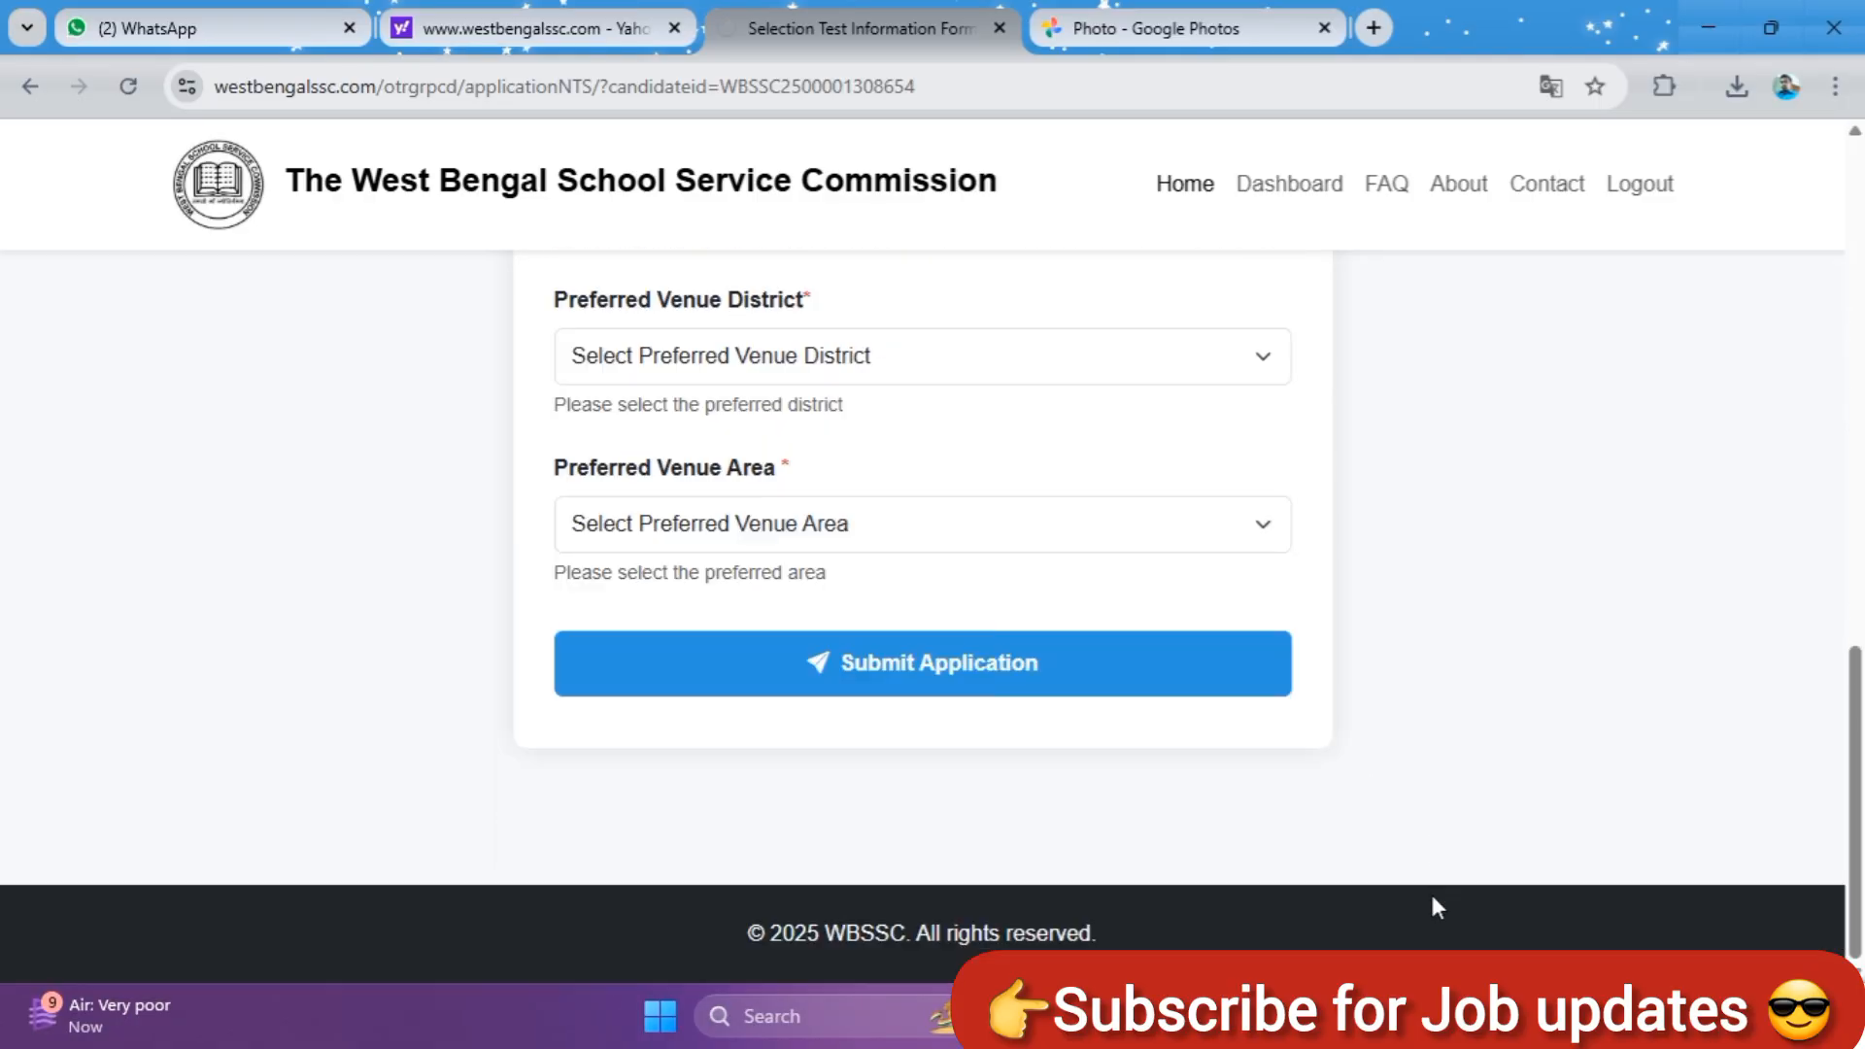
scroll(1402, 804, "up", 10)
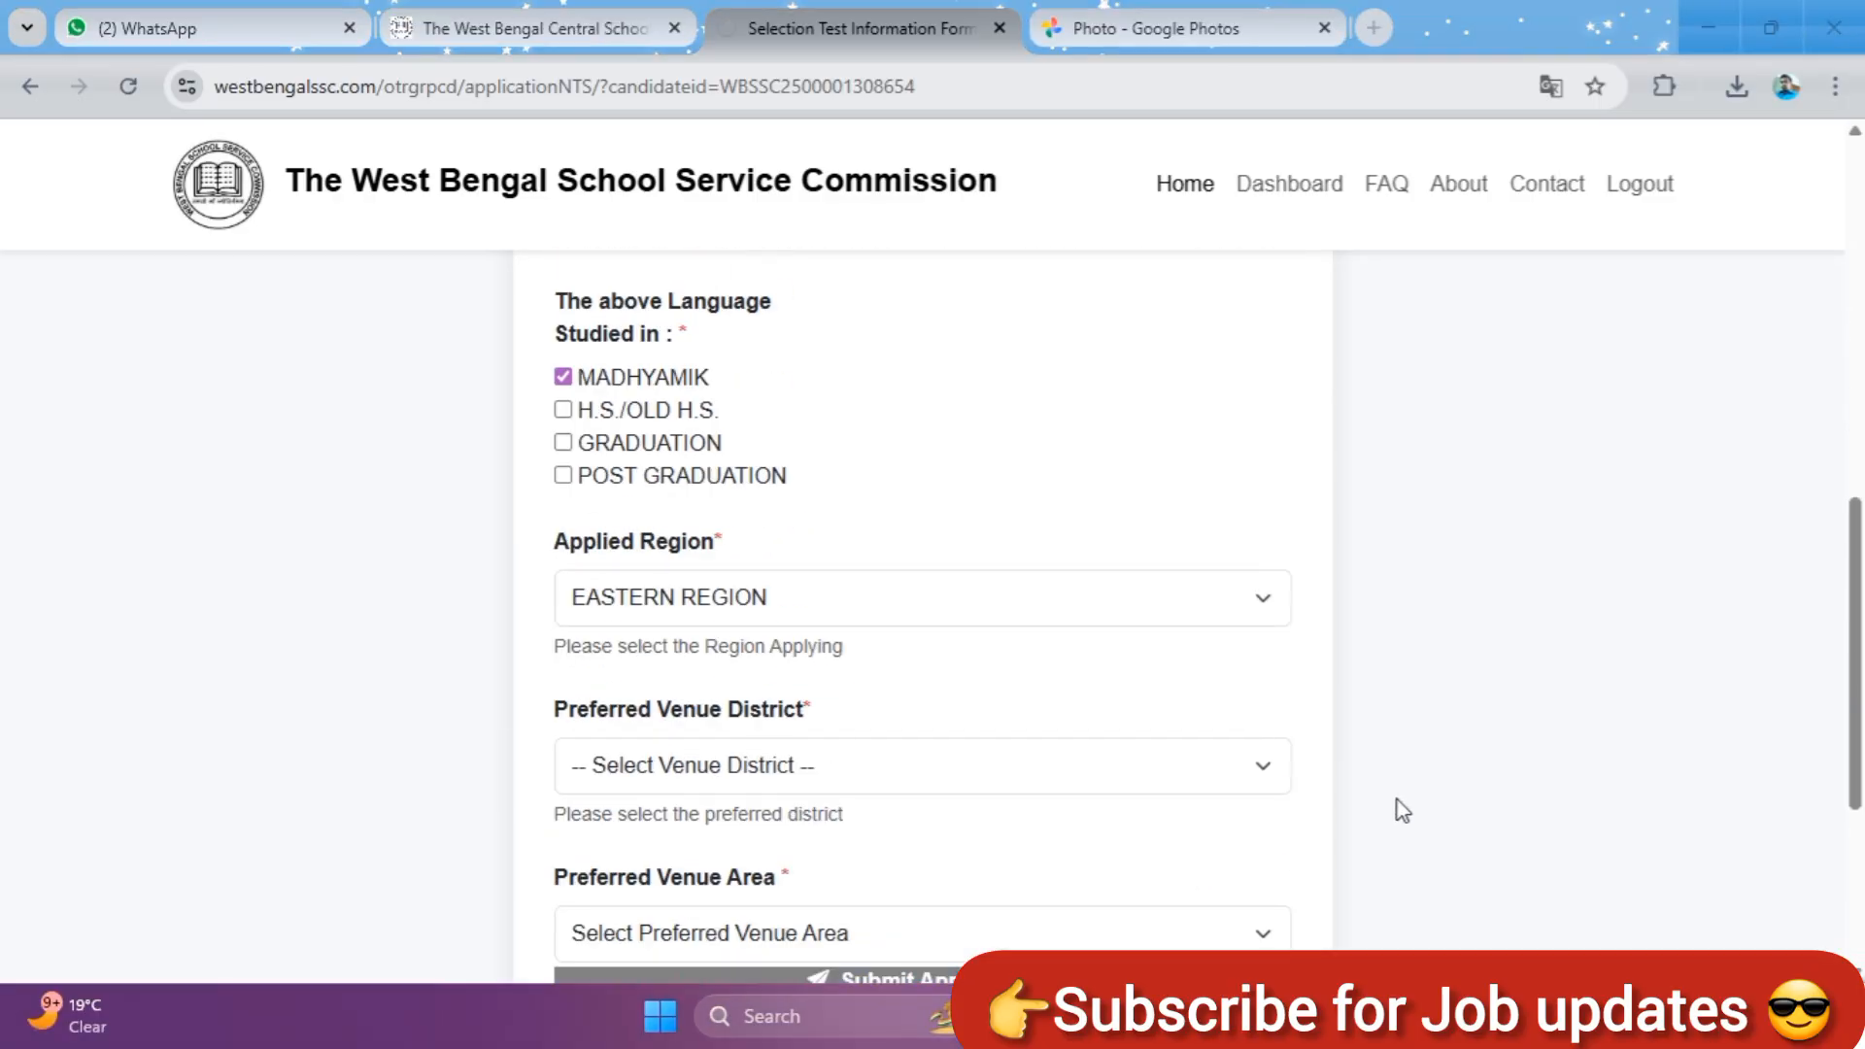
scroll(1402, 804, "up", 4)
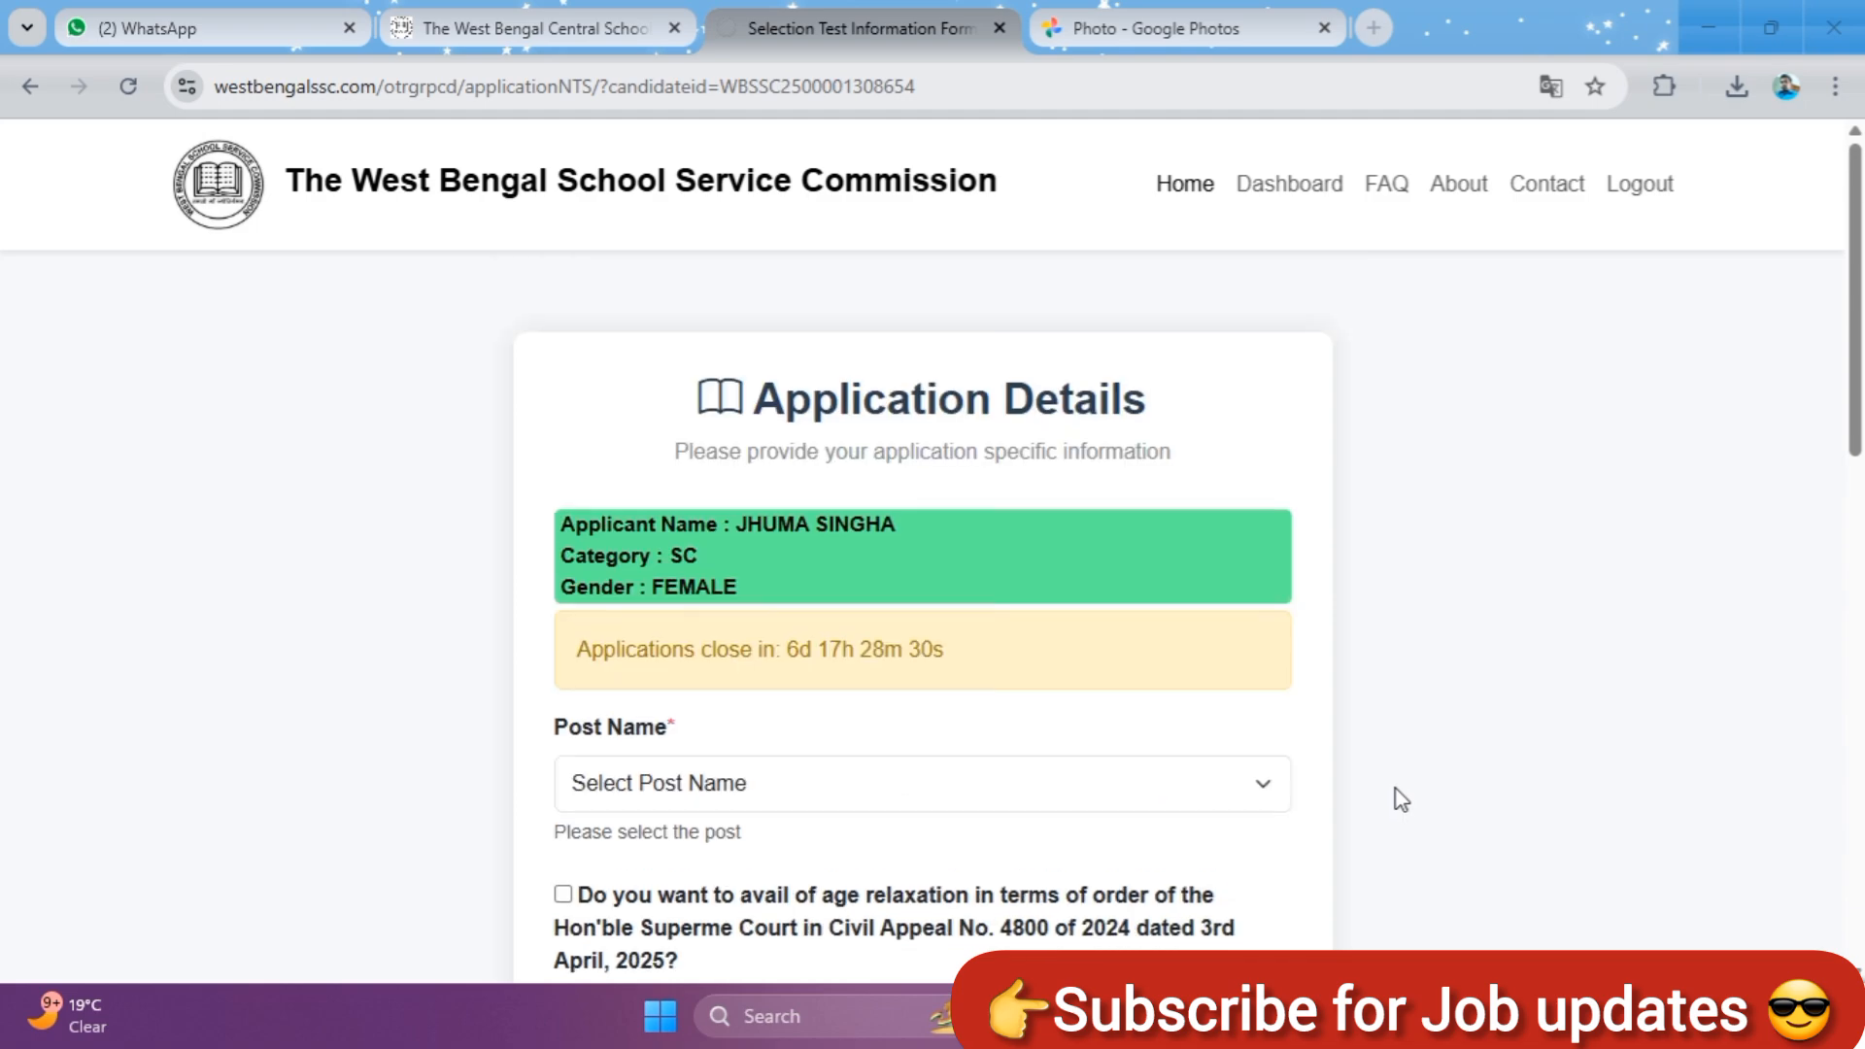
scroll(1396, 789, "down", 4)
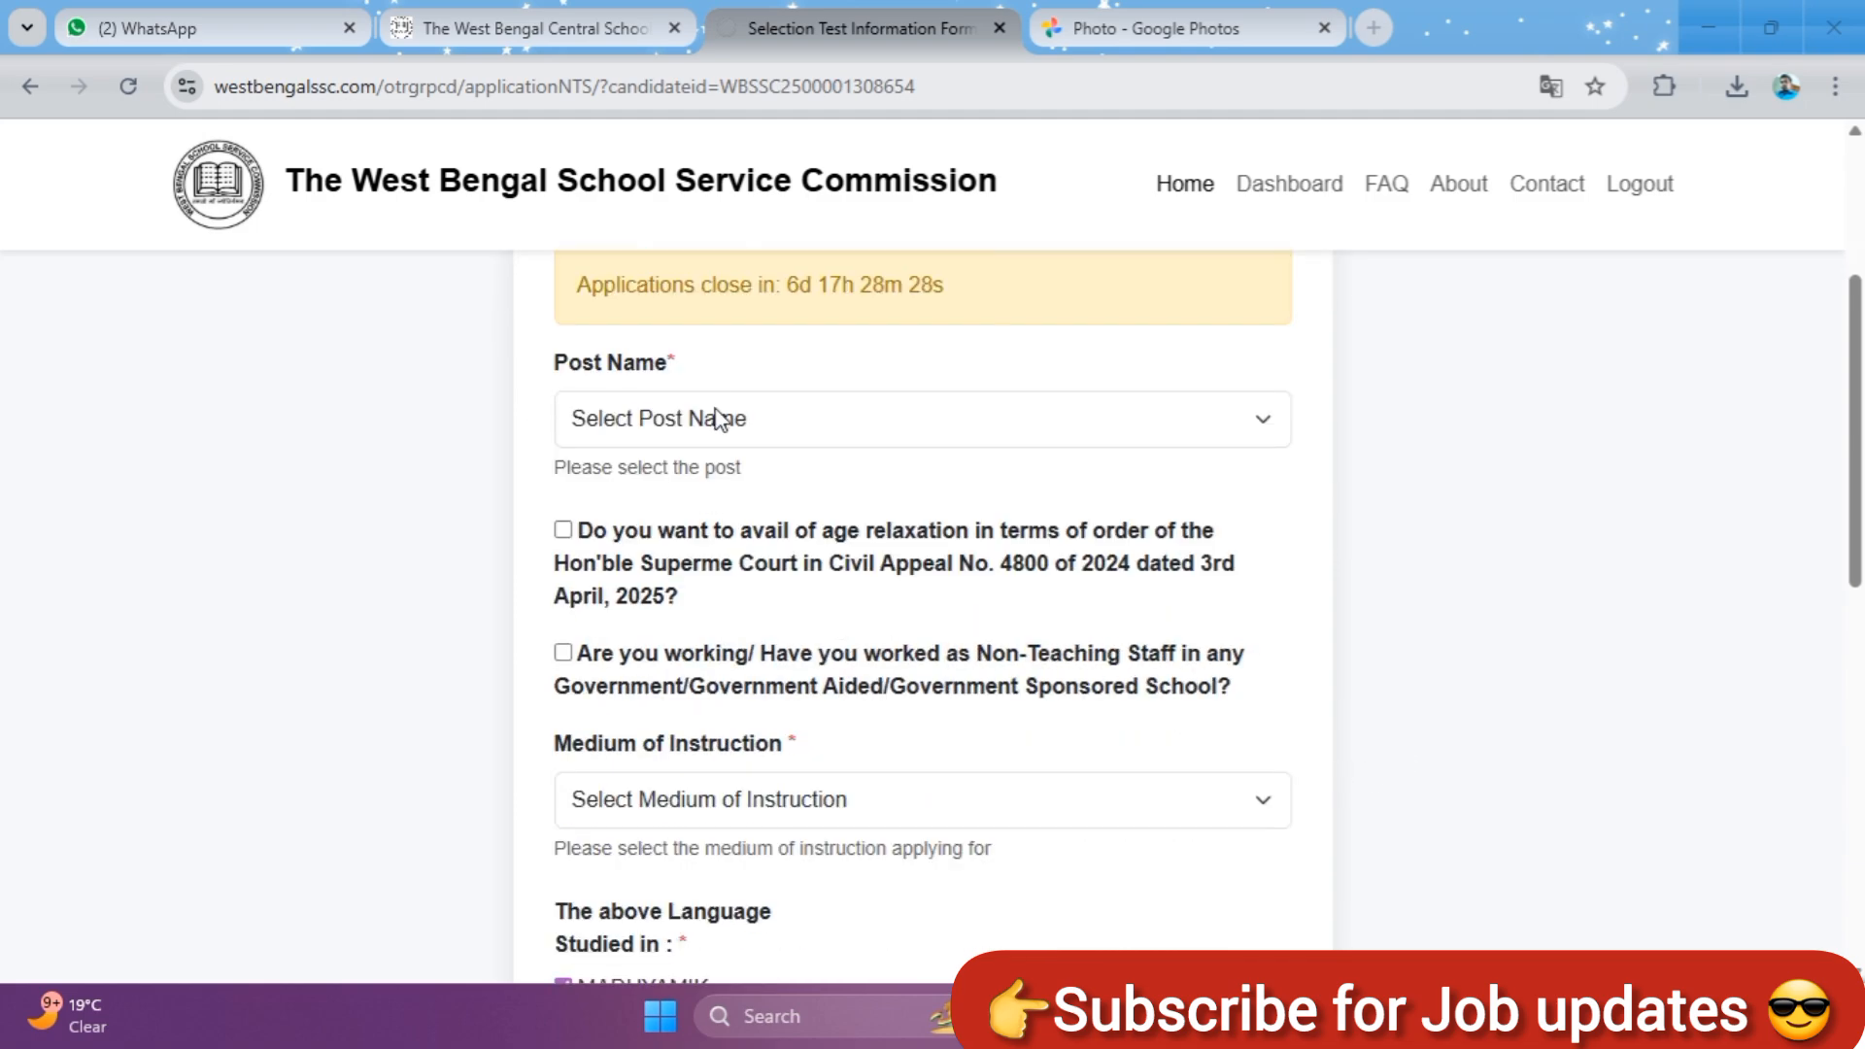
left_click(797, 423)
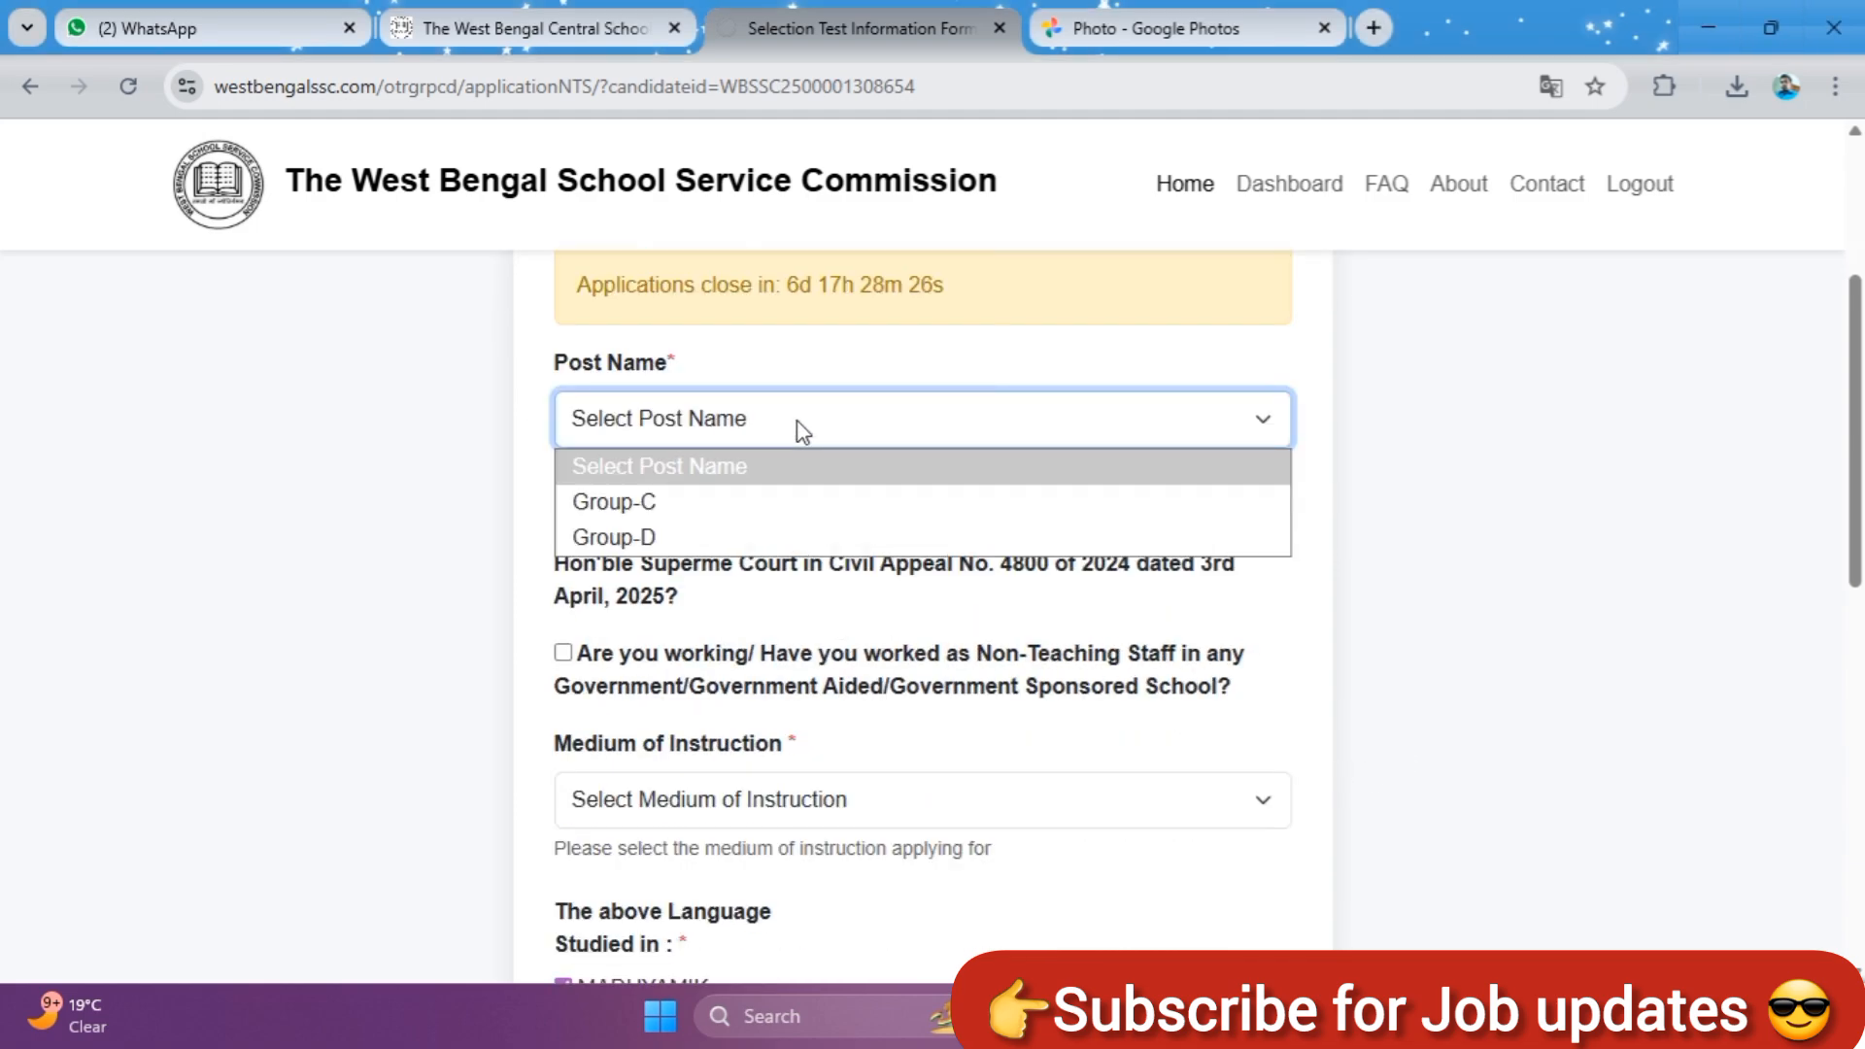
left_click(710, 510)
Leave the age relaxation and non-teaching staff options unticked and choose Bengali as the medium of instruction
scroll(741, 574, "down", 1)
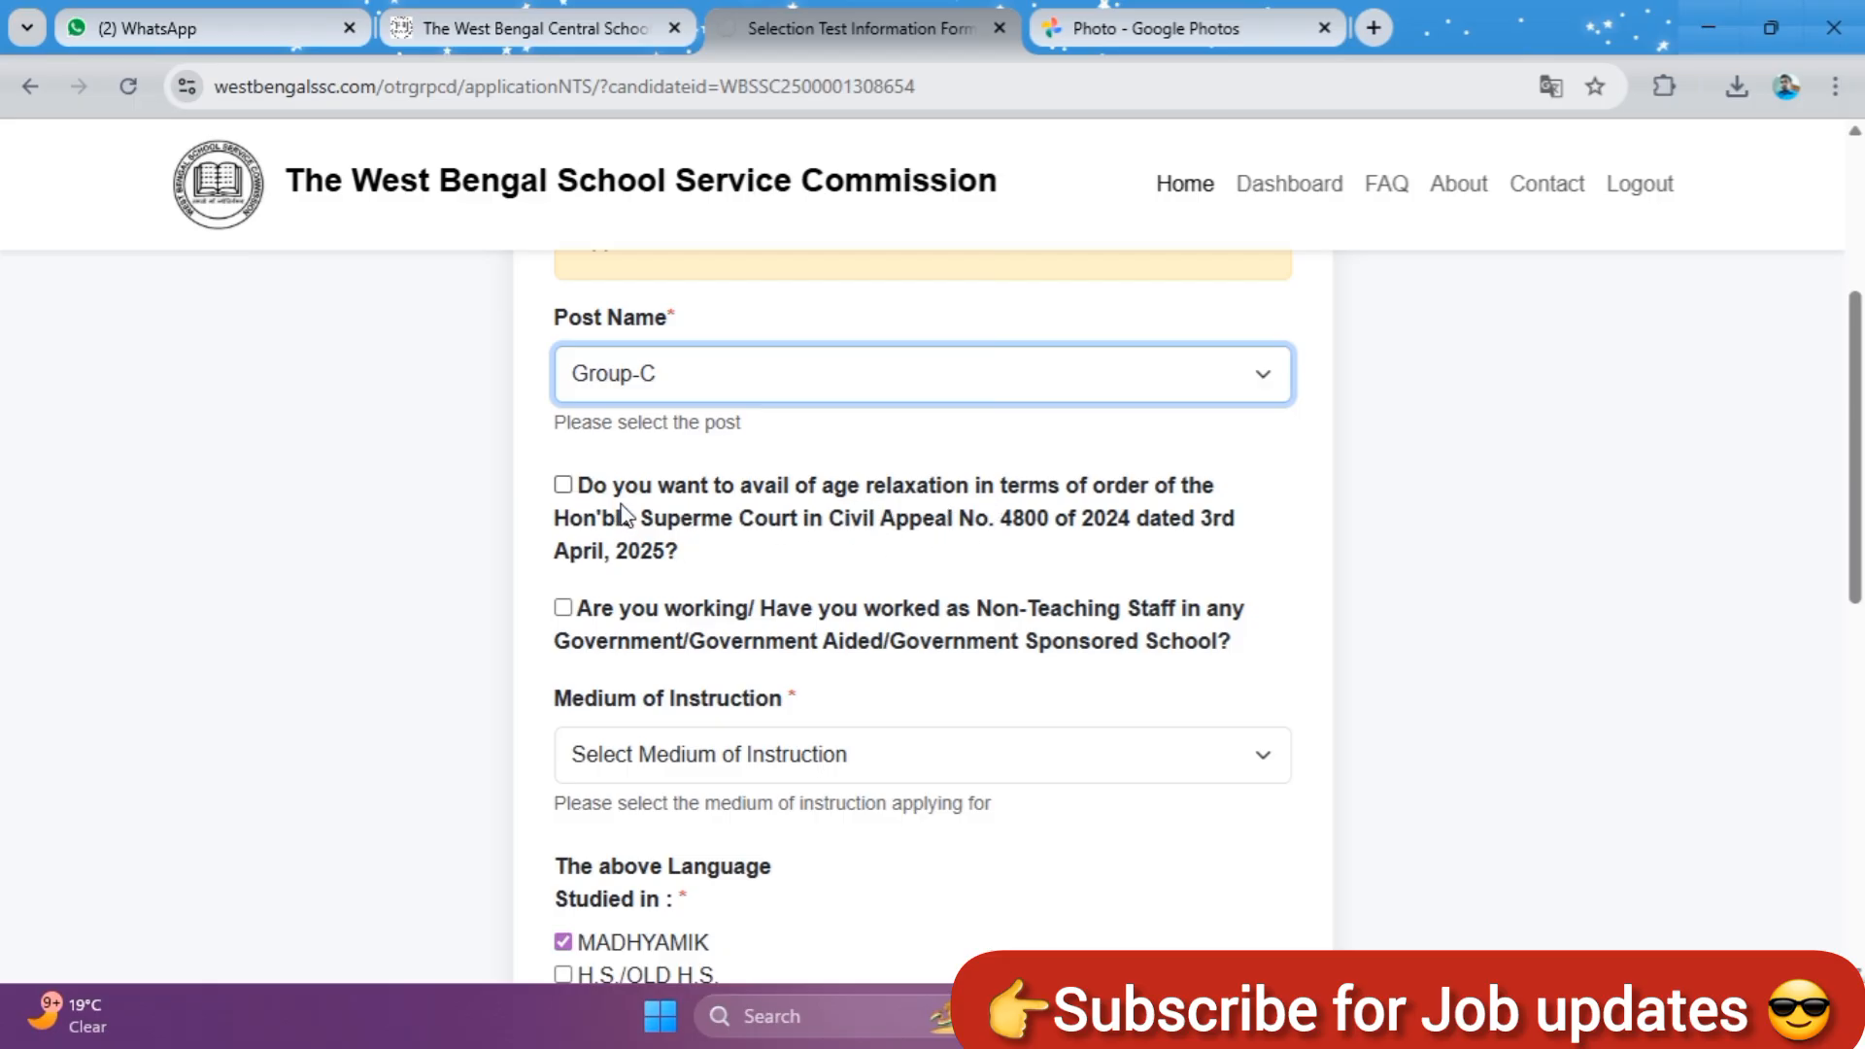
scroll(811, 622, "down", 1)
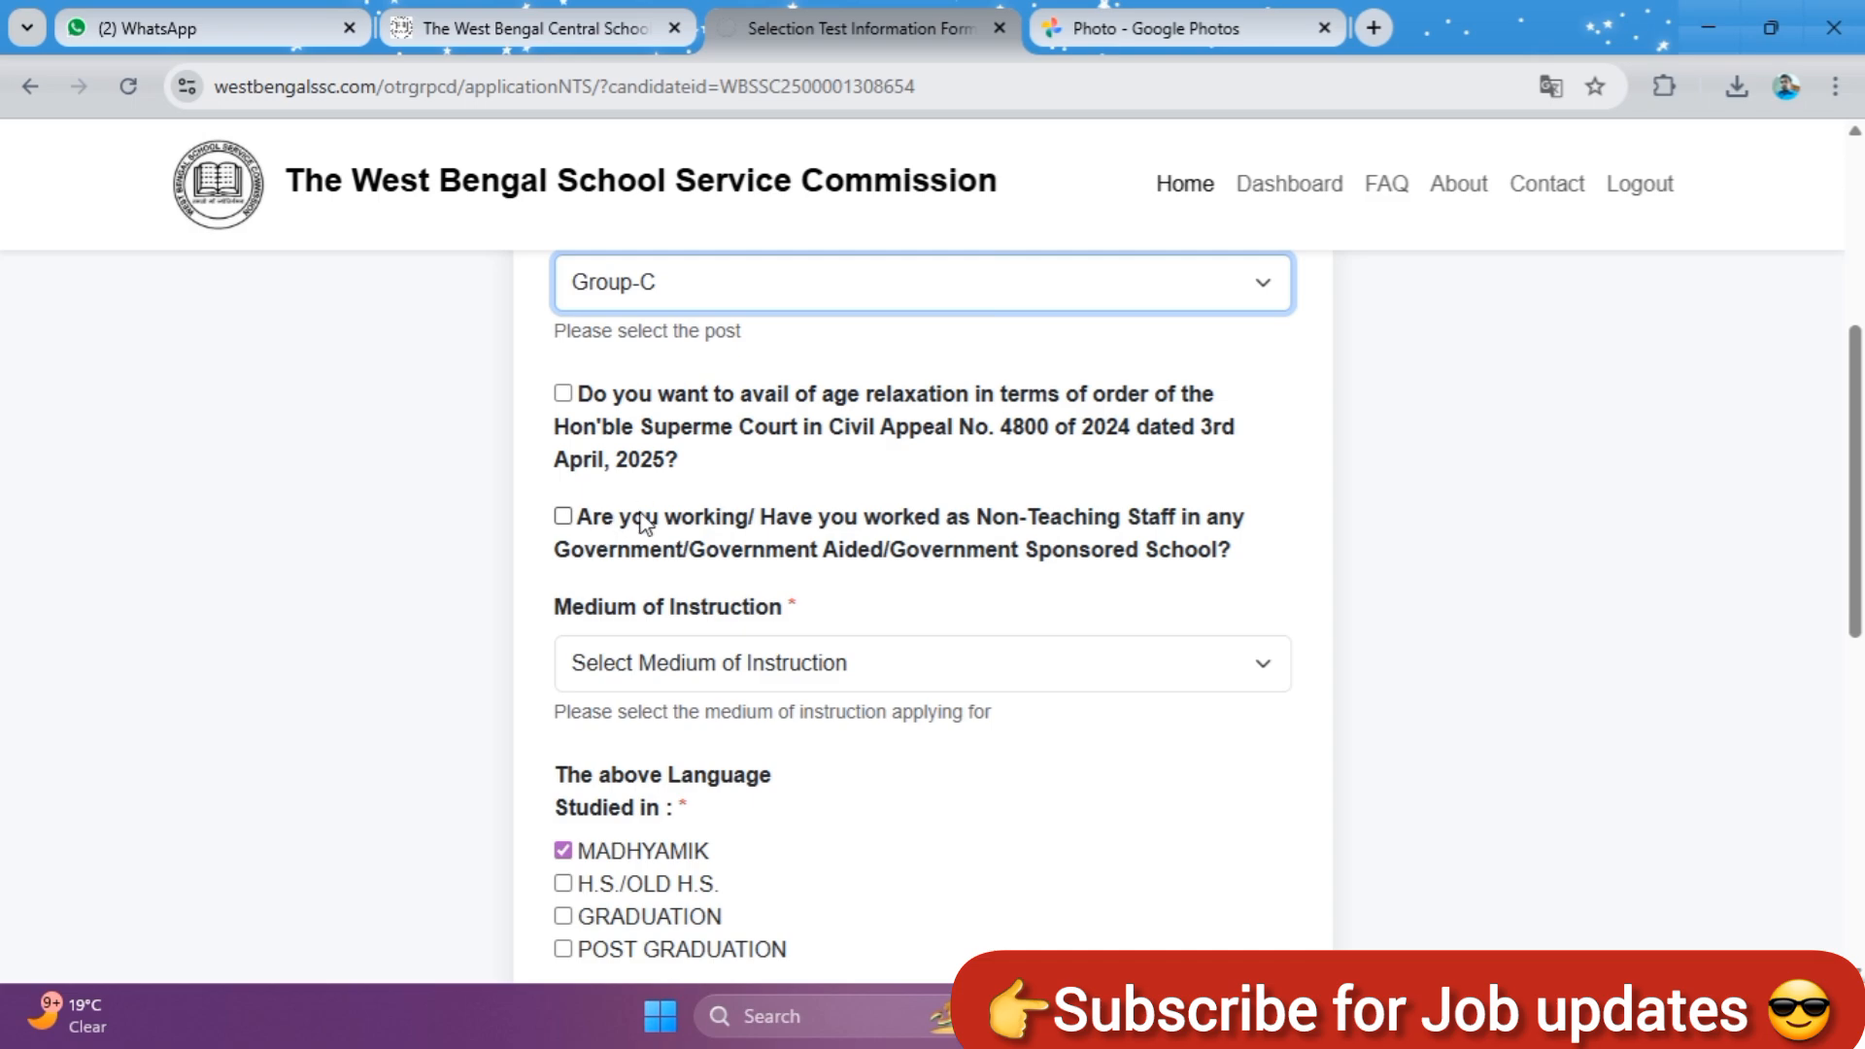
scroll(714, 541, "up", 1)
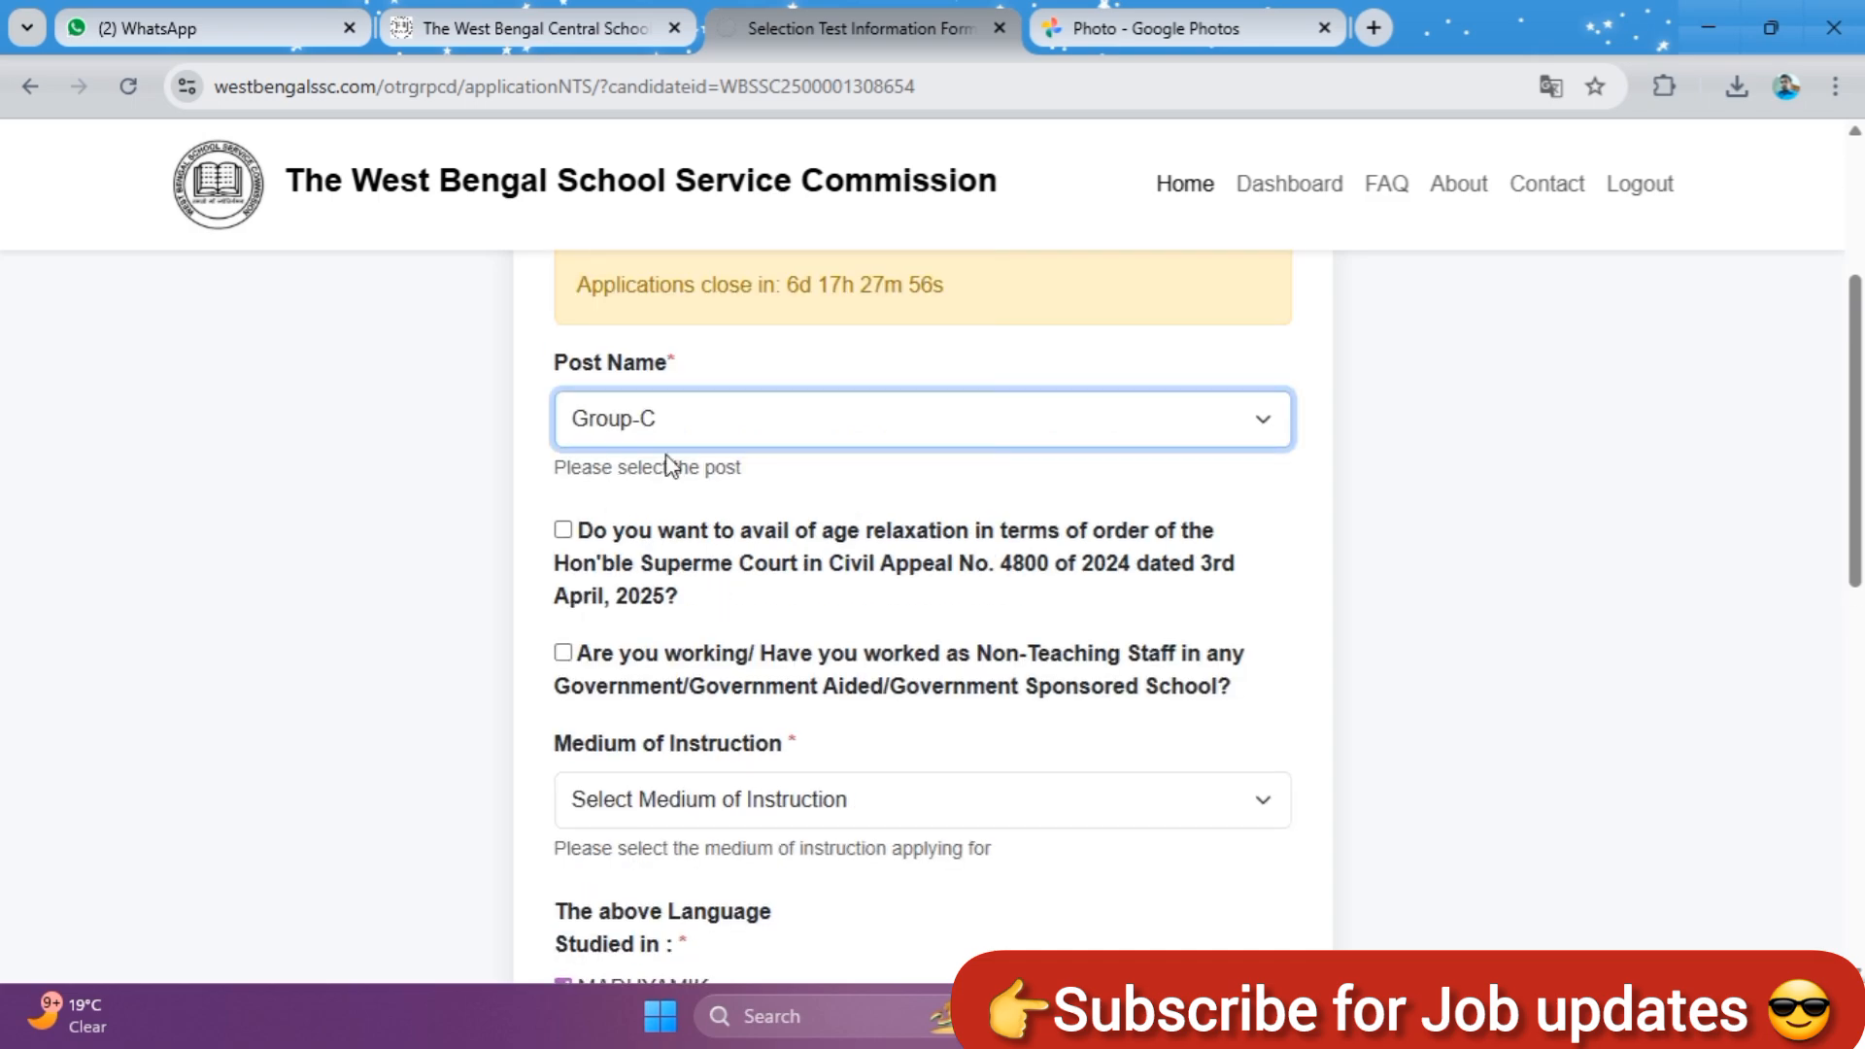
scroll(680, 529, "down", 2)
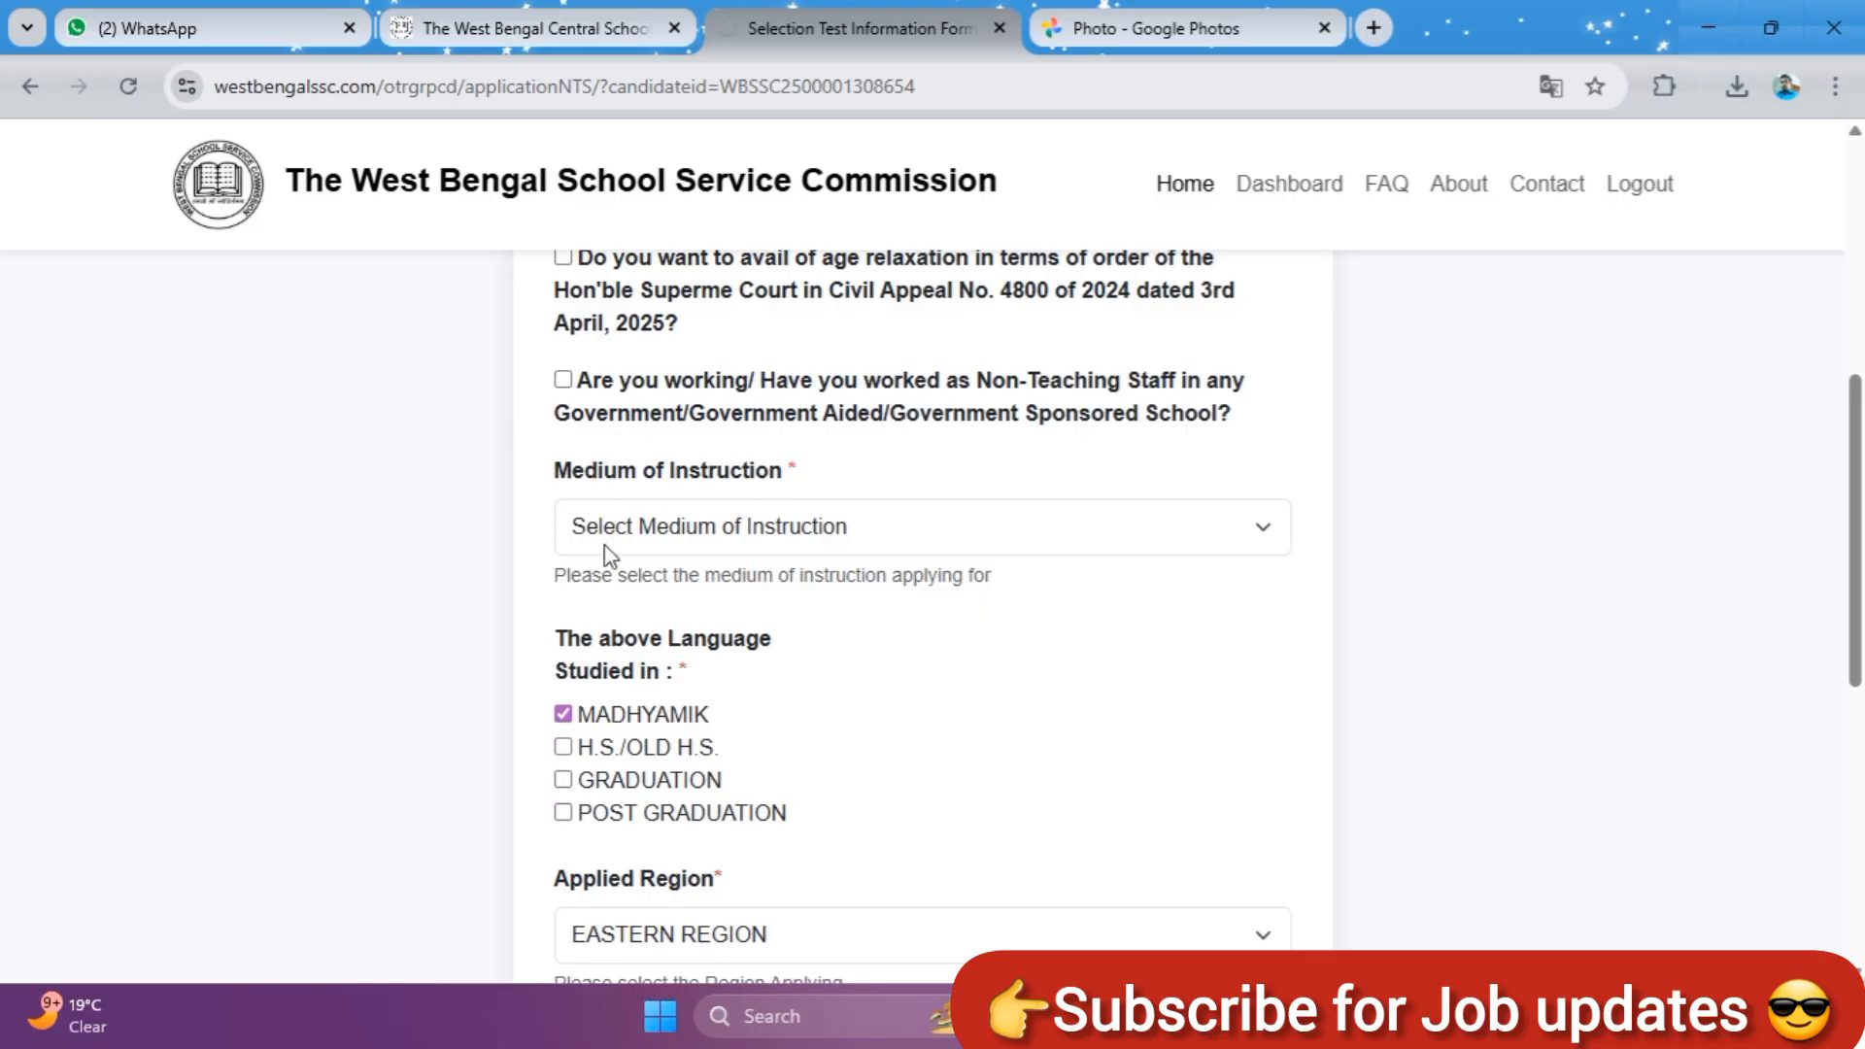
left_click(869, 534)
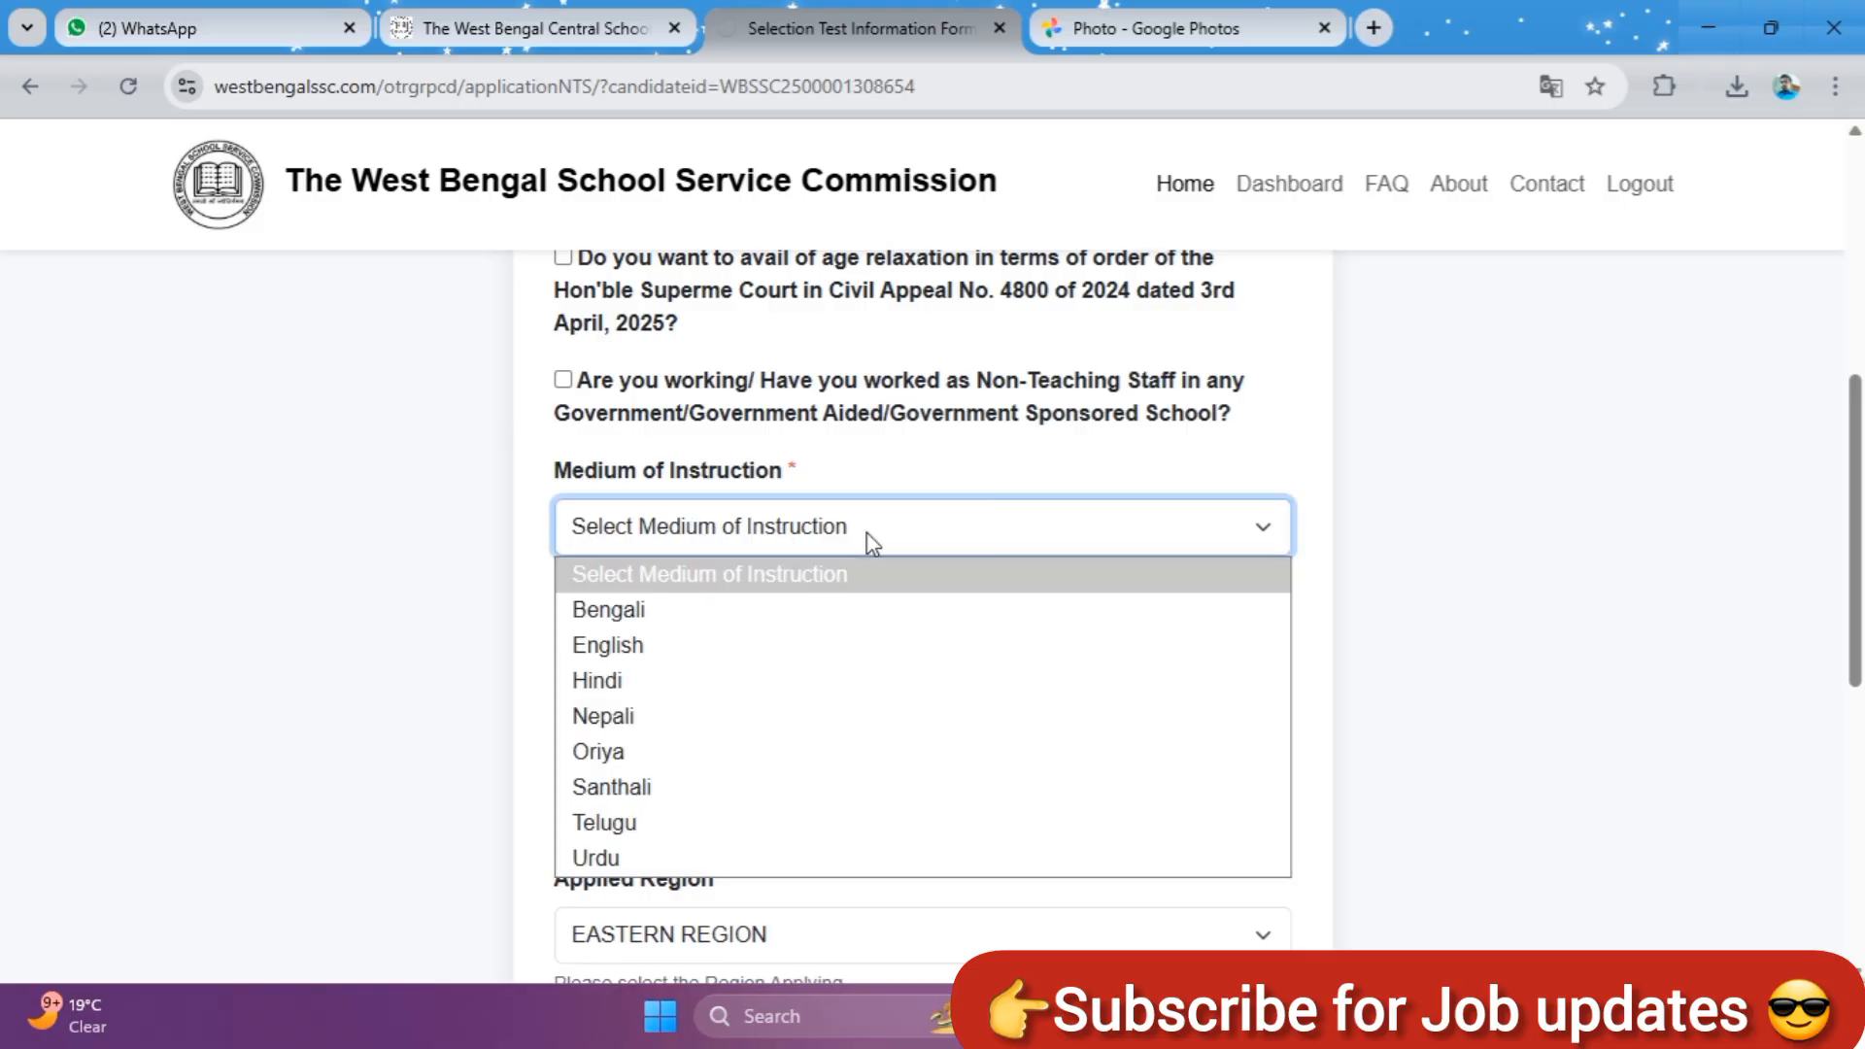
left_click(701, 619)
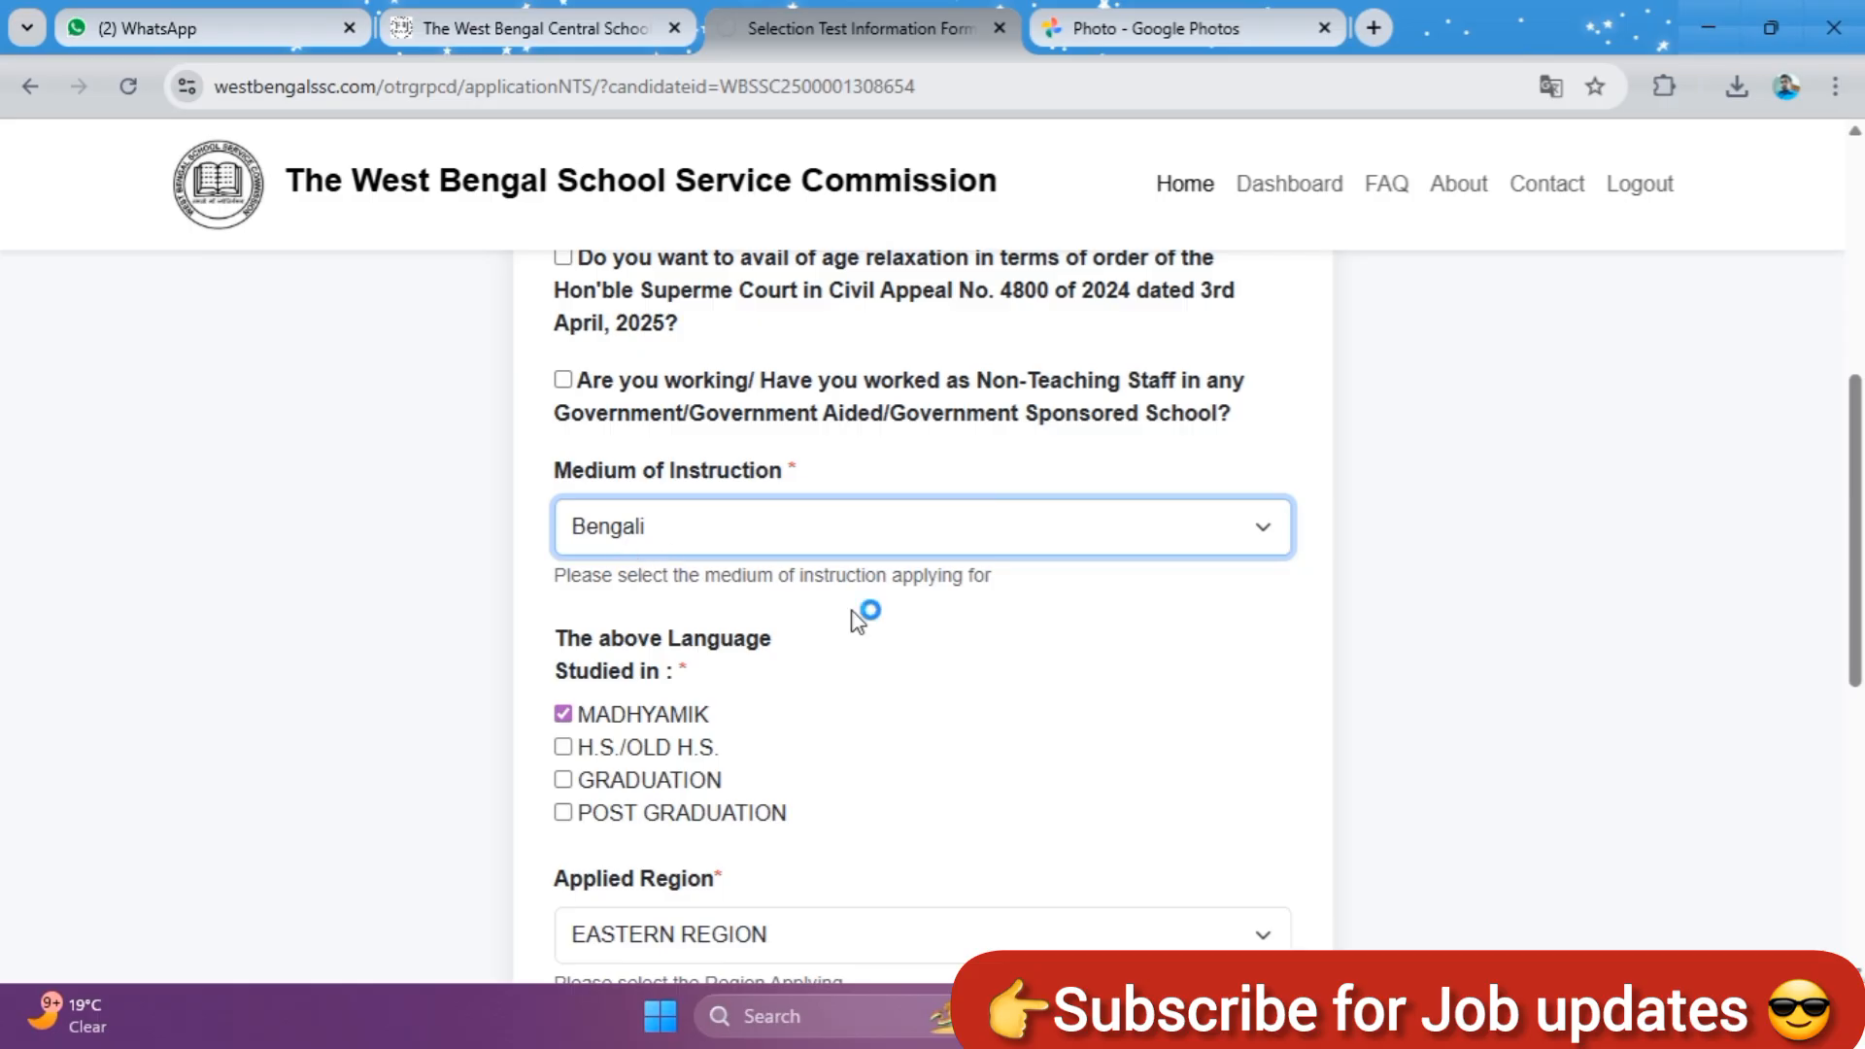
Mark Graduation, in addition to Madhyamik, as a level at which the chosen language was studied
scroll(855, 621, "down", 1)
scroll(738, 598, "down", 1)
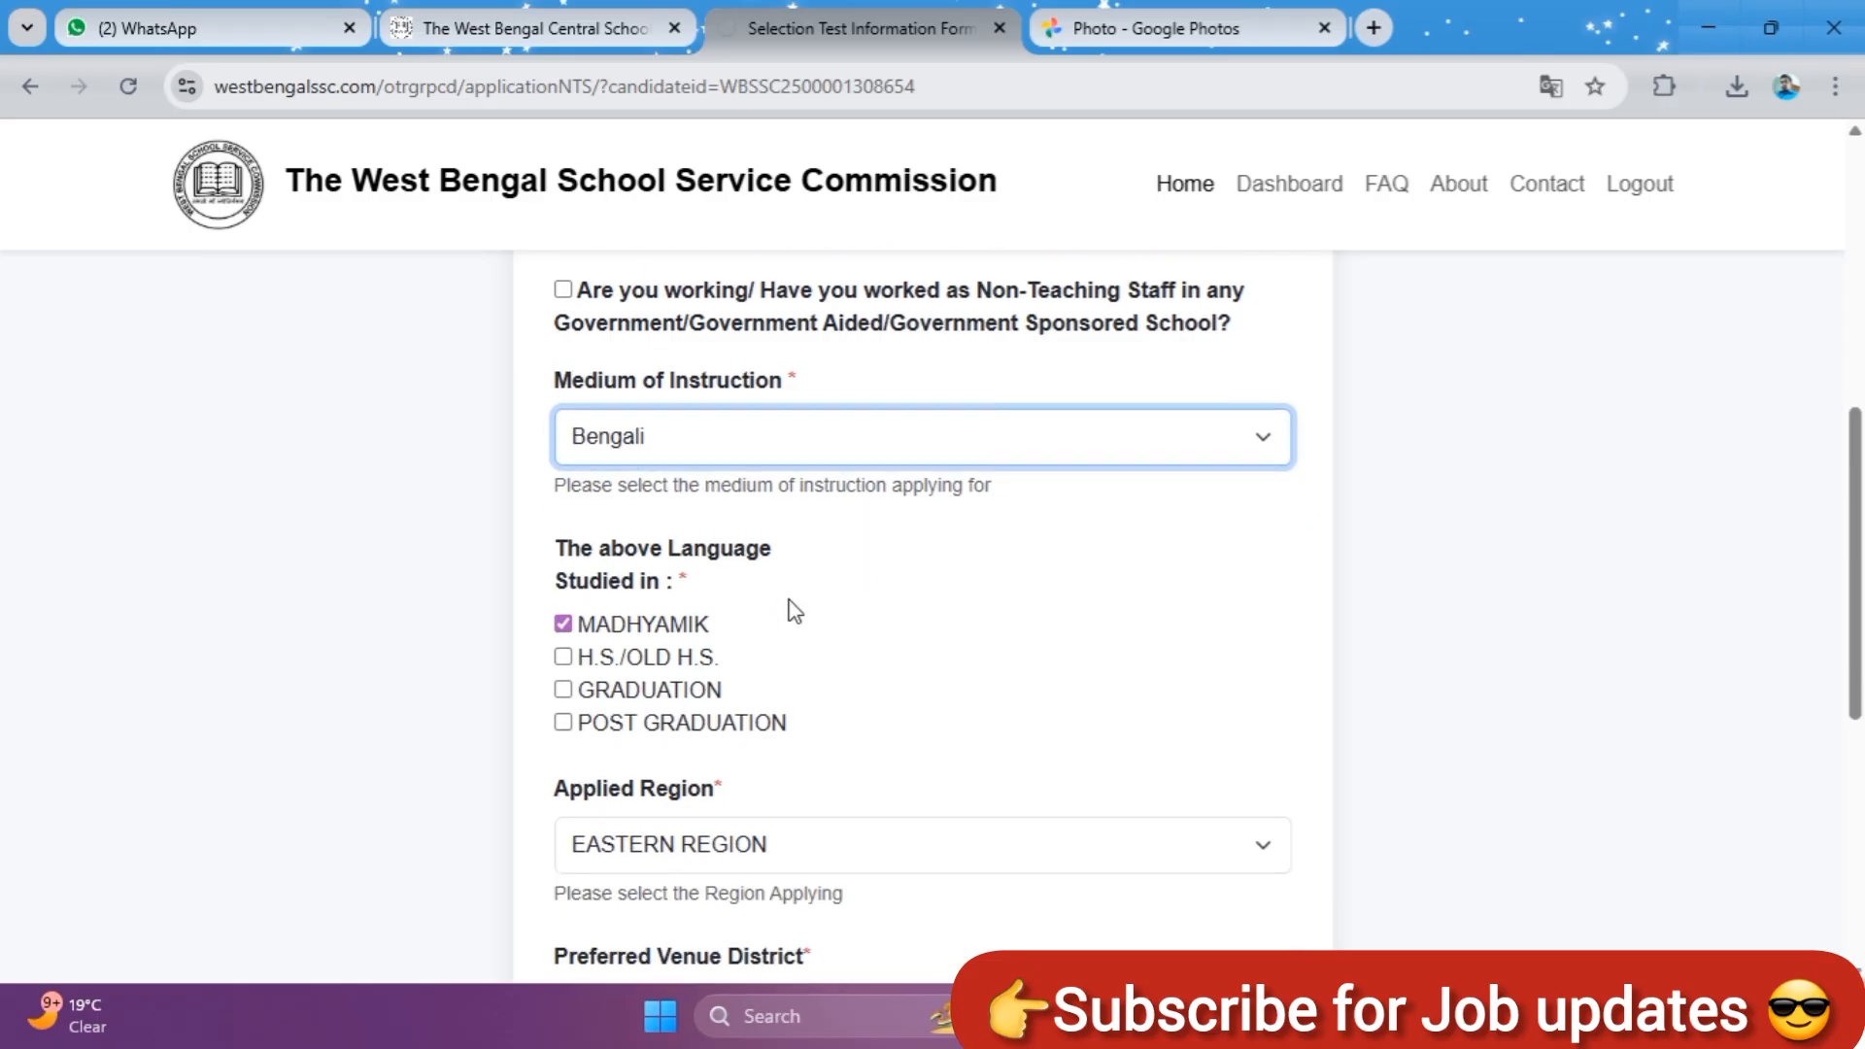
scroll(699, 646, "down", 2)
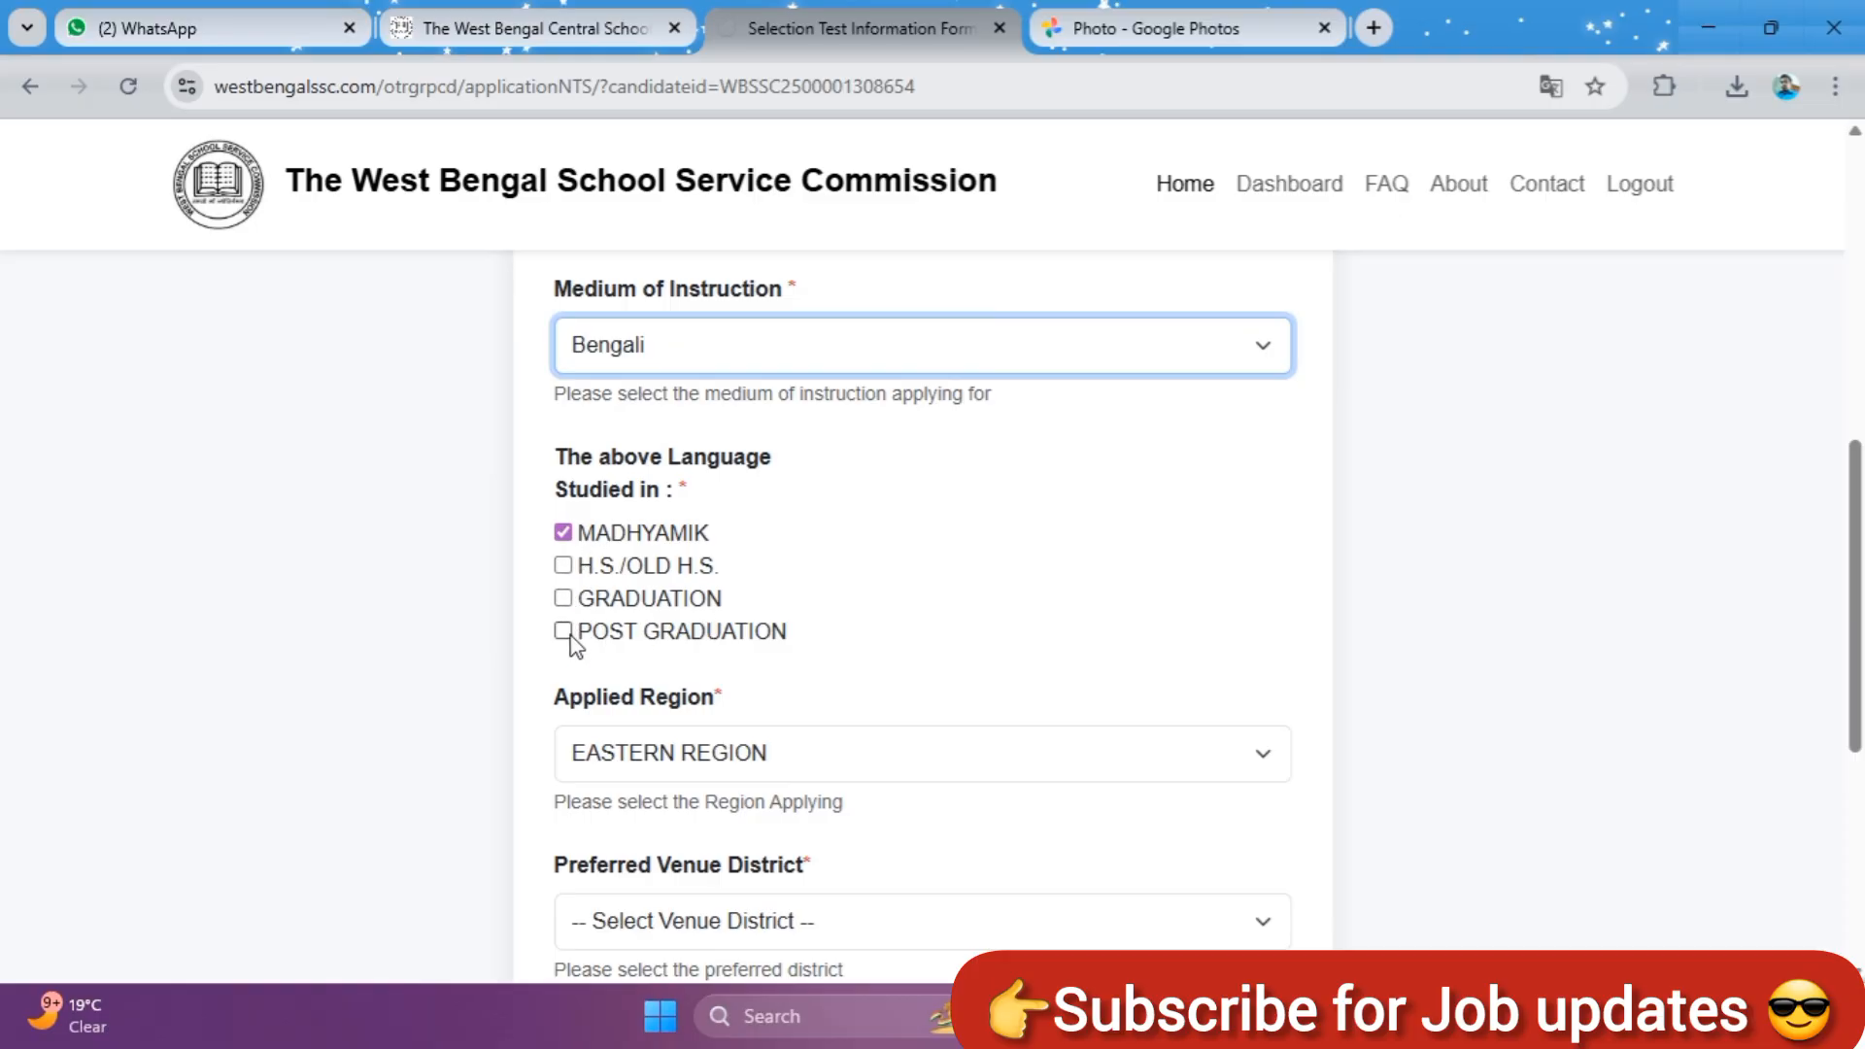
left_click(564, 599)
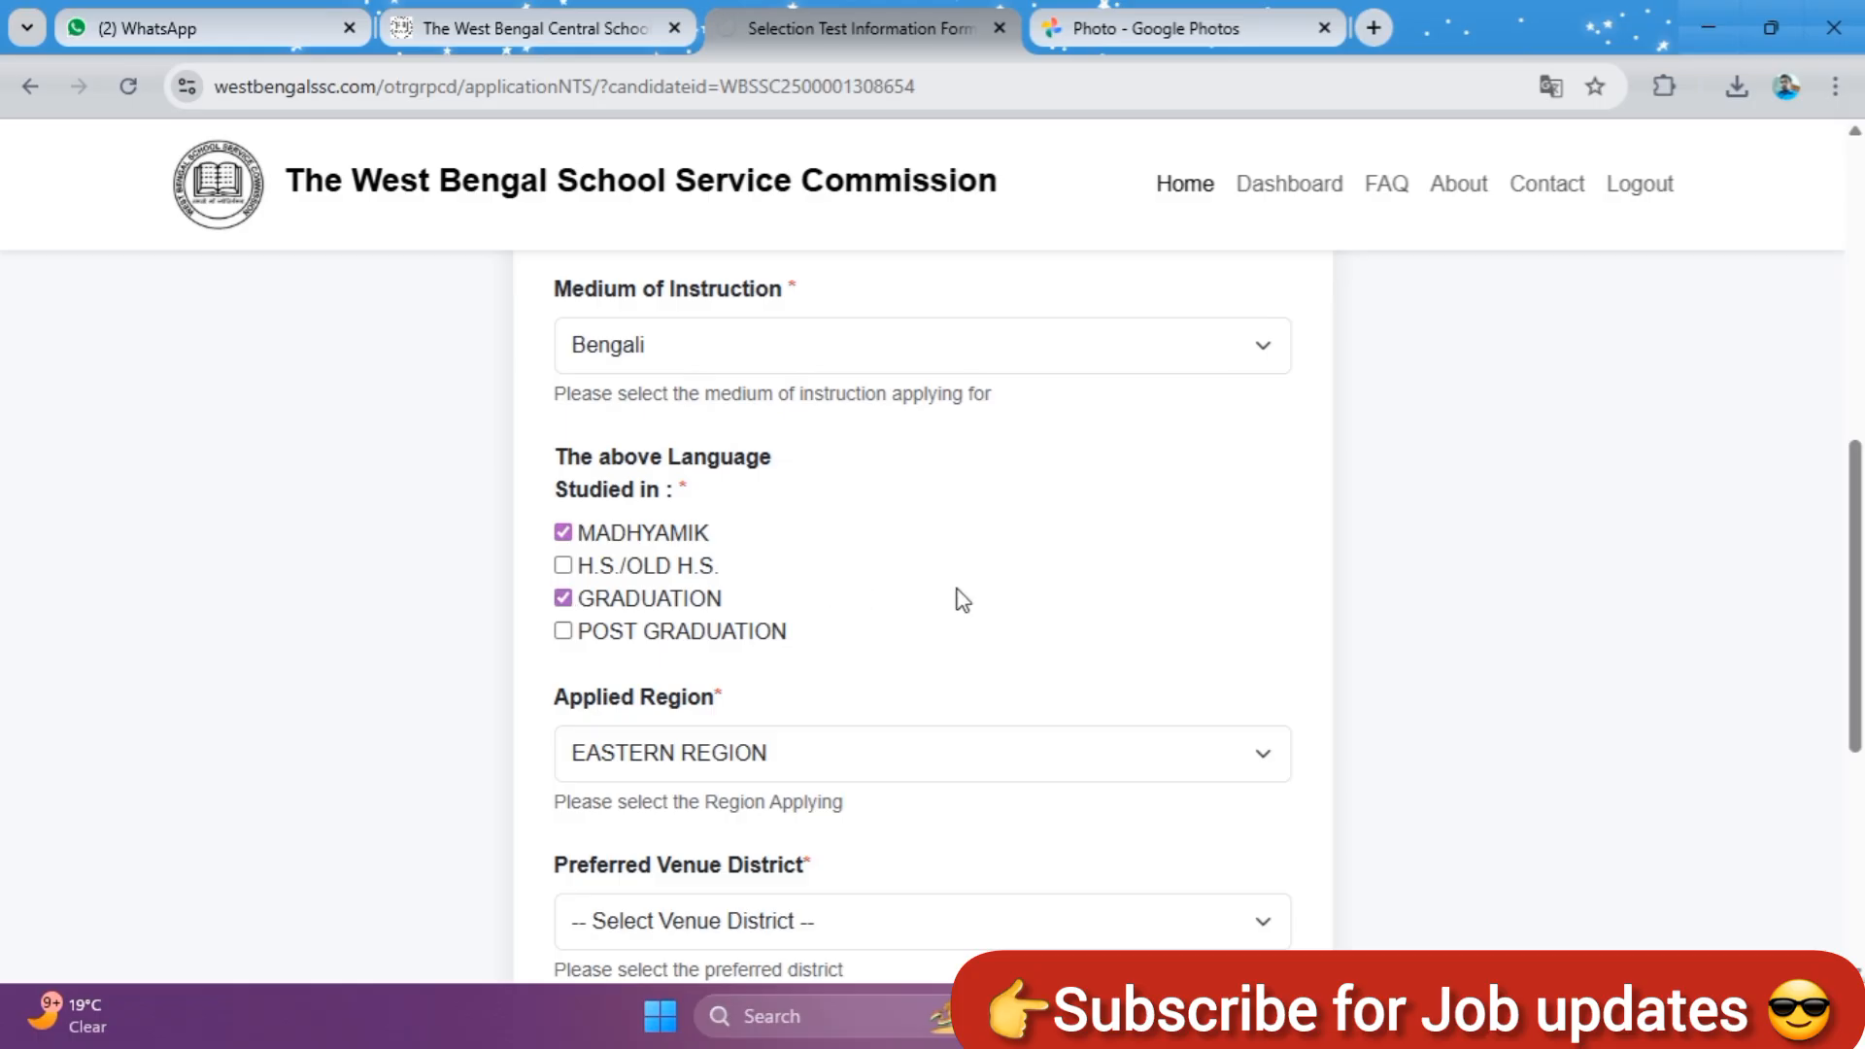
Review the Applied Region choices, and consult the districts covered by each regional commission on the Central School Service Commission page
scroll(1362, 604, "down", 2)
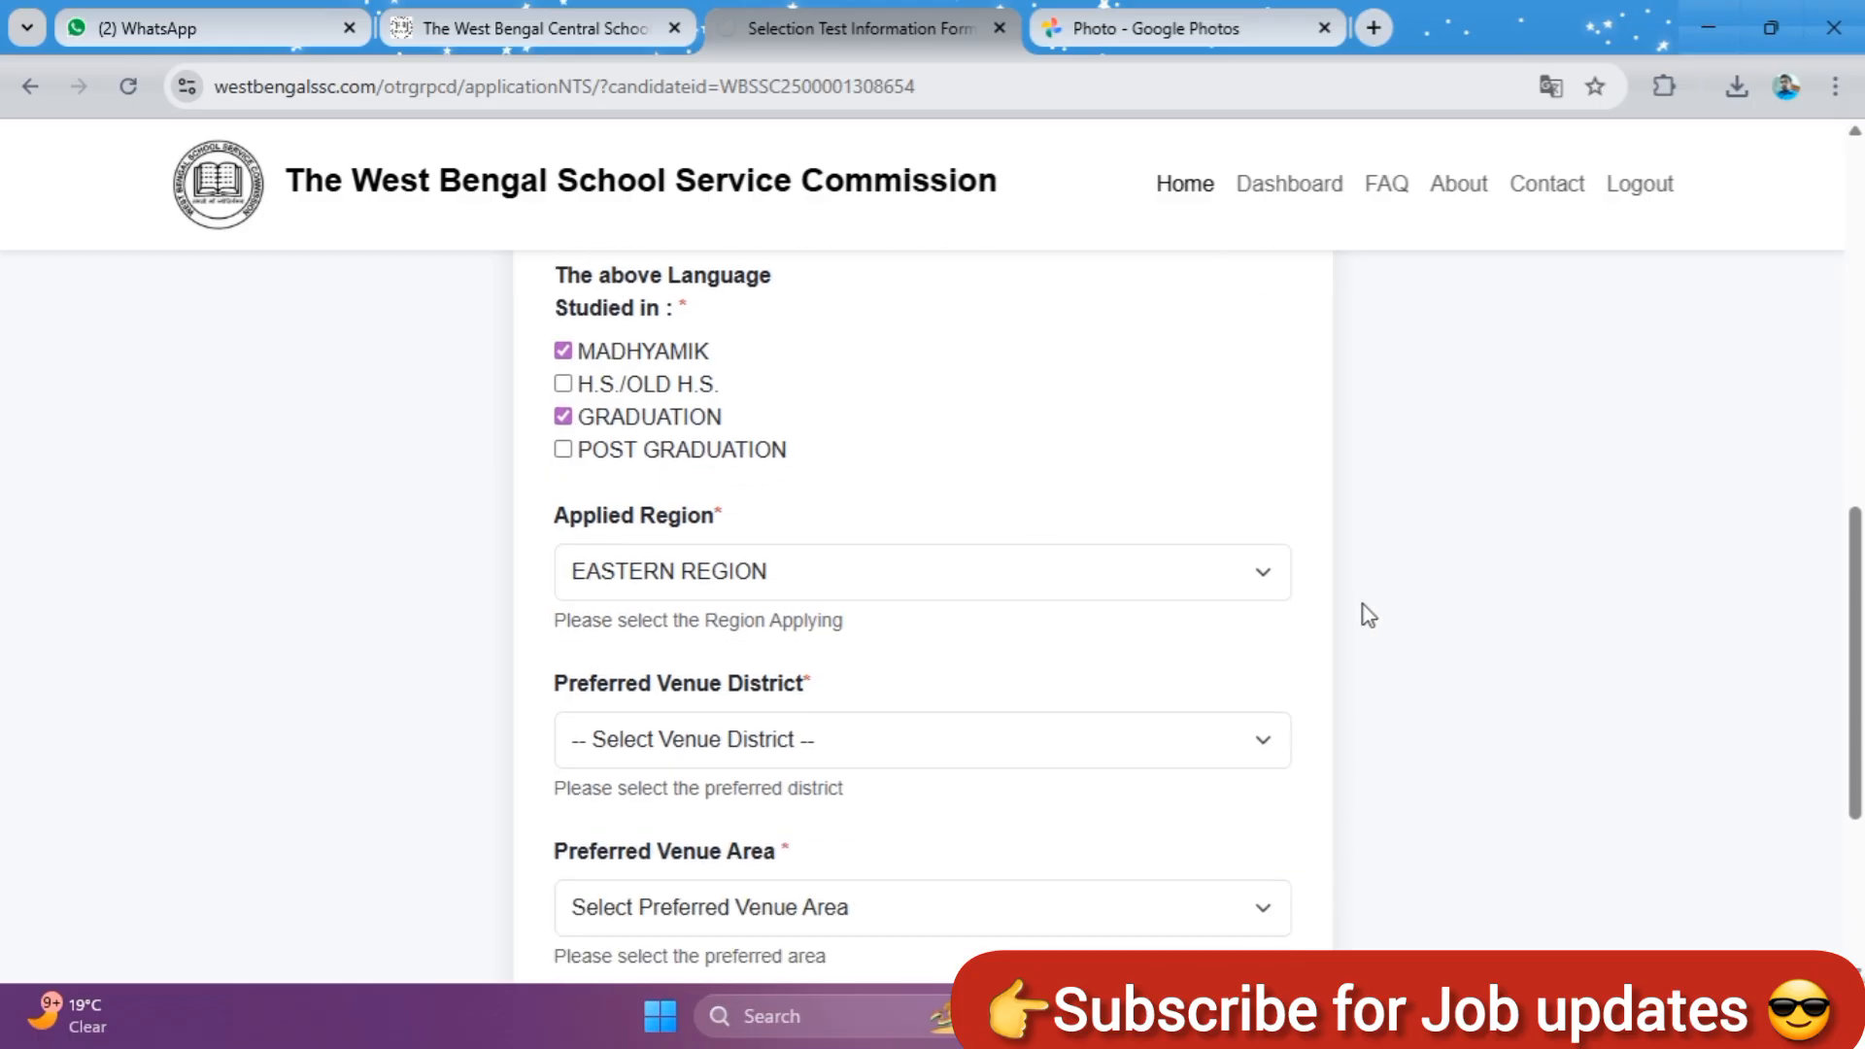
left_click(777, 583)
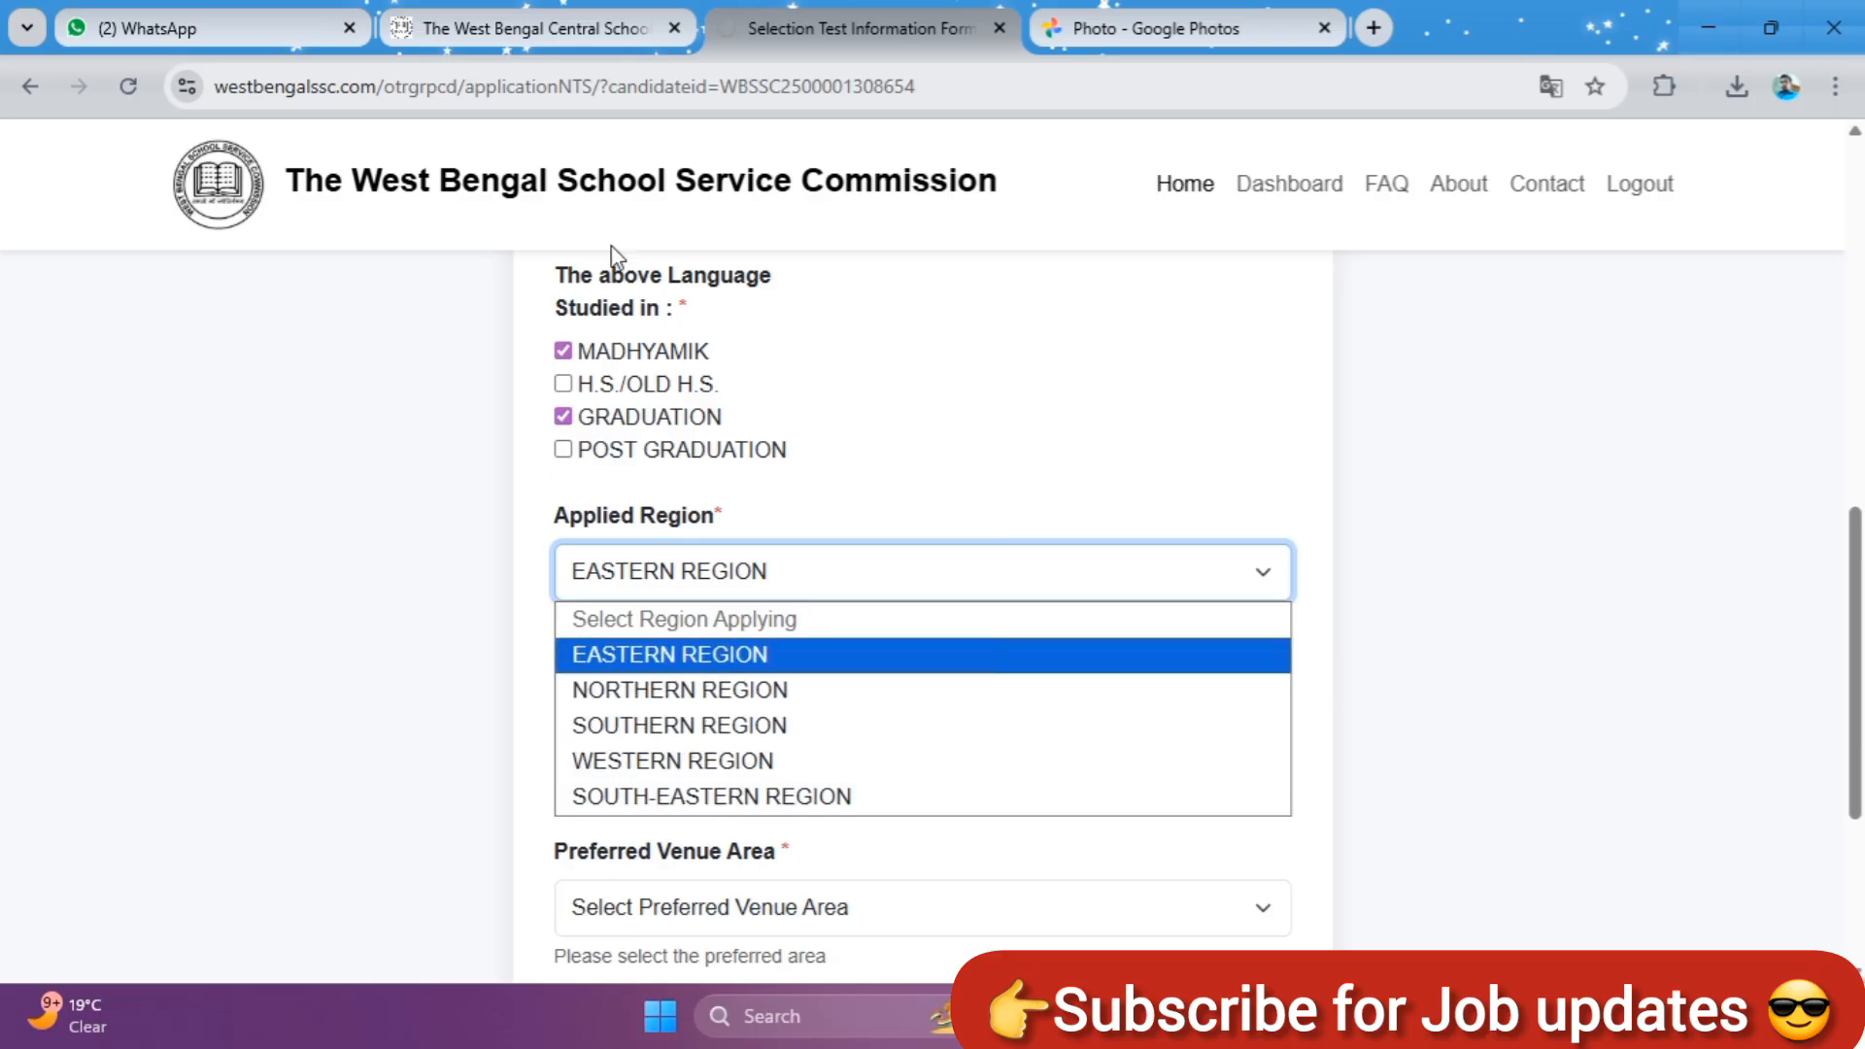
left_click(529, 14)
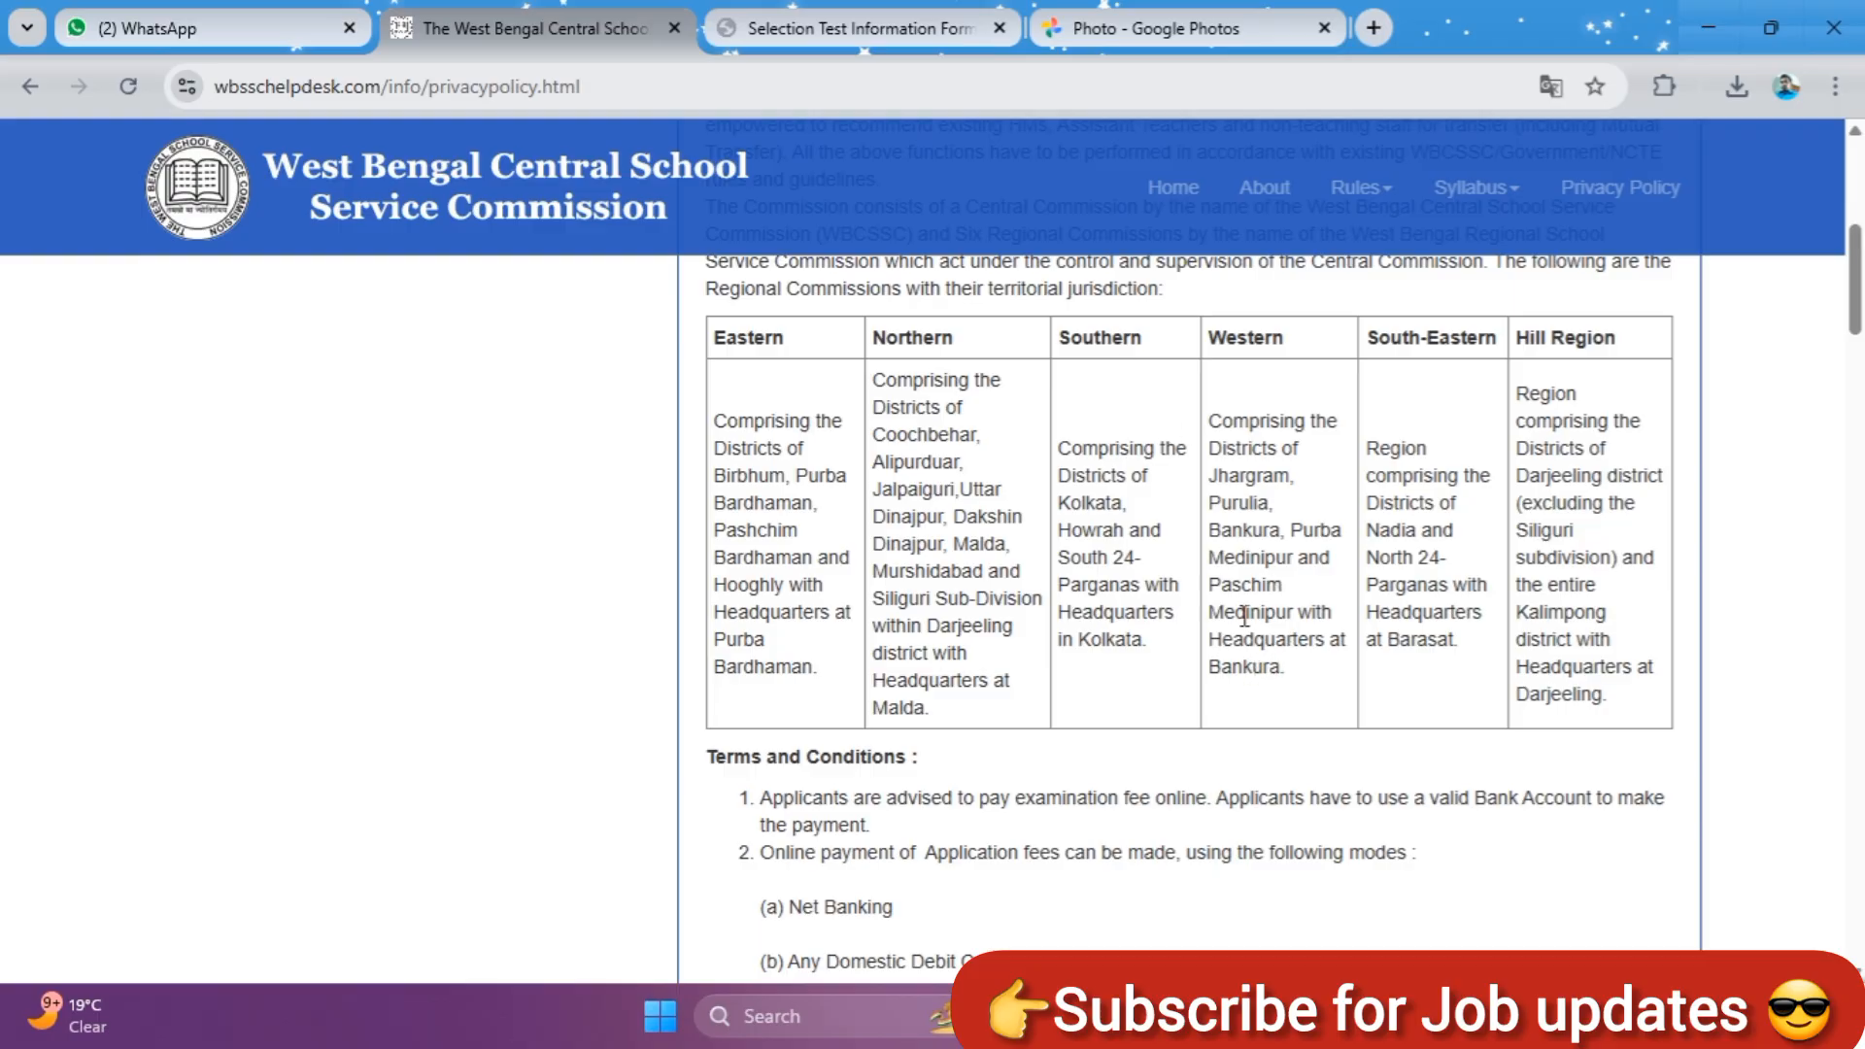
scroll(996, 578, "up", 1)
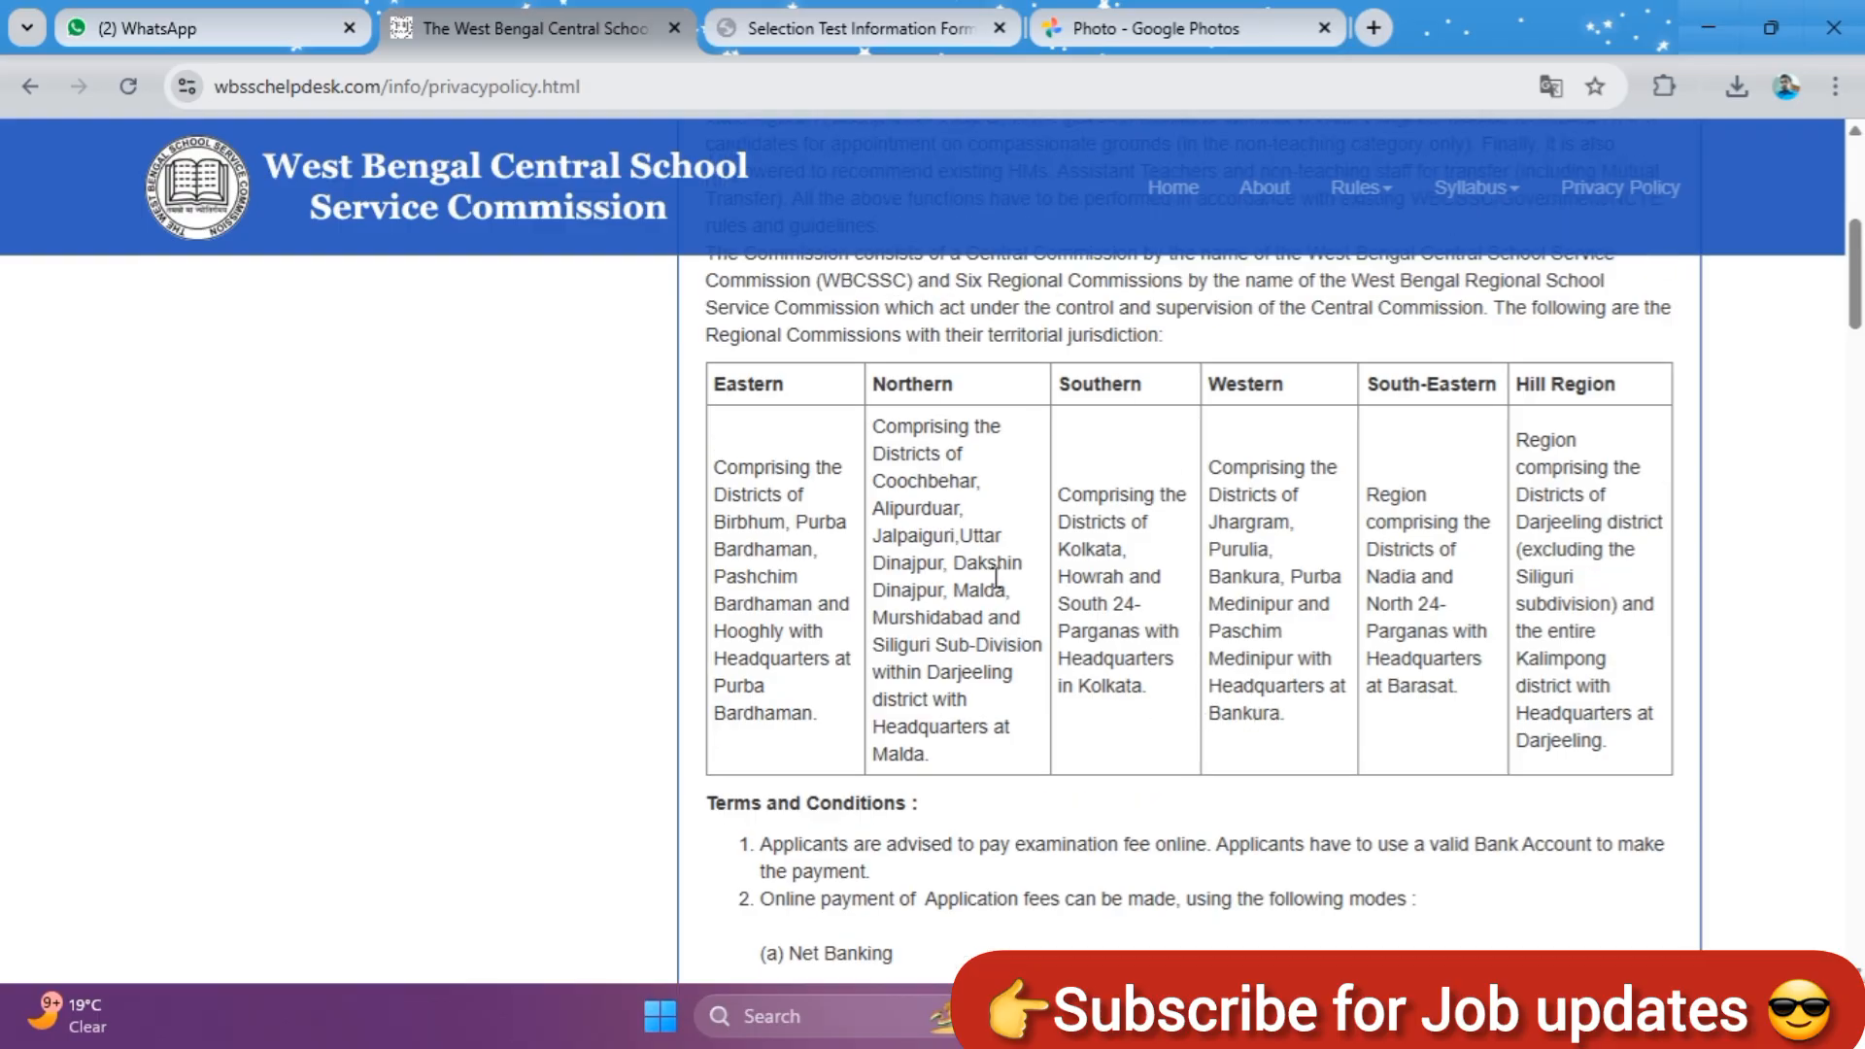
scroll(996, 578, "down", 2)
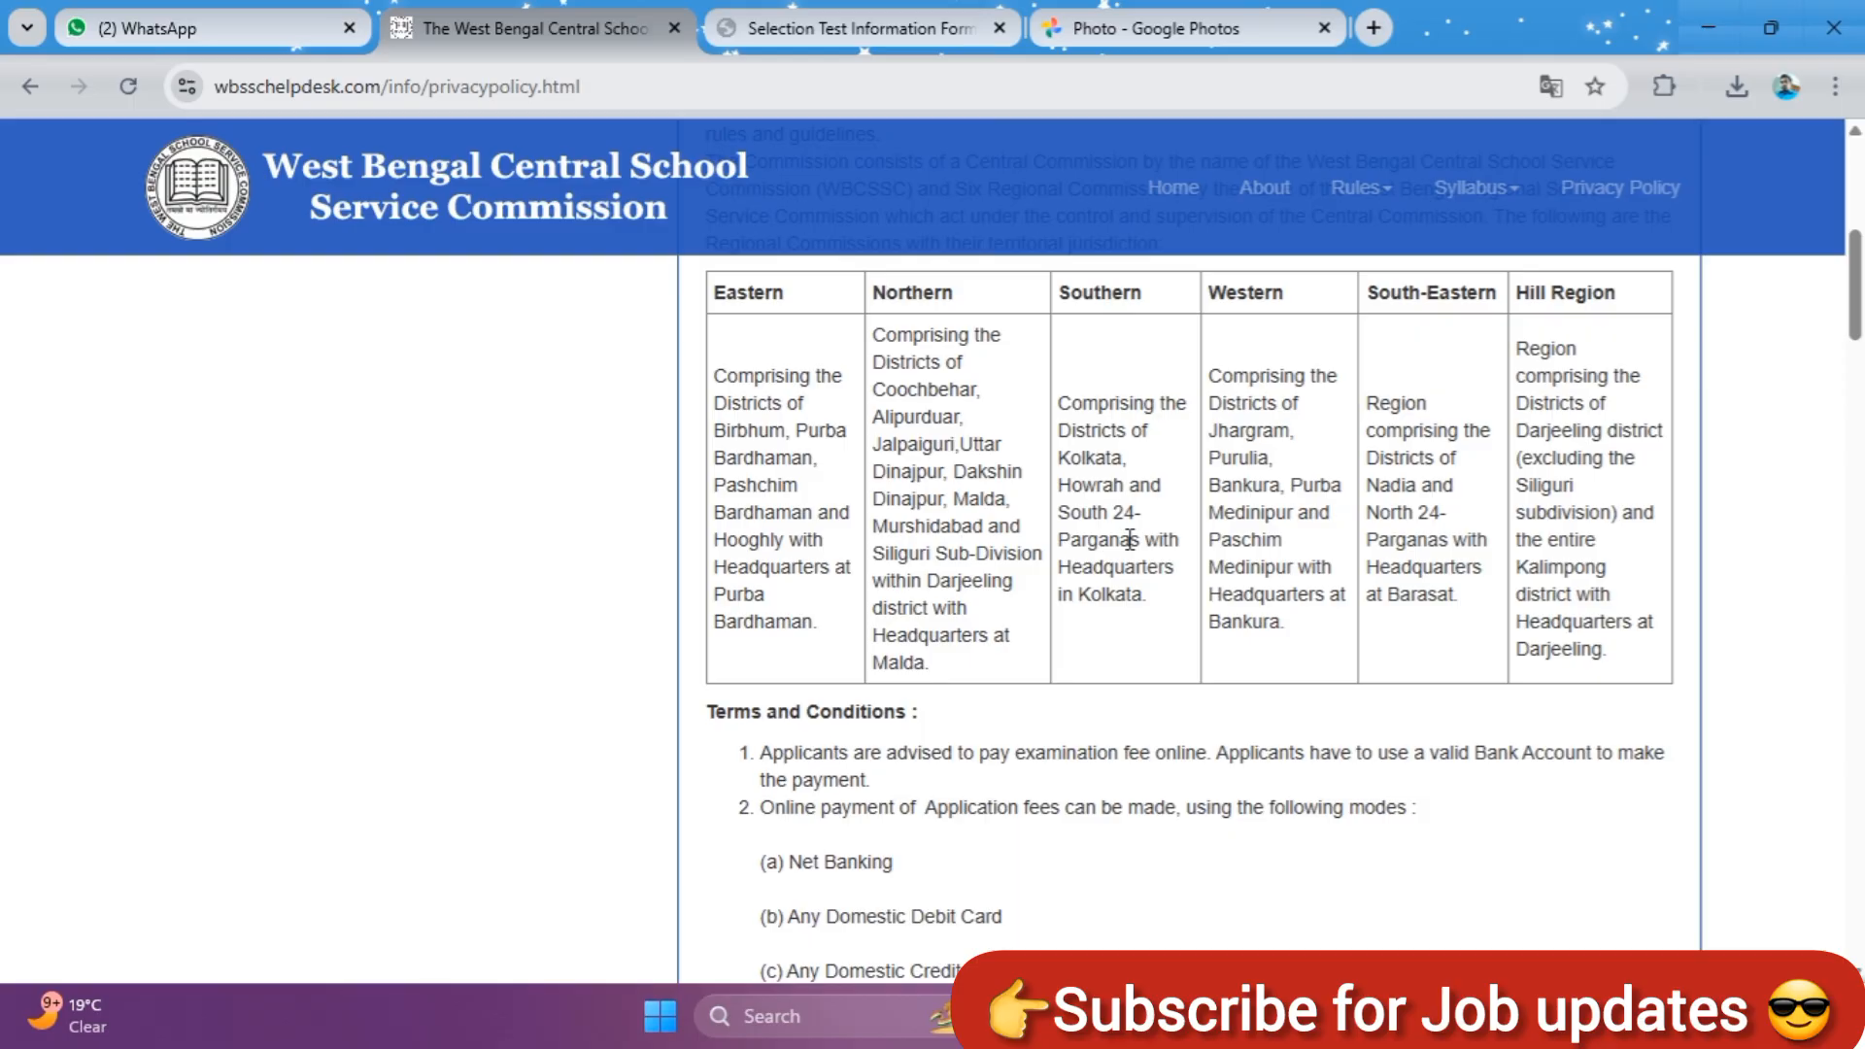
key("ctrl+plus")
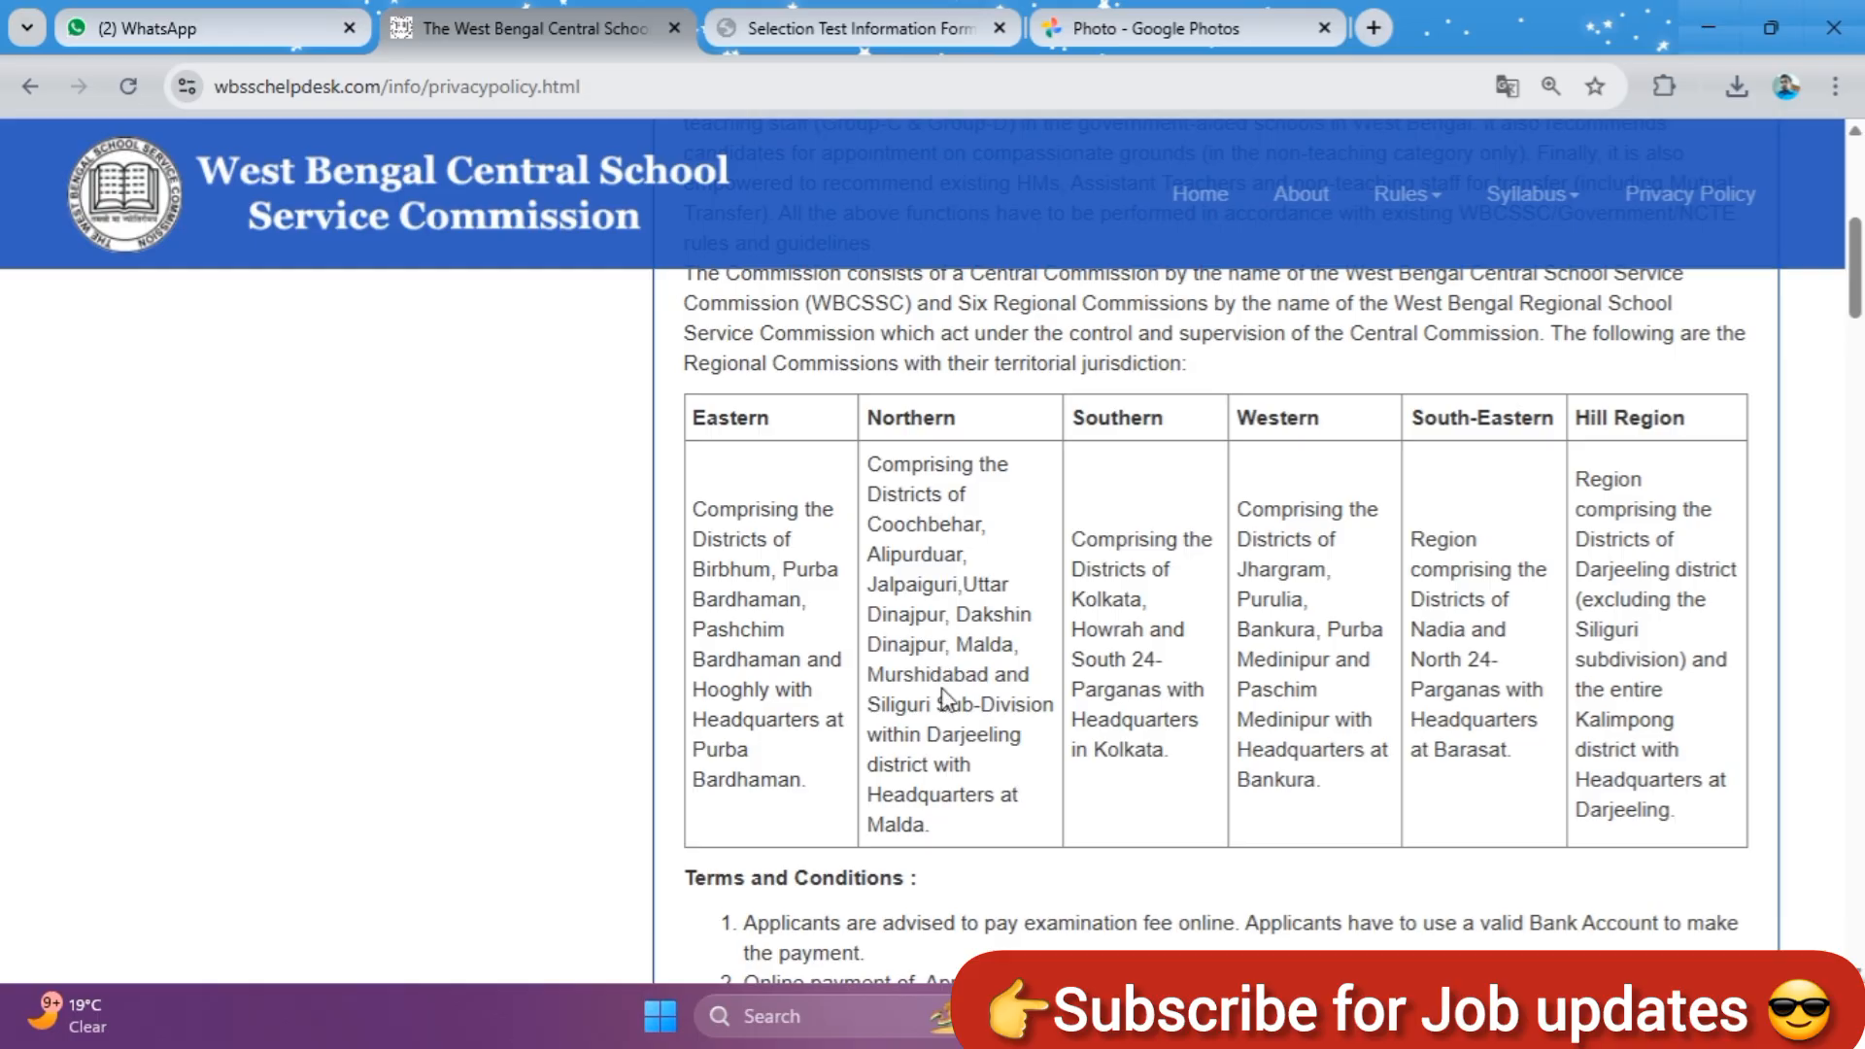
Return to the selection test application form and open the Applied Region choices
left_click(875, 15)
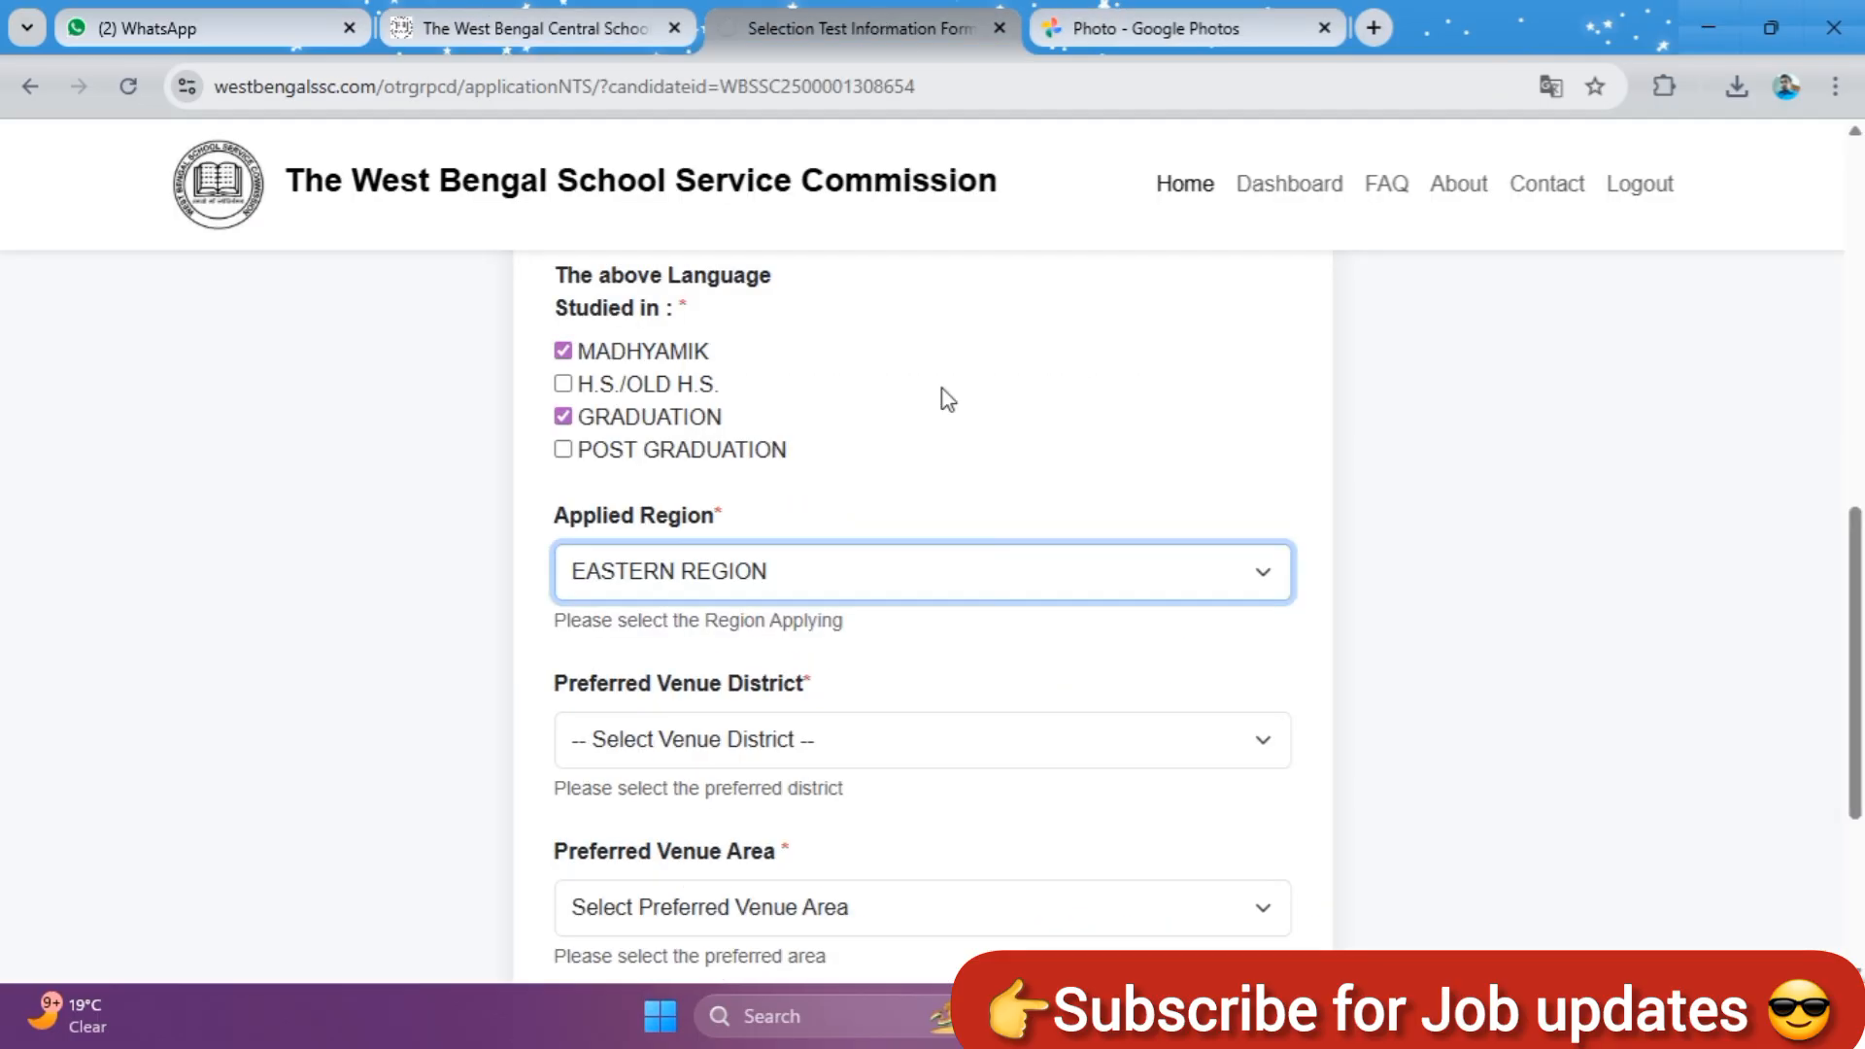
left_click(802, 581)
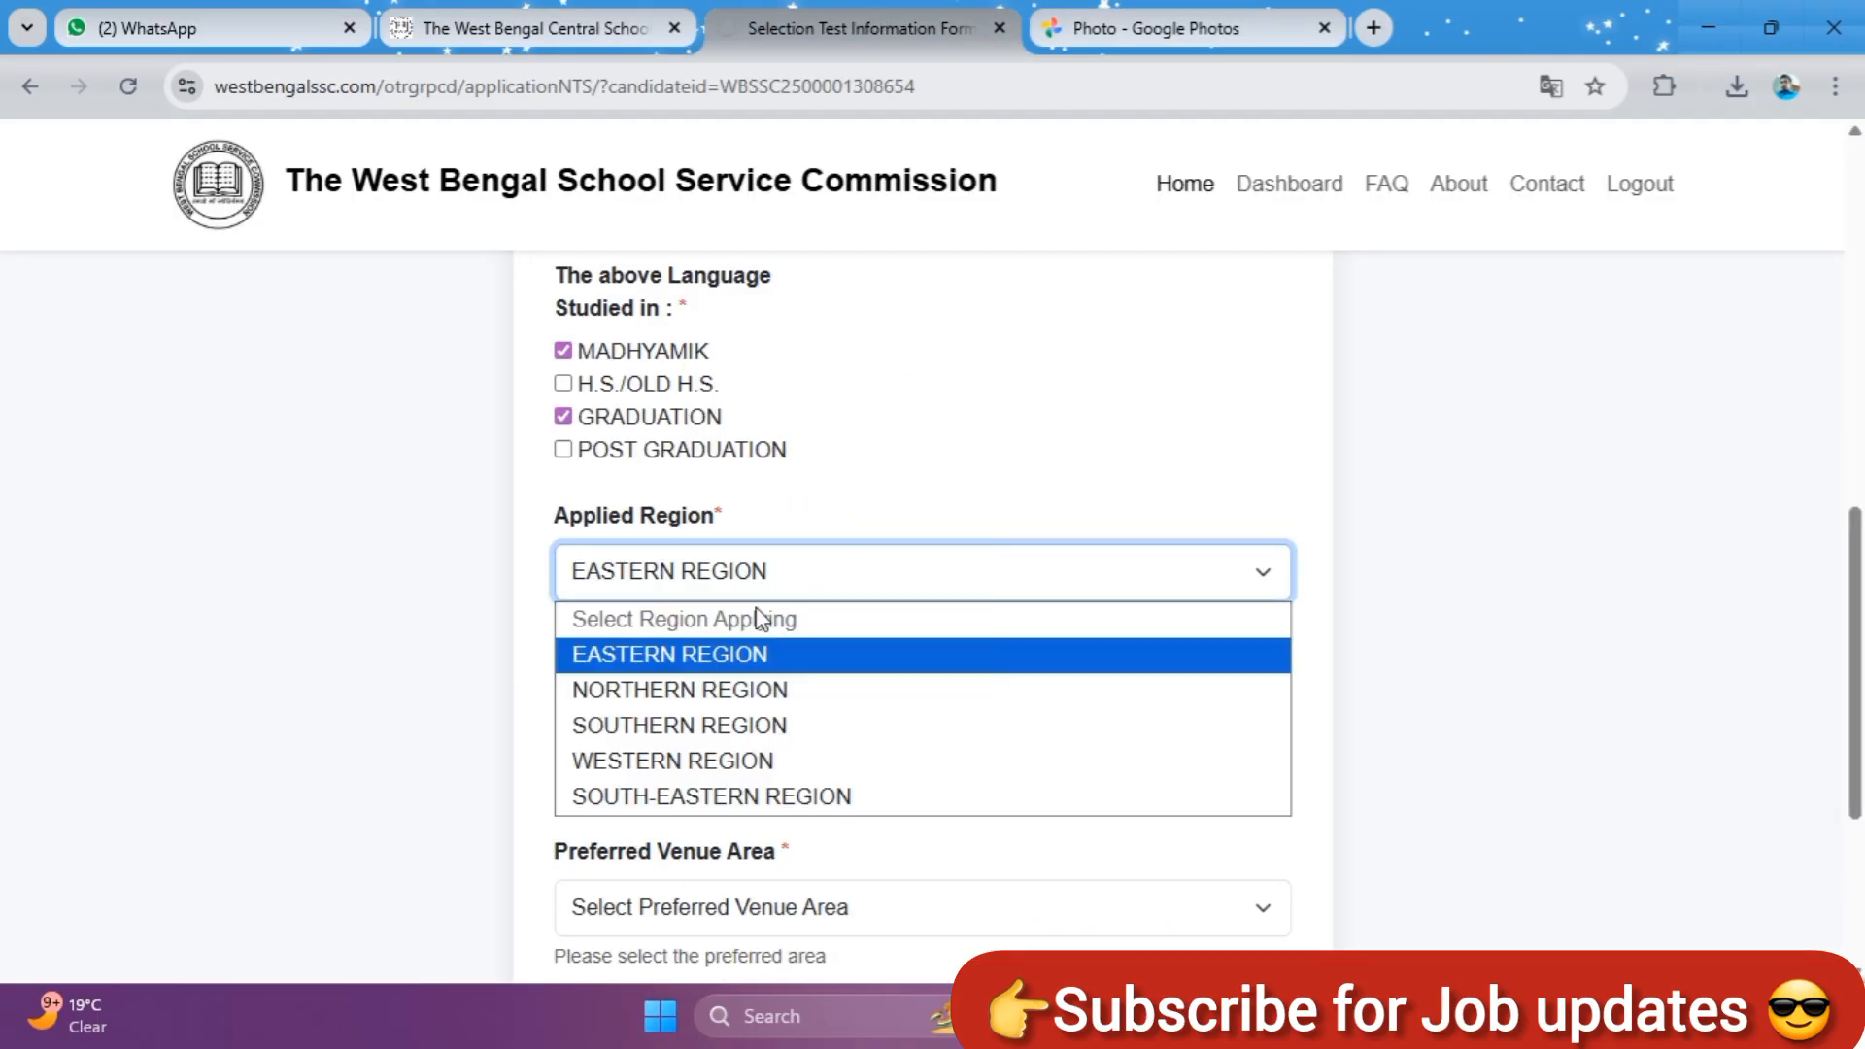